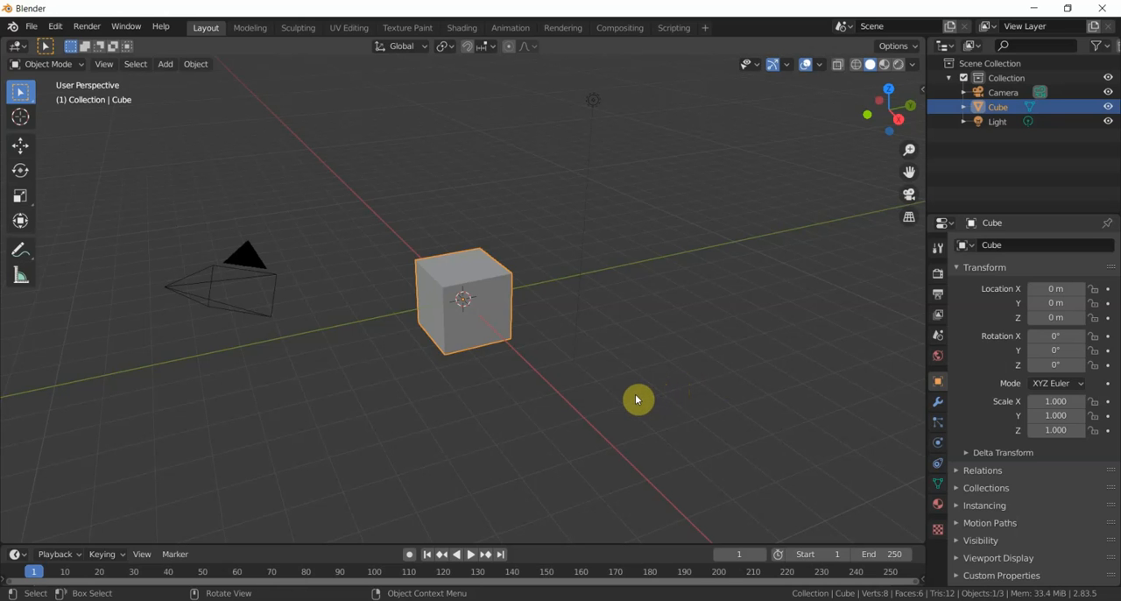
- Scale the default cube up uniformly to a scale of about 1.6
{"action": "scroll", "coordinate": [632, 399], "scroll_direction": "up", "scroll_amount": 2}
{"action": "scroll", "coordinate": [632, 399], "scroll_direction": "down", "scroll_amount": 3}
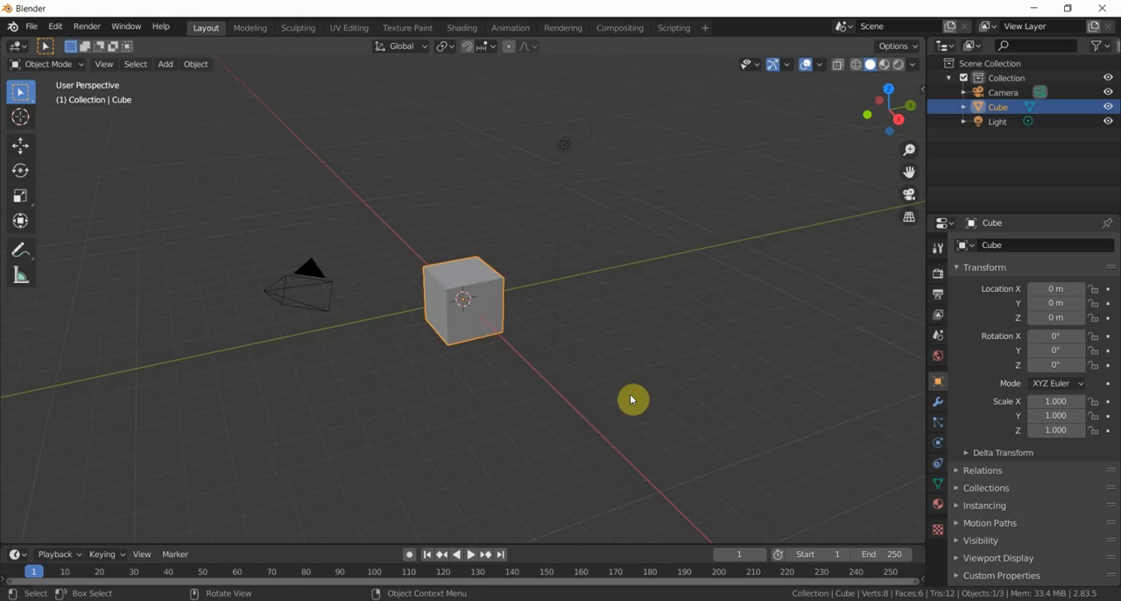
{"action": "key", "text": "s"}
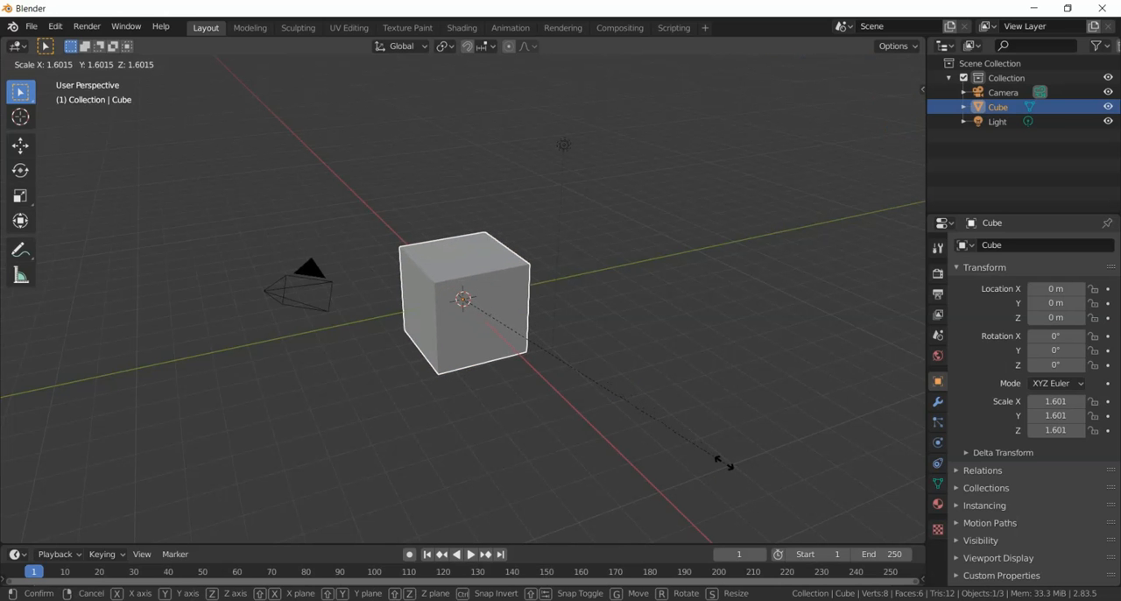
{"action": "left_click", "coordinate": [724, 464]}
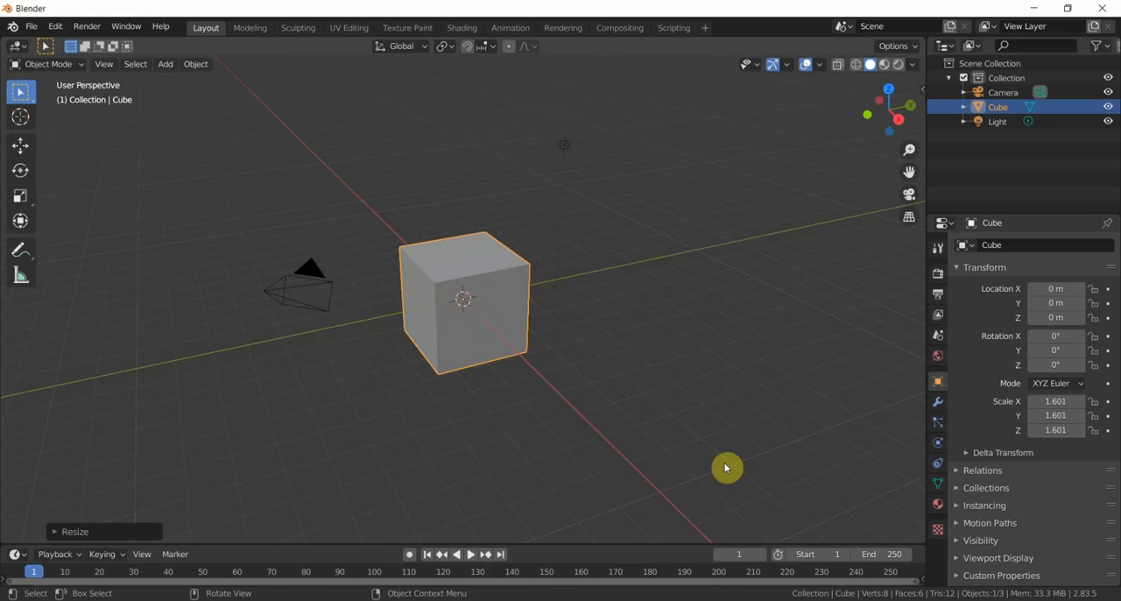
- Stretch the cube along the global Z axis into a tall column with a Z scale of about 7.85
{"action": "key", "text": "s"}
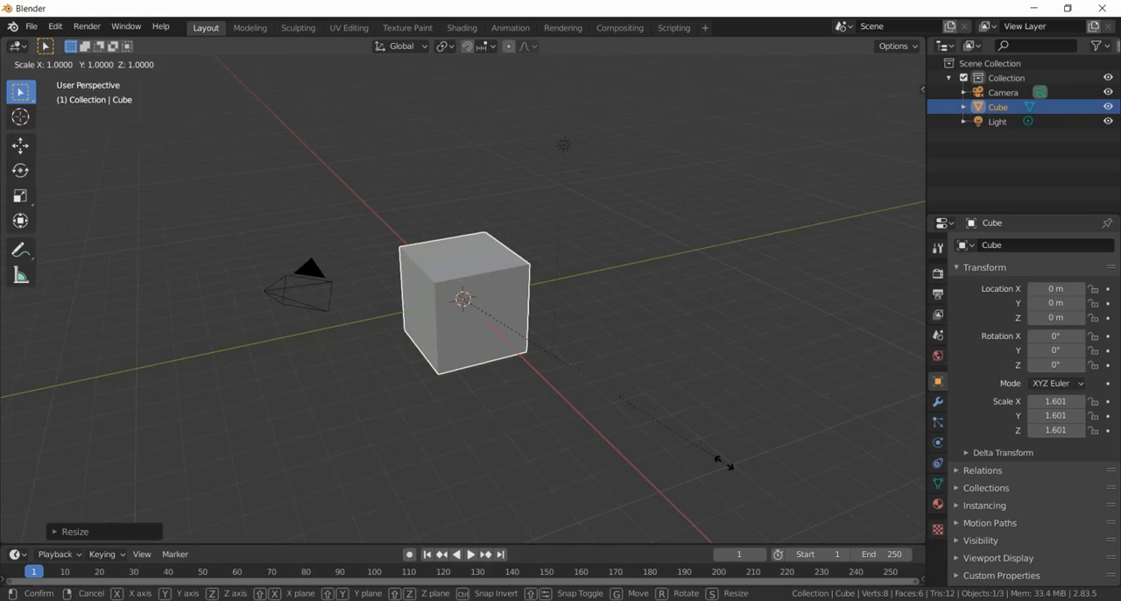
{"action": "key", "text": "z"}
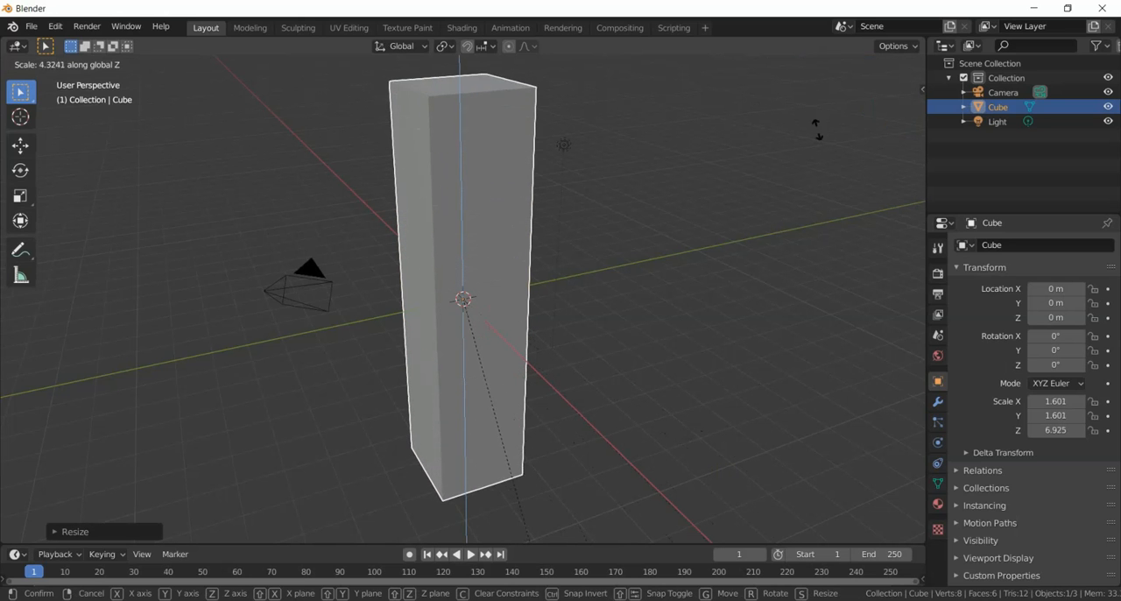
{"action": "left_click", "coordinate": [840, 302]}
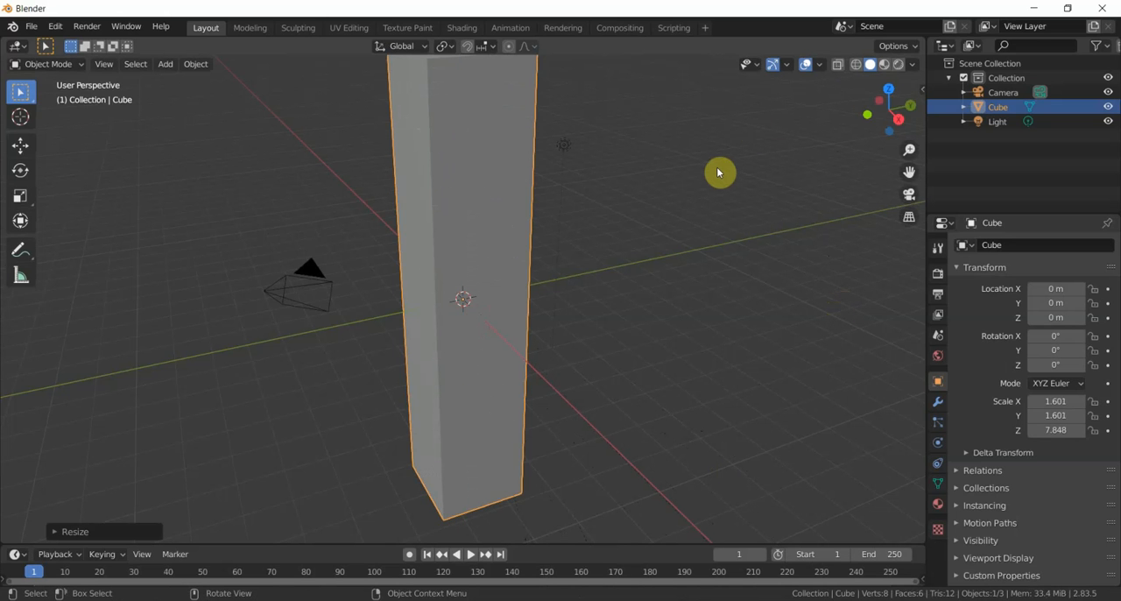
{"action": "scroll", "coordinate": [718, 172], "scroll_direction": "down", "scroll_amount": 3}
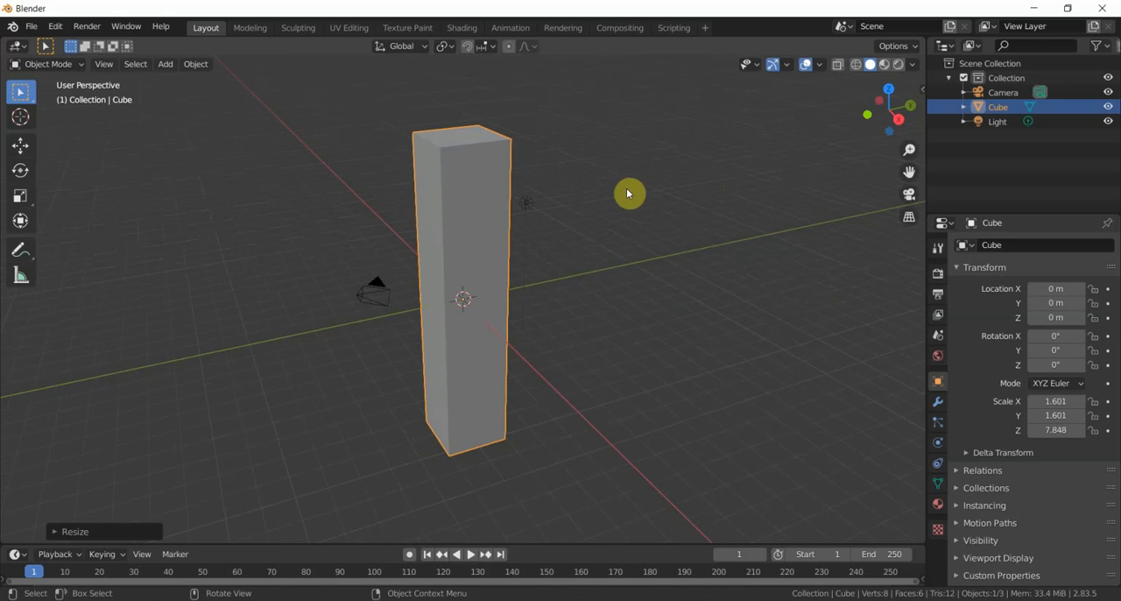
{"action": "mouse_move", "coordinate": [628, 194]}
{"action": "middle_mouse_down"}
{"action": "mouse_move", "coordinate": [590, 183]}
{"action": "mouse_move", "coordinate": [636, 189]}
{"action": "middle_mouse_up"}
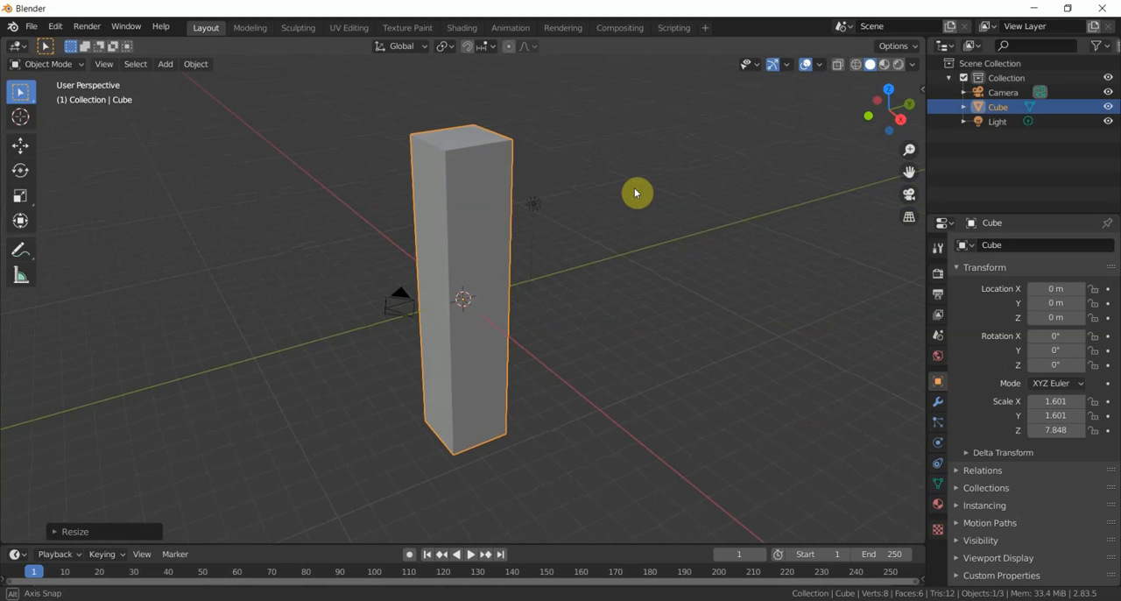
{"action": "middle_click_drag", "start_coordinate": [636, 193], "coordinate": [757, 192]}
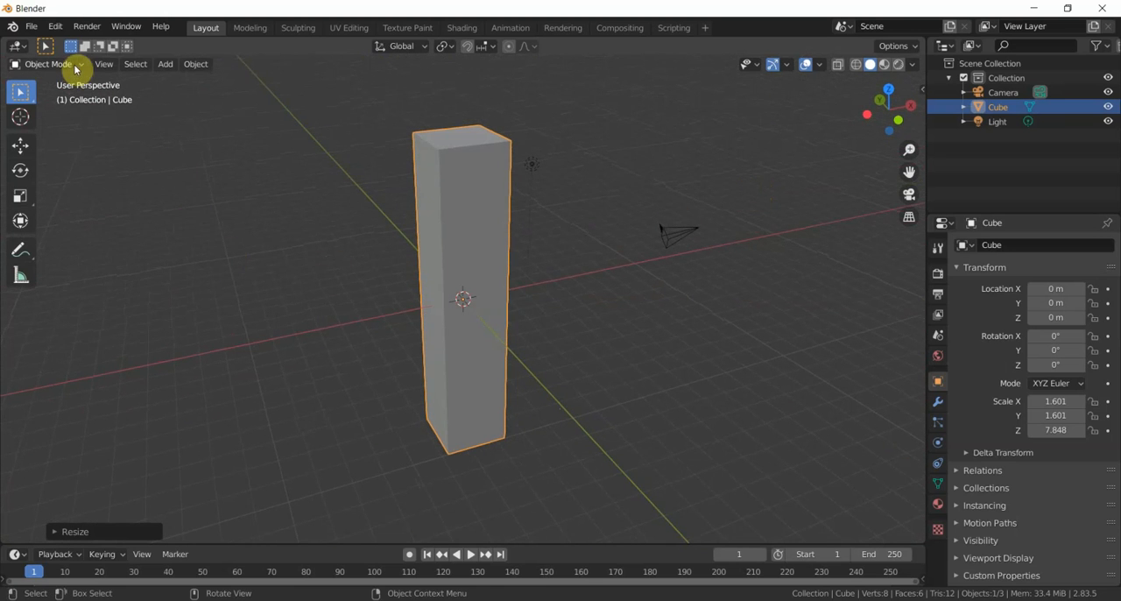
- Switch to the Modeling workspace and return to the Layout workspace
{"action": "left_click", "coordinate": [74, 65]}
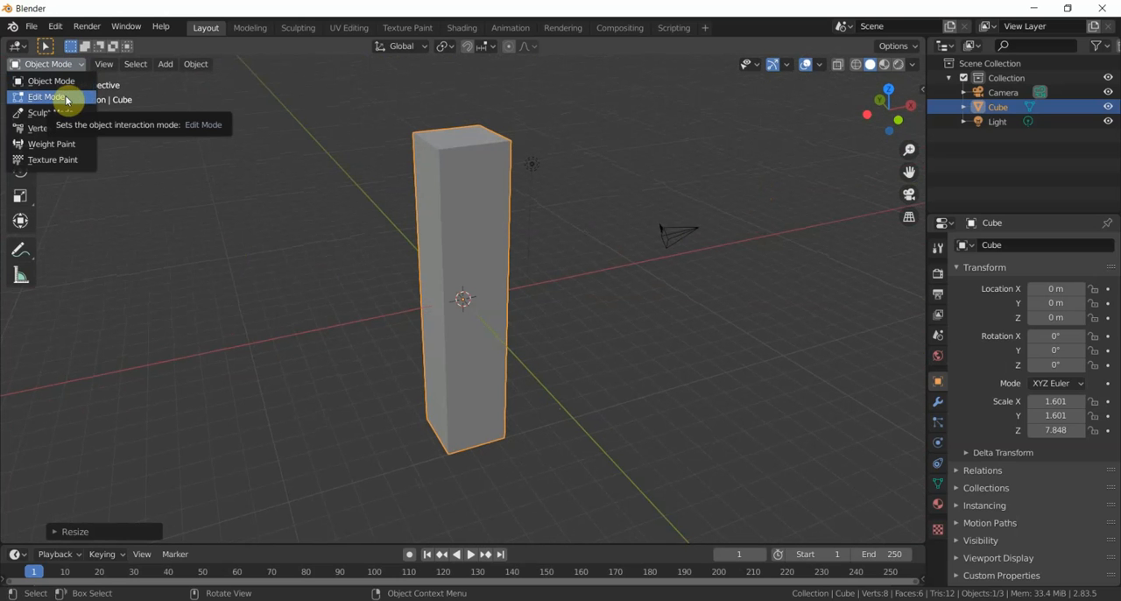
{"action": "left_click", "coordinate": [253, 31]}
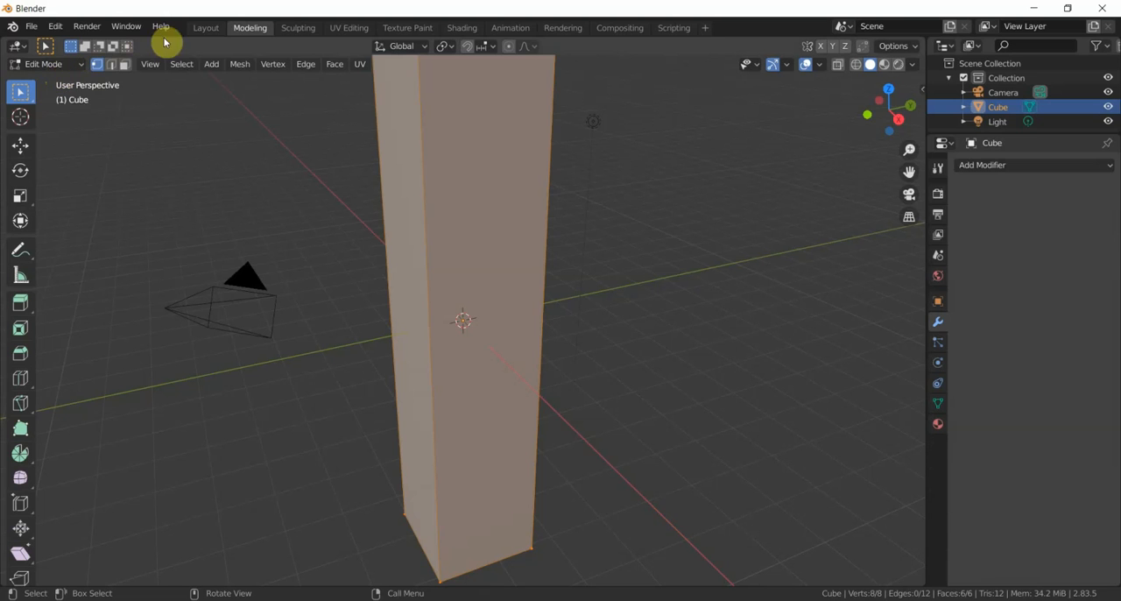
{"action": "left_click", "coordinate": [206, 28]}
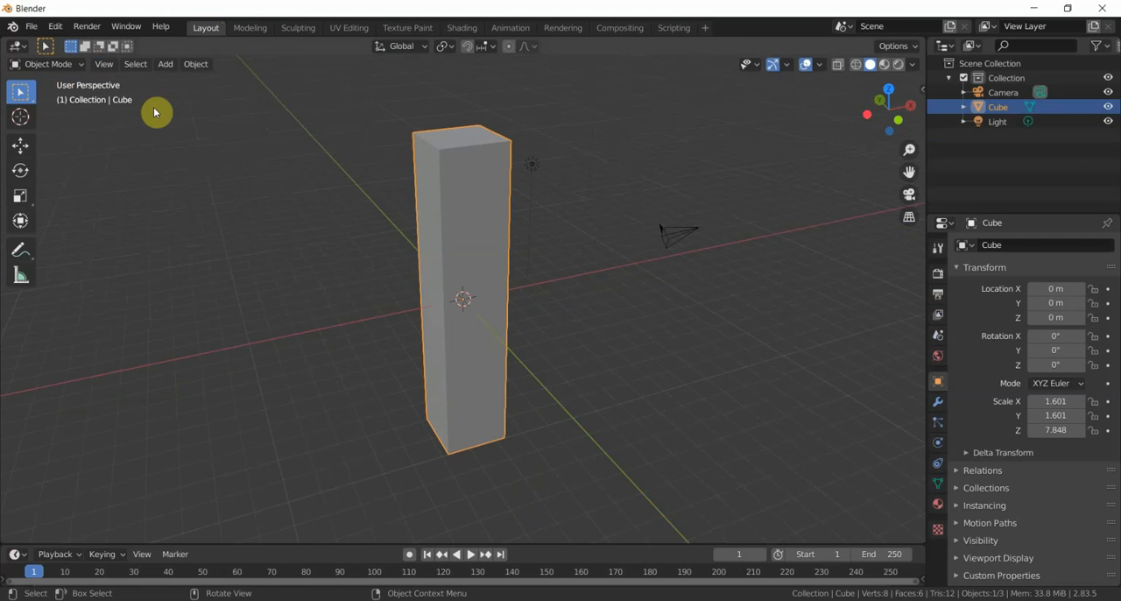
- Put the column into Edit Mode, activate the Loop Cut tool, and return to Object Mode without cutting
{"action": "key", "text": "alt+Tab"}
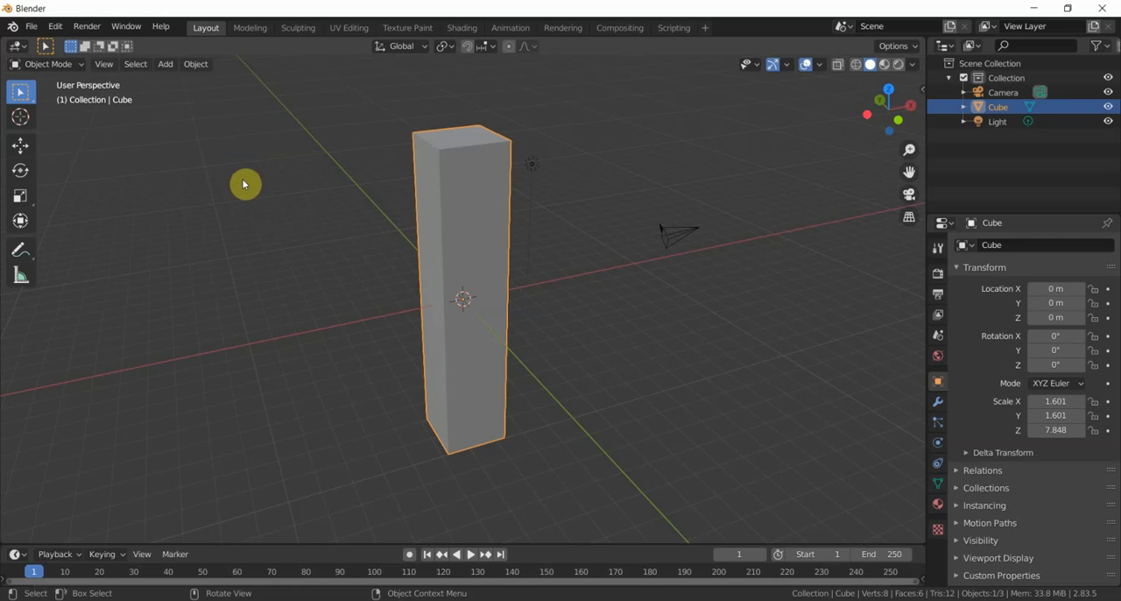
{"action": "key", "text": "ctrl+Tab"}
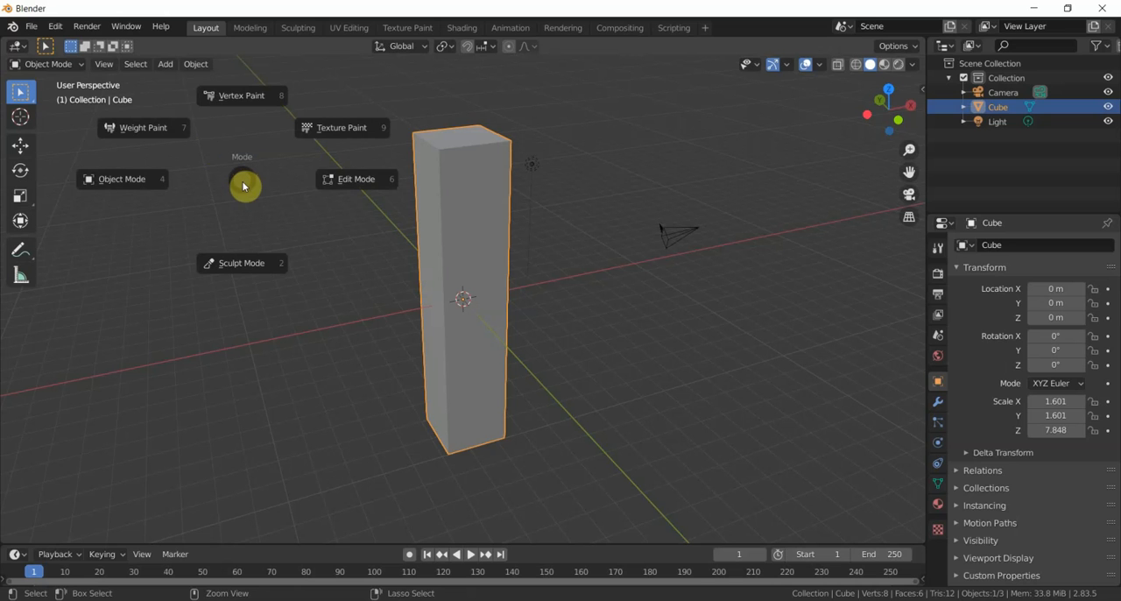
{"action": "left_click", "coordinate": [358, 181]}
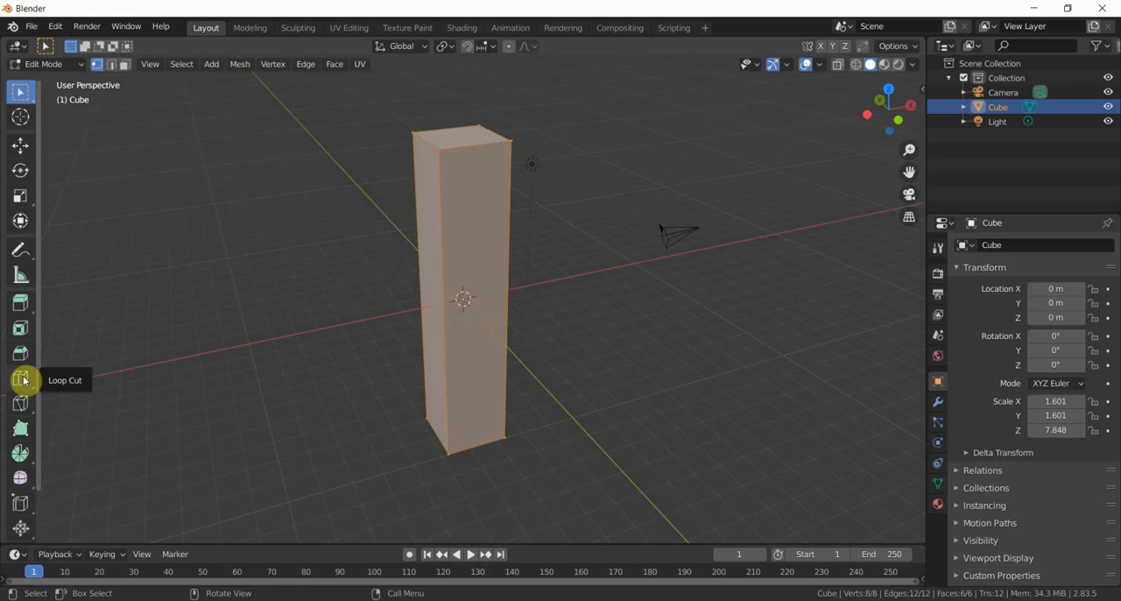
{"action": "left_click", "coordinate": [21, 379]}
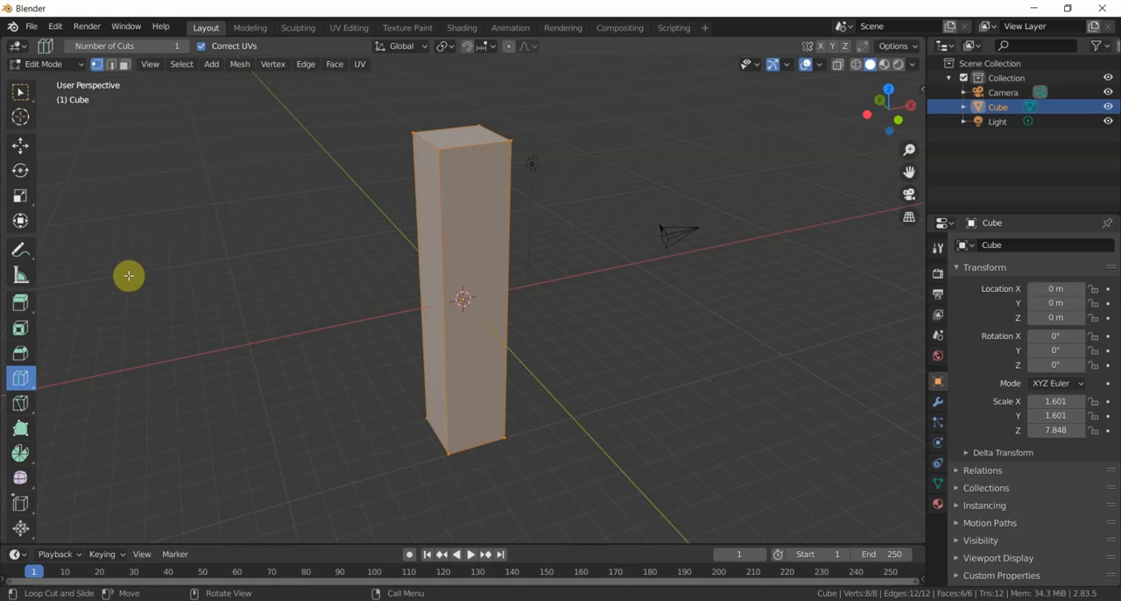
{"action": "left_click", "coordinate": [61, 66]}
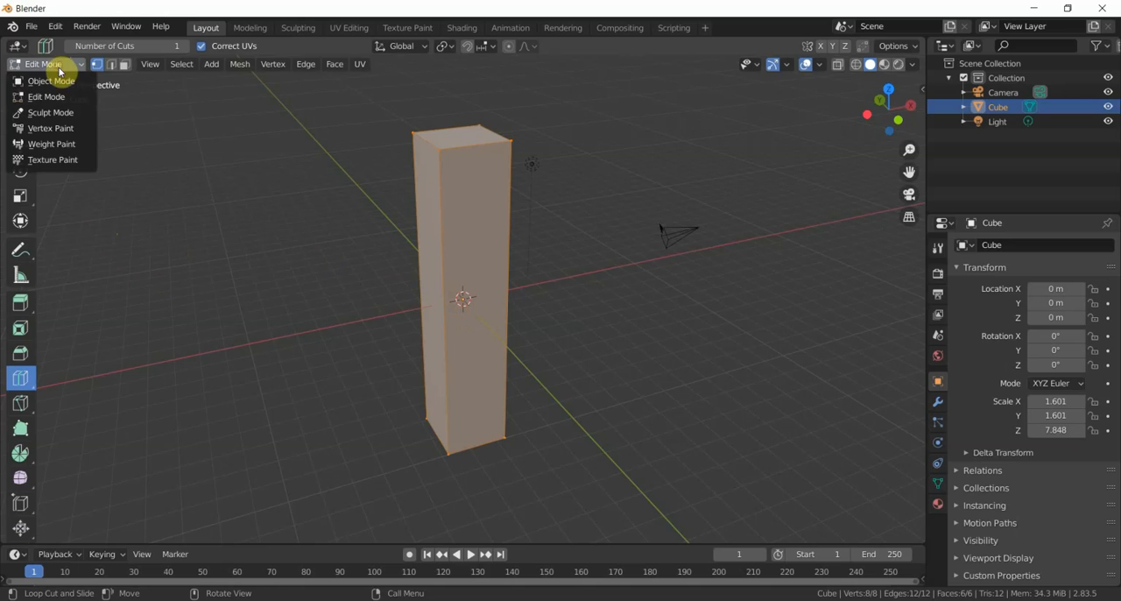
{"action": "left_click", "coordinate": [61, 83]}
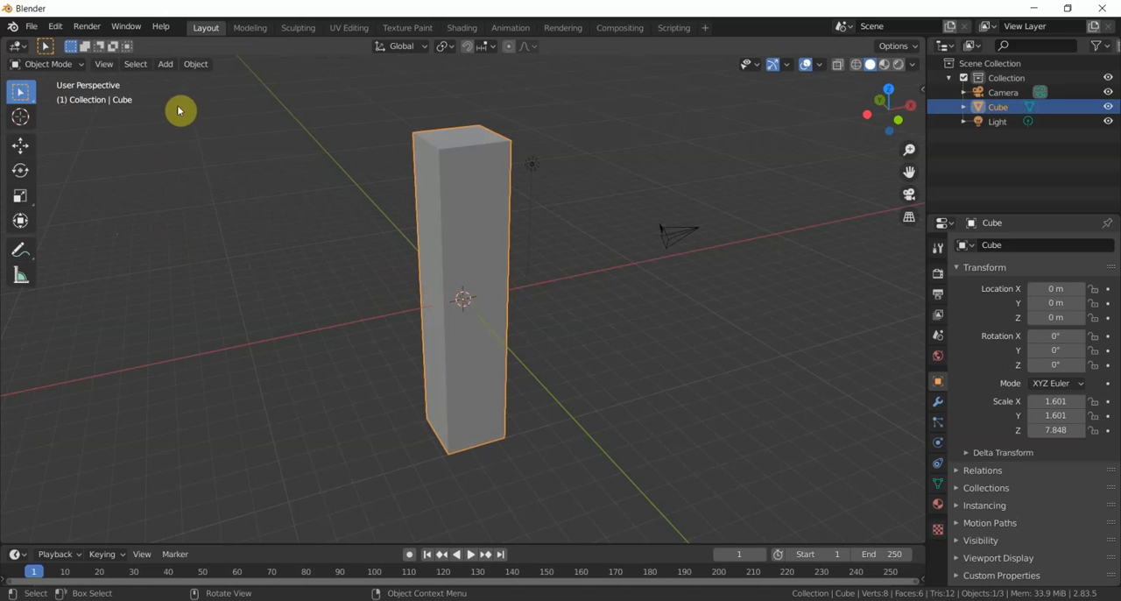
- Add a cylinder mesh and move it along the X axis to about -6.67 m, beside the column
{"action": "left_click", "coordinate": [168, 65]}
{"action": "mouse_move", "coordinate": [190, 82]}
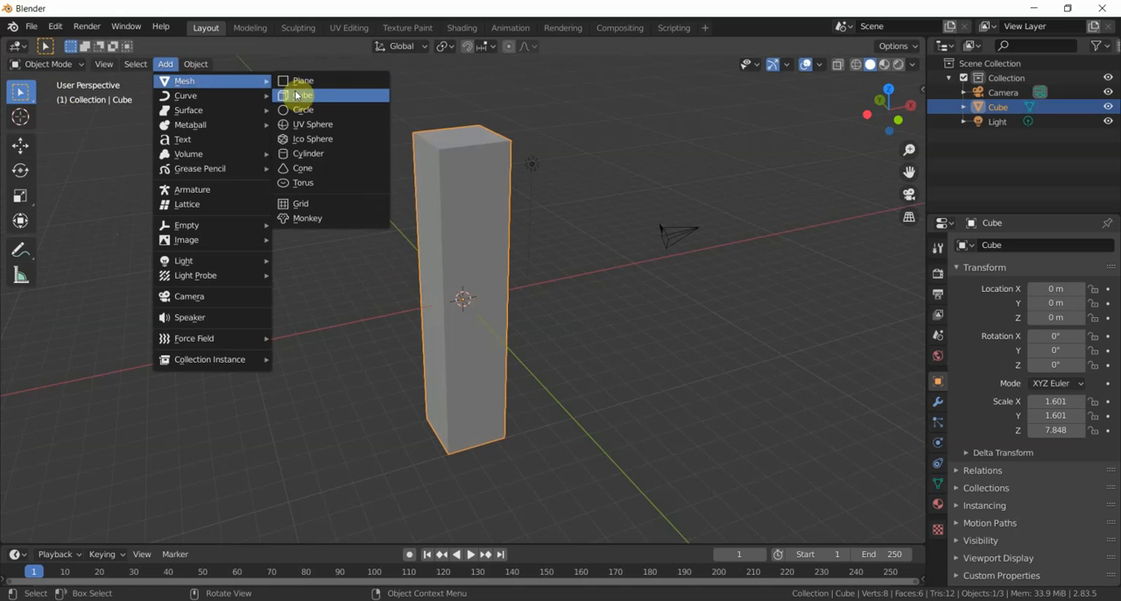
{"action": "left_click", "coordinate": [317, 155]}
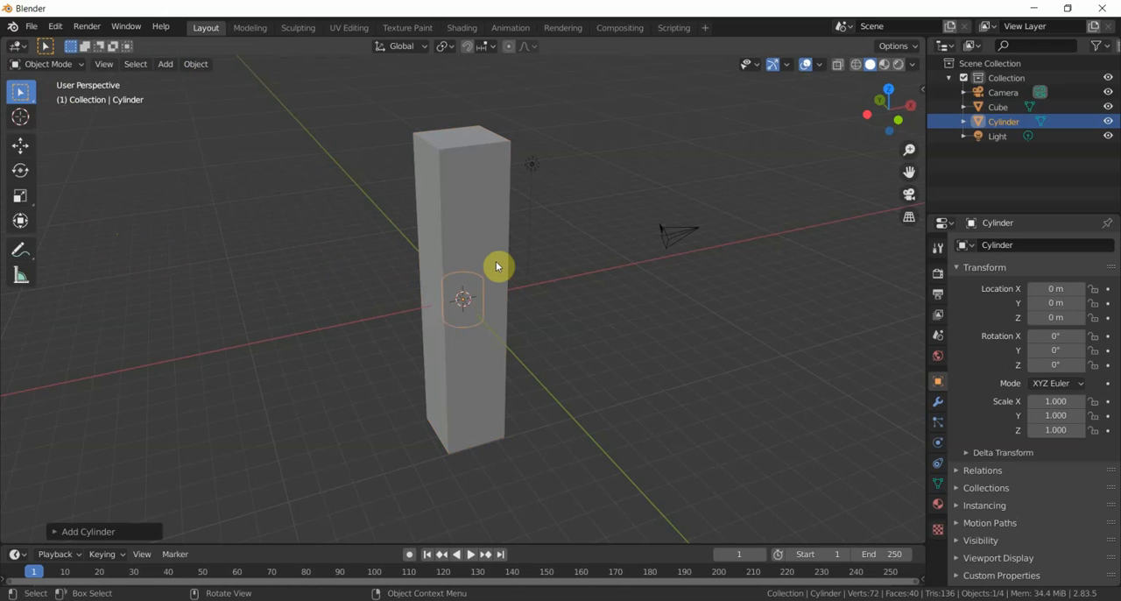
{"action": "key", "text": "g"}
{"action": "key", "text": "x"}
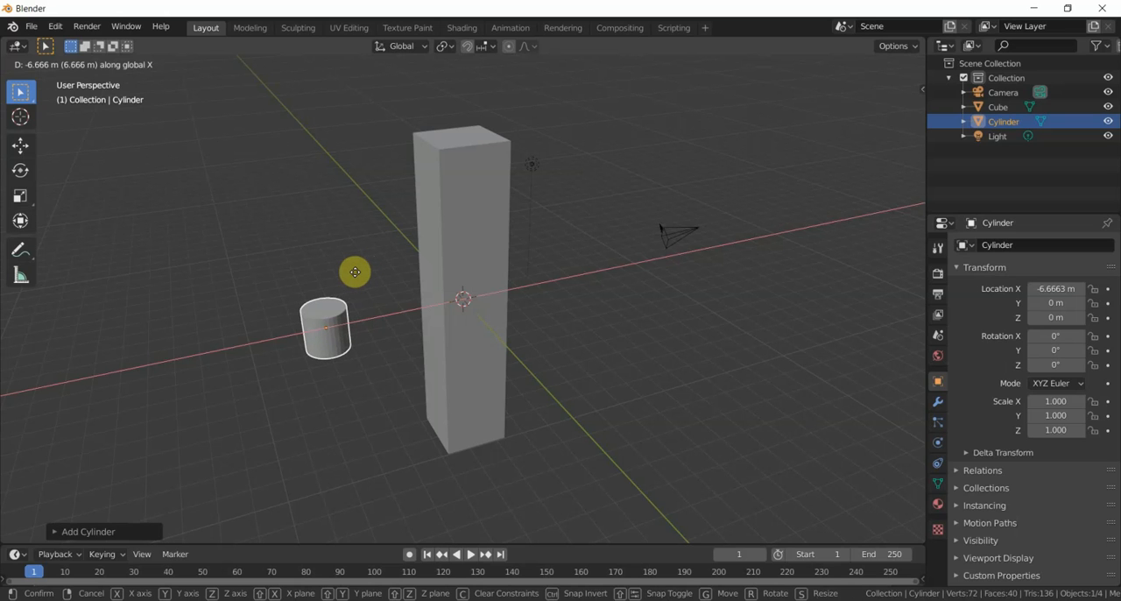
{"action": "left_click", "coordinate": [355, 271]}
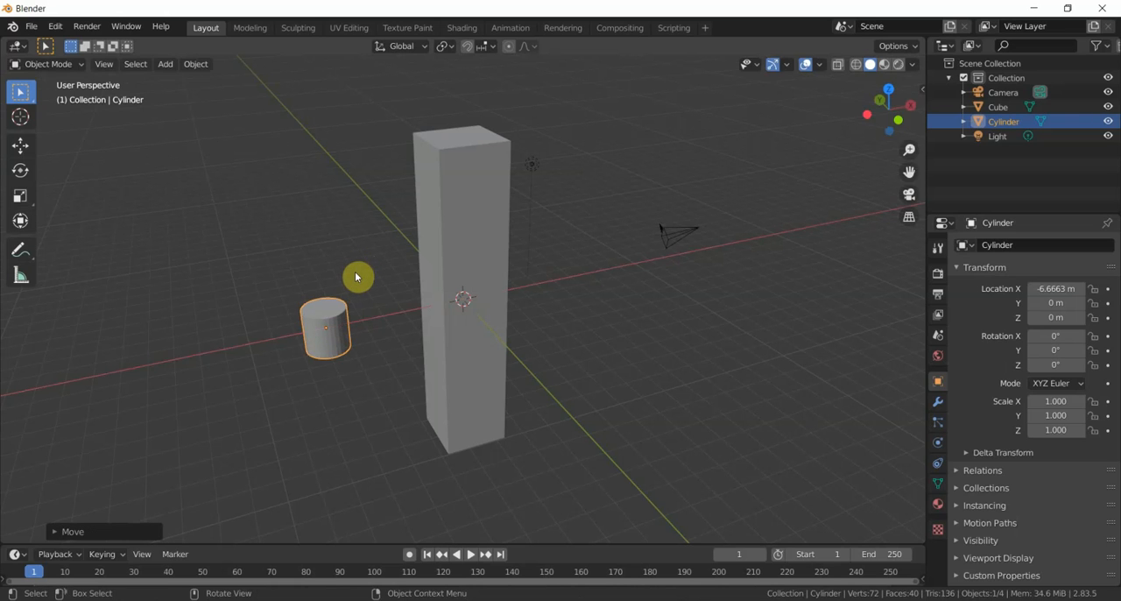
- Scale the cylinder uniformly to about 1.54, and stretch it along Z to a scale of about 3.65
{"action": "key", "text": "s"}
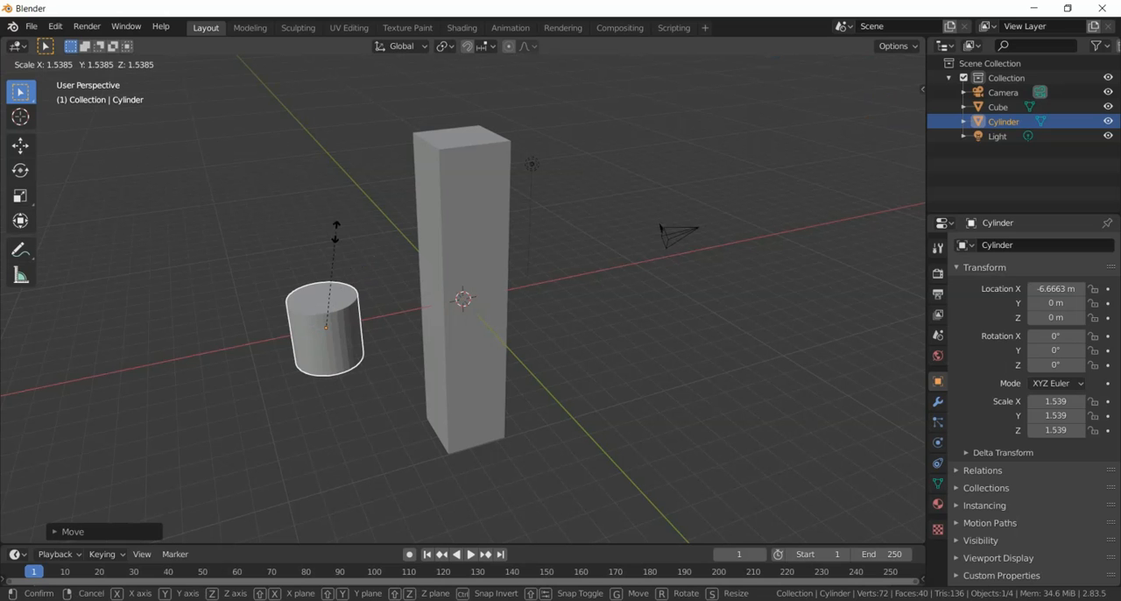
{"action": "left_click", "coordinate": [337, 237]}
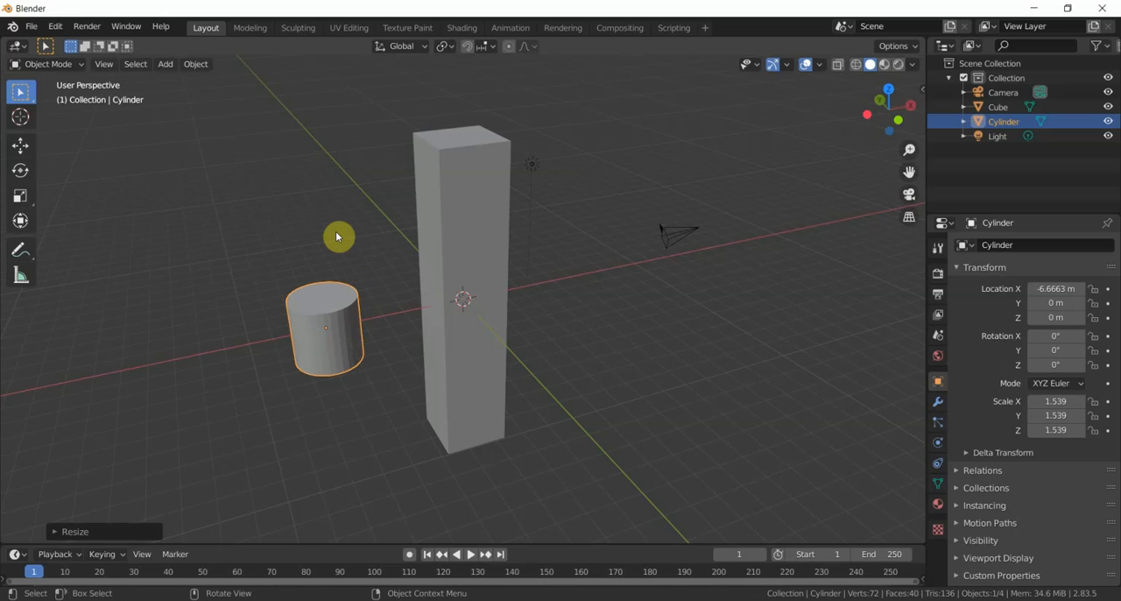
{"action": "key", "text": "s"}
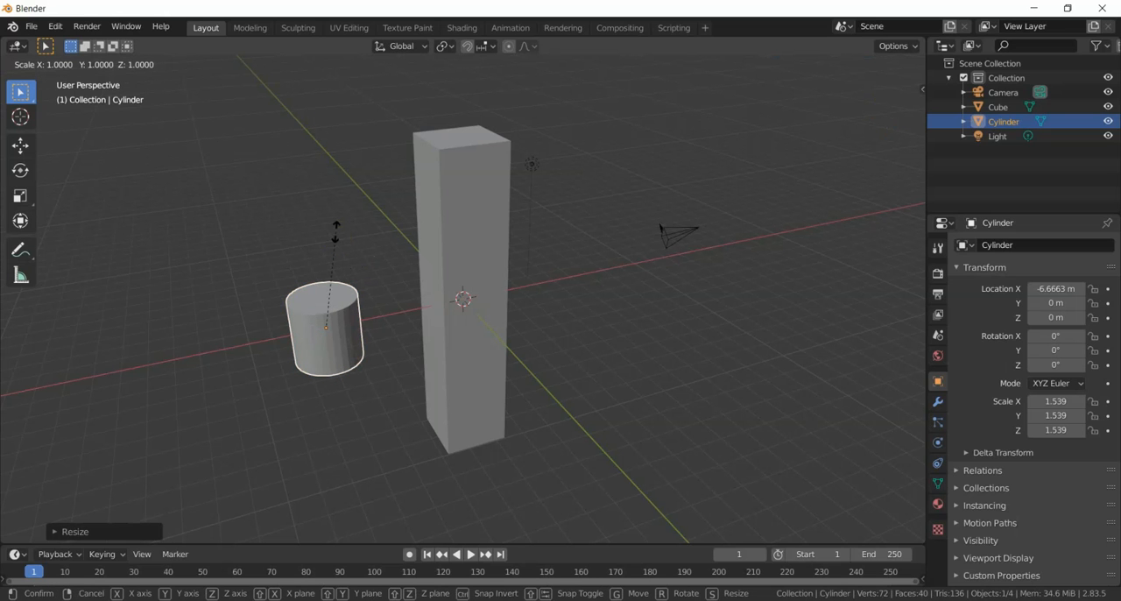
{"action": "key", "text": "z"}
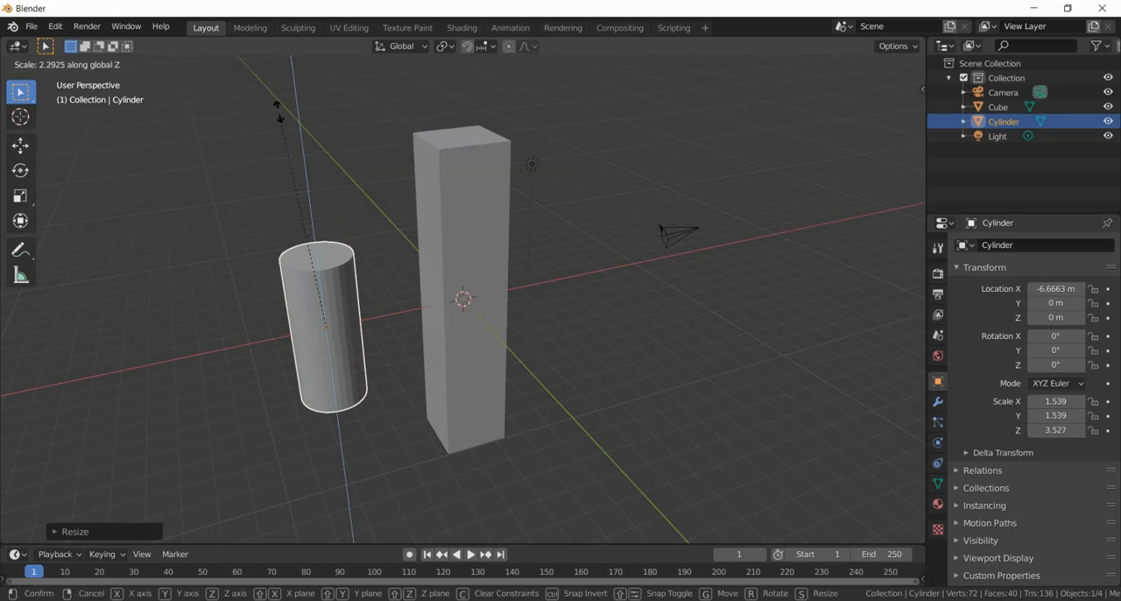
{"action": "left_click", "coordinate": [276, 109]}
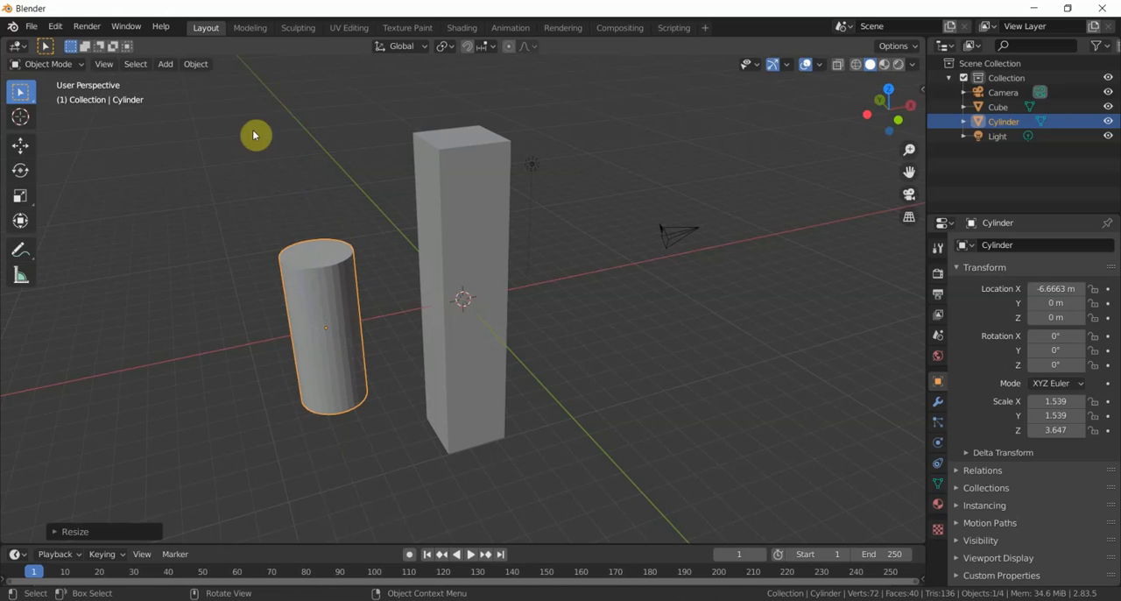
- Put the cylinder into Edit Mode, return to Object Mode, and delete the cylinder
{"action": "left_click", "coordinate": [75, 67]}
{"action": "left_click", "coordinate": [71, 87]}
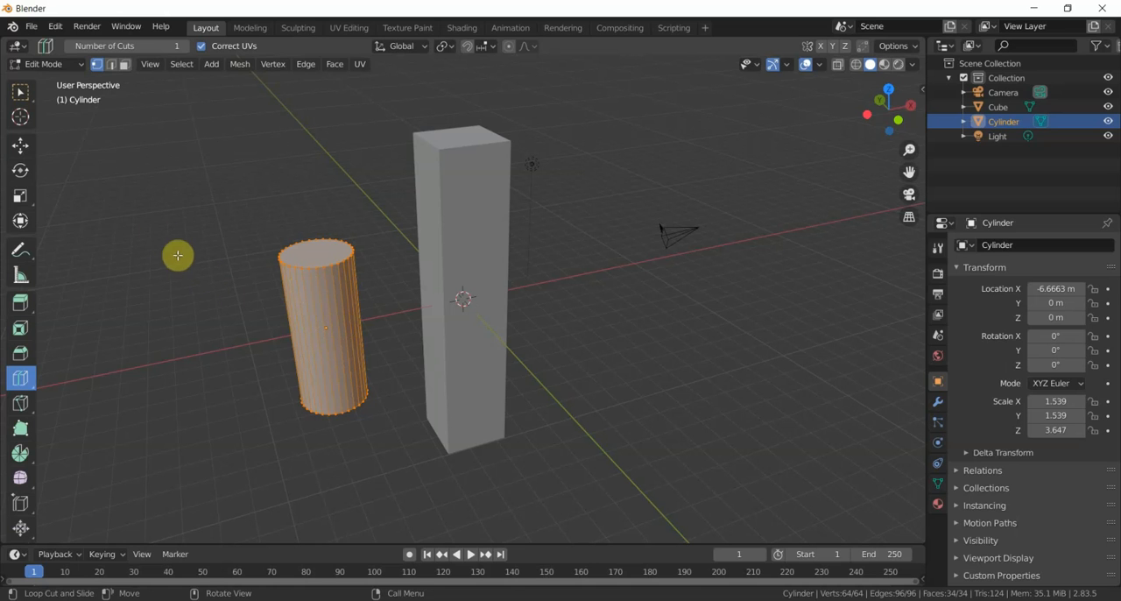
{"action": "left_click", "coordinate": [76, 67]}
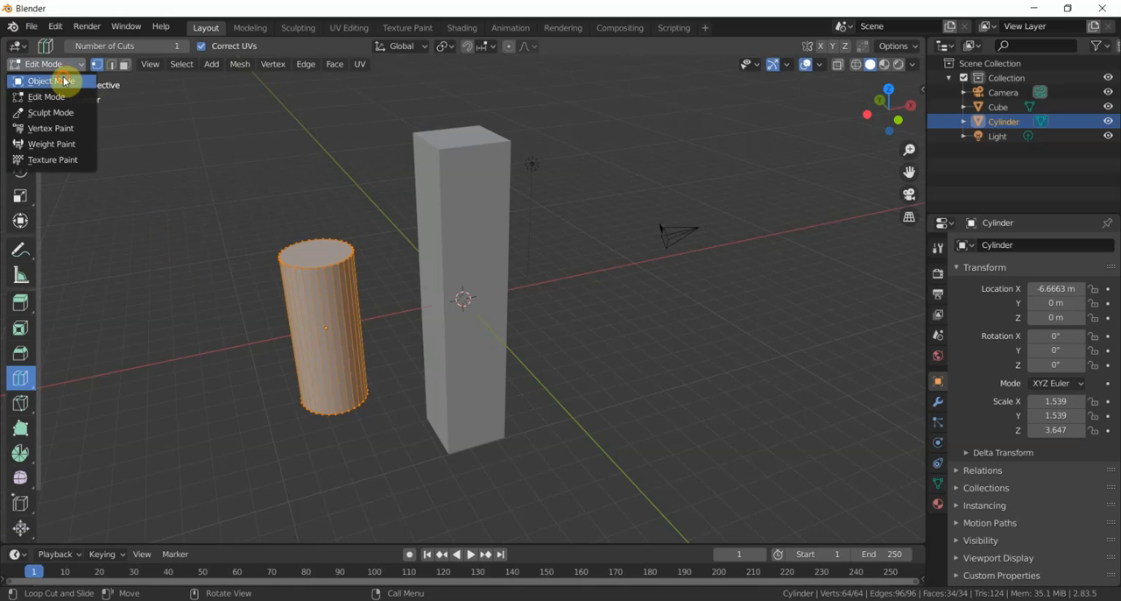
{"action": "left_click", "coordinate": [61, 79]}
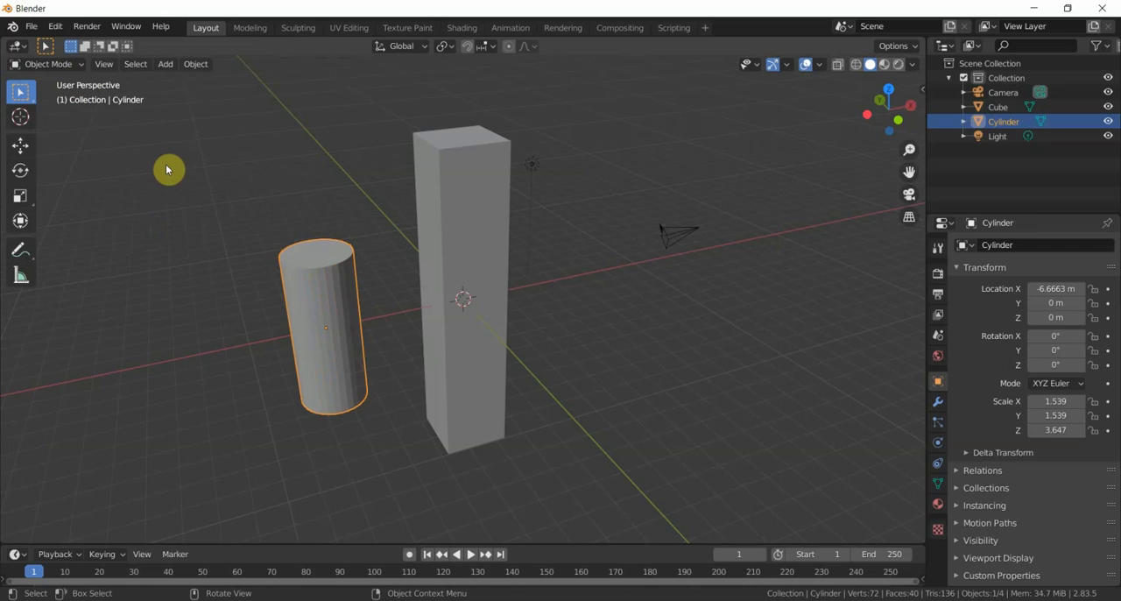
{"action": "key", "text": "Delete"}
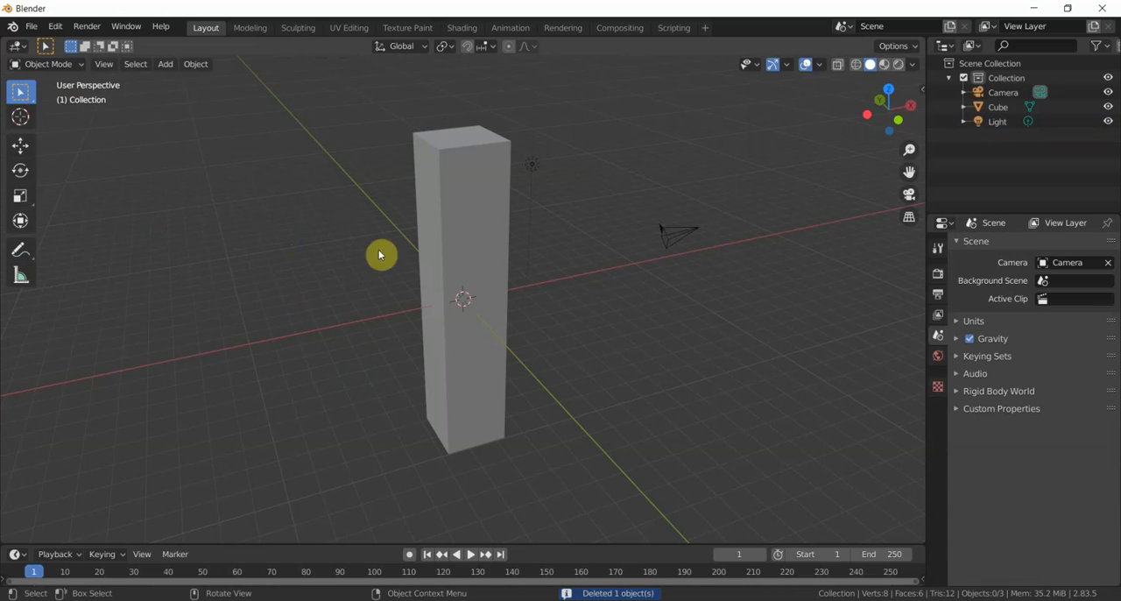
- Put the column into Edit Mode and add a horizontal loop cut, sliding it up to about a quarter of the height below the top
{"action": "left_click", "coordinate": [466, 243]}
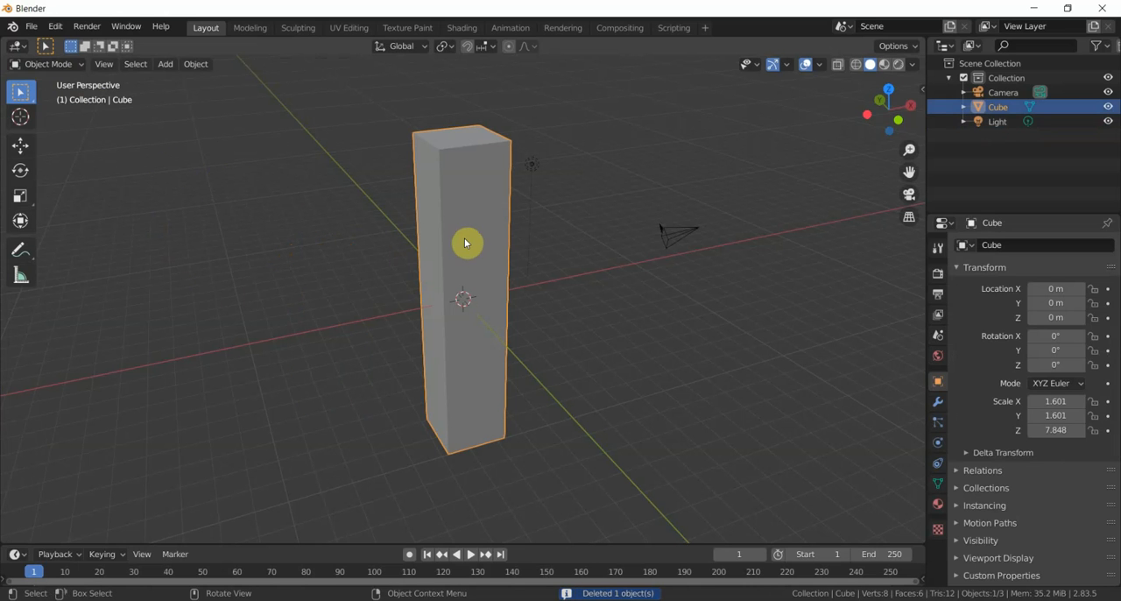
{"action": "left_click", "coordinate": [60, 66]}
{"action": "left_click", "coordinate": [39, 96]}
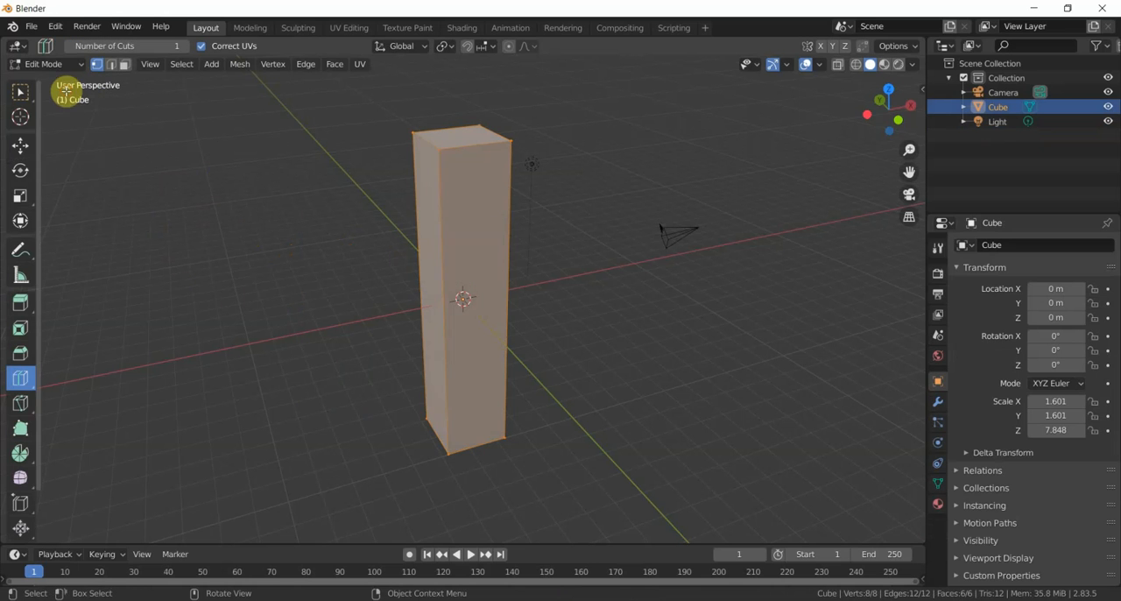
{"action": "left_click", "coordinate": [20, 378]}
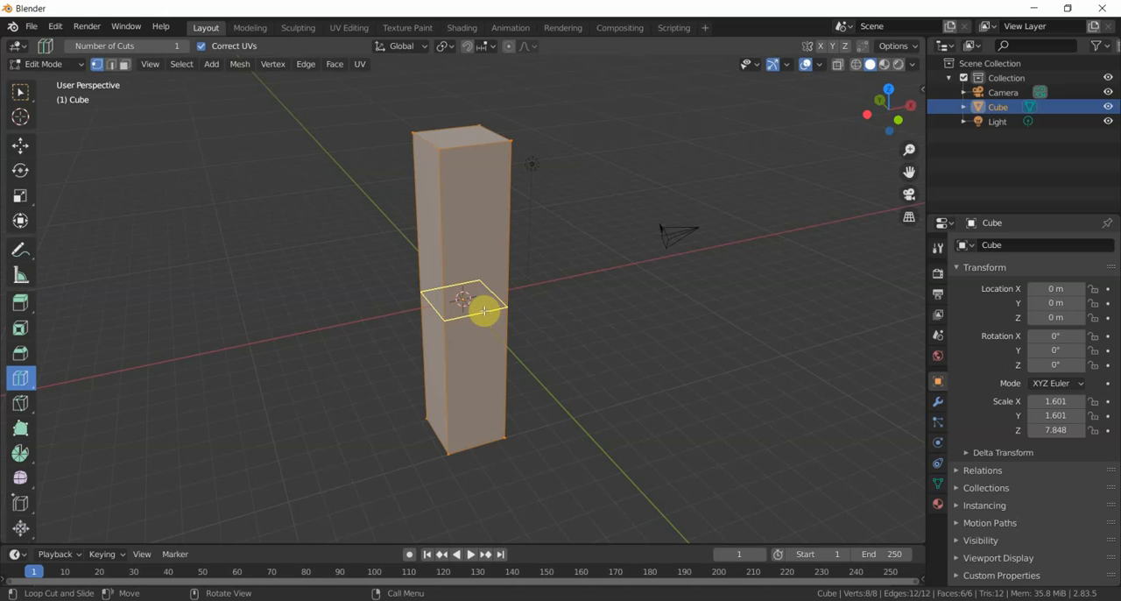
{"action": "left_click_drag", "start_coordinate": [483, 310], "coordinate": [483, 310]}
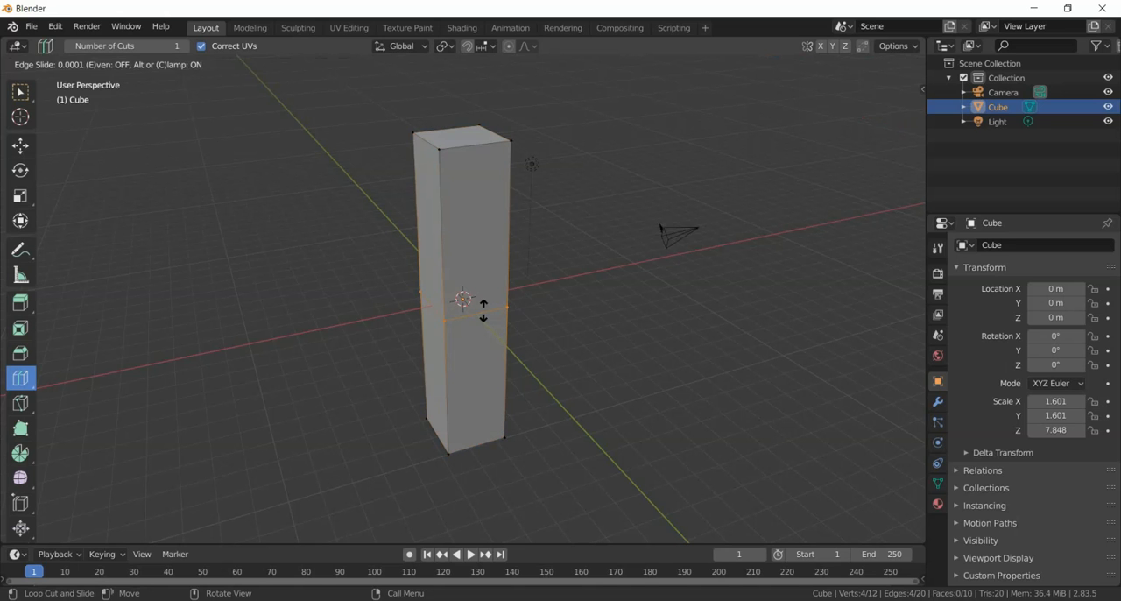
{"action": "left_click_drag", "start_coordinate": [482, 310], "coordinate": [480, 300]}
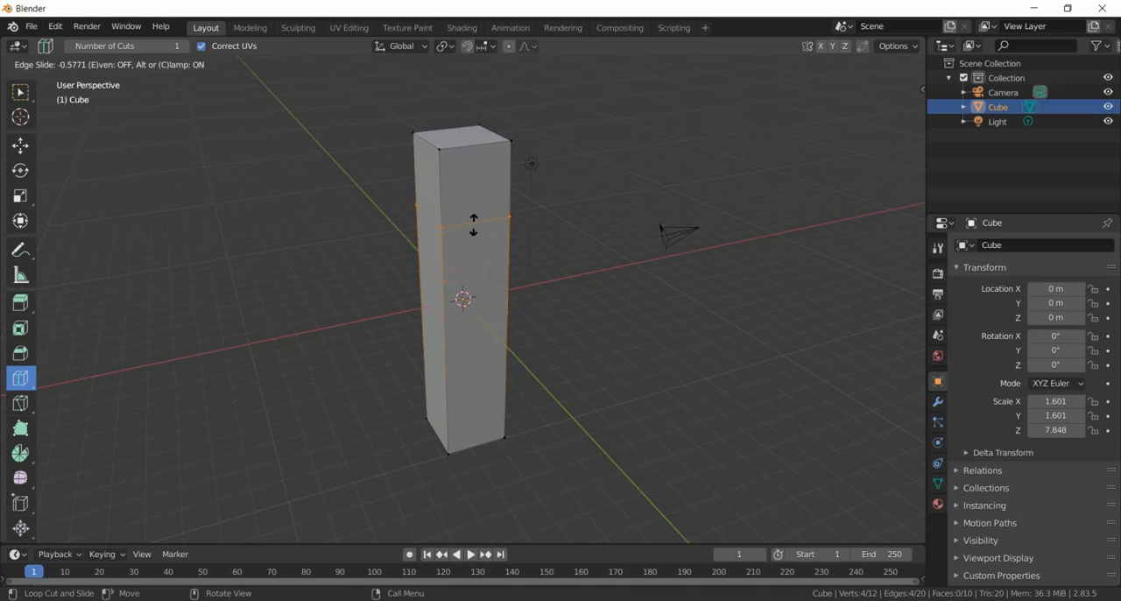
{"action": "left_click", "coordinate": [473, 220]}
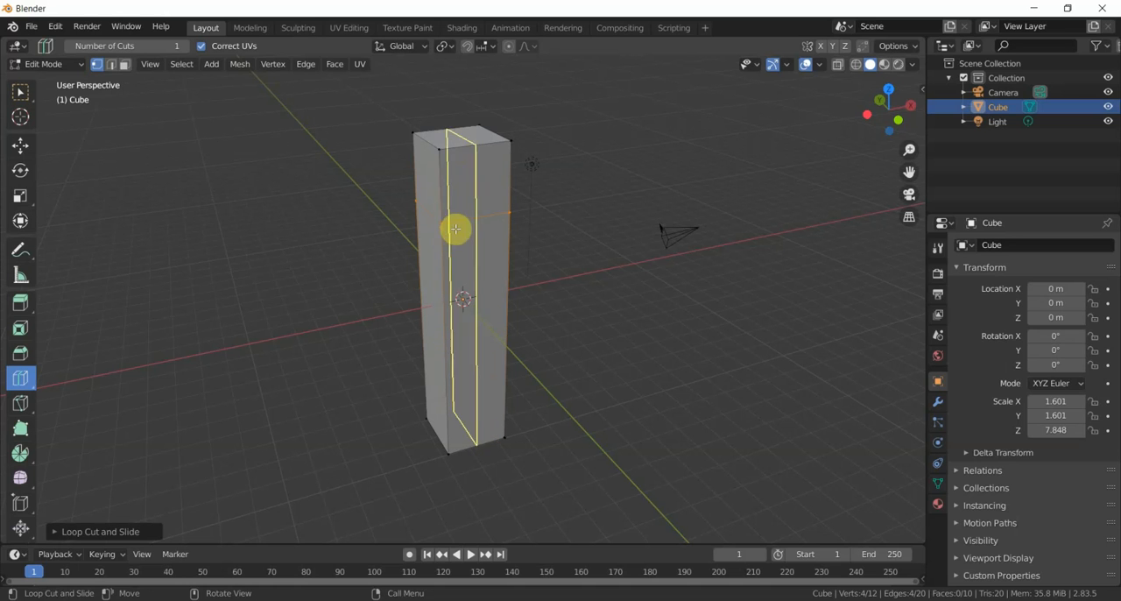
- Add a second horizontal loop cut below the first and slide it upward by a factor of about -0.51
{"action": "left_click", "coordinate": [480, 340]}
{"action": "left_click_drag", "start_coordinate": [479, 341], "coordinate": [480, 322]}
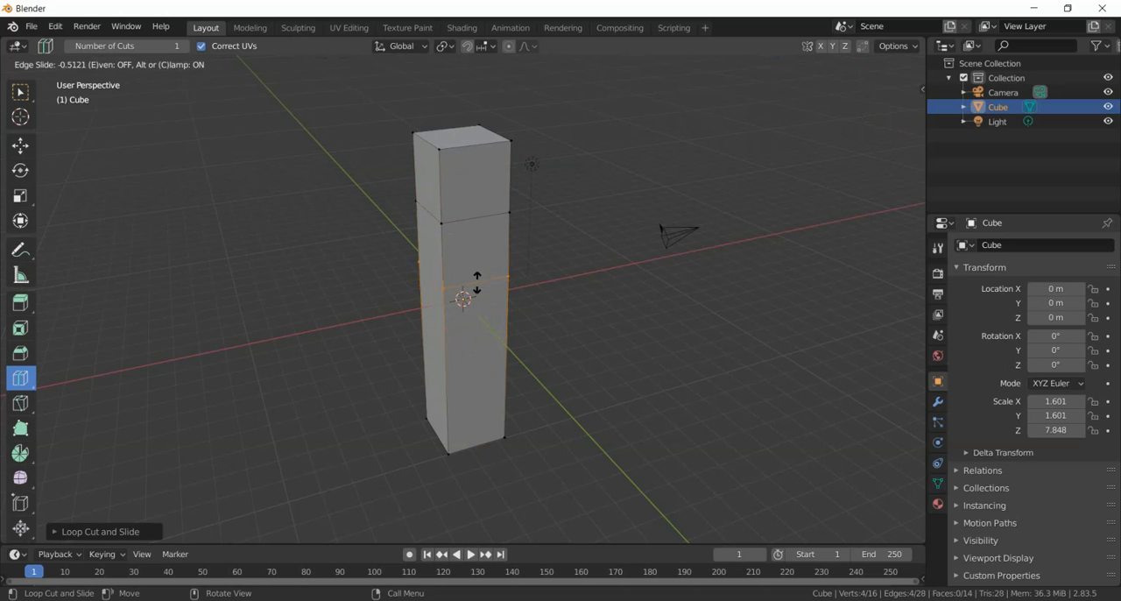
{"action": "left_click", "coordinate": [477, 282]}
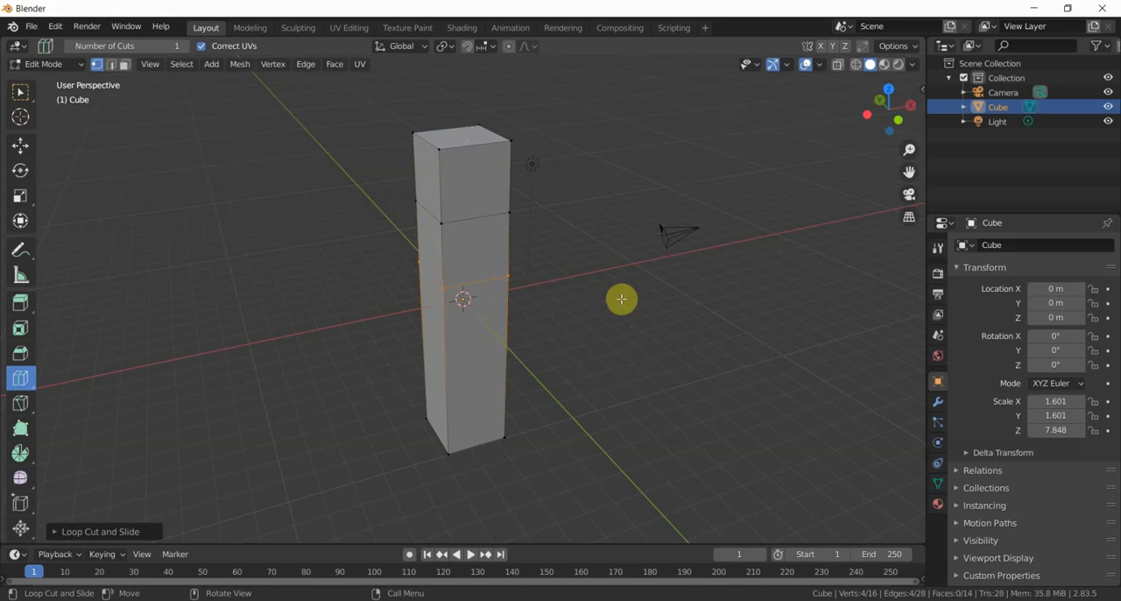
- Activate the Select Box tool and return the column to Object Mode
{"action": "middle_click_drag", "start_coordinate": [311, 272], "coordinate": [333, 249]}
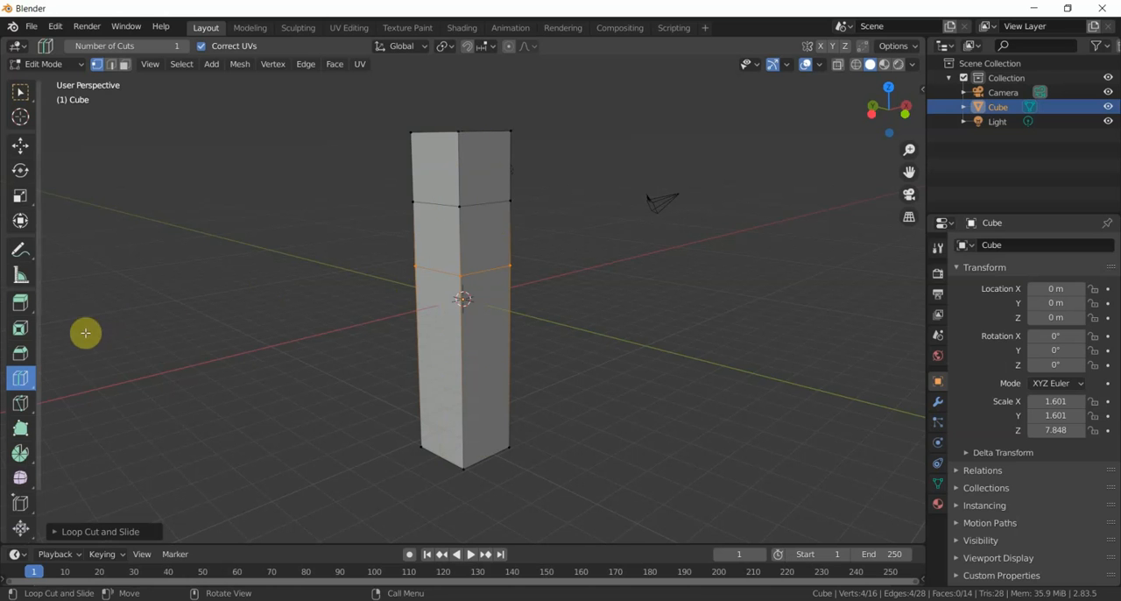
{"action": "left_click", "coordinate": [20, 92]}
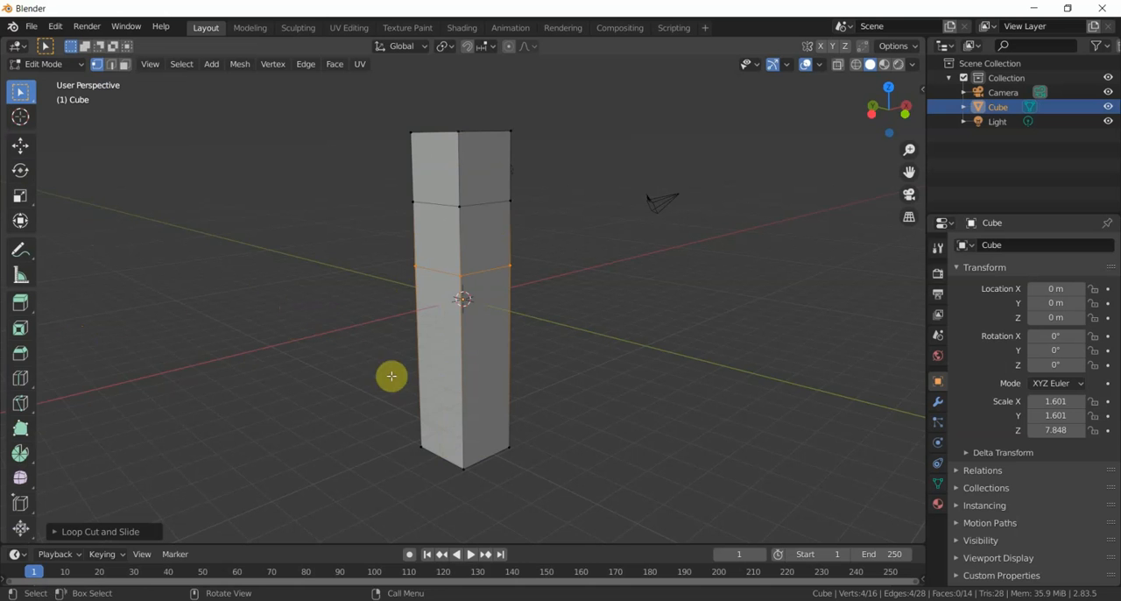
{"action": "middle_click_drag", "start_coordinate": [388, 324], "coordinate": [362, 363]}
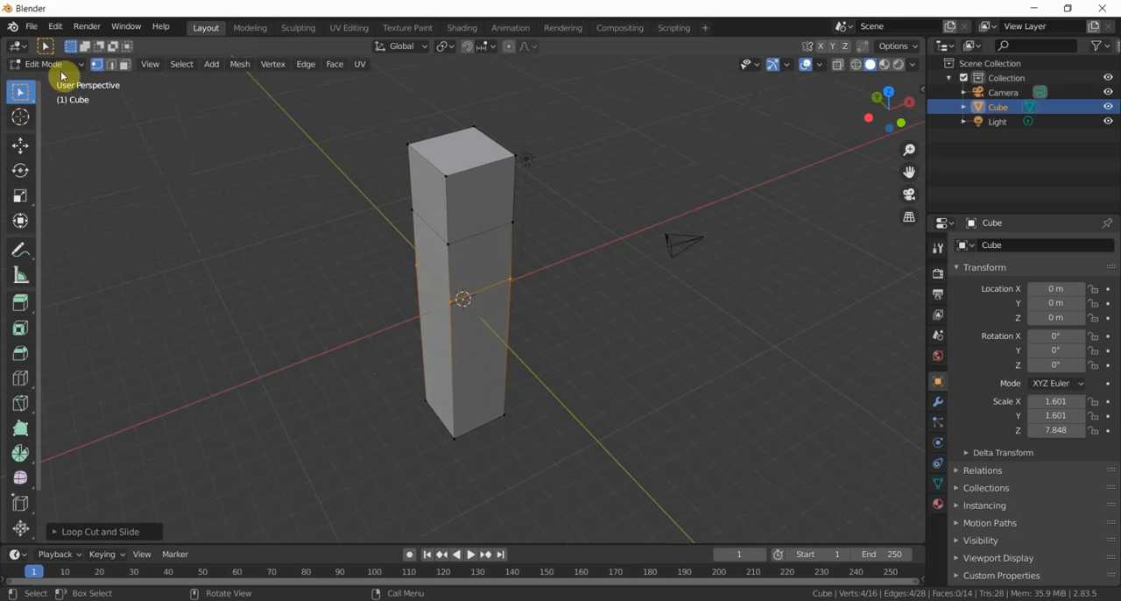
{"action": "left_click", "coordinate": [64, 72]}
{"action": "left_click", "coordinate": [62, 77]}
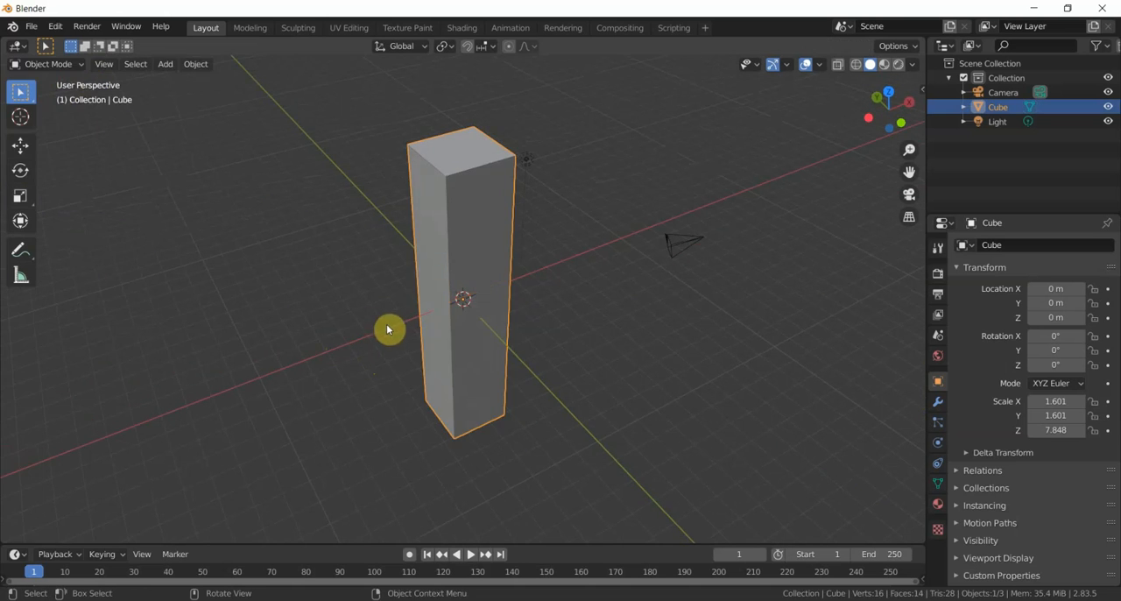
- In Edit Mode with face selection, extrude the column's +X side face between the two loop cuts outward to form an arm
{"action": "middle_click_drag", "start_coordinate": [388, 327], "coordinate": [385, 296]}
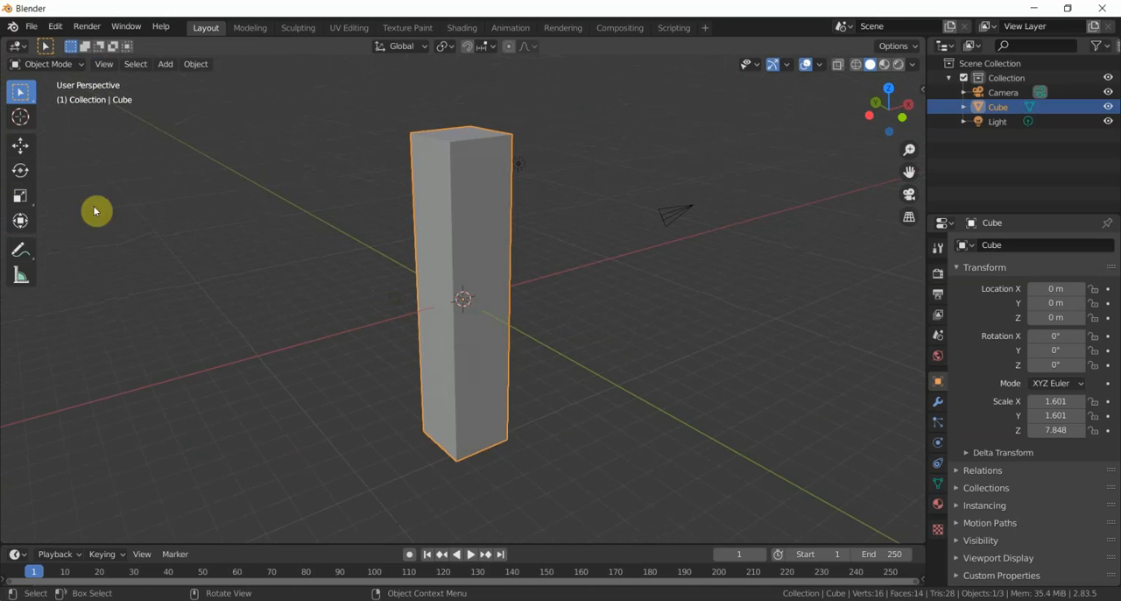
{"action": "left_click", "coordinate": [69, 77]}
{"action": "left_click", "coordinate": [54, 96]}
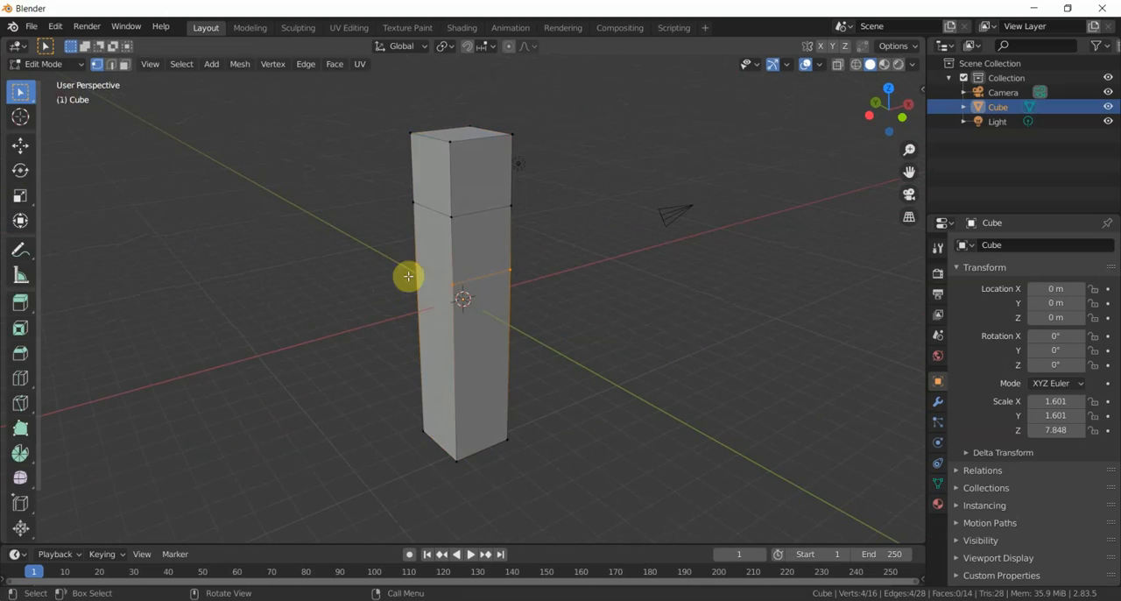
{"action": "middle_click_drag", "start_coordinate": [358, 268], "coordinate": [250, 255]}
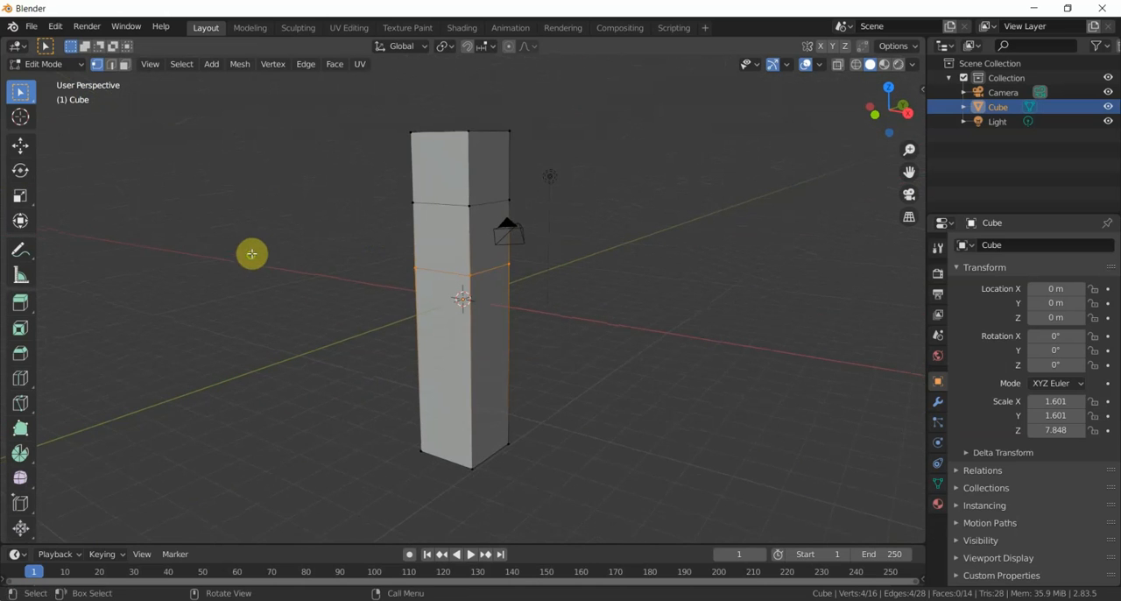
{"action": "left_click", "coordinate": [126, 68]}
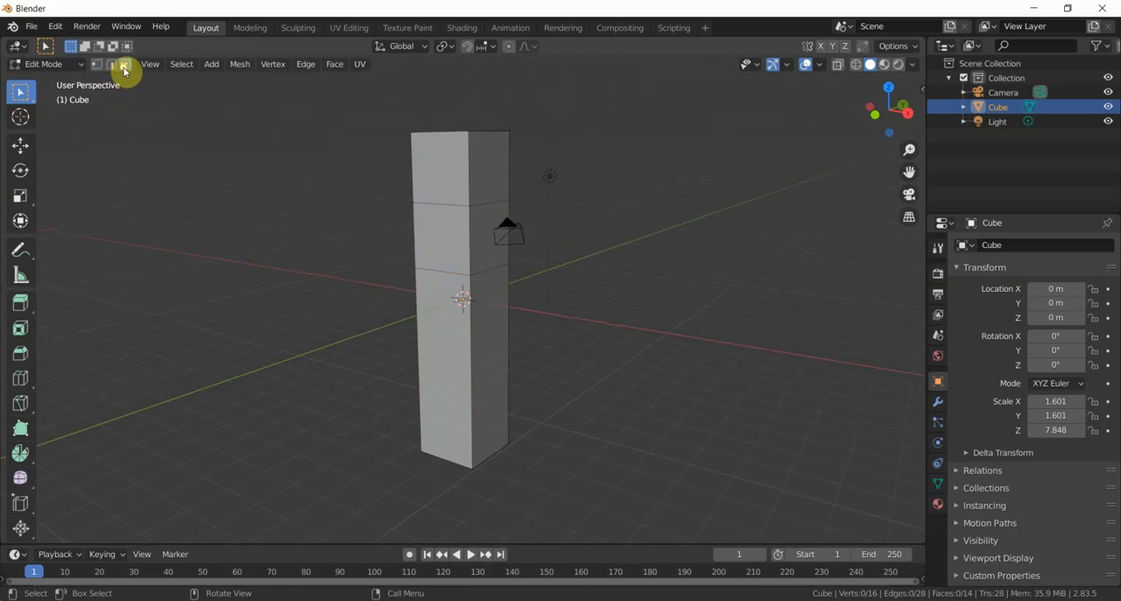
{"action": "left_click", "coordinate": [479, 229]}
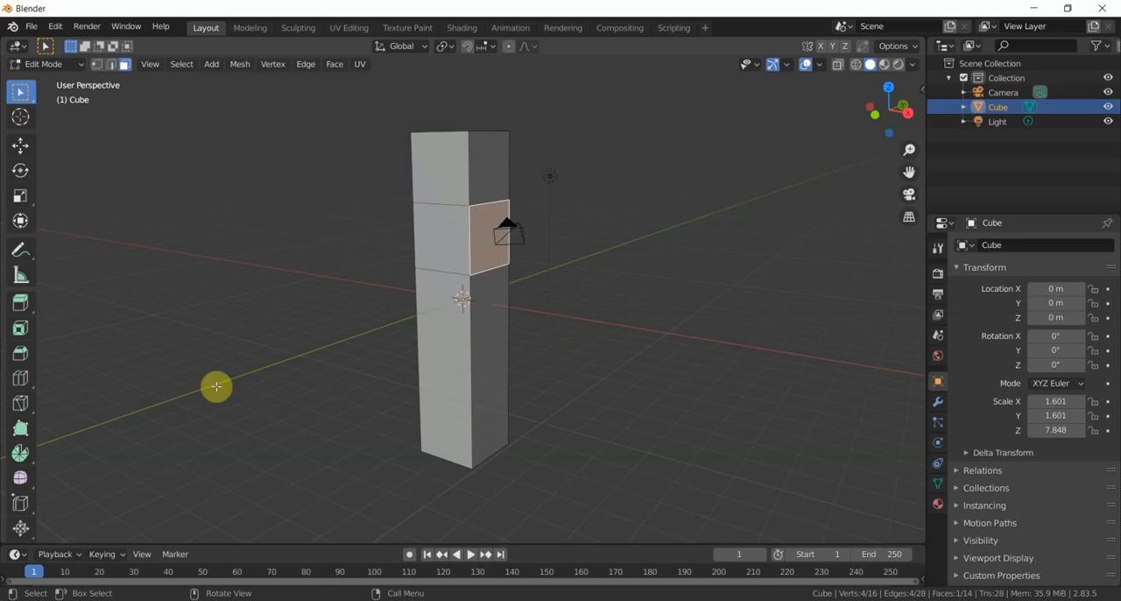
{"action": "left_click", "coordinate": [21, 309]}
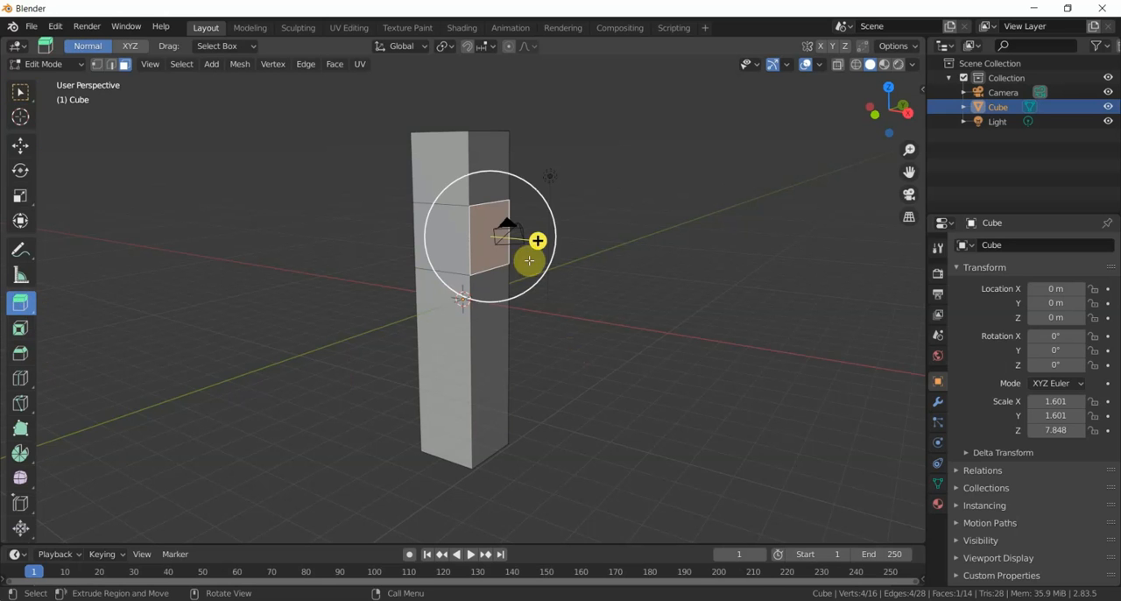
{"action": "left_click_drag", "start_coordinate": [537, 245], "coordinate": [637, 277]}
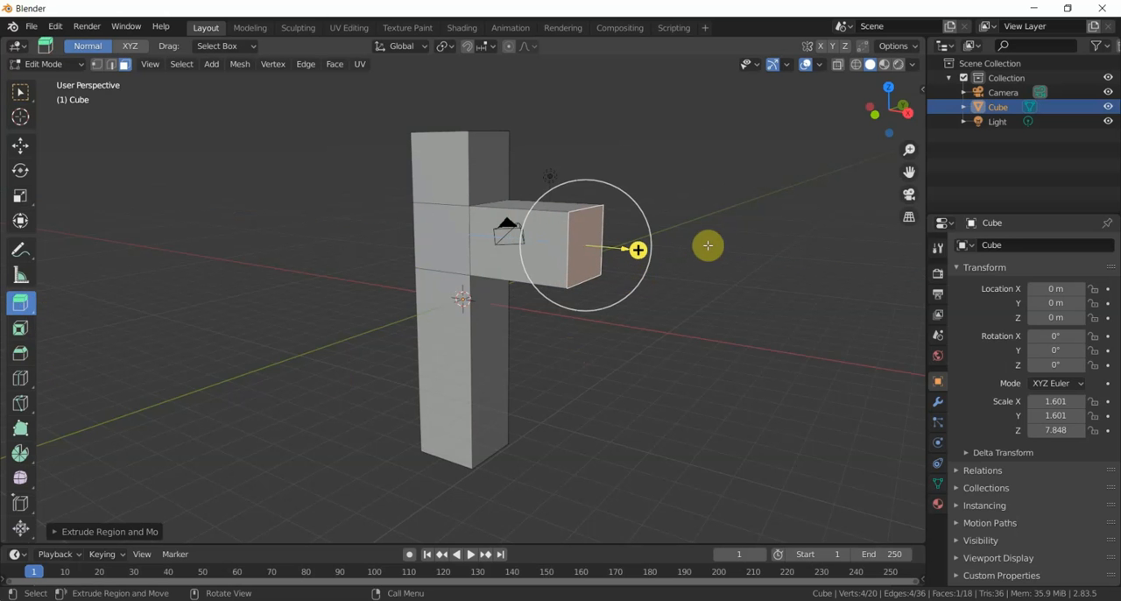
- Return to Object Mode and move the column with its arm along the Y axis to about 2.84 m
{"action": "mouse_move", "coordinate": [699, 237]}
{"action": "middle_mouse_down"}
{"action": "mouse_move", "coordinate": [740, 230]}
{"action": "mouse_move", "coordinate": [691, 271]}
{"action": "mouse_move", "coordinate": [704, 230]}
{"action": "middle_mouse_up"}
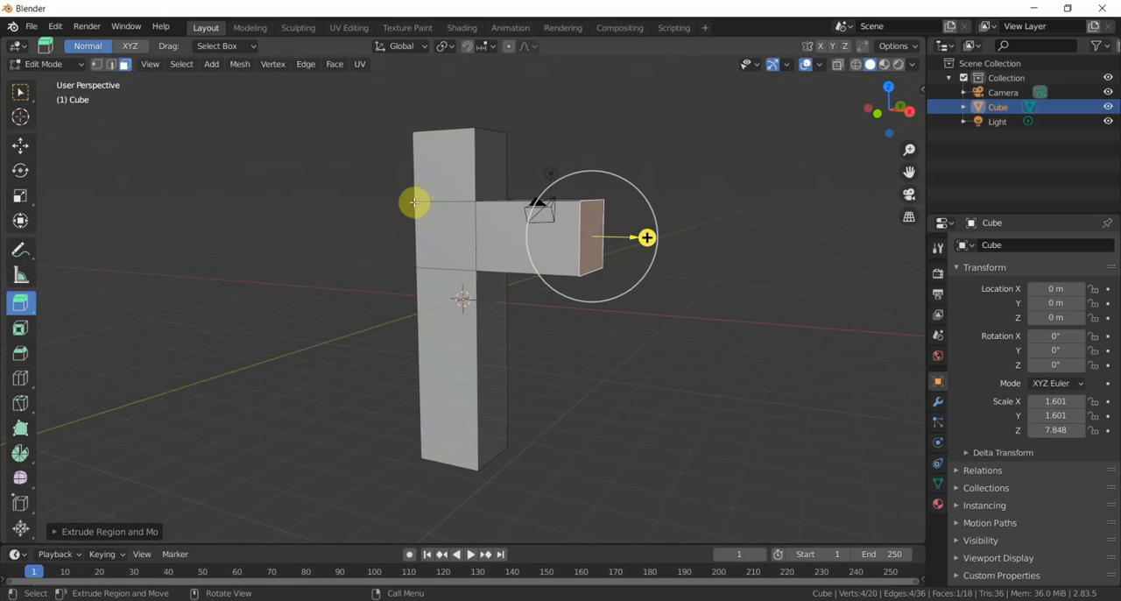
{"action": "middle_click_drag", "start_coordinate": [342, 250], "coordinate": [425, 253]}
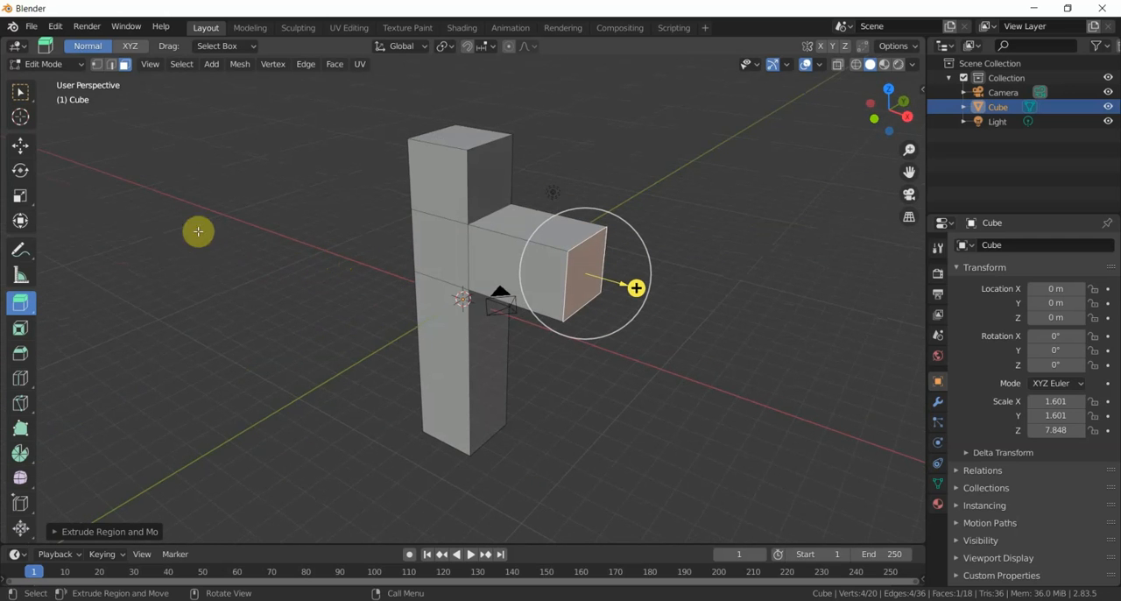
{"action": "left_click", "coordinate": [67, 70]}
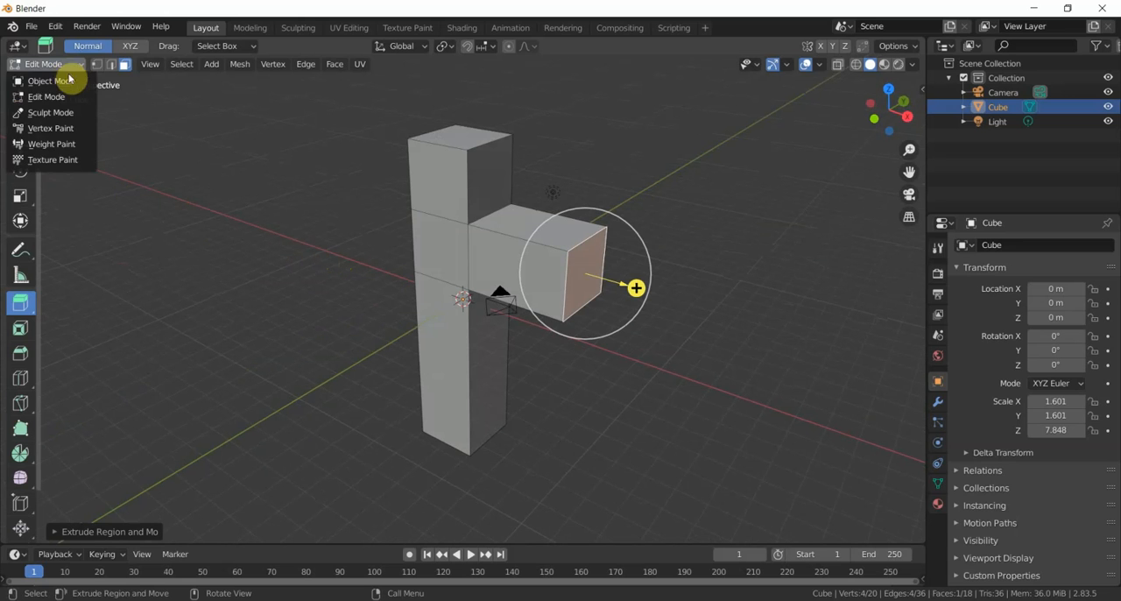
{"action": "left_click", "coordinate": [72, 85]}
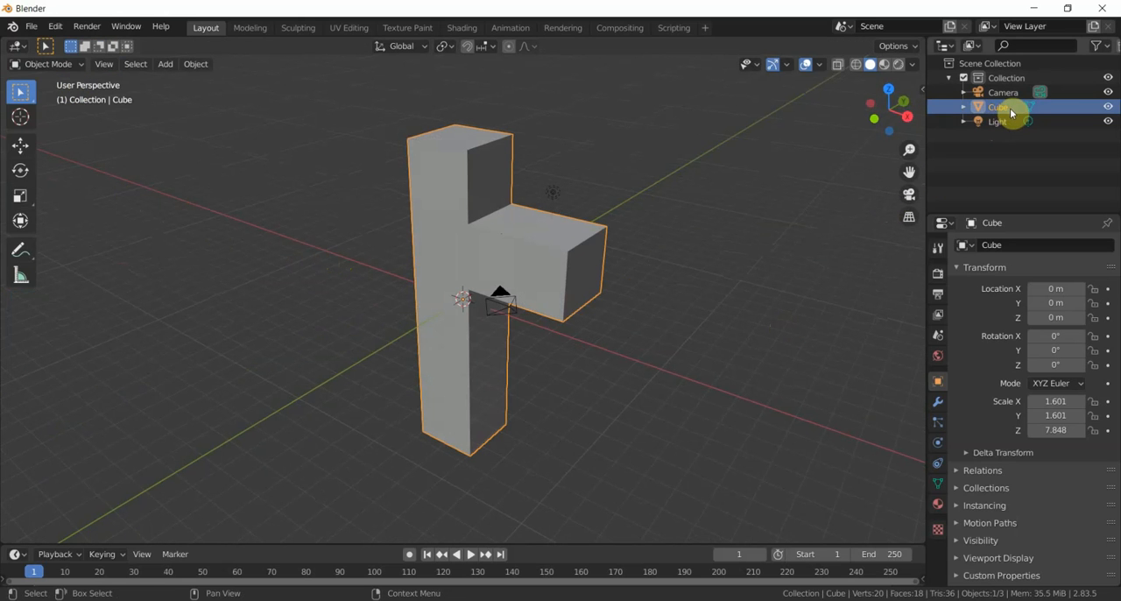
{"action": "middle_click_drag", "start_coordinate": [395, 250], "coordinate": [365, 251]}
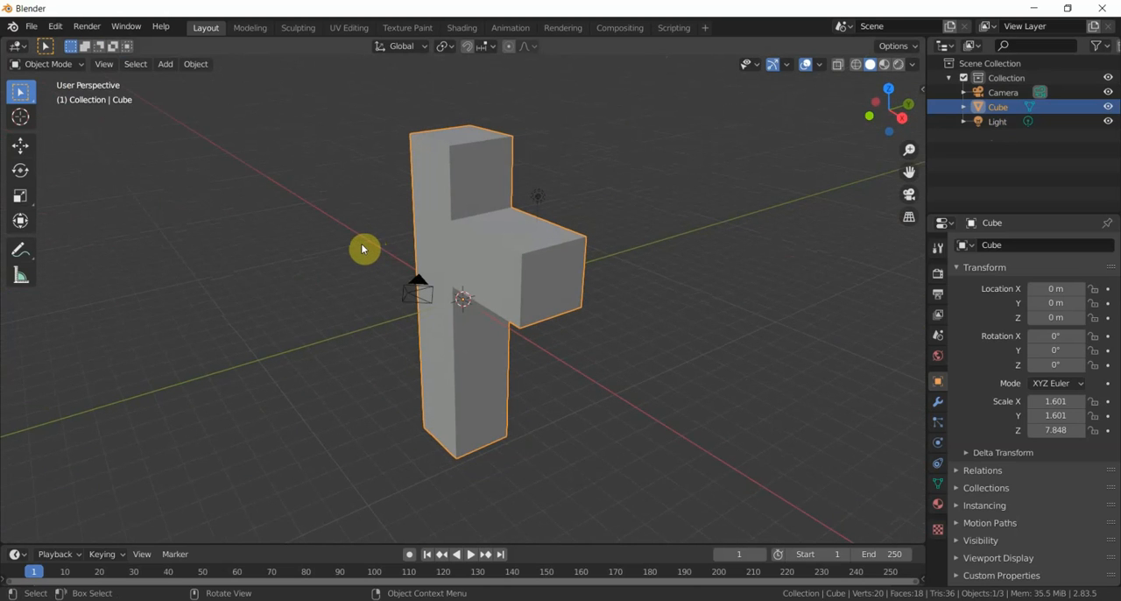
{"action": "key", "text": "g"}
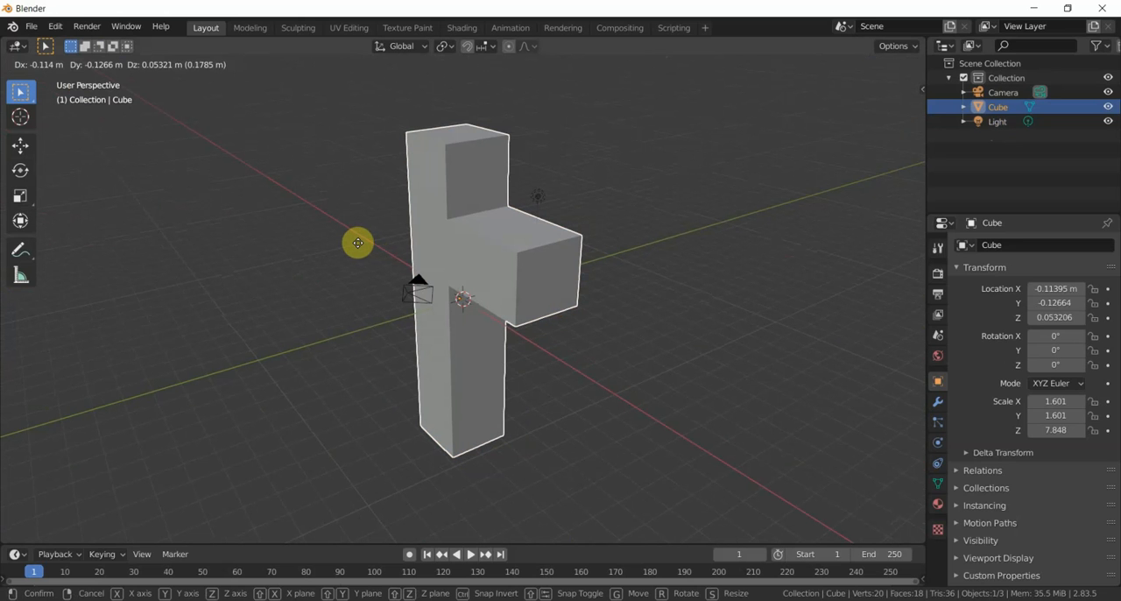
{"action": "key", "text": "y"}
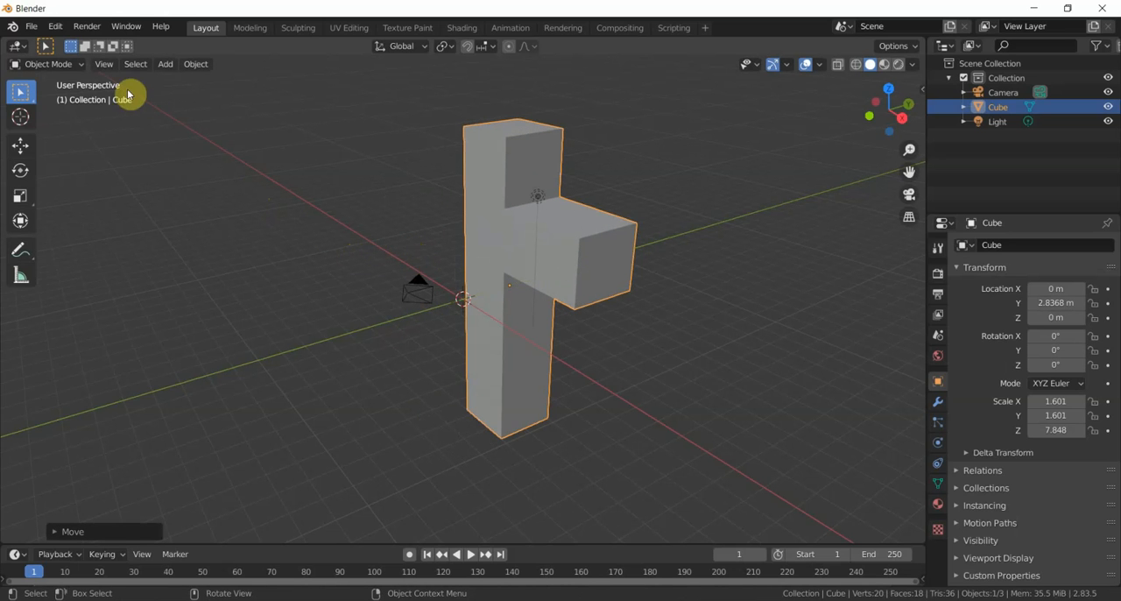
- Put the moved object back into Edit Mode and set the viewport shading to Material Preview
{"action": "left_click", "coordinate": [72, 66]}
{"action": "left_click", "coordinate": [72, 97]}
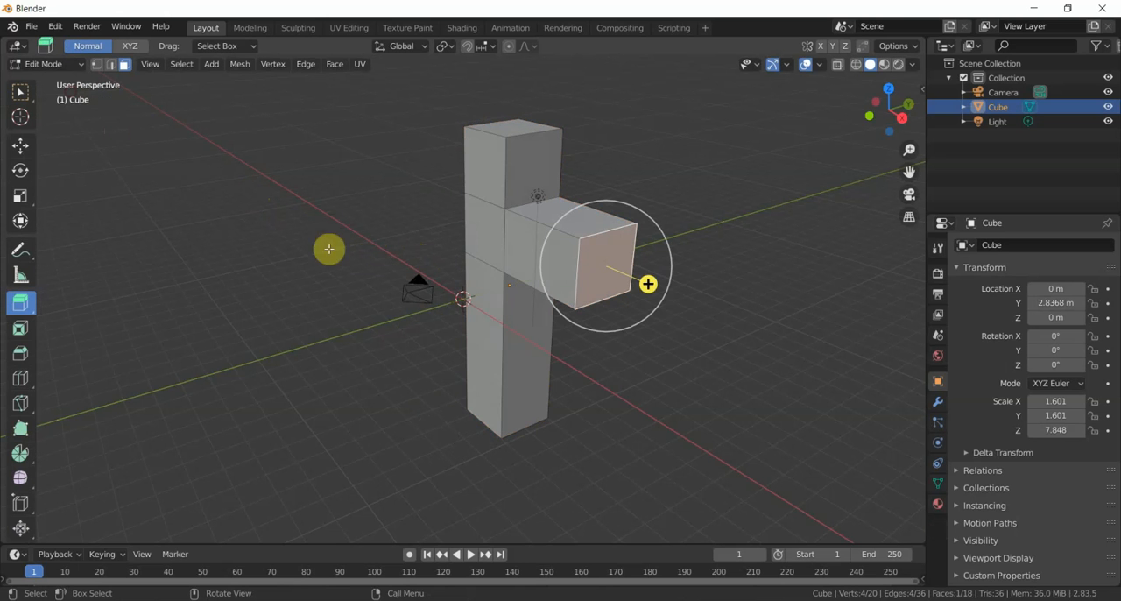
{"action": "middle_click_drag", "start_coordinate": [463, 270], "coordinate": [458, 230]}
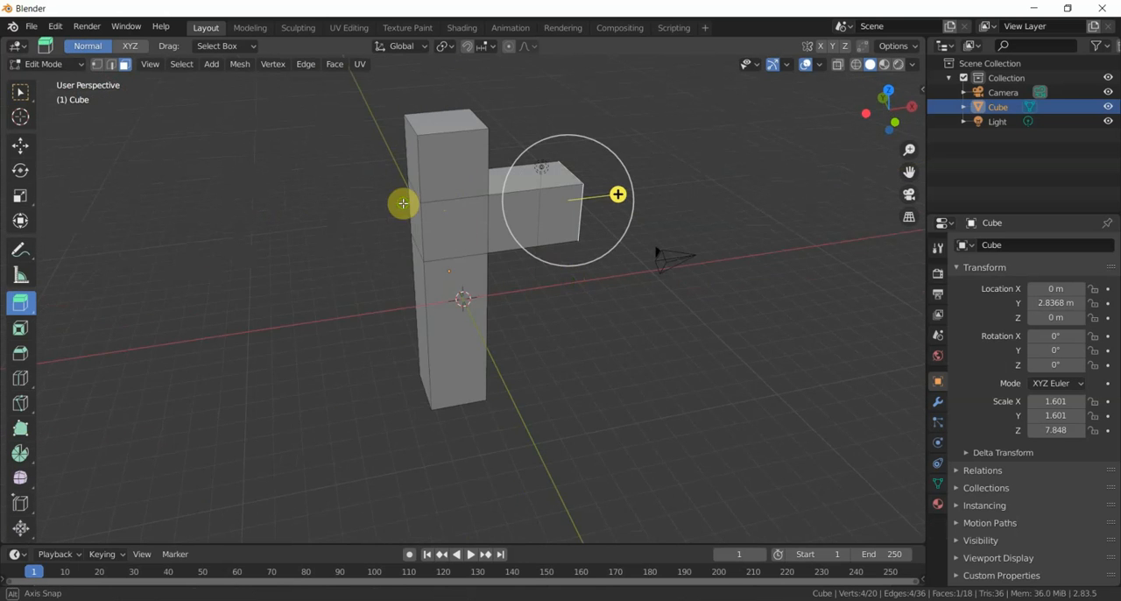
{"action": "middle_click_drag", "start_coordinate": [401, 201], "coordinate": [424, 178]}
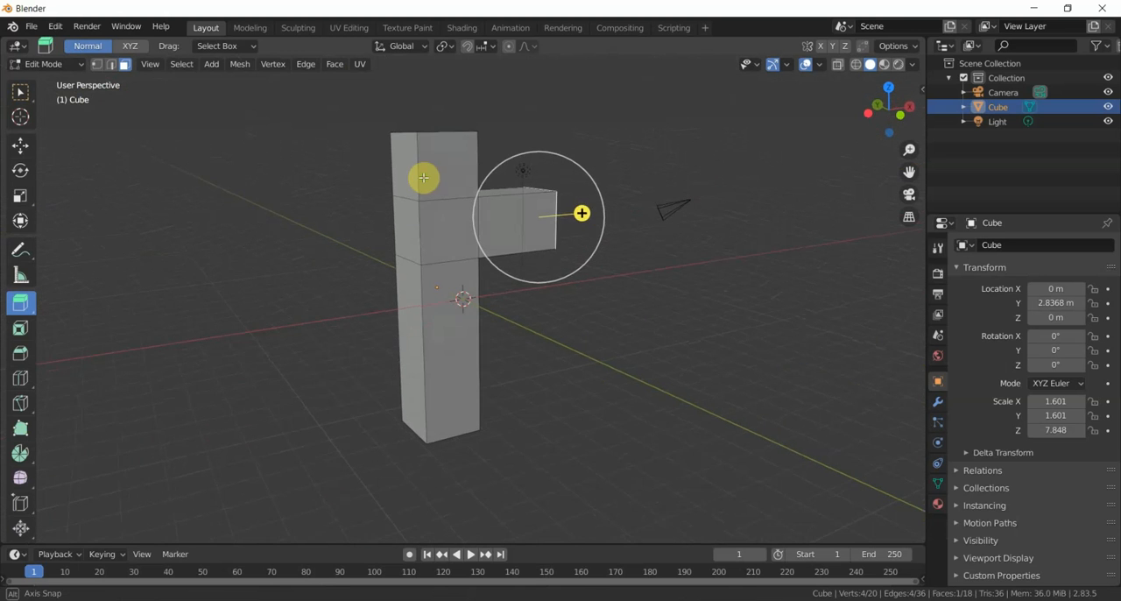
{"action": "mouse_move", "coordinate": [440, 293]}
{"action": "middle_mouse_down"}
{"action": "mouse_move", "coordinate": [370, 288]}
{"action": "mouse_move", "coordinate": [365, 320]}
{"action": "mouse_move", "coordinate": [476, 312]}
{"action": "mouse_move", "coordinate": [523, 283]}
{"action": "mouse_move", "coordinate": [358, 298]}
{"action": "mouse_move", "coordinate": [327, 326]}
{"action": "mouse_move", "coordinate": [364, 299]}
{"action": "mouse_move", "coordinate": [336, 304]}
{"action": "middle_mouse_up"}
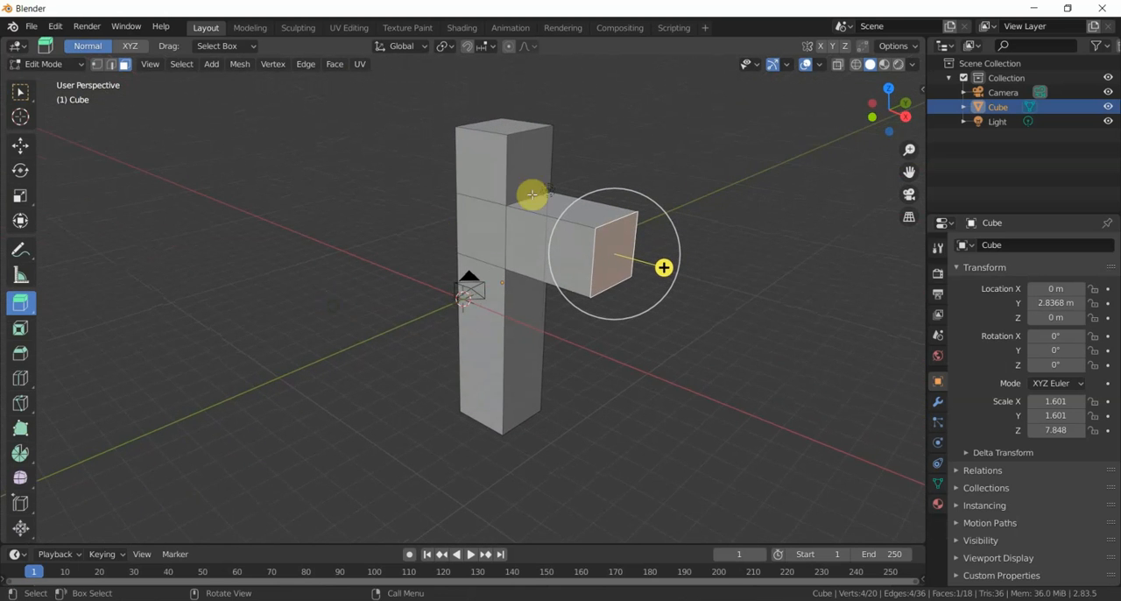
{"action": "left_click", "coordinate": [885, 71]}
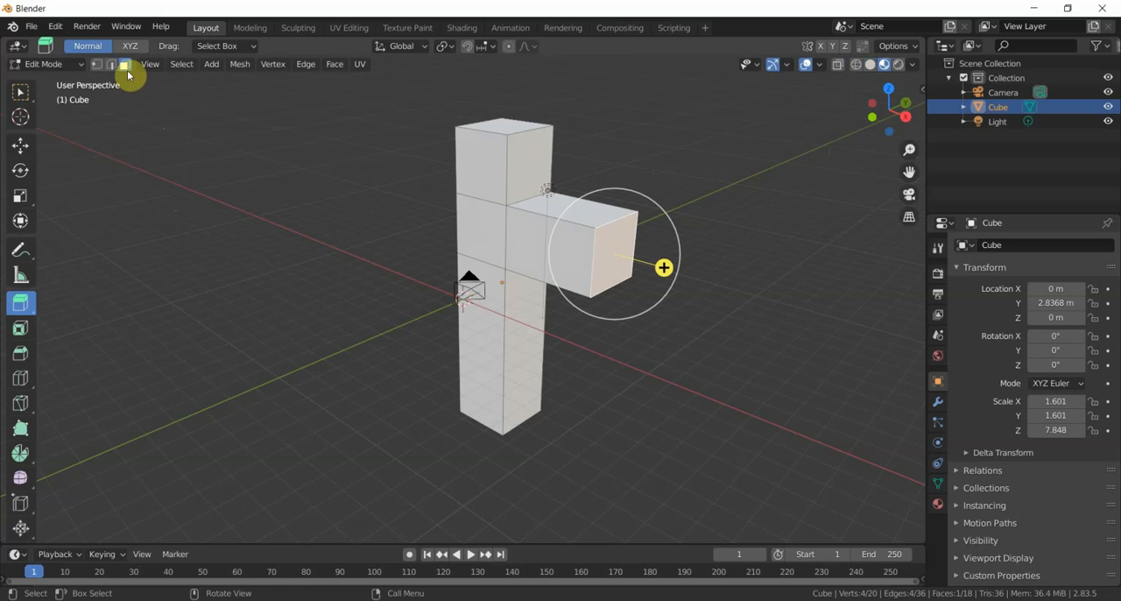
- Select all faces of the mesh and open its material properties
{"action": "mouse_move", "coordinate": [290, 222]}
{"action": "middle_mouse_down"}
{"action": "mouse_move", "coordinate": [332, 233]}
{"action": "mouse_move", "coordinate": [304, 233]}
{"action": "middle_mouse_up"}
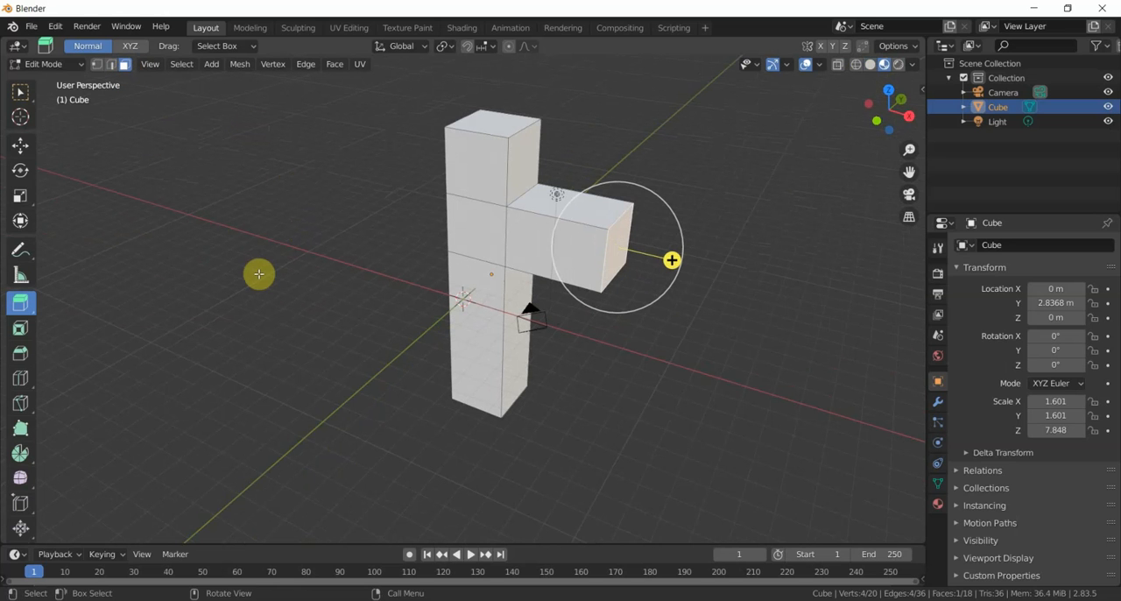
{"action": "key", "text": "a"}
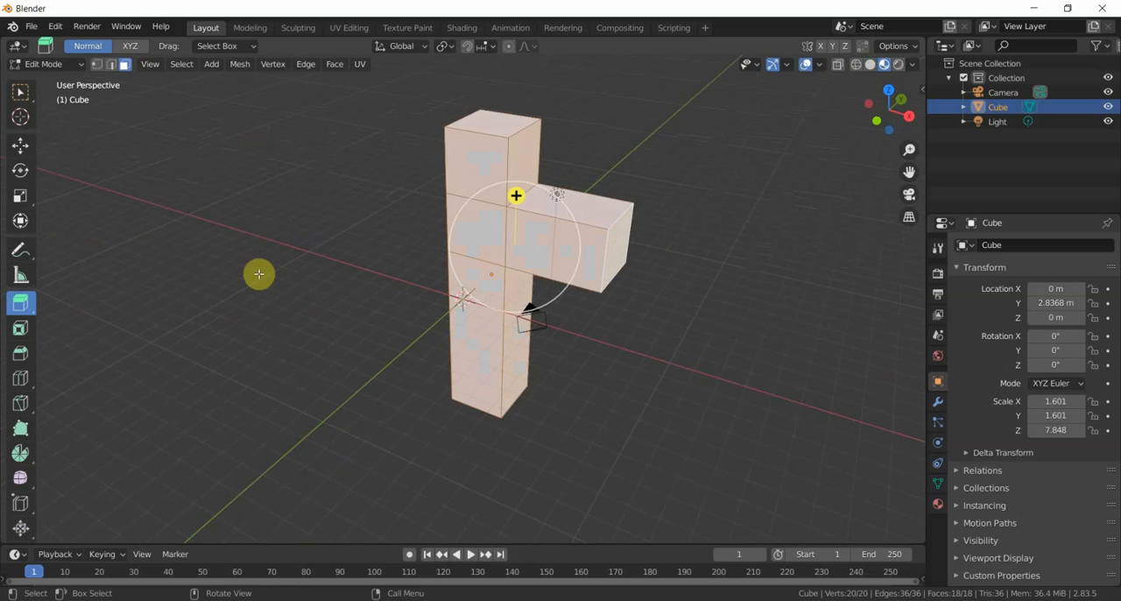
{"action": "mouse_move", "coordinate": [267, 265]}
{"action": "middle_mouse_down"}
{"action": "mouse_move", "coordinate": [313, 288]}
{"action": "mouse_move", "coordinate": [412, 283]}
{"action": "mouse_move", "coordinate": [365, 253]}
{"action": "mouse_move", "coordinate": [321, 247]}
{"action": "mouse_move", "coordinate": [245, 260]}
{"action": "mouse_move", "coordinate": [167, 253]}
{"action": "mouse_move", "coordinate": [302, 273]}
{"action": "mouse_move", "coordinate": [303, 257]}
{"action": "mouse_move", "coordinate": [237, 260]}
{"action": "mouse_move", "coordinate": [251, 263]}
{"action": "middle_mouse_up"}
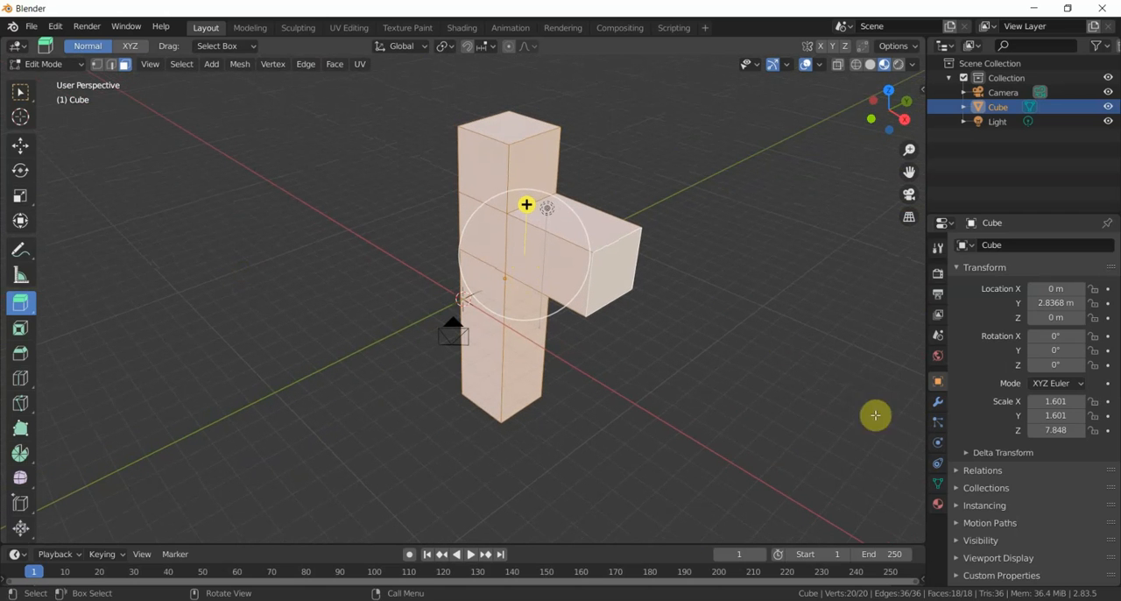
{"action": "left_click", "coordinate": [937, 505]}
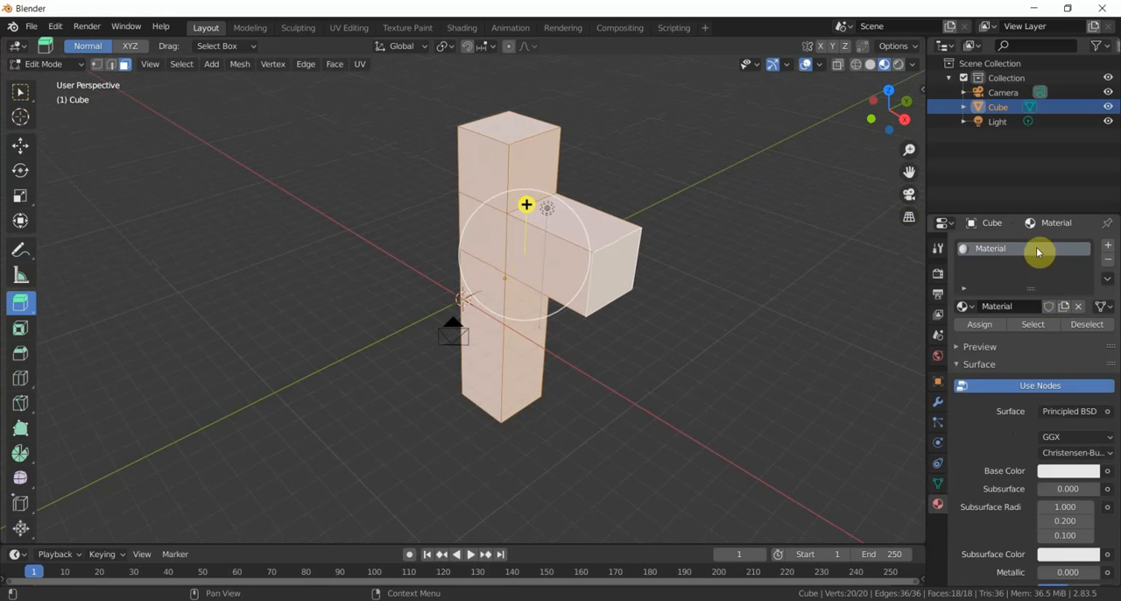
- Set the base color of the object's existing material to hex 709600
{"action": "left_click", "coordinate": [1108, 261]}
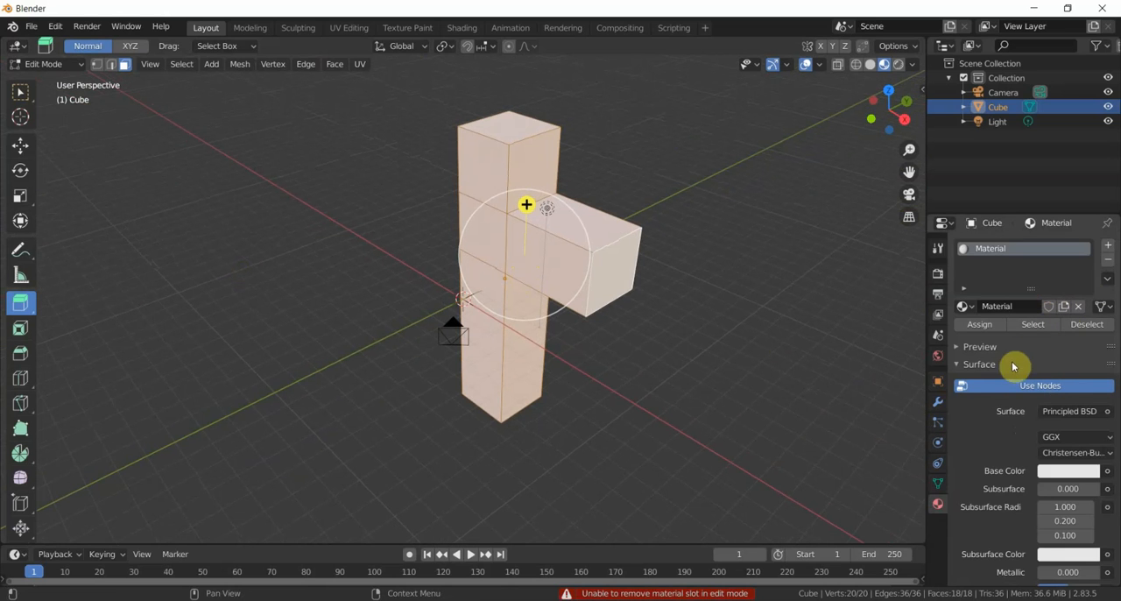
{"action": "left_click", "coordinate": [1055, 473]}
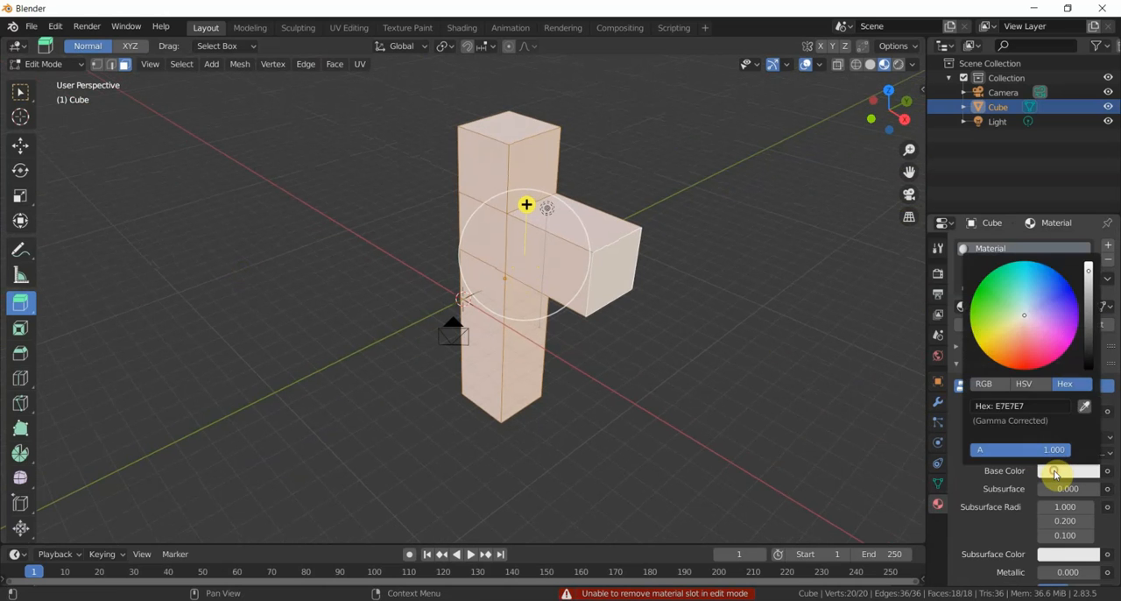
{"action": "left_click", "coordinate": [1019, 406]}
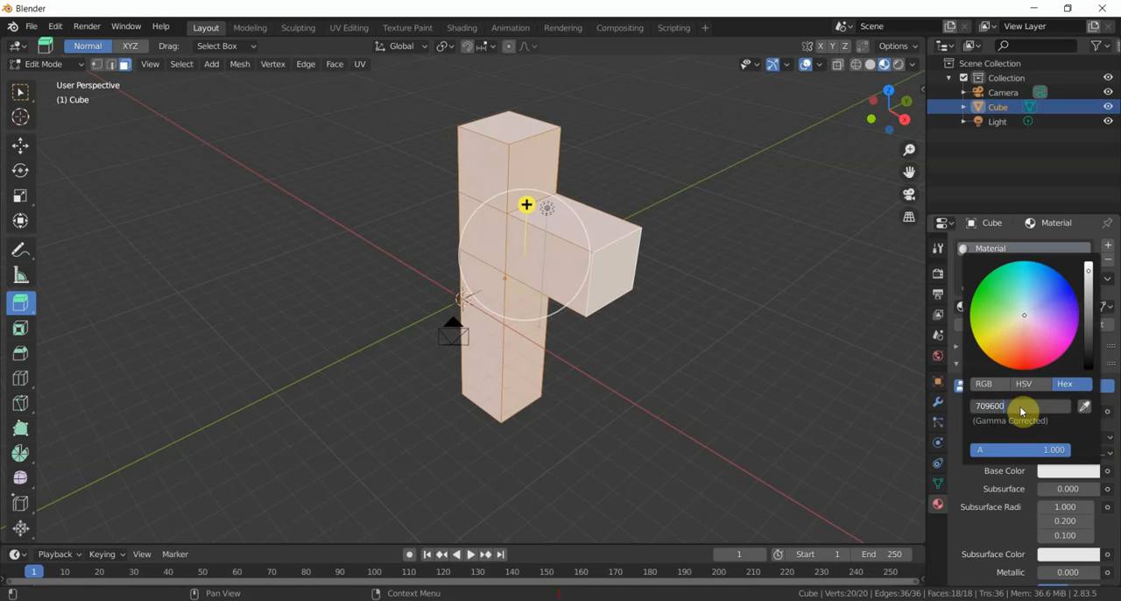
{"action": "key", "text": "Return"}
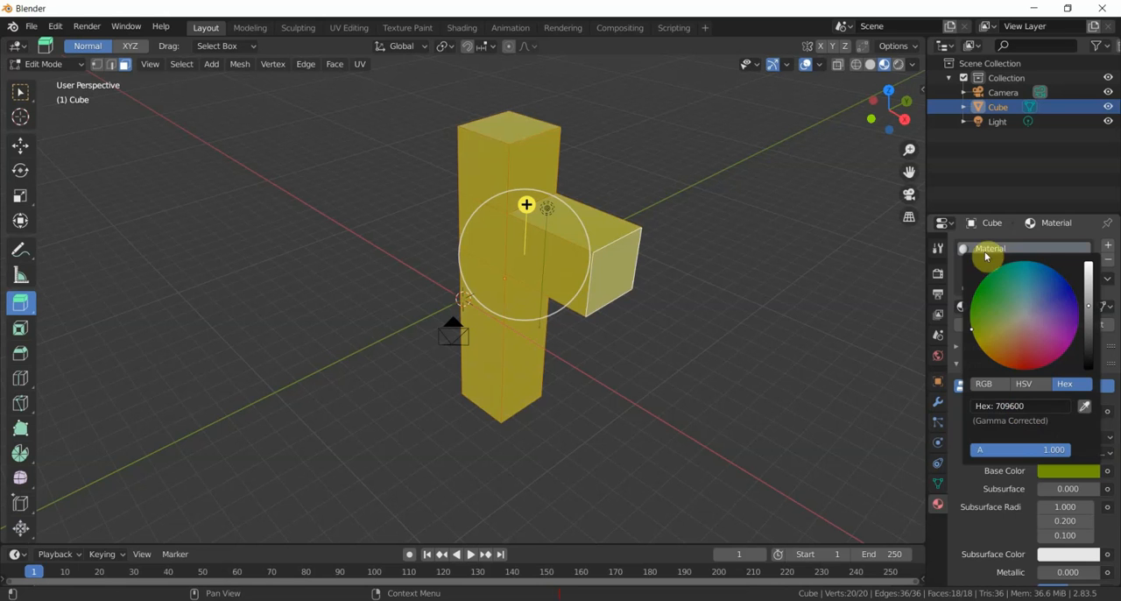
- Rename the green material as Superficie and assign it to all the selected faces of the mesh
{"action": "left_click", "coordinate": [1006, 250]}
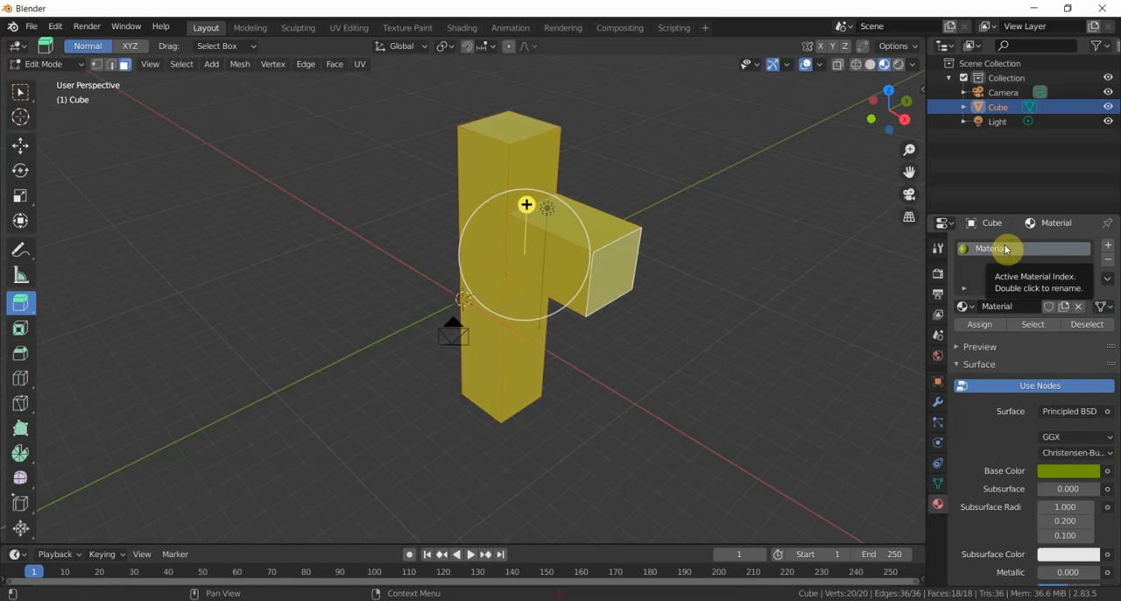
{"action": "double_click", "coordinate": [995, 249]}
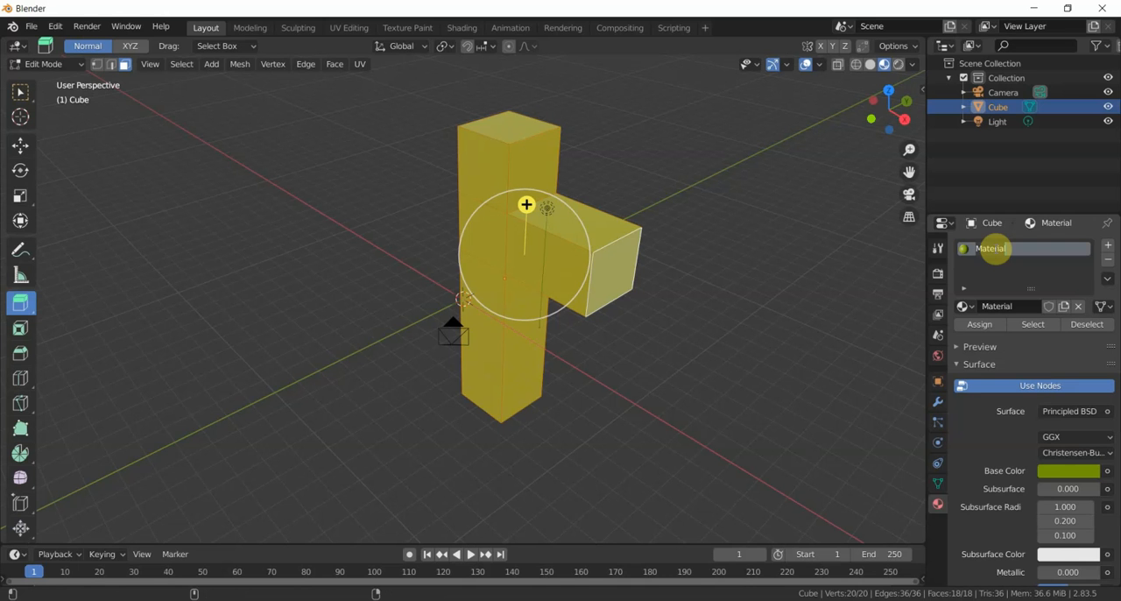
{"action": "double_click", "coordinate": [995, 249]}
{"action": "type", "text": "Superficie"}
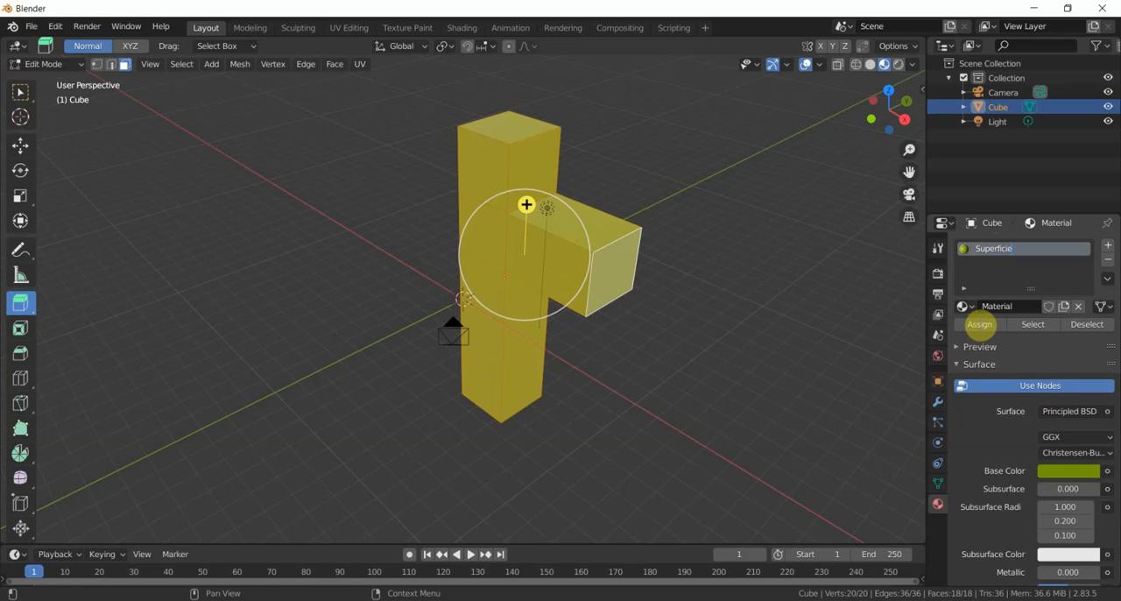
{"action": "left_click", "coordinate": [980, 327]}
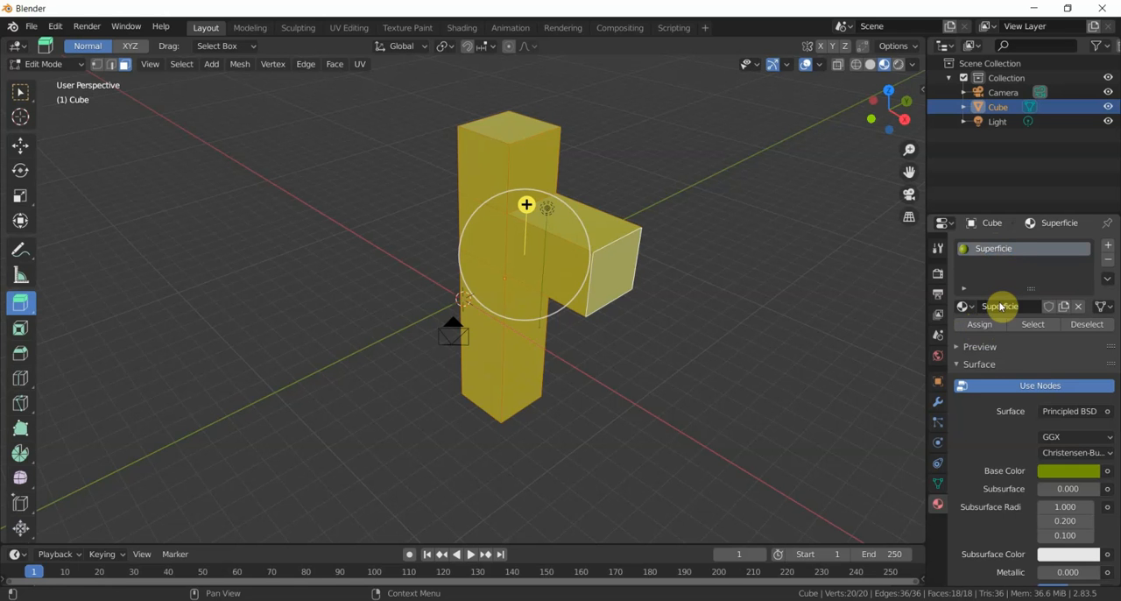
{"action": "left_click", "coordinate": [976, 325]}
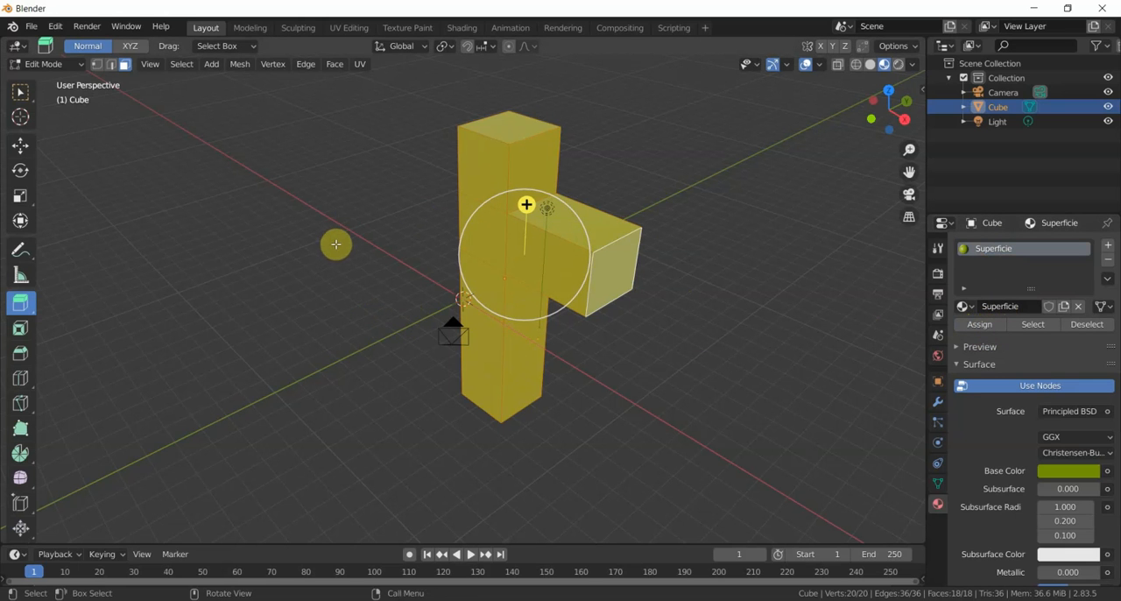
- Select the five exposed faces of the extruded arm, including its end face and underside
{"action": "middle_click_drag", "start_coordinate": [335, 242], "coordinate": [377, 225]}
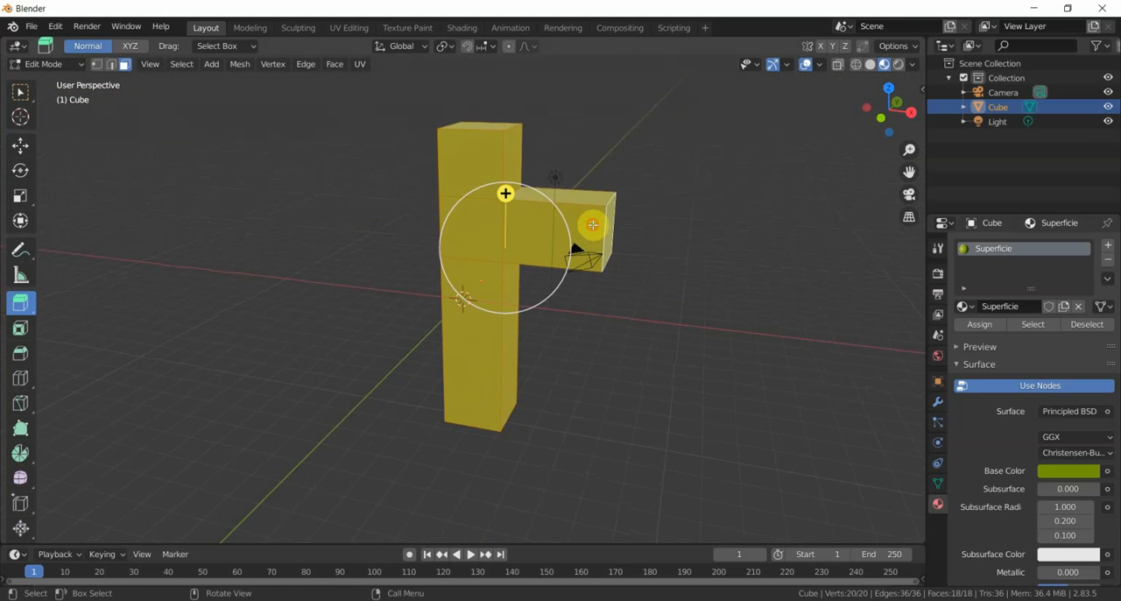
{"action": "left_click", "coordinate": [592, 225]}
{"action": "middle_click_drag", "start_coordinate": [720, 255], "coordinate": [680, 272]}
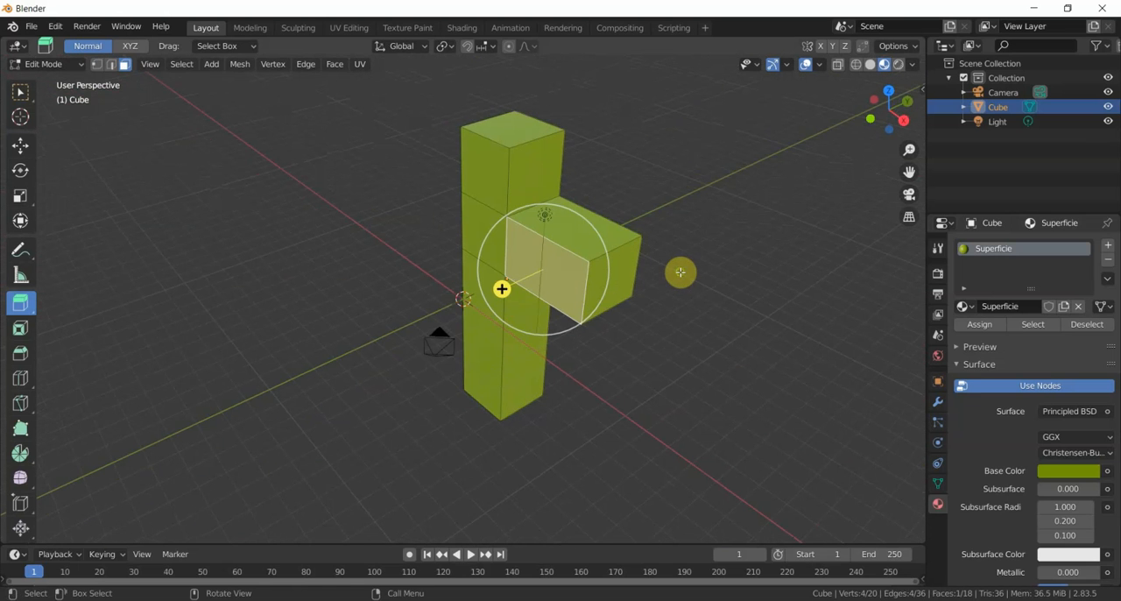
{"action": "left_click", "coordinate": [621, 274], "text": "shift"}
{"action": "middle_click_drag", "start_coordinate": [703, 268], "coordinate": [465, 333]}
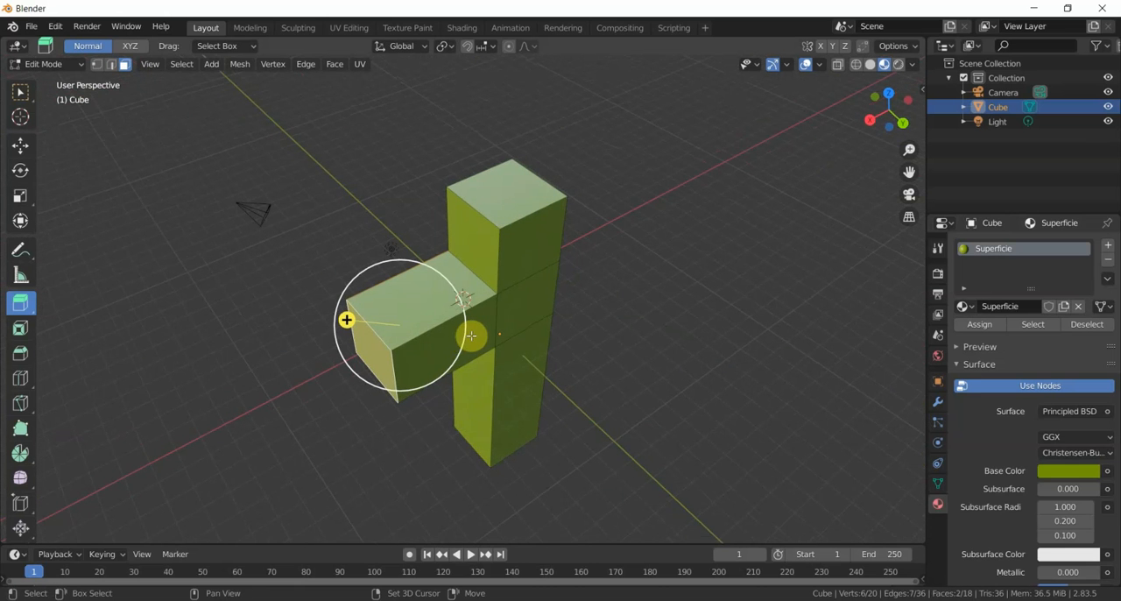
{"action": "left_click", "coordinate": [472, 333], "text": "shift"}
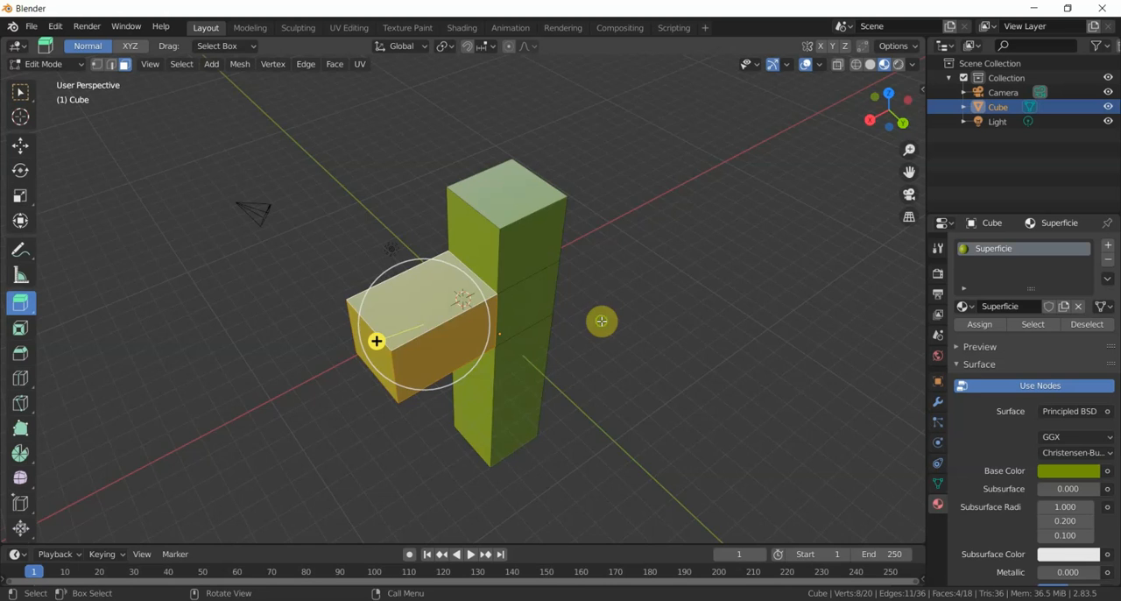
{"action": "middle_click_drag", "start_coordinate": [600, 320], "coordinate": [488, 207]}
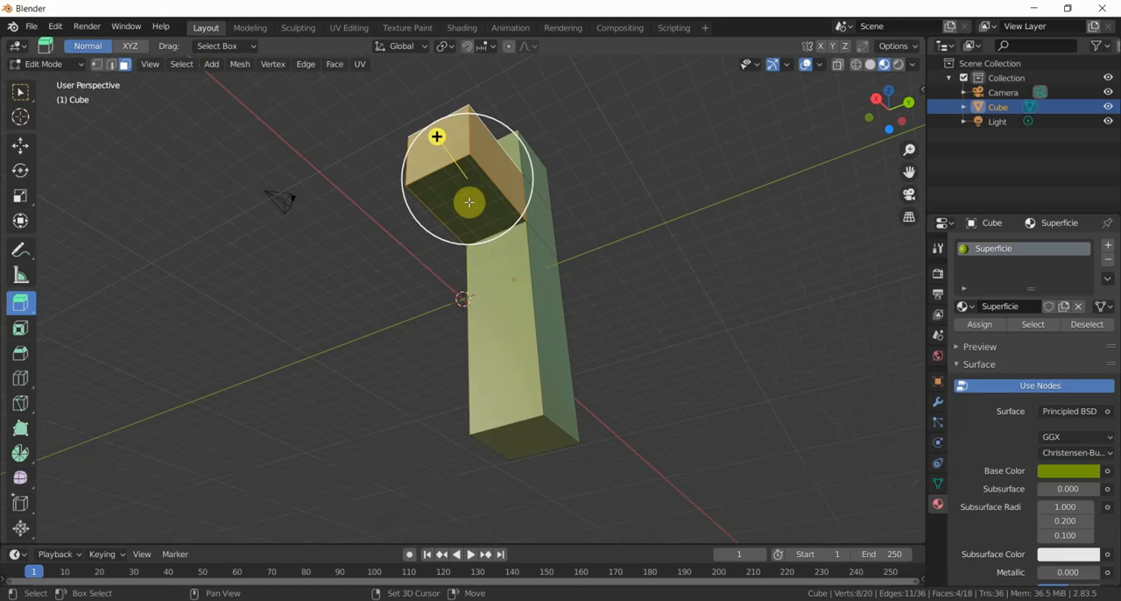
{"action": "left_click", "coordinate": [470, 202], "text": "shift"}
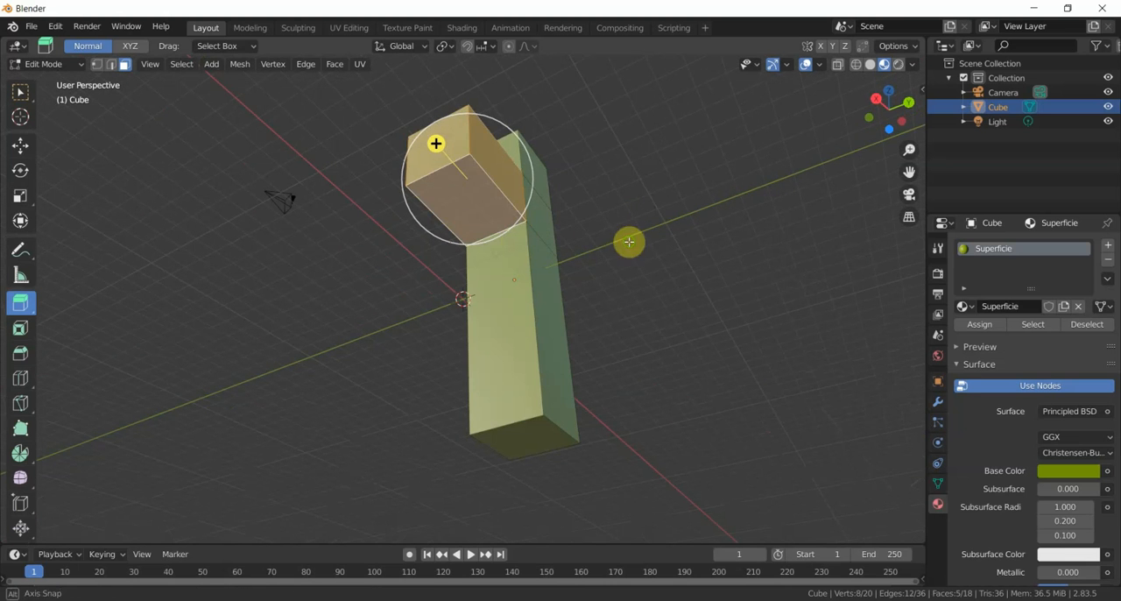
{"action": "middle_click_drag", "start_coordinate": [628, 243], "coordinate": [767, 327]}
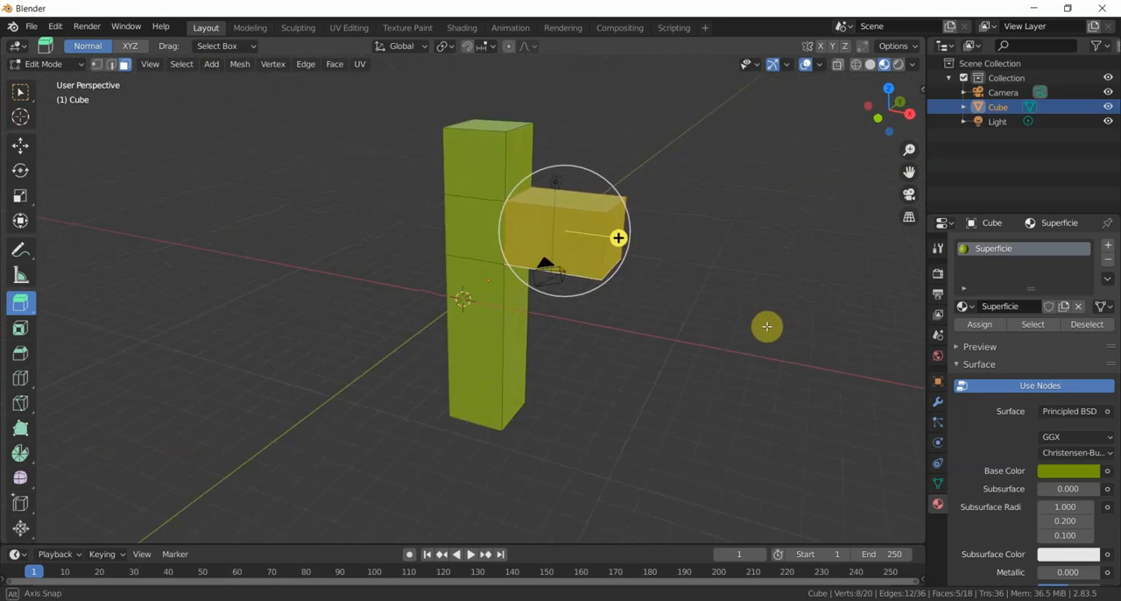
- Add a second material slot with a new material and set its base color to hex 461C00
{"action": "left_click", "coordinate": [1108, 249]}
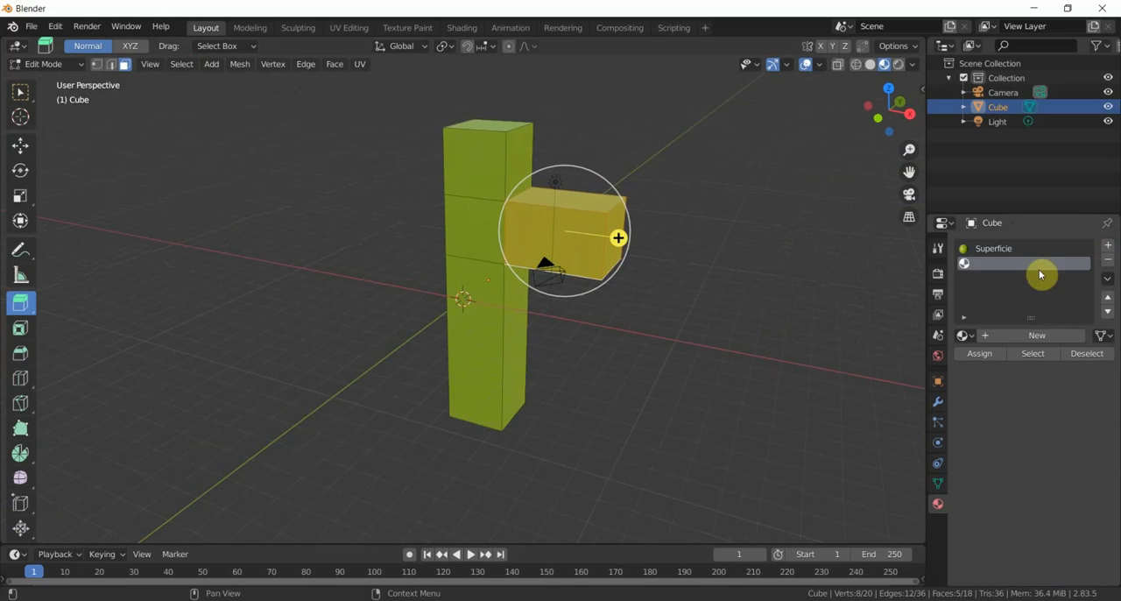
{"action": "left_click", "coordinate": [1010, 336]}
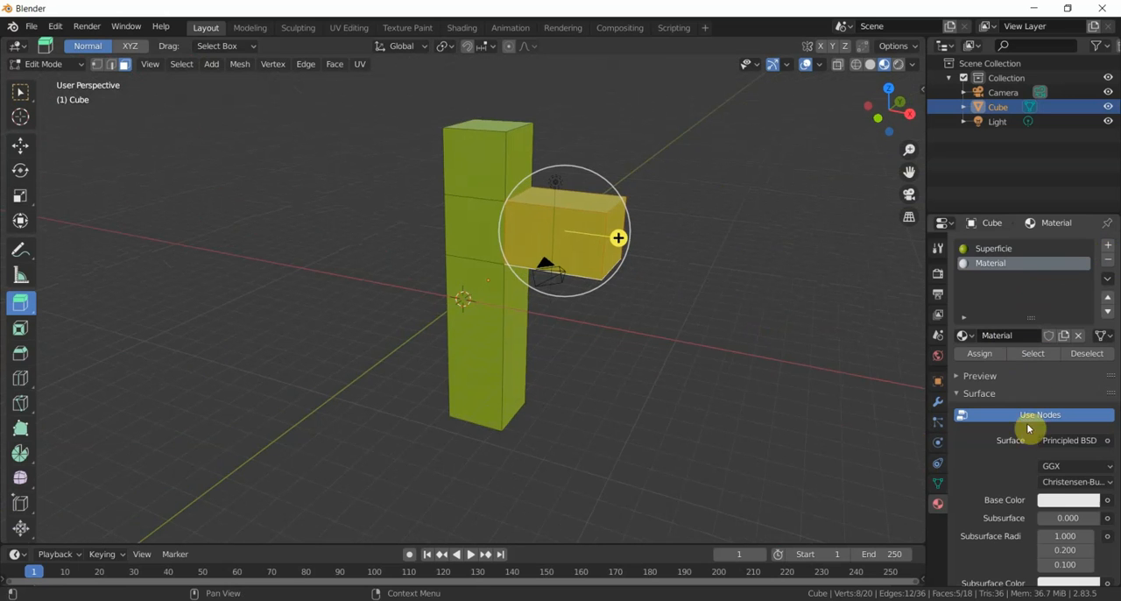
{"action": "left_click", "coordinate": [1053, 501]}
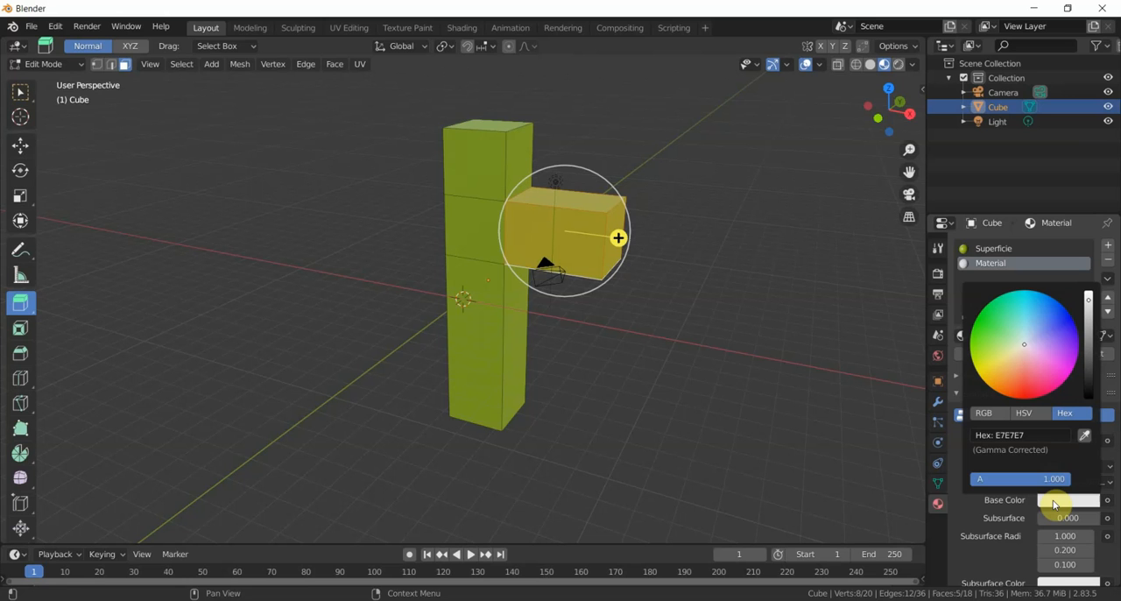
{"action": "left_click", "coordinate": [1025, 434]}
{"action": "type", "text": "4"}
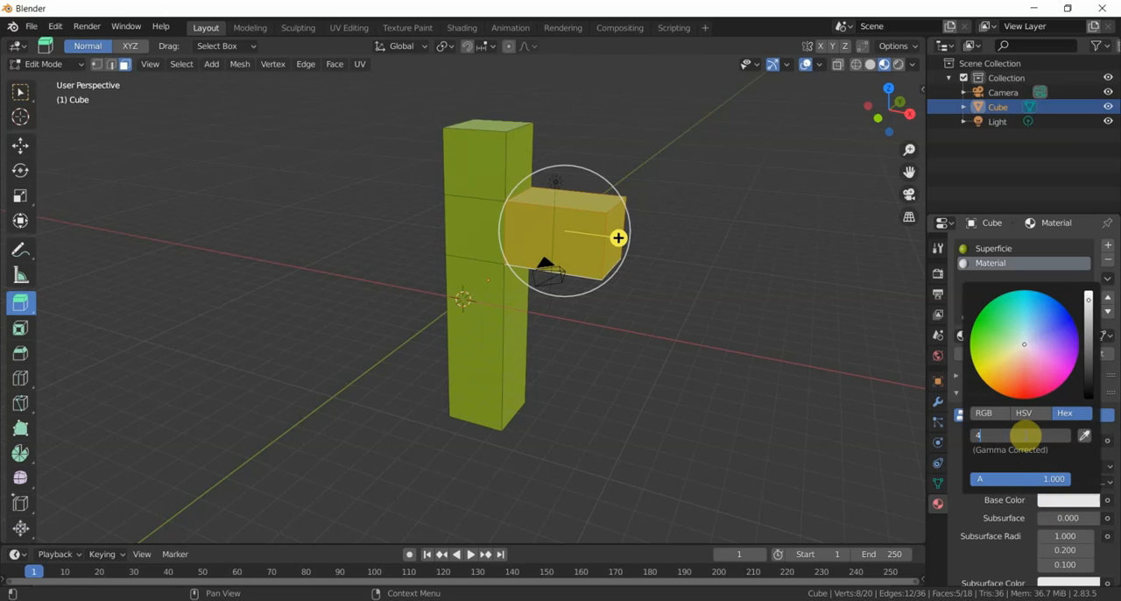
{"action": "type", "text": "61C00"}
{"action": "key", "text": "Return"}
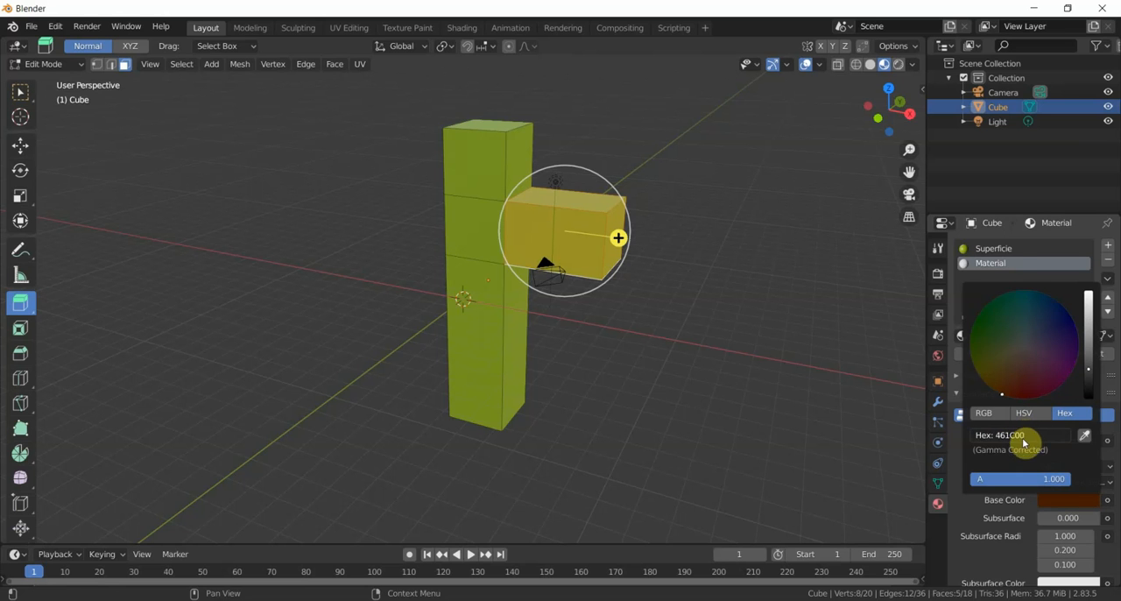
- Rename the brown material as Tierra and assign it to the selected arm faces
{"action": "left_click", "coordinate": [1008, 270]}
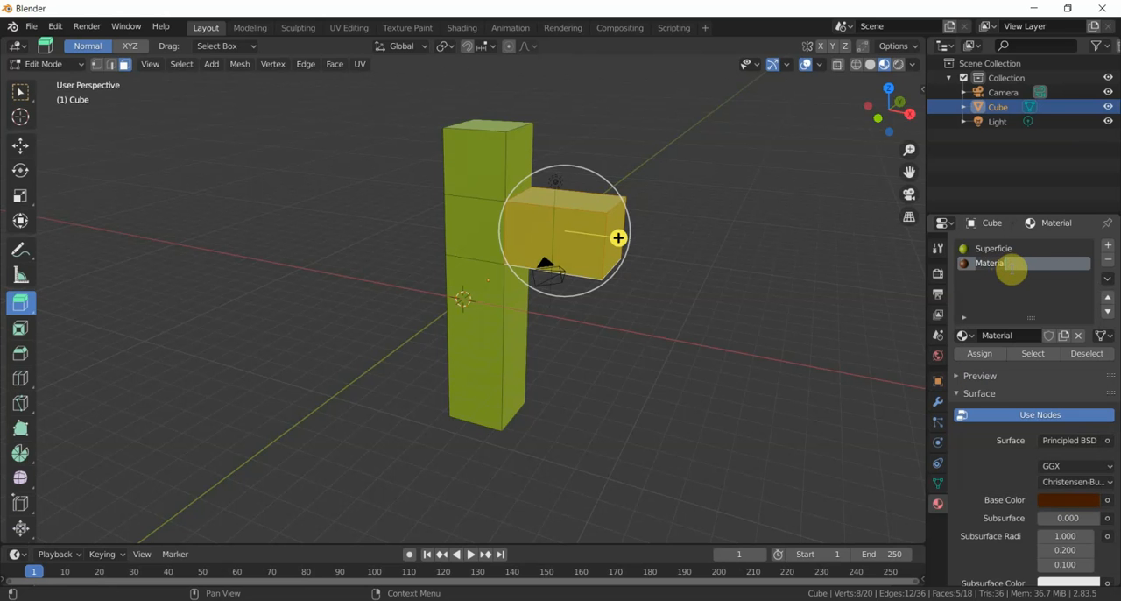
{"action": "double_click", "coordinate": [1010, 263]}
{"action": "type", "text": "Tierra"}
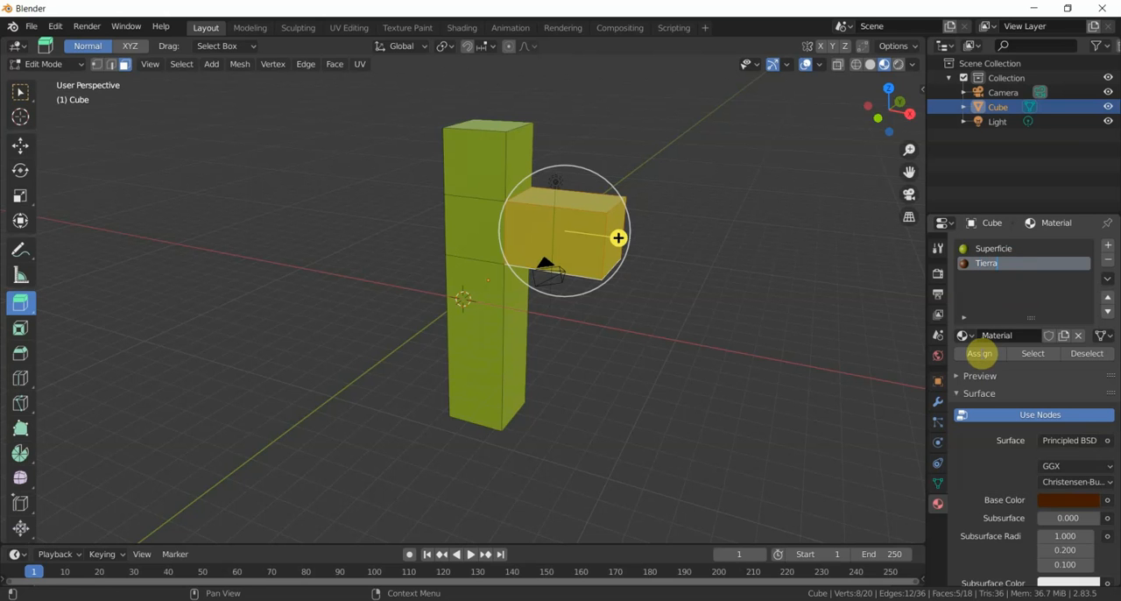
{"action": "left_click", "coordinate": [978, 352]}
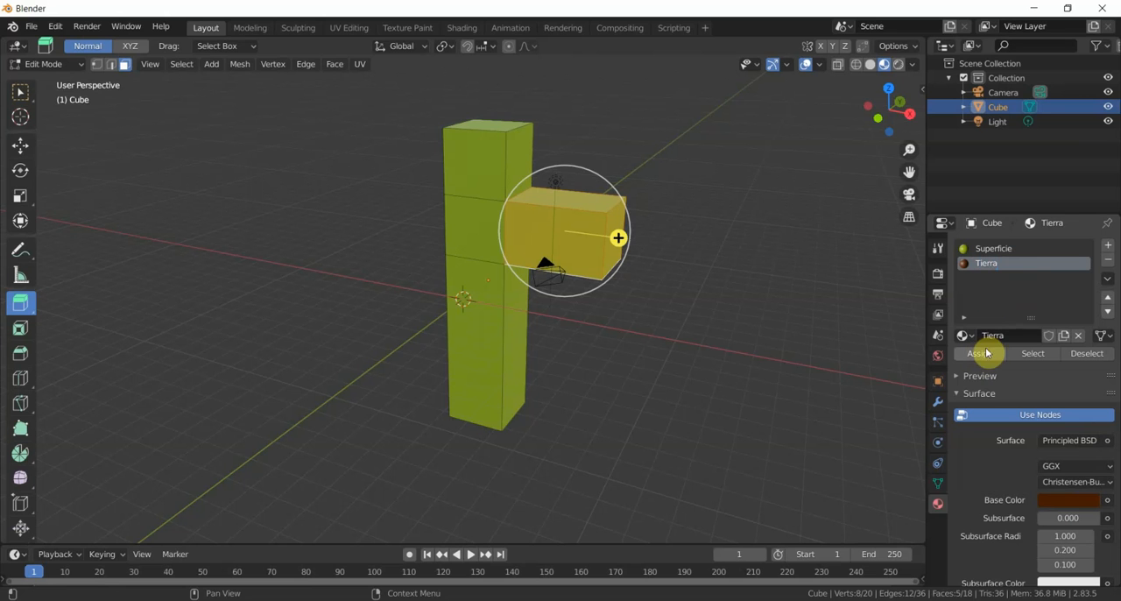
{"action": "left_click", "coordinate": [984, 354]}
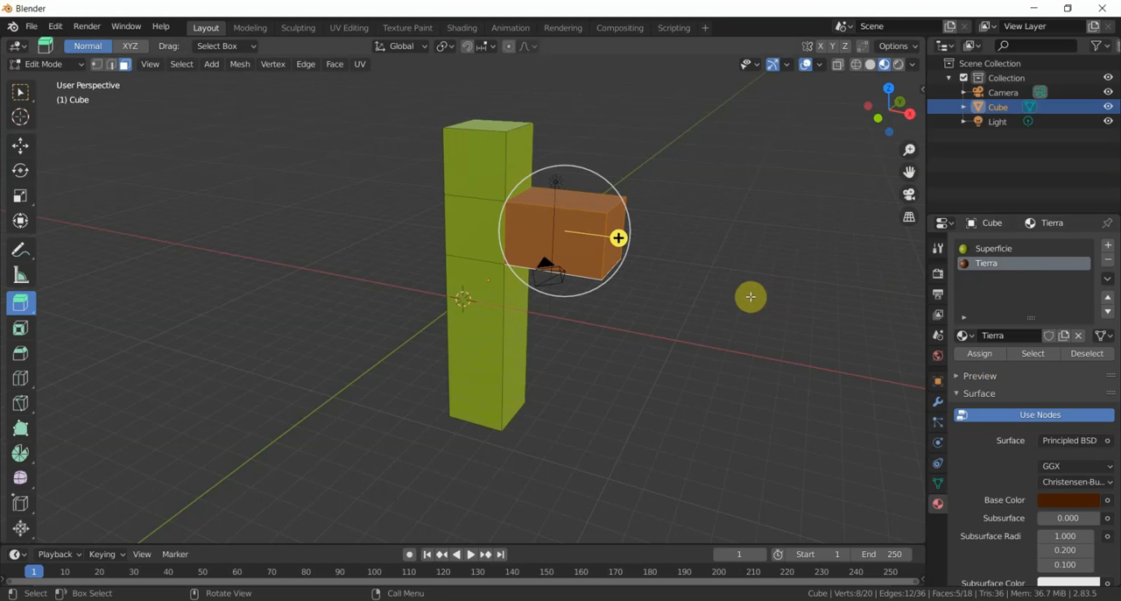
- Select the top face and three side faces of the column's uppermost section, leaving out the side above the arm
{"action": "middle_click_drag", "start_coordinate": [692, 273], "coordinate": [778, 306]}
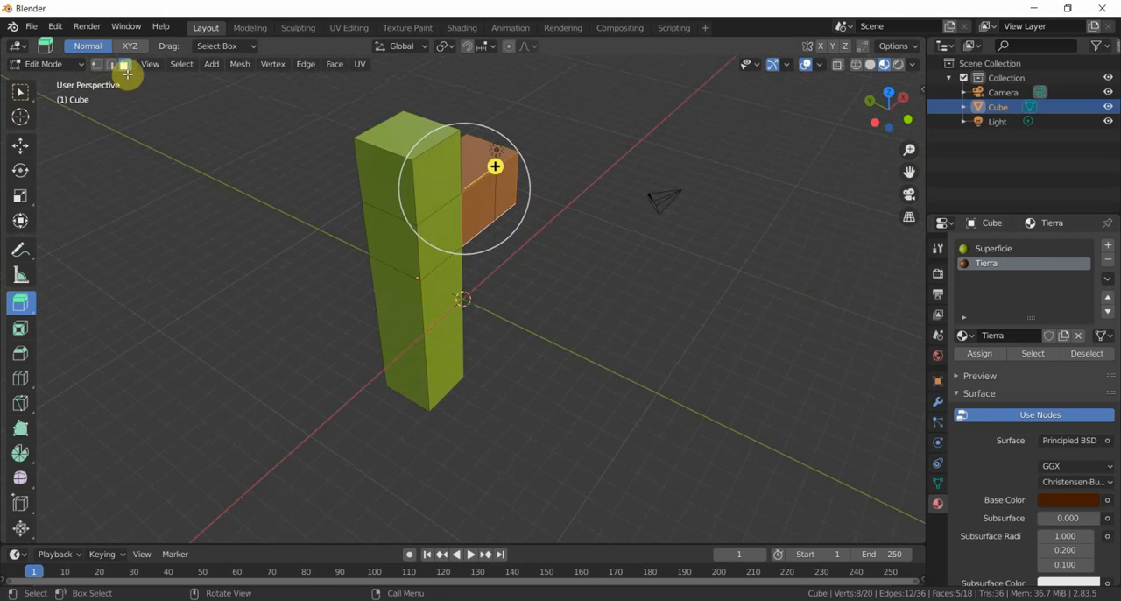
{"action": "left_click", "coordinate": [389, 137]}
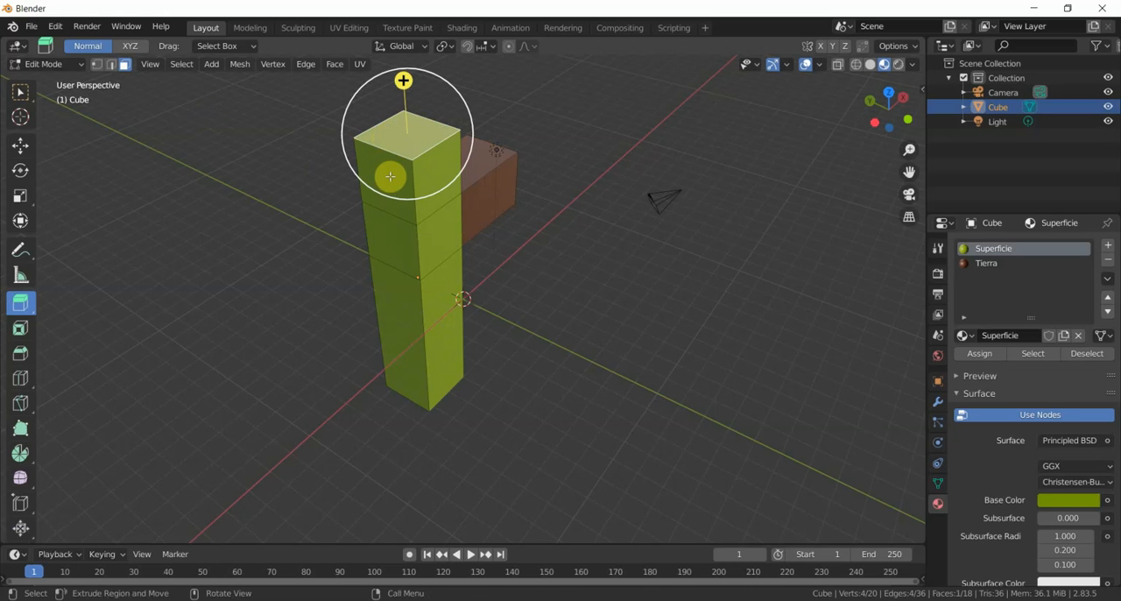
{"action": "left_click", "coordinate": [393, 175], "text": "shift"}
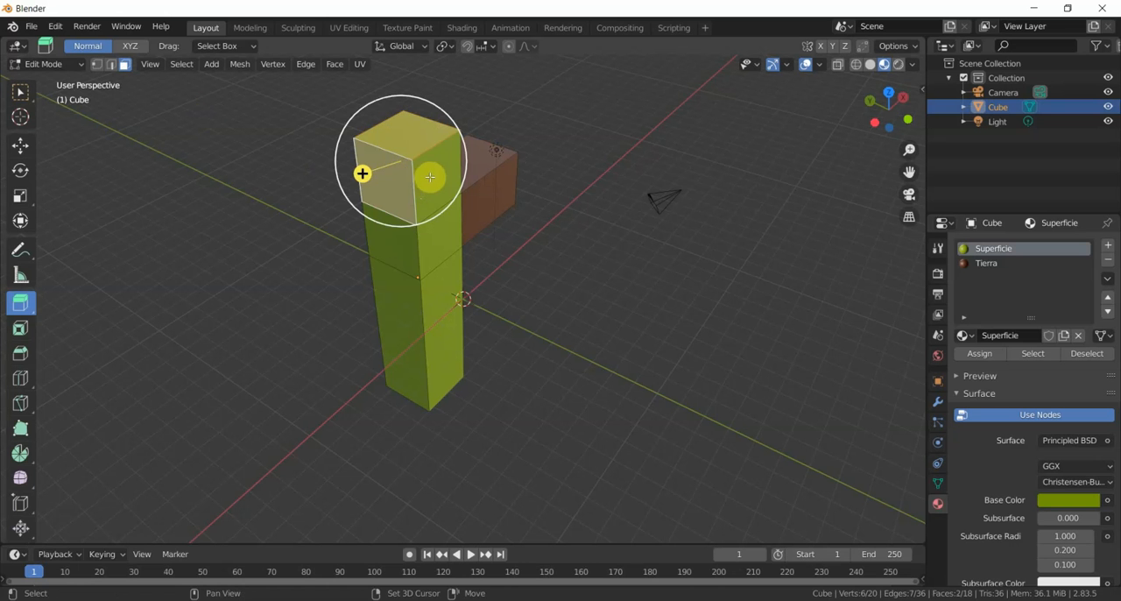
{"action": "left_click", "coordinate": [430, 177], "text": "shift"}
{"action": "middle_click_drag", "start_coordinate": [451, 166], "coordinate": [564, 167], "text": "shift"}
{"action": "middle_click_drag", "start_coordinate": [398, 188], "coordinate": [569, 183]}
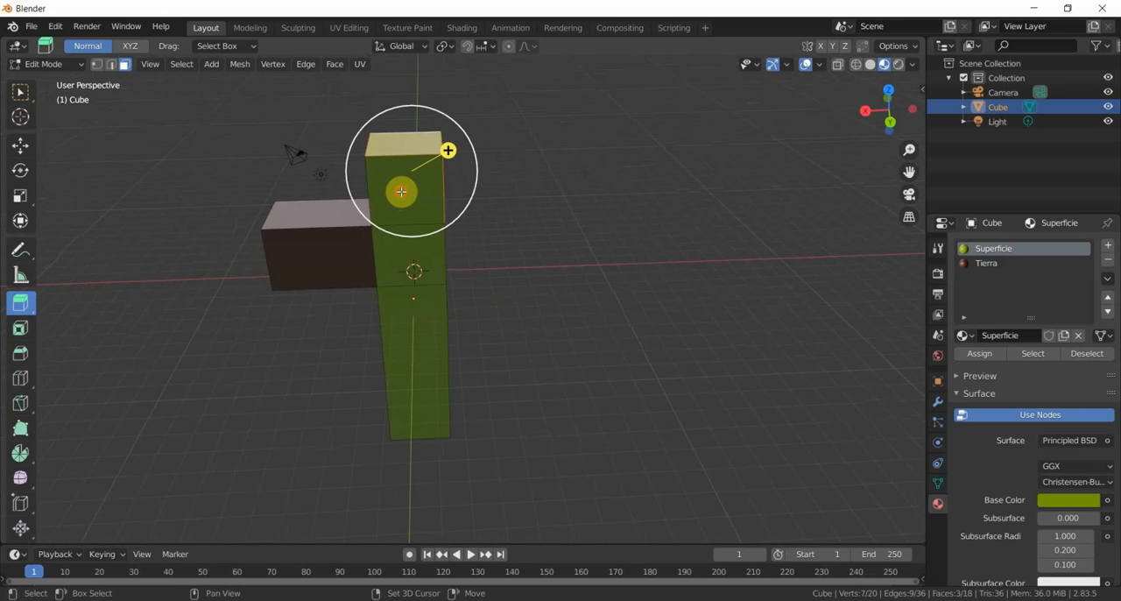
{"action": "middle_click_drag", "start_coordinate": [525, 175], "coordinate": [332, 188]}
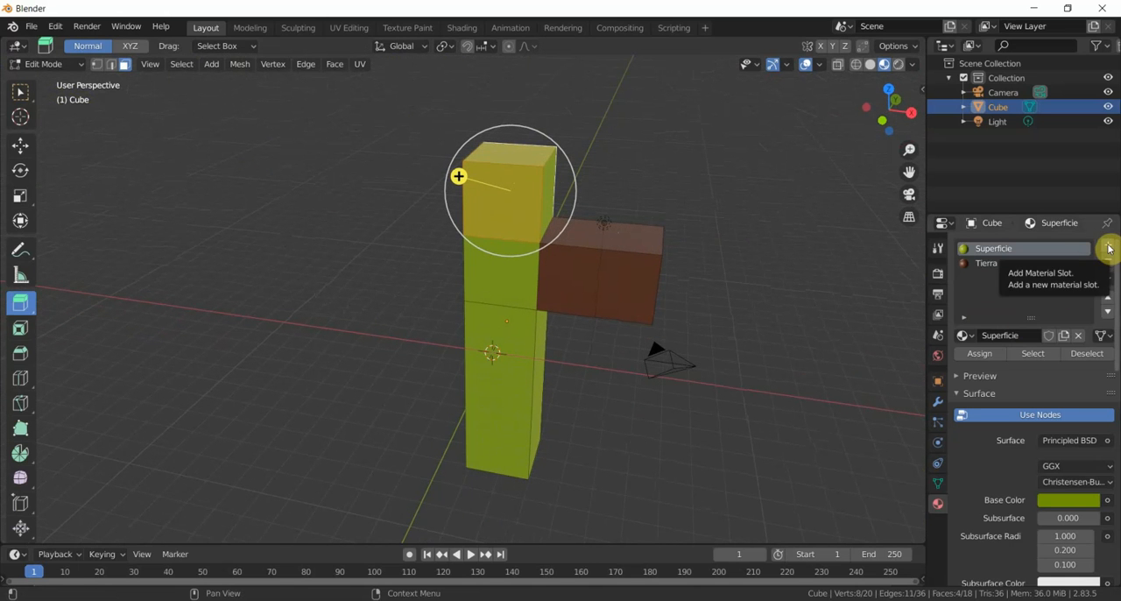
- Add a third material slot with a new material and set its base color to light orange
{"action": "left_click", "coordinate": [1107, 249]}
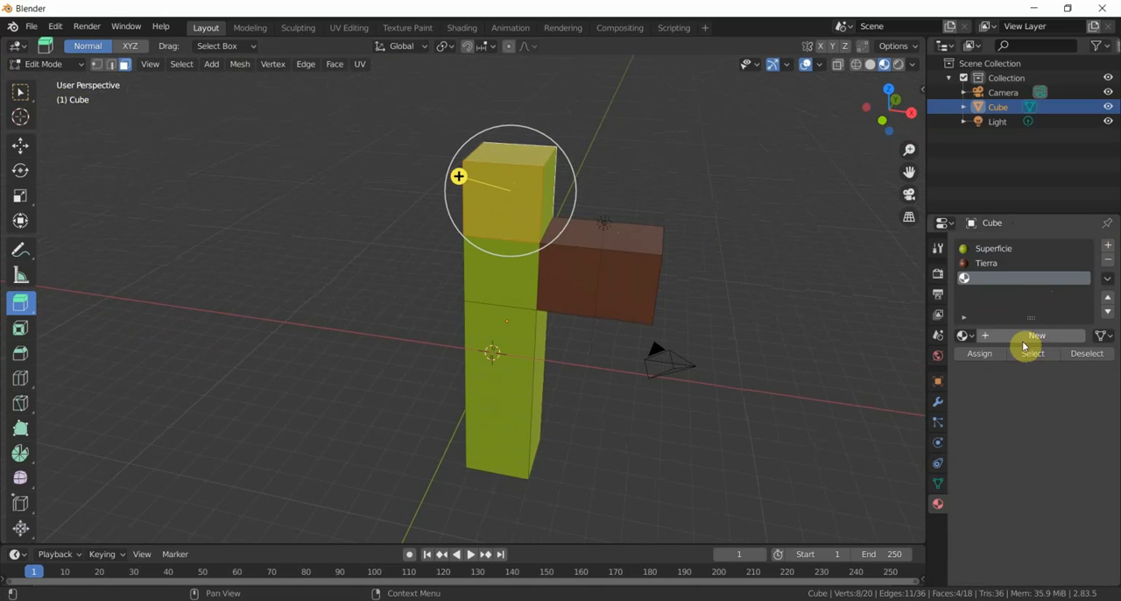
{"action": "left_click", "coordinate": [1026, 338]}
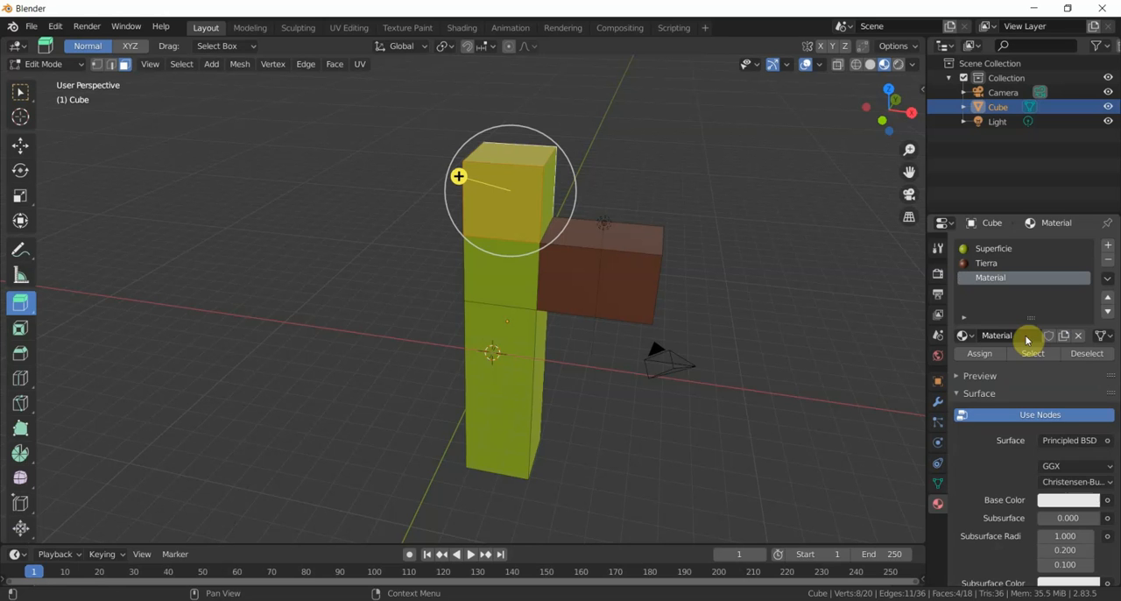
{"action": "left_click", "coordinate": [1066, 502]}
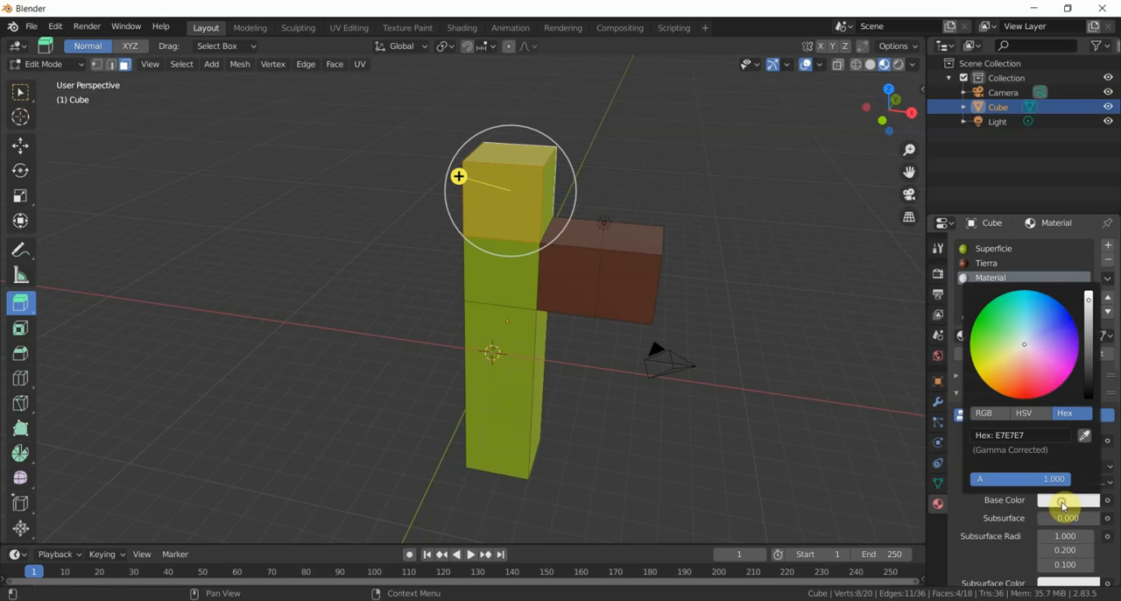
{"action": "left_click", "coordinate": [1006, 383]}
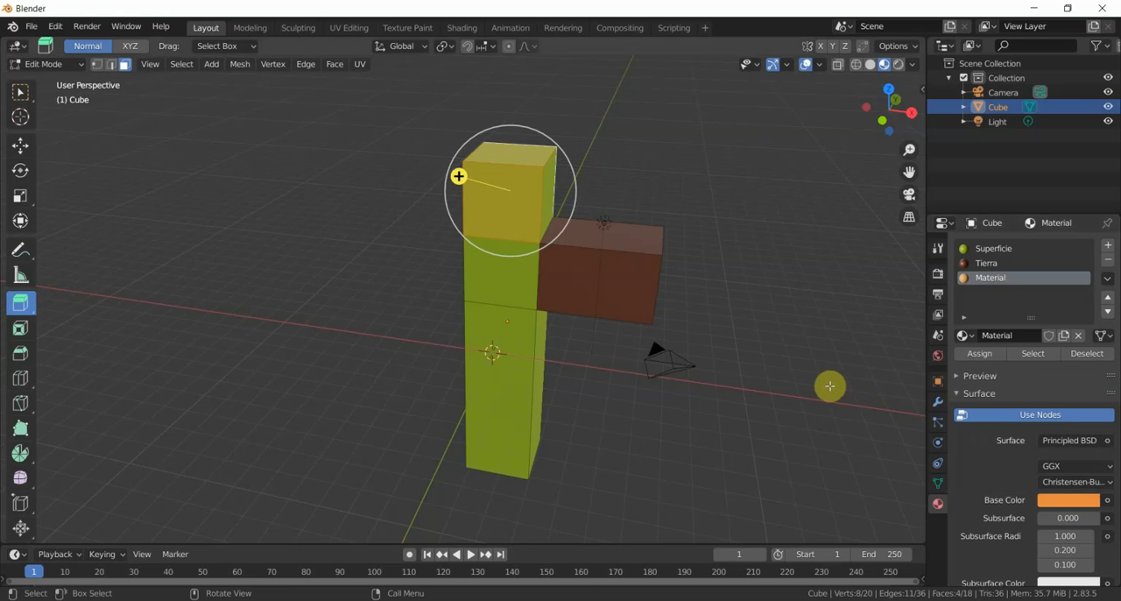
- Rename the orange material as Otro and assign it to the selected faces of the column's uppermost section
{"action": "double_click", "coordinate": [993, 278]}
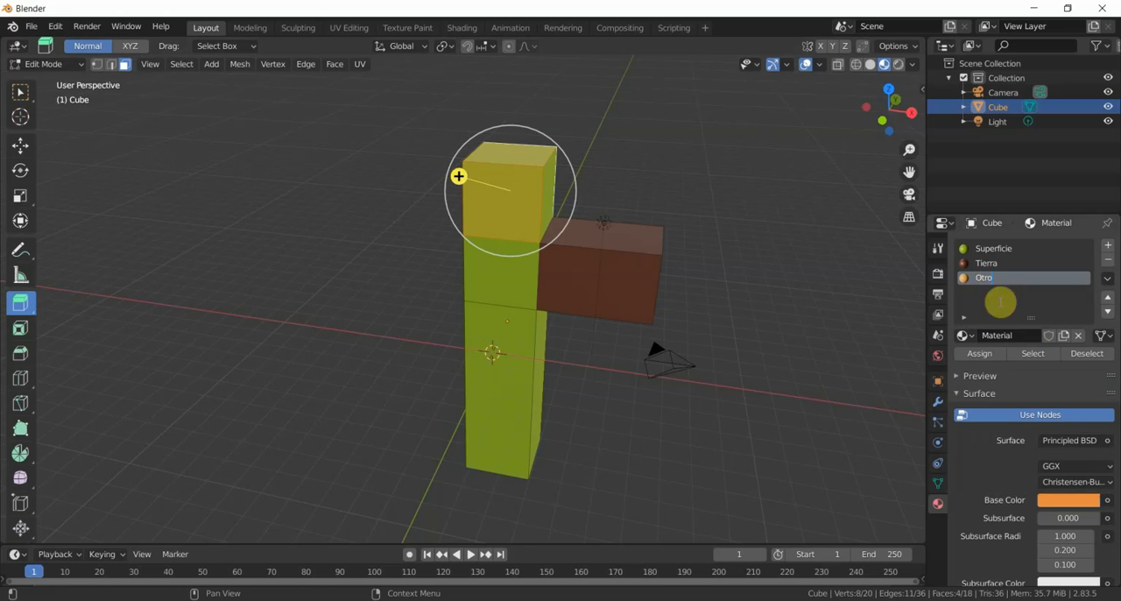
{"action": "left_click", "coordinate": [978, 355]}
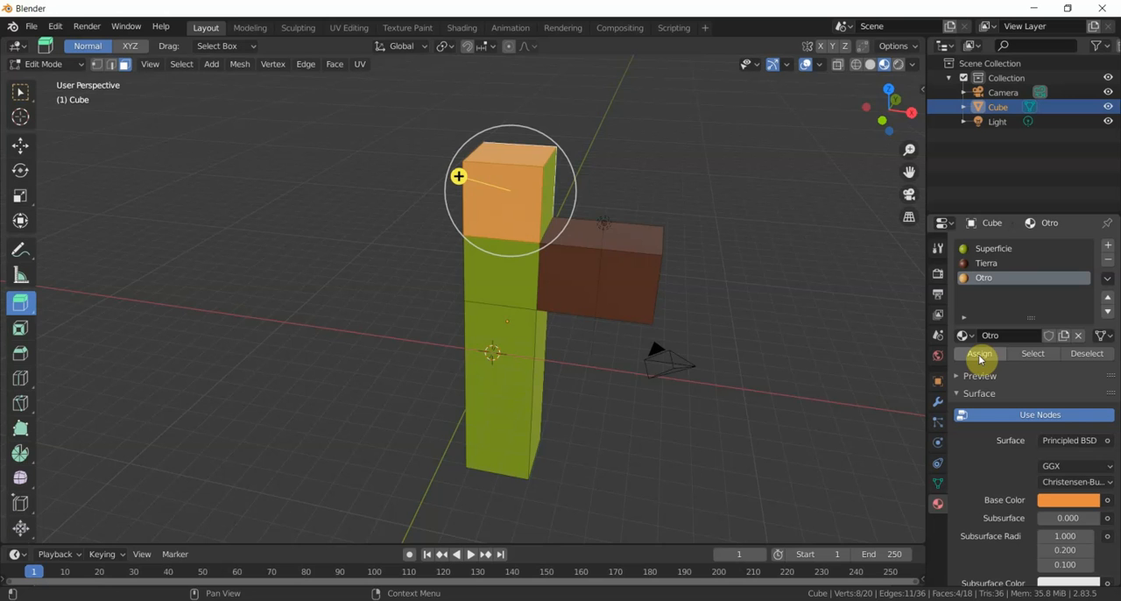
{"action": "middle_click_drag", "start_coordinate": [692, 230], "coordinate": [446, 210]}
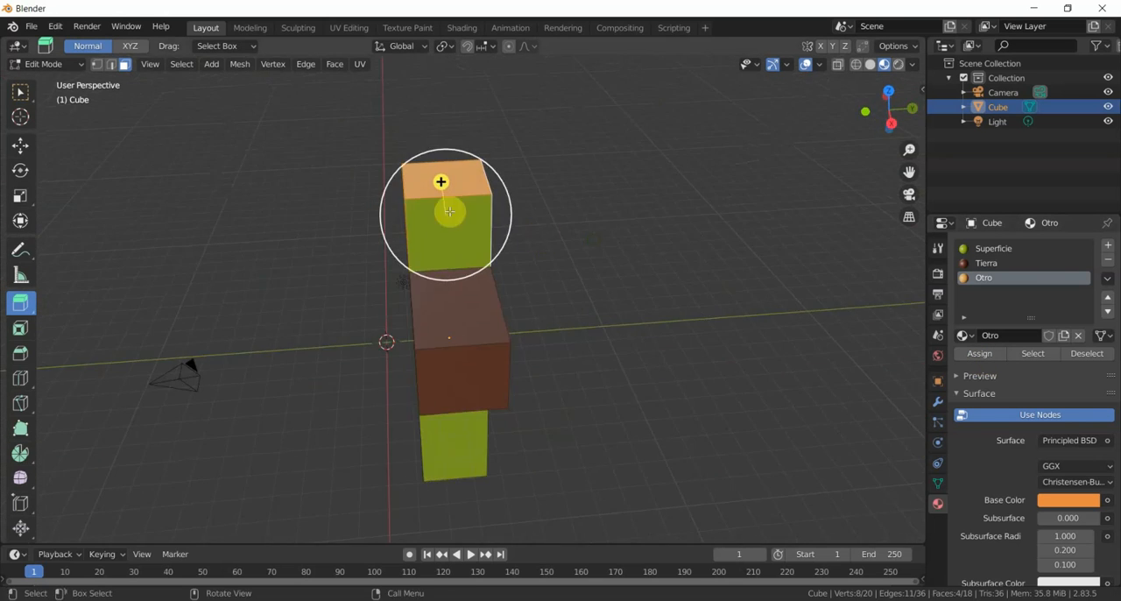
{"action": "middle_click_drag", "start_coordinate": [562, 218], "coordinate": [639, 226]}
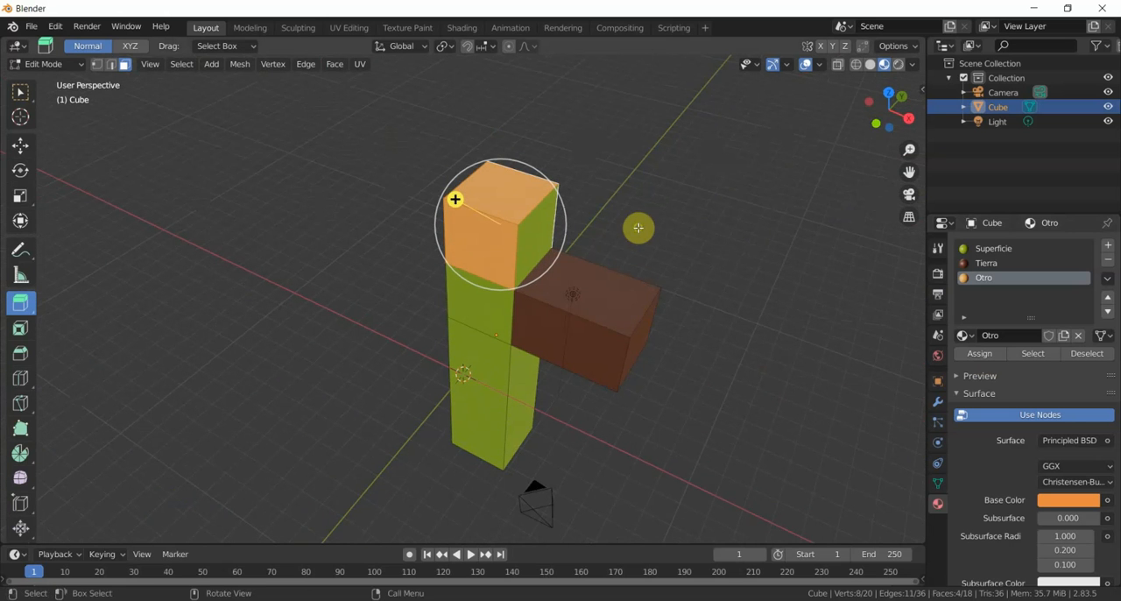
- Switch to Object Mode and compare the column in Solid and Material Preview shading, ending in Material Preview
{"action": "left_click", "coordinate": [73, 66]}
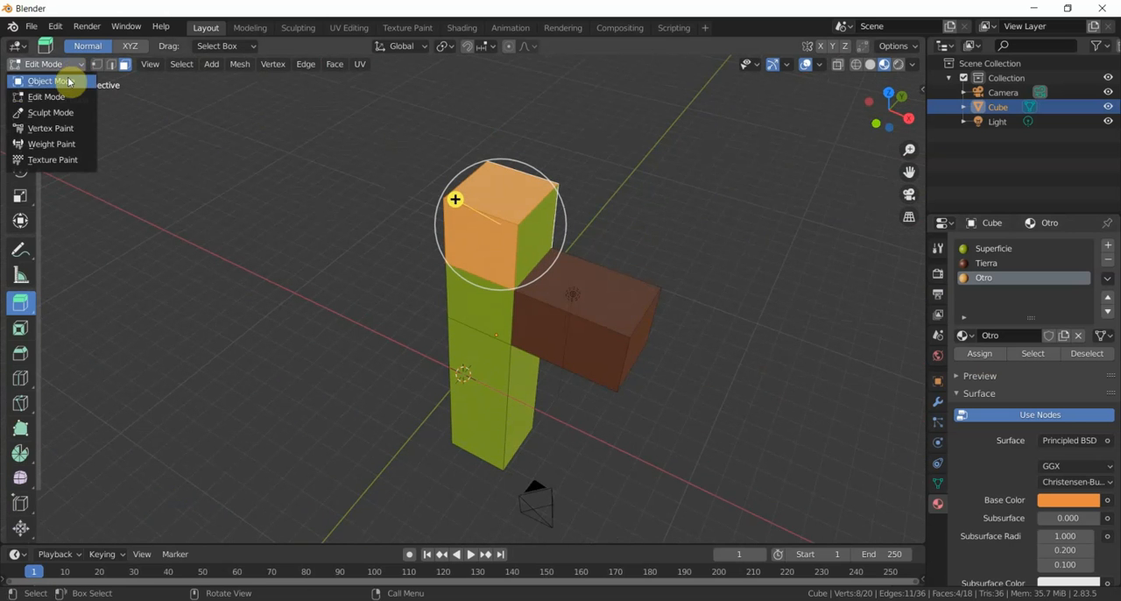
{"action": "left_click", "coordinate": [72, 80]}
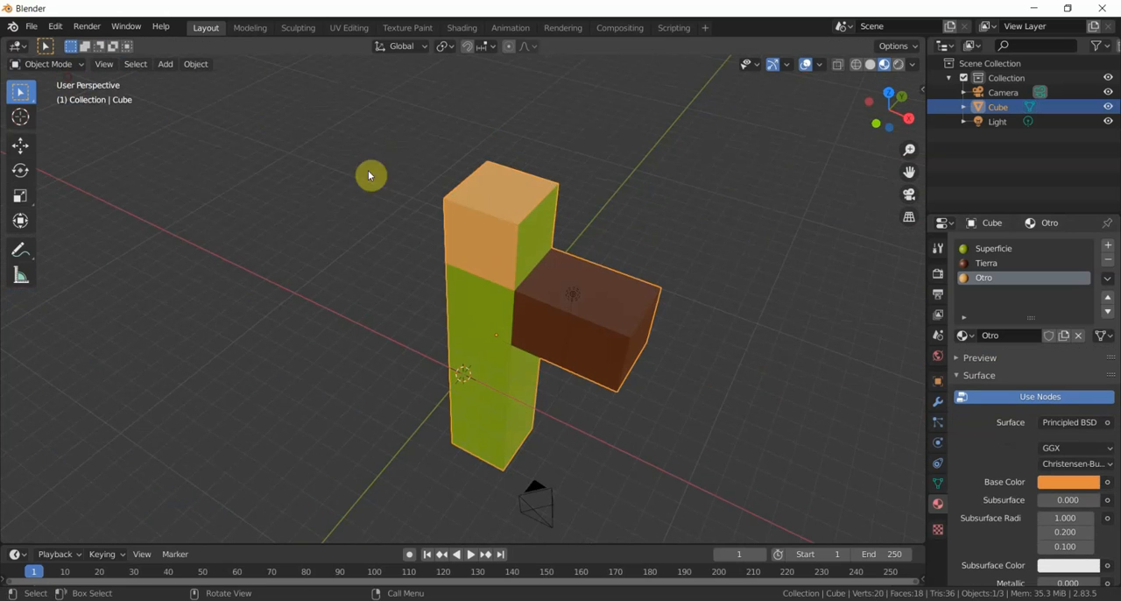
{"action": "mouse_move", "coordinate": [793, 190]}
{"action": "middle_mouse_down"}
{"action": "mouse_move", "coordinate": [733, 195]}
{"action": "mouse_move", "coordinate": [640, 167]}
{"action": "mouse_move", "coordinate": [775, 156]}
{"action": "middle_mouse_up"}
{"action": "left_click", "coordinate": [869, 65]}
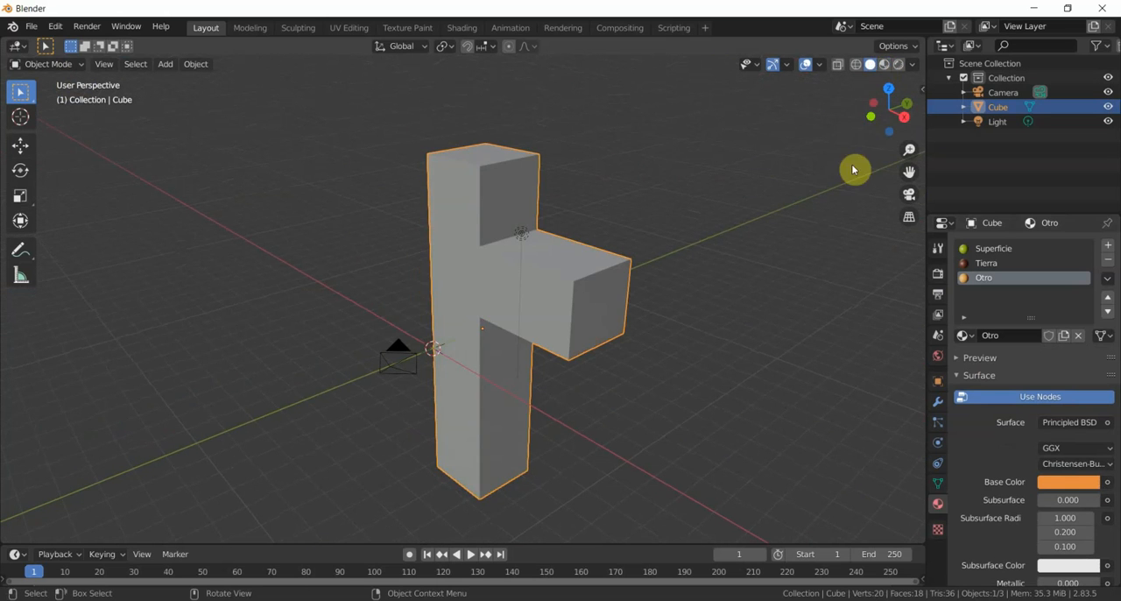
{"action": "left_click", "coordinate": [884, 66]}
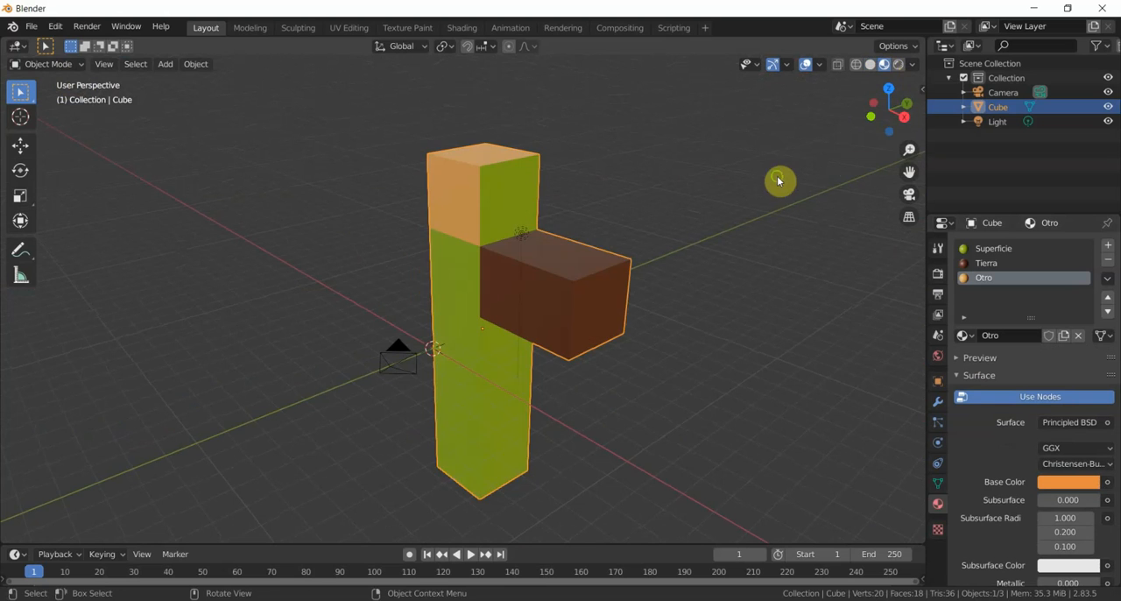
{"action": "mouse_move", "coordinate": [779, 180]}
{"action": "middle_mouse_down"}
{"action": "mouse_move", "coordinate": [682, 220]}
{"action": "mouse_move", "coordinate": [482, 175]}
{"action": "mouse_move", "coordinate": [568, 222]}
{"action": "mouse_move", "coordinate": [698, 193]}
{"action": "mouse_move", "coordinate": [779, 198]}
{"action": "mouse_move", "coordinate": [800, 165]}
{"action": "mouse_move", "coordinate": [759, 189]}
{"action": "mouse_move", "coordinate": [747, 215]}
{"action": "middle_mouse_up"}
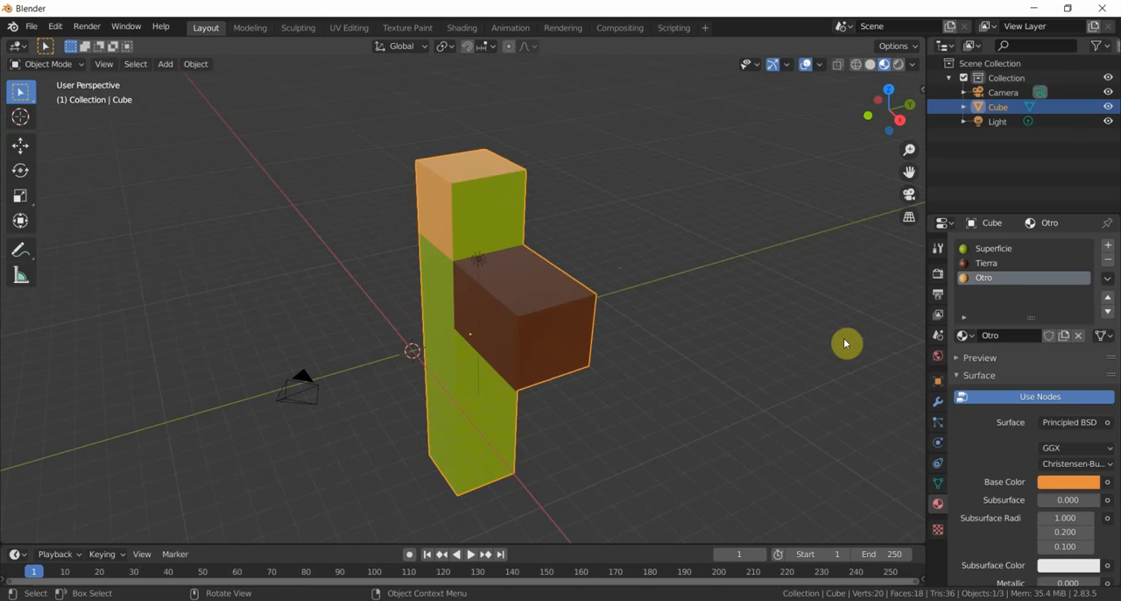
{"action": "mouse_move", "coordinate": [653, 242]}
{"action": "middle_mouse_down"}
{"action": "mouse_move", "coordinate": [653, 228]}
{"action": "mouse_move", "coordinate": [710, 233]}
{"action": "mouse_move", "coordinate": [757, 260]}
{"action": "mouse_move", "coordinate": [780, 237]}
{"action": "mouse_move", "coordinate": [525, 227]}
{"action": "mouse_move", "coordinate": [617, 256]}
{"action": "mouse_move", "coordinate": [696, 220]}
{"action": "mouse_move", "coordinate": [633, 201]}
{"action": "mouse_move", "coordinate": [638, 231]}
{"action": "middle_mouse_up"}
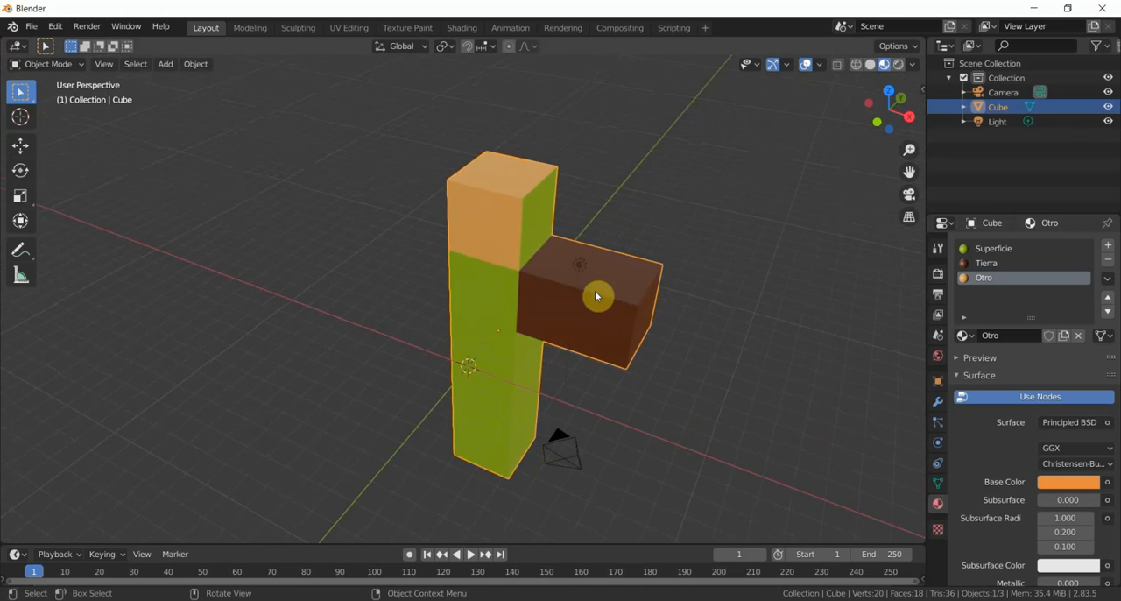
{"action": "middle_click_drag", "start_coordinate": [596, 296], "coordinate": [514, 298]}
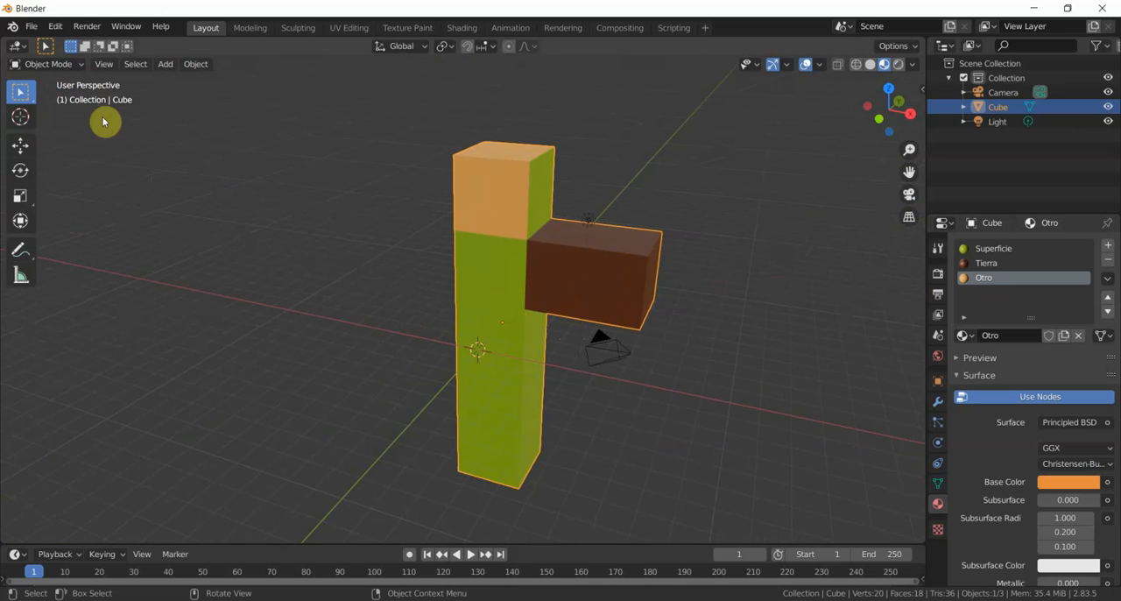
{"action": "middle_click_drag", "start_coordinate": [660, 184], "coordinate": [785, 183]}
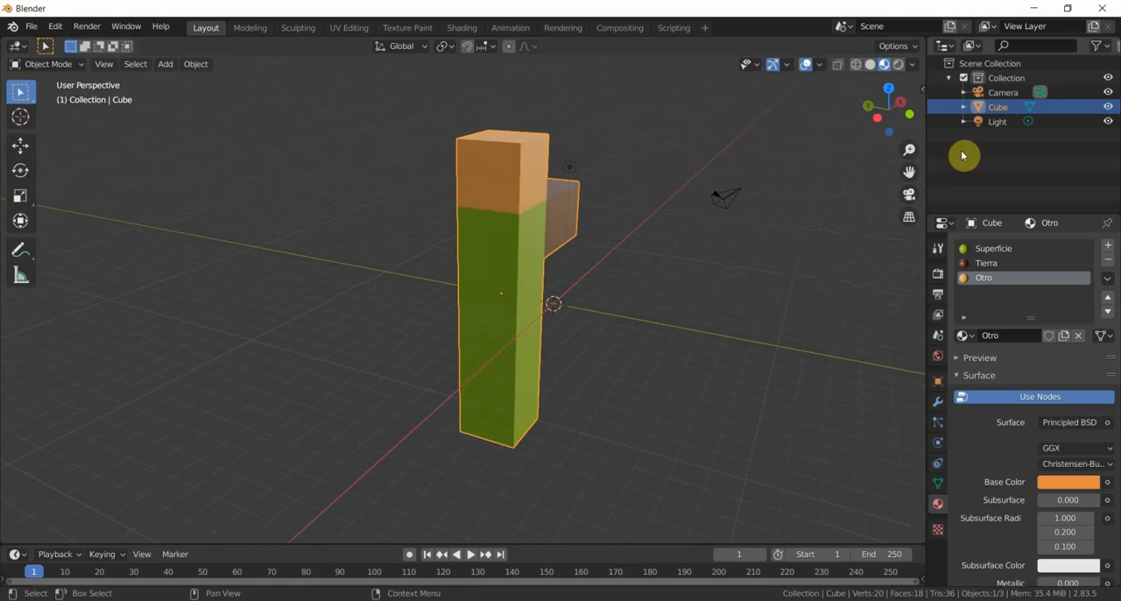
- Select the point light and move it about 1.83 m along the global Y axis, in line with the column's center
{"action": "left_click", "coordinate": [998, 122]}
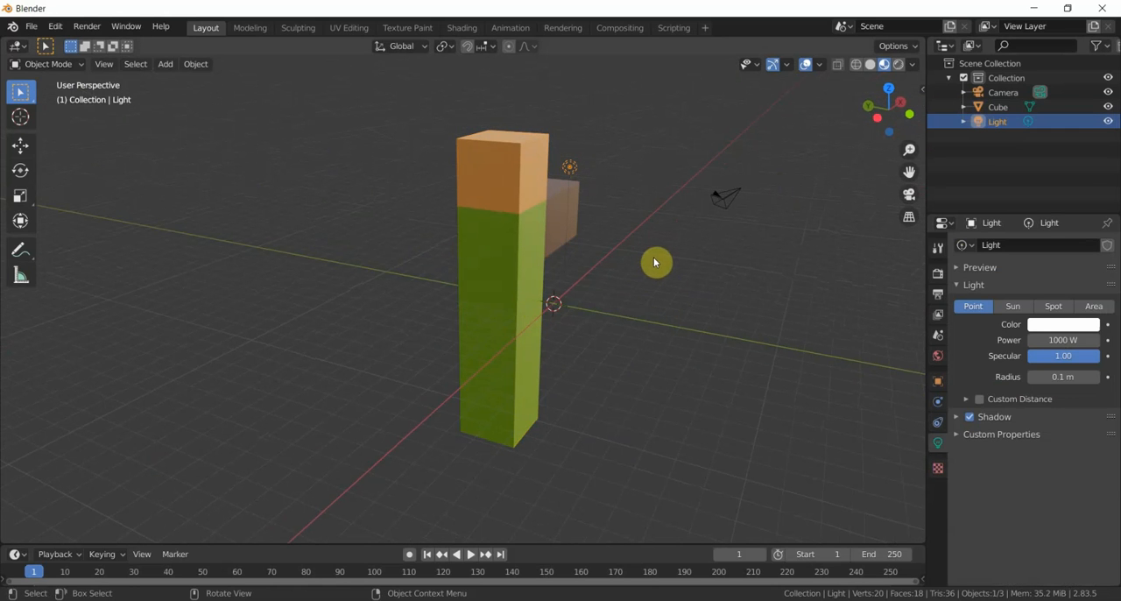
{"action": "middle_click_drag", "start_coordinate": [604, 273], "coordinate": [604, 273]}
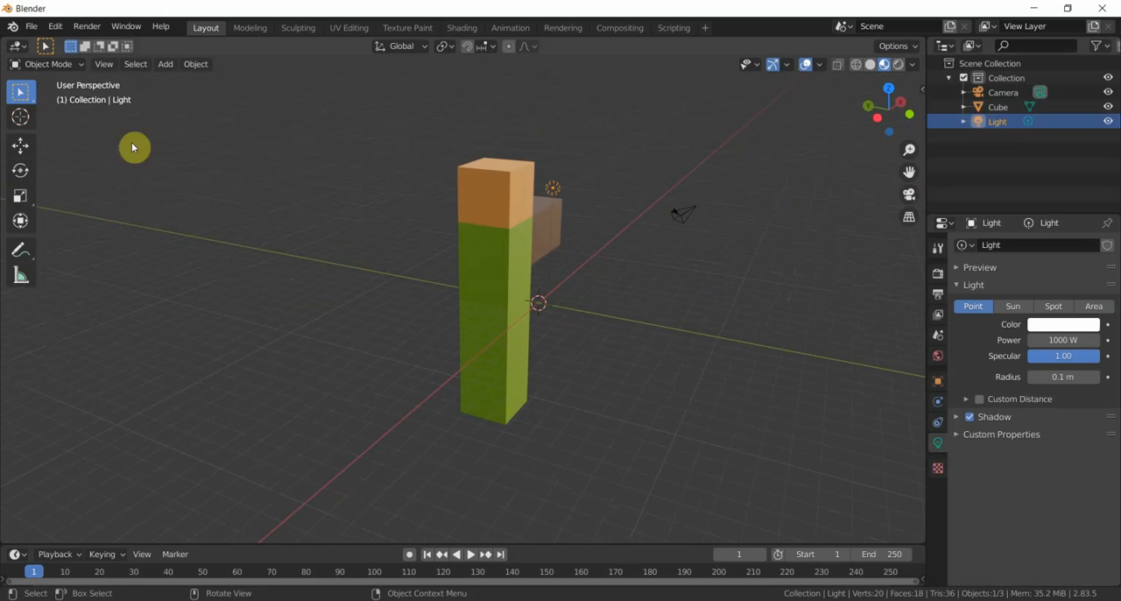
{"action": "left_click", "coordinate": [104, 65]}
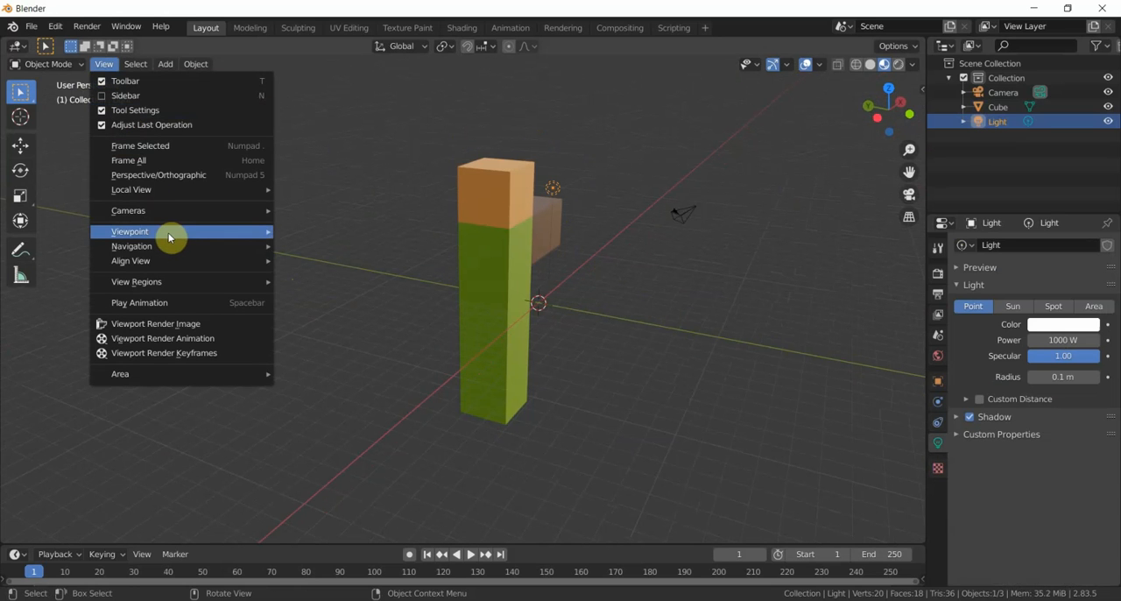
{"action": "mouse_move", "coordinate": [168, 232]}
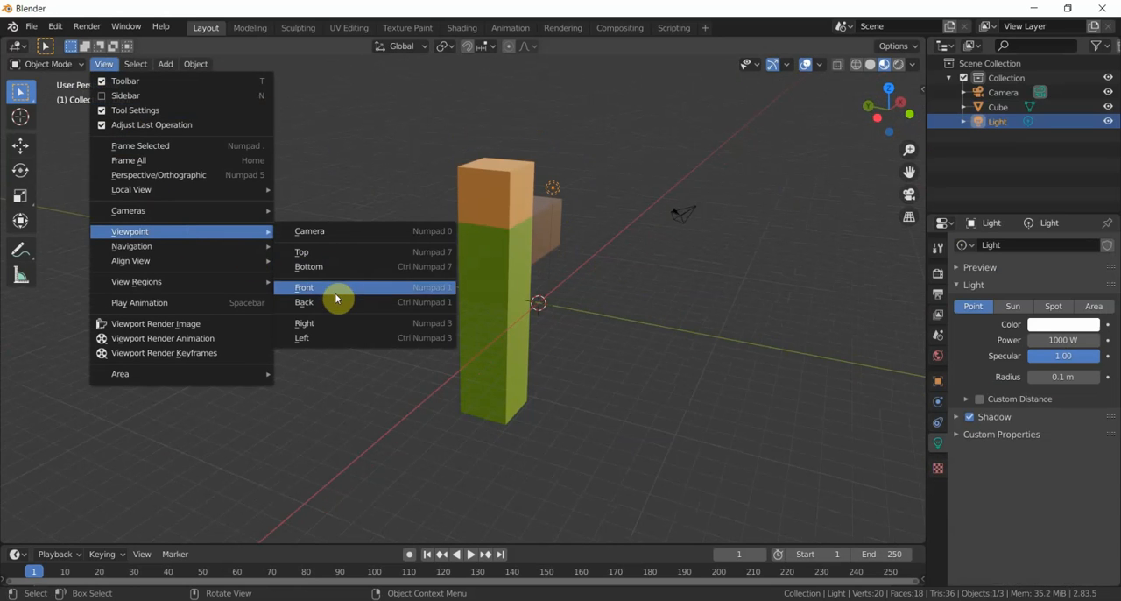
{"action": "left_click", "coordinate": [348, 322]}
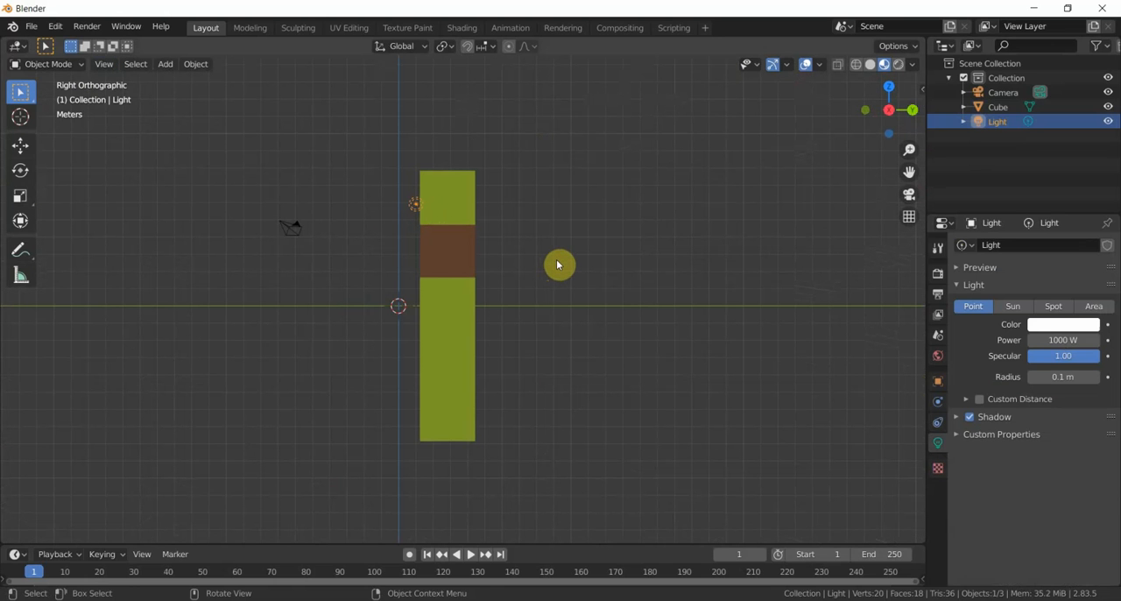
{"action": "key", "text": "g"}
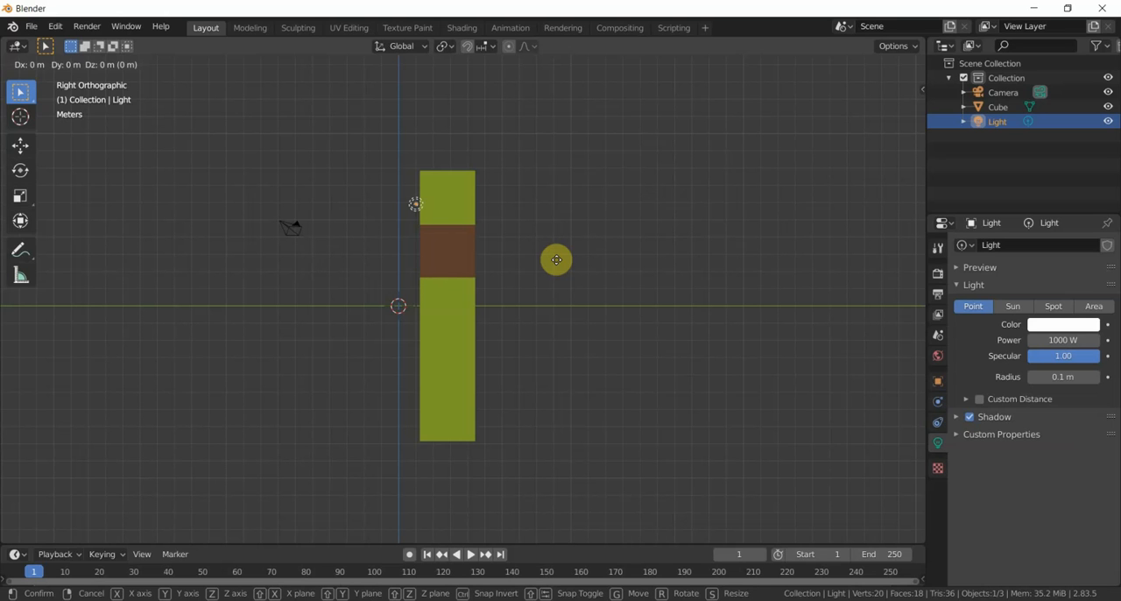
{"action": "key", "text": "y"}
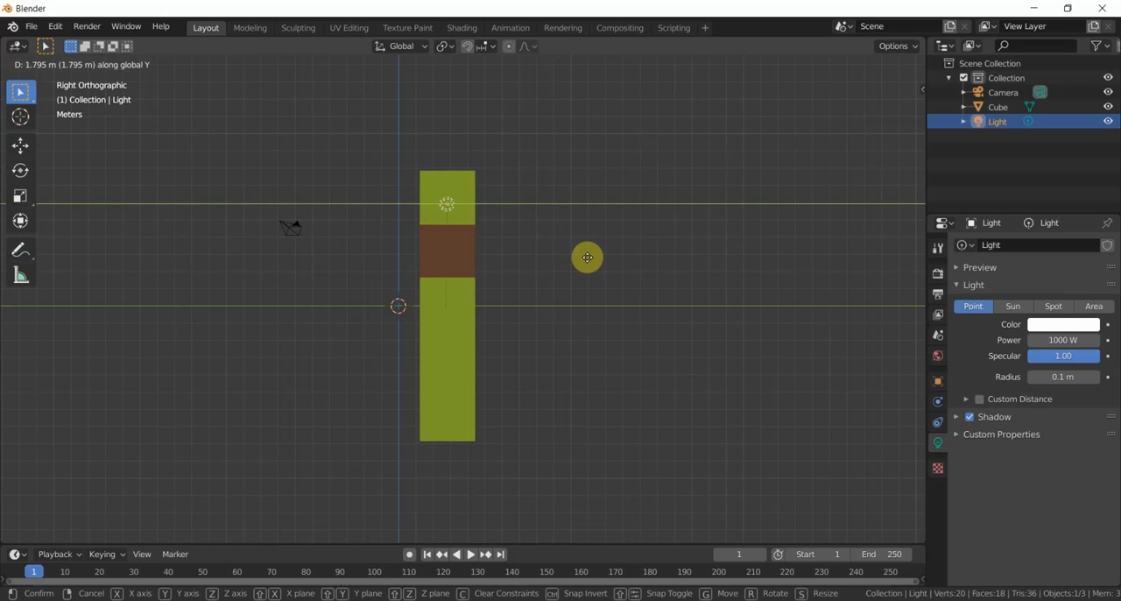
{"action": "left_click", "coordinate": [589, 262]}
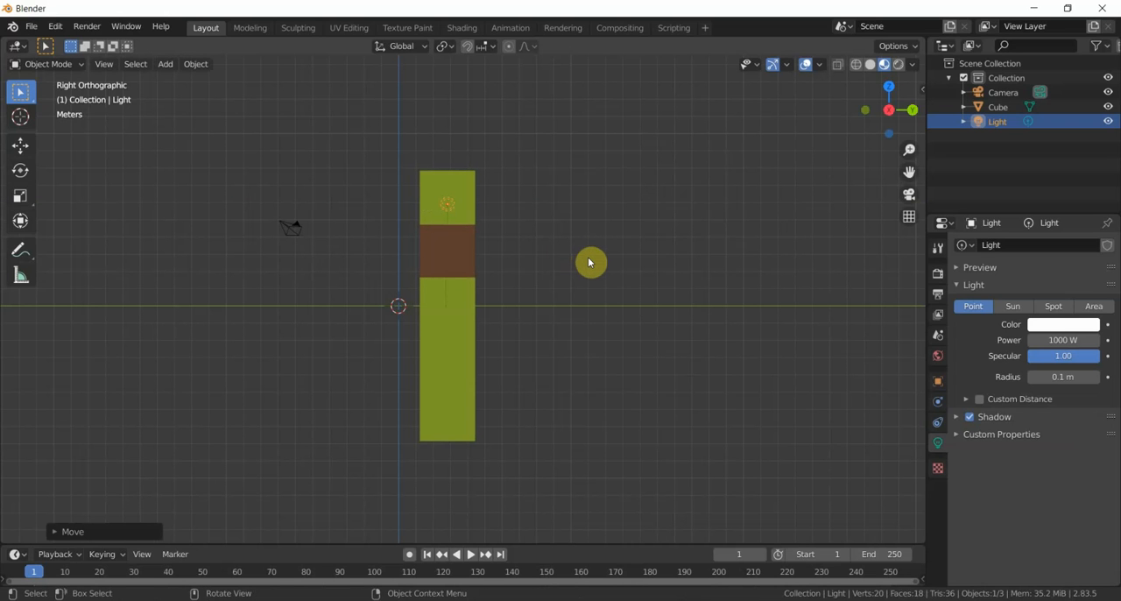
- Raise the light about 6.1 m along the global Z axis, above the column's top
{"action": "key", "text": "g"}
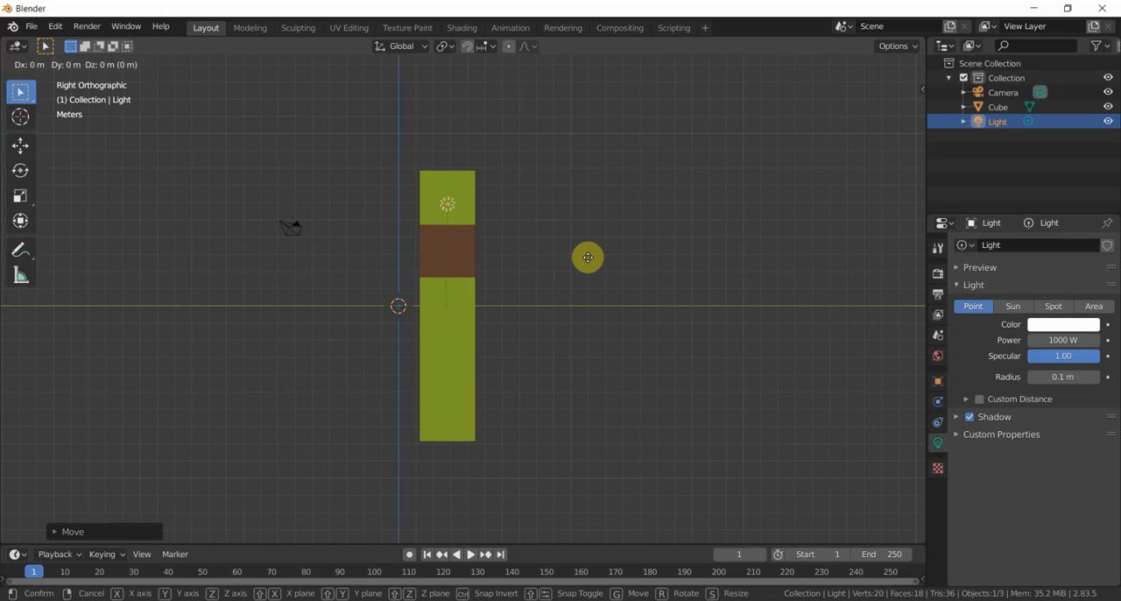
{"action": "key", "text": "z"}
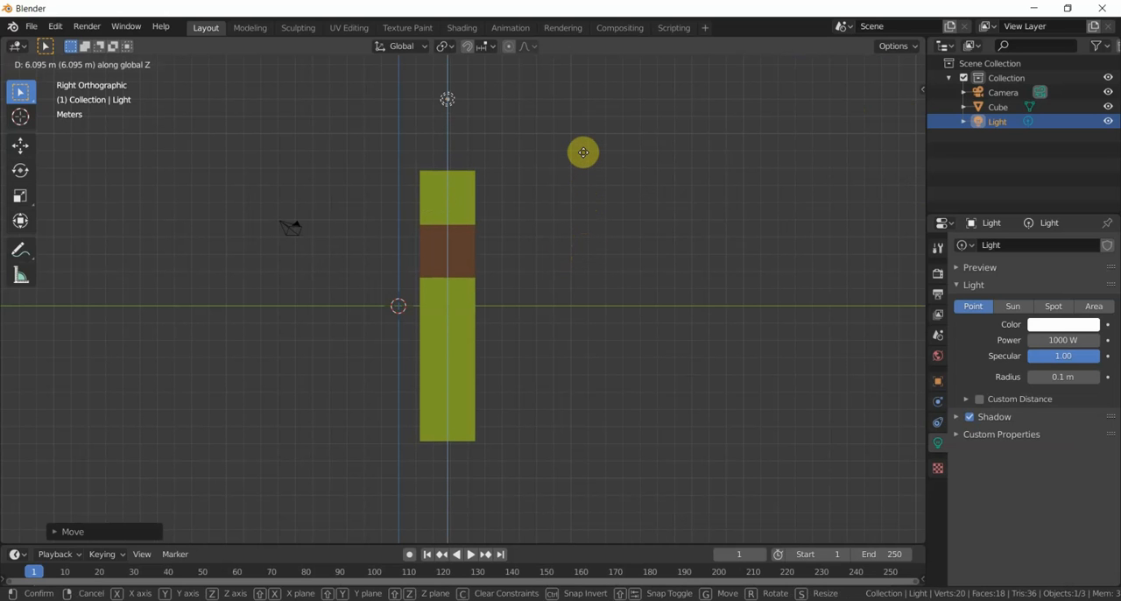
{"action": "left_click", "coordinate": [583, 153]}
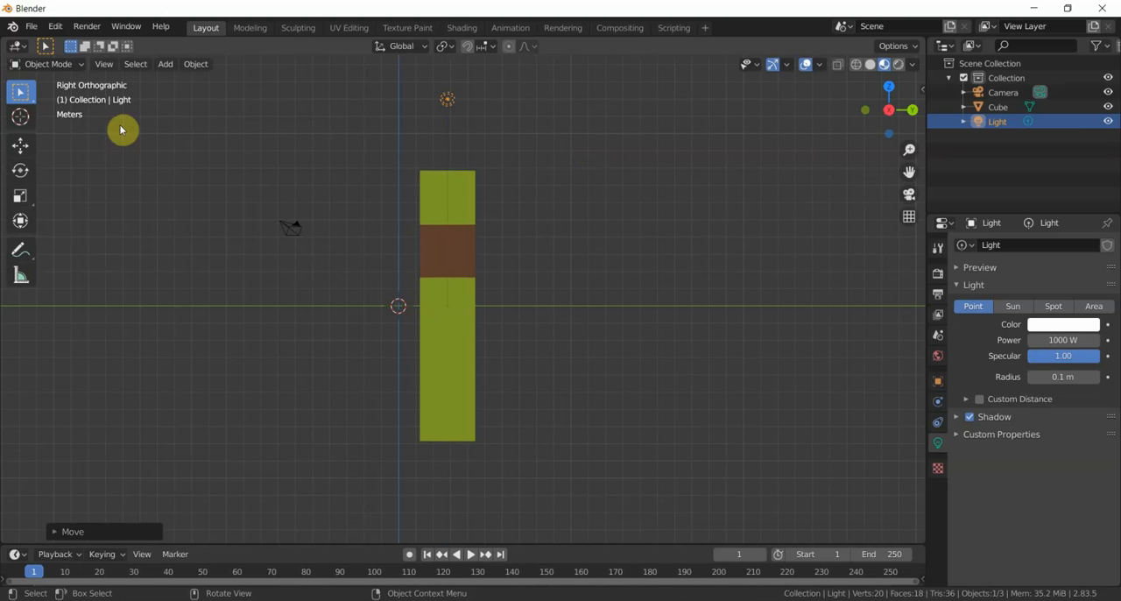
- Move the light about -4.06 m along the global X axis so it is centered above the column
{"action": "left_click", "coordinate": [103, 64]}
{"action": "mouse_move", "coordinate": [191, 229]}
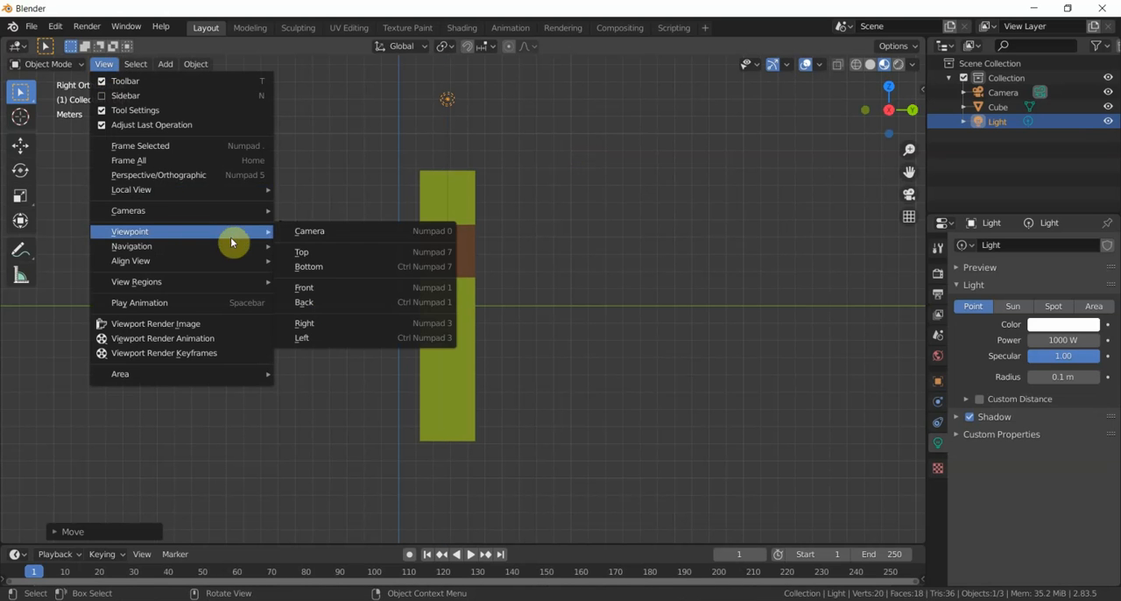
{"action": "left_click", "coordinate": [359, 325]}
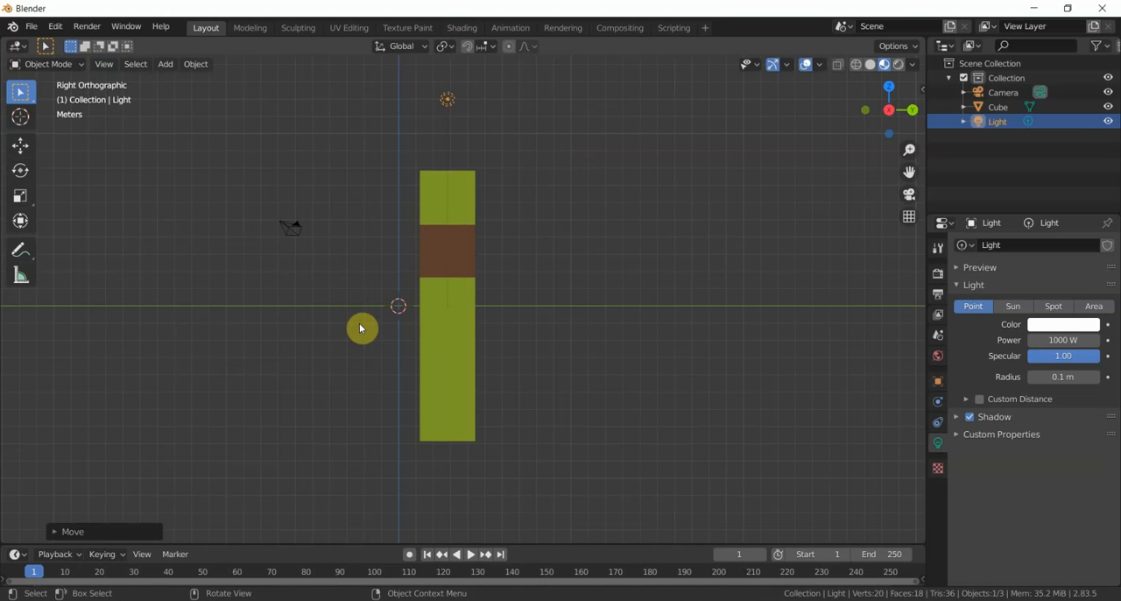
{"action": "left_click", "coordinate": [103, 64]}
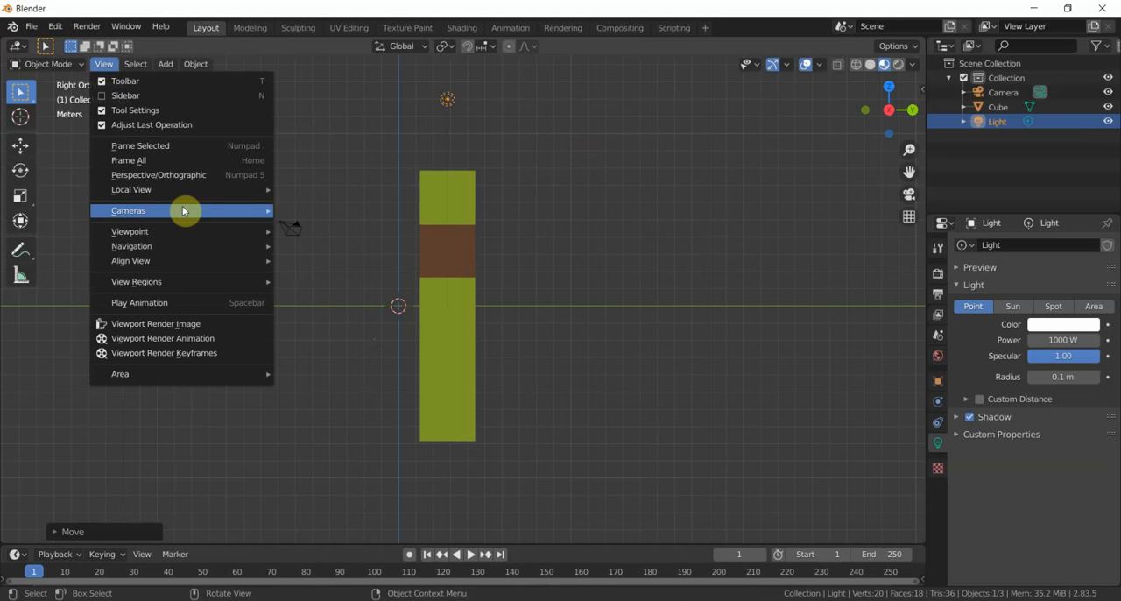
{"action": "mouse_move", "coordinate": [185, 236]}
{"action": "left_click", "coordinate": [333, 290]}
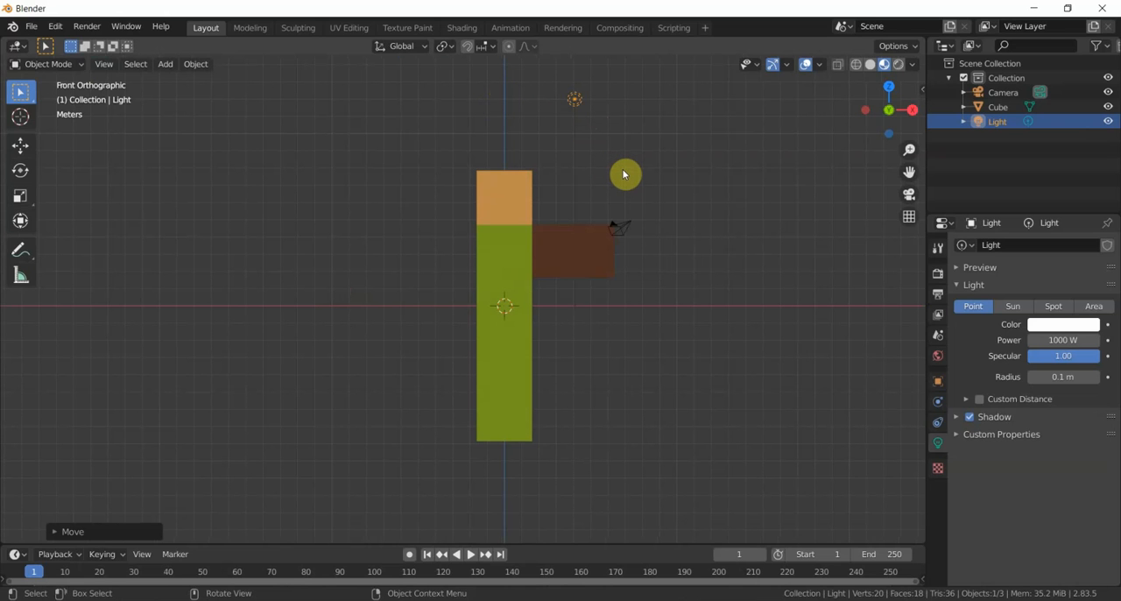
{"action": "key", "text": "g"}
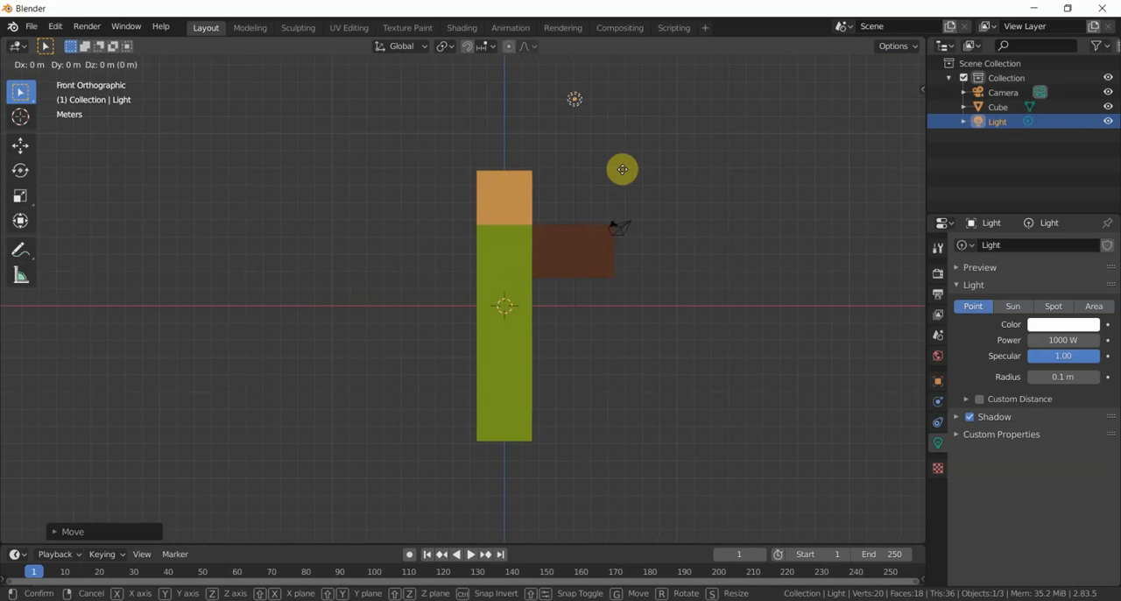
{"action": "key", "text": "x"}
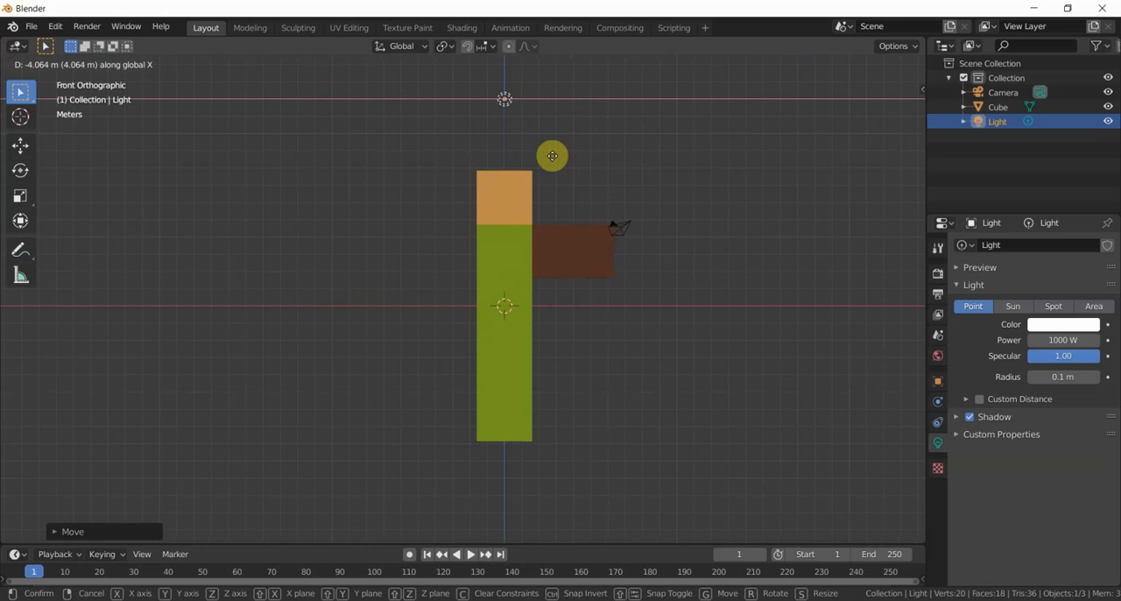
{"action": "left_click", "coordinate": [552, 156]}
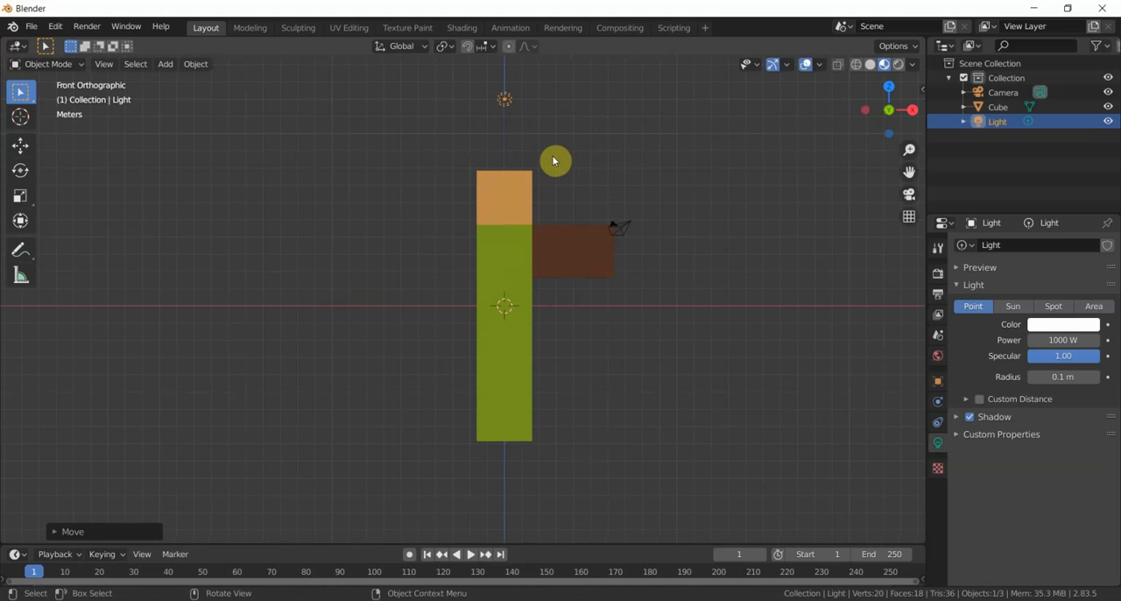
{"action": "middle_click_drag", "start_coordinate": [593, 175], "coordinate": [593, 202]}
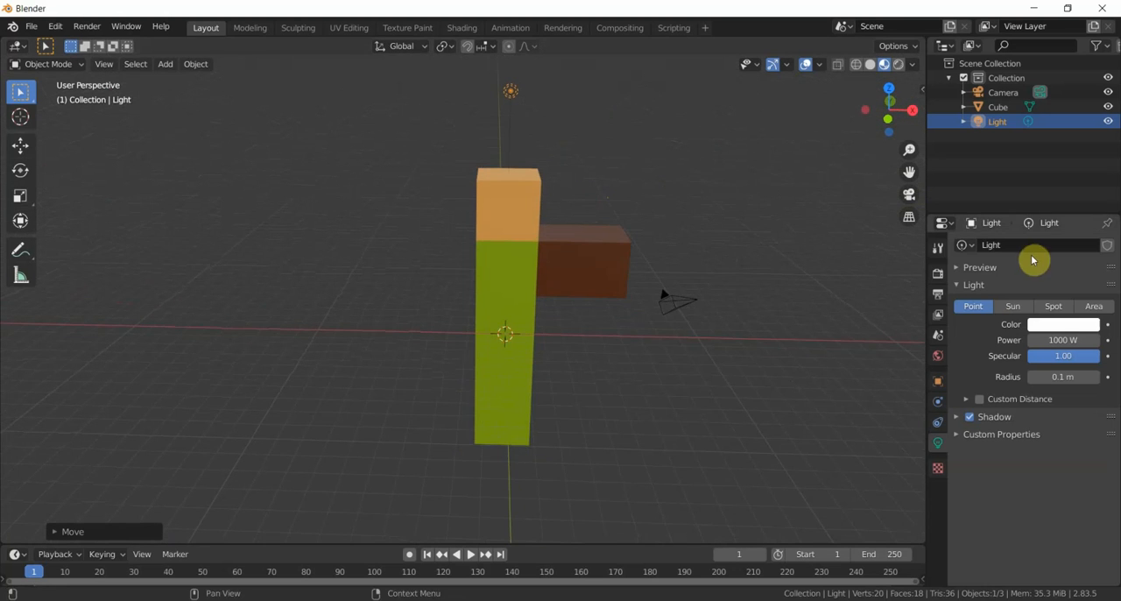
- Widen the properties area and inspect the object data settings of the camera and the column mesh
{"action": "left_click_drag", "start_coordinate": [925, 360], "coordinate": [864, 363]}
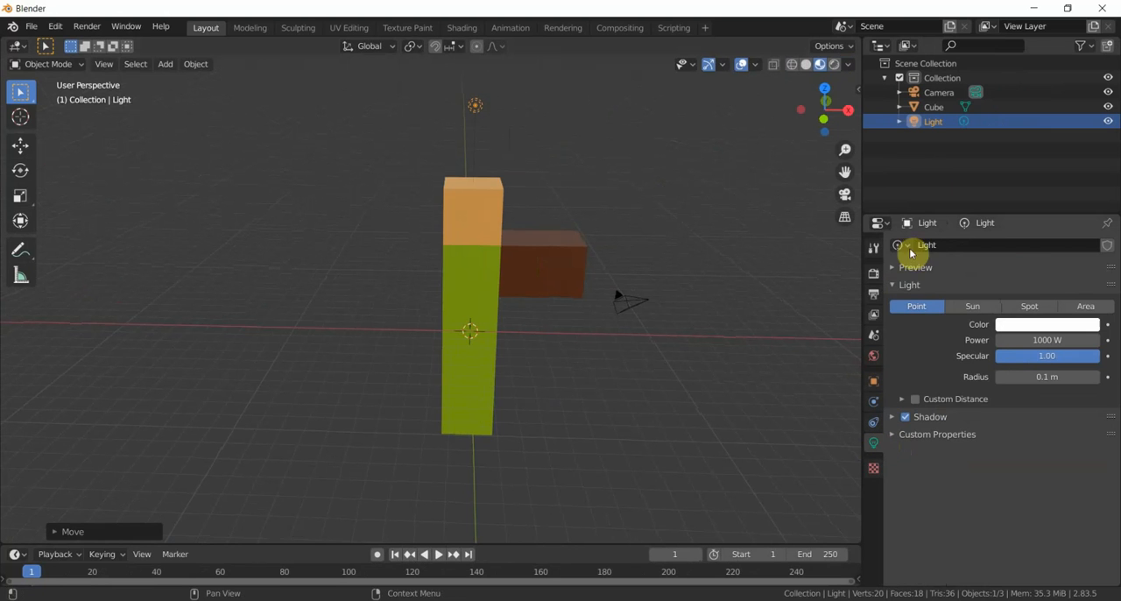
{"action": "left_click", "coordinate": [936, 97]}
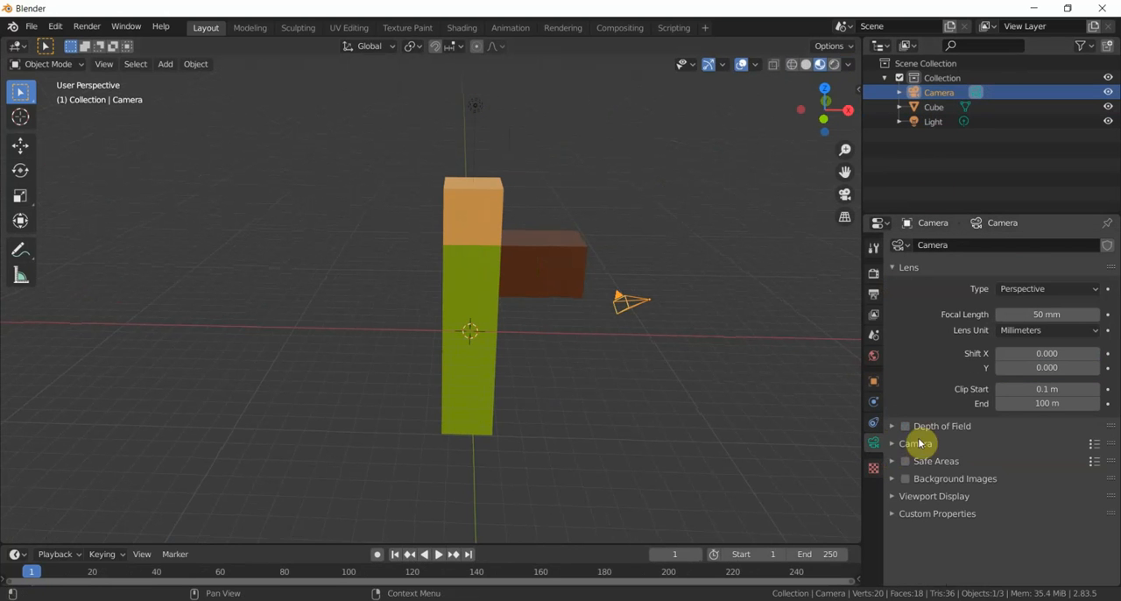
{"action": "left_click", "coordinate": [933, 108]}
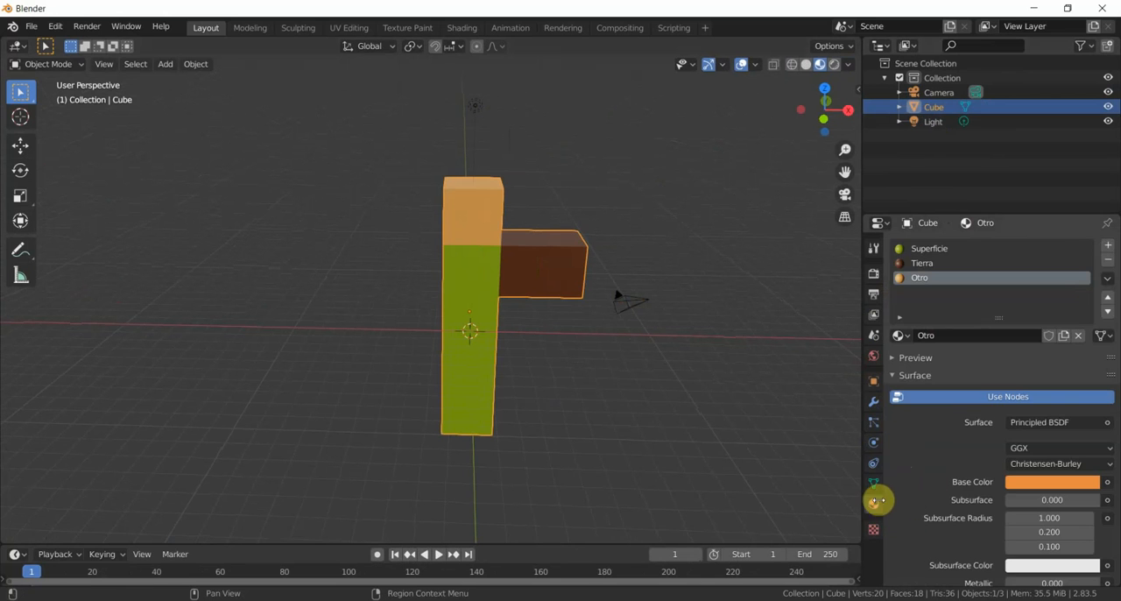
{"action": "left_click", "coordinate": [873, 487]}
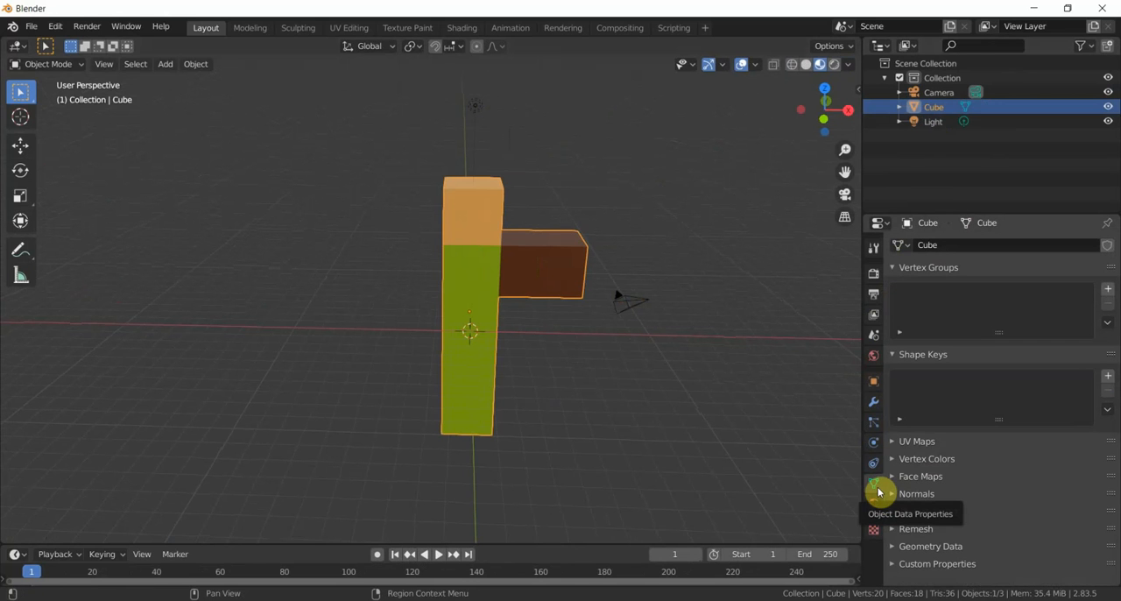
- Select the light, try the Sun and Area types, and set its type to Spot
{"action": "left_click", "coordinate": [937, 124]}
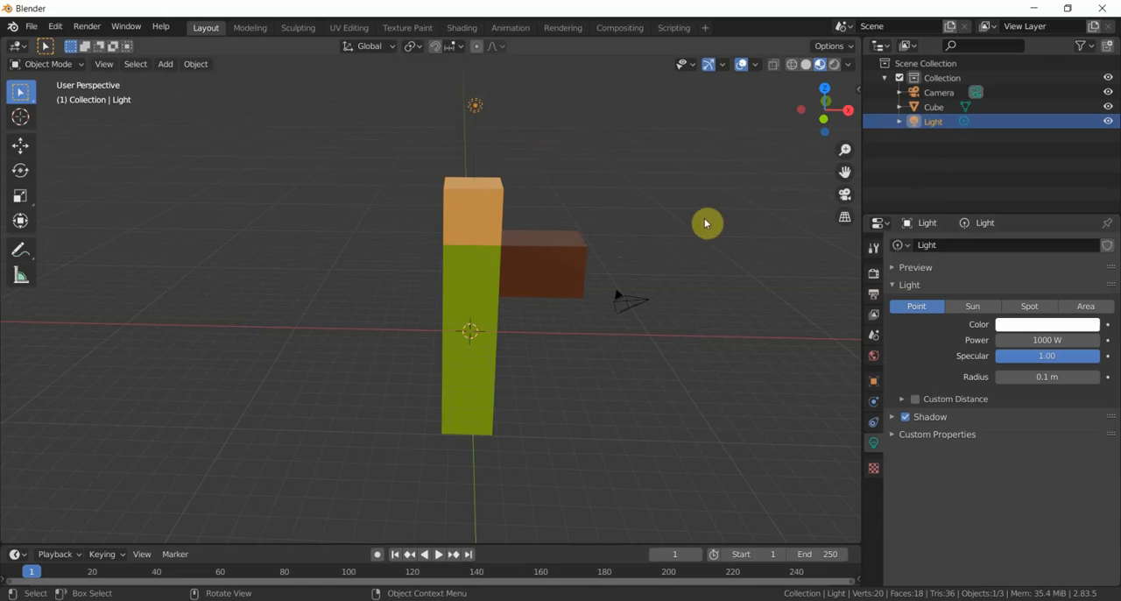
{"action": "left_click", "coordinate": [974, 306]}
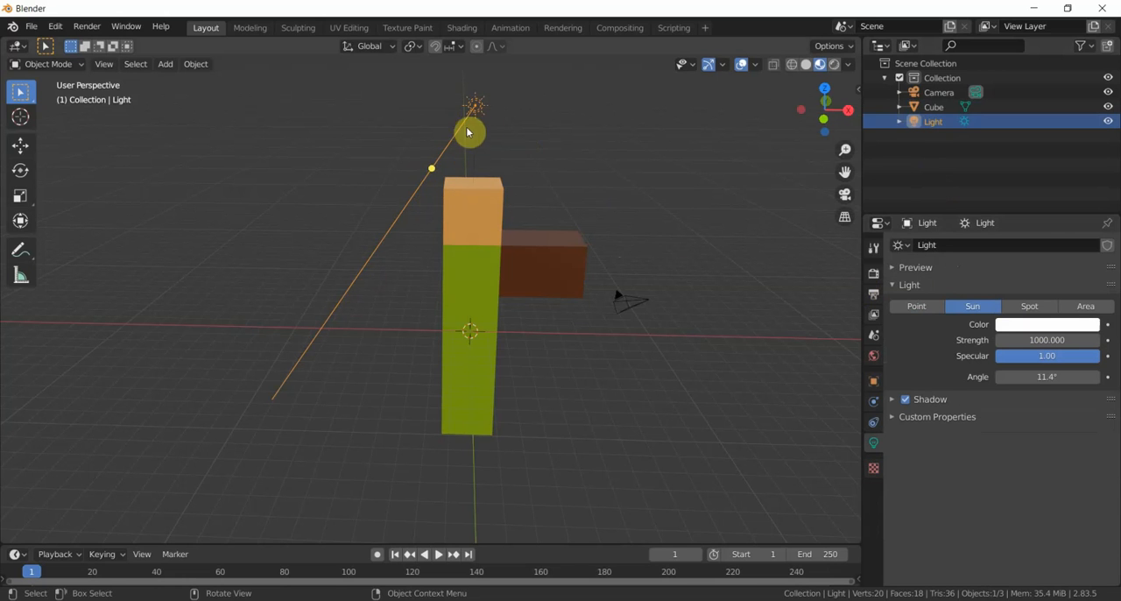
{"action": "left_click", "coordinate": [1083, 308]}
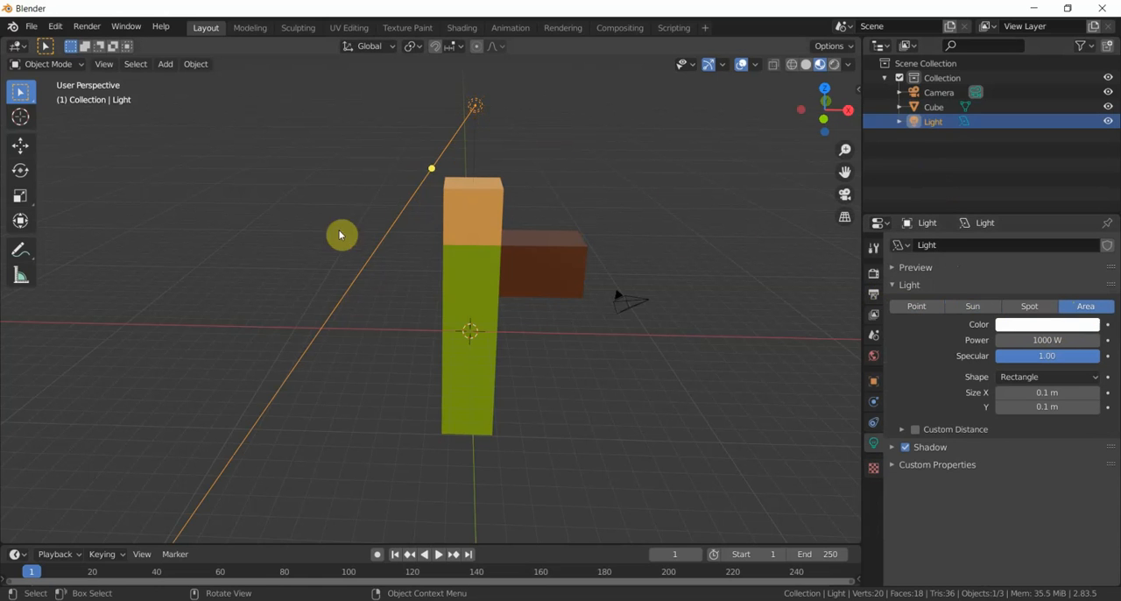
{"action": "left_click", "coordinate": [1032, 308]}
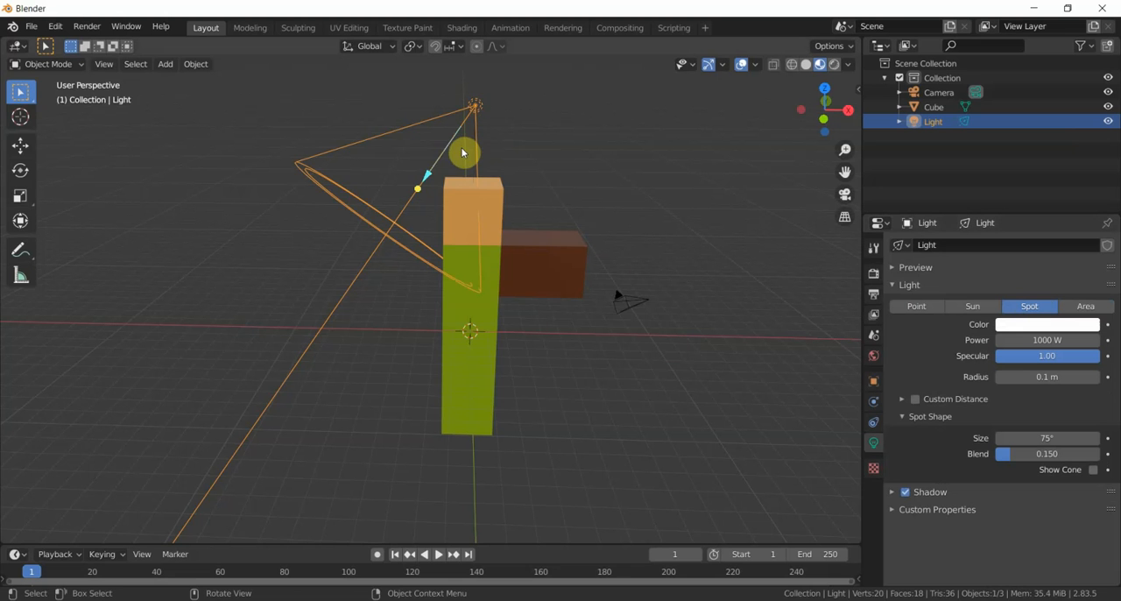
- In the front view, rotate the spot light about -35.34° so its cone points straight down over the column
{"action": "mouse_move", "coordinate": [369, 132]}
{"action": "middle_mouse_down"}
{"action": "mouse_move", "coordinate": [471, 142]}
{"action": "mouse_move", "coordinate": [351, 127]}
{"action": "middle_mouse_up"}
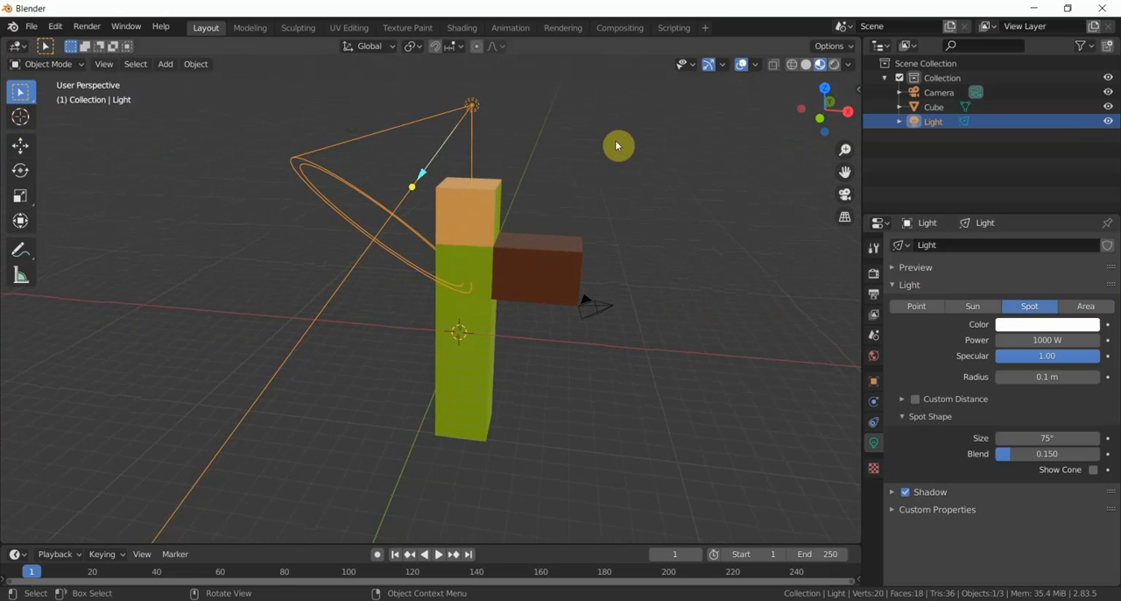
{"action": "left_click", "coordinate": [104, 64]}
{"action": "mouse_move", "coordinate": [164, 230]}
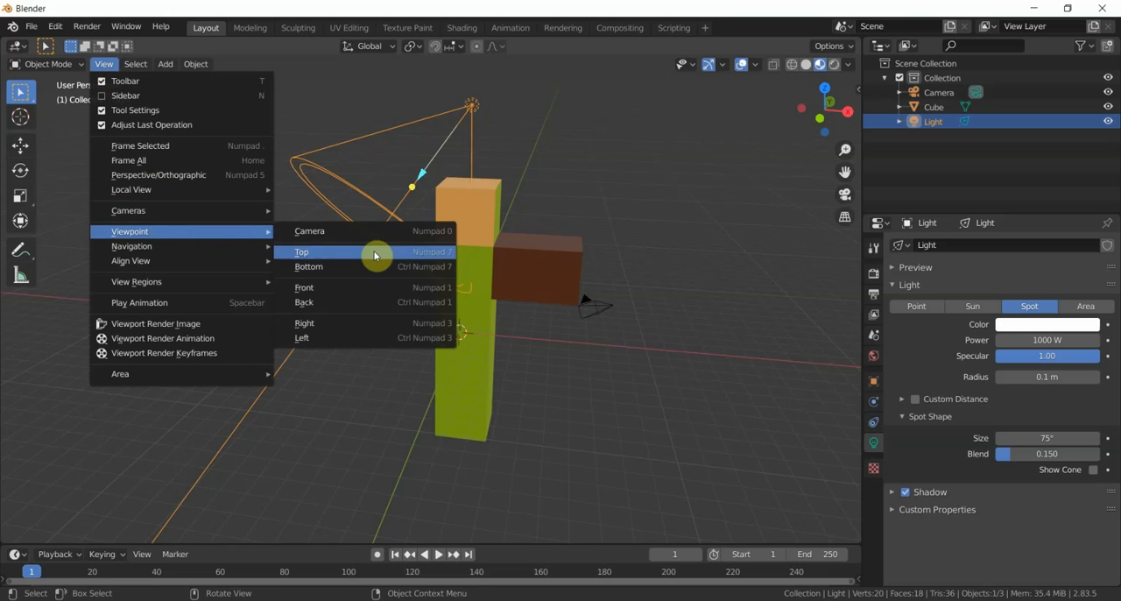
{"action": "left_click", "coordinate": [373, 331]}
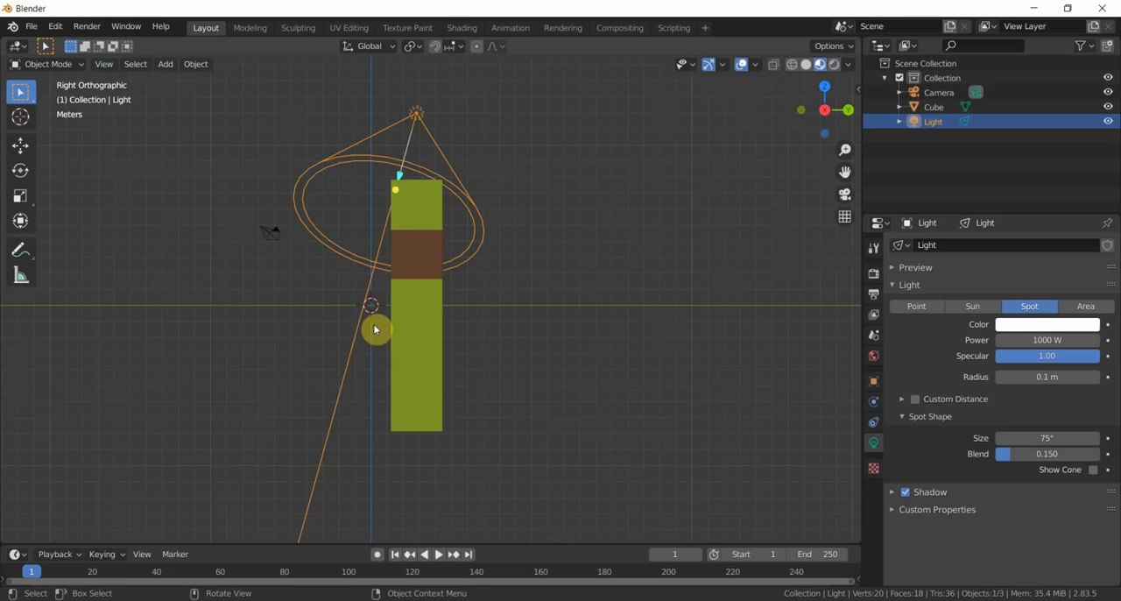
{"action": "left_click", "coordinate": [103, 64]}
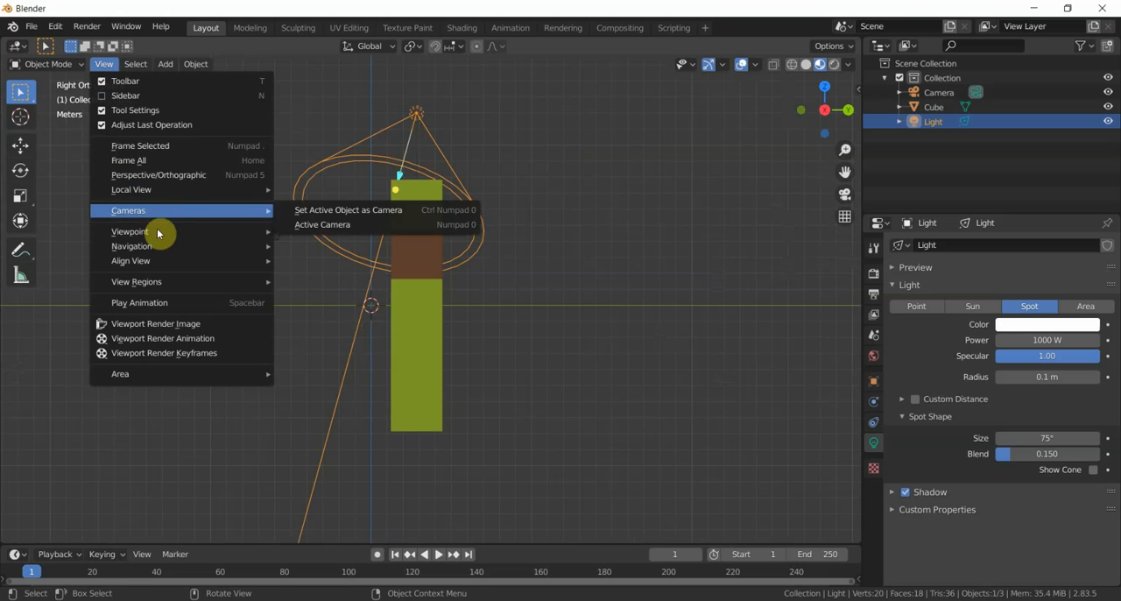
{"action": "mouse_move", "coordinate": [224, 230]}
{"action": "left_click", "coordinate": [331, 296]}
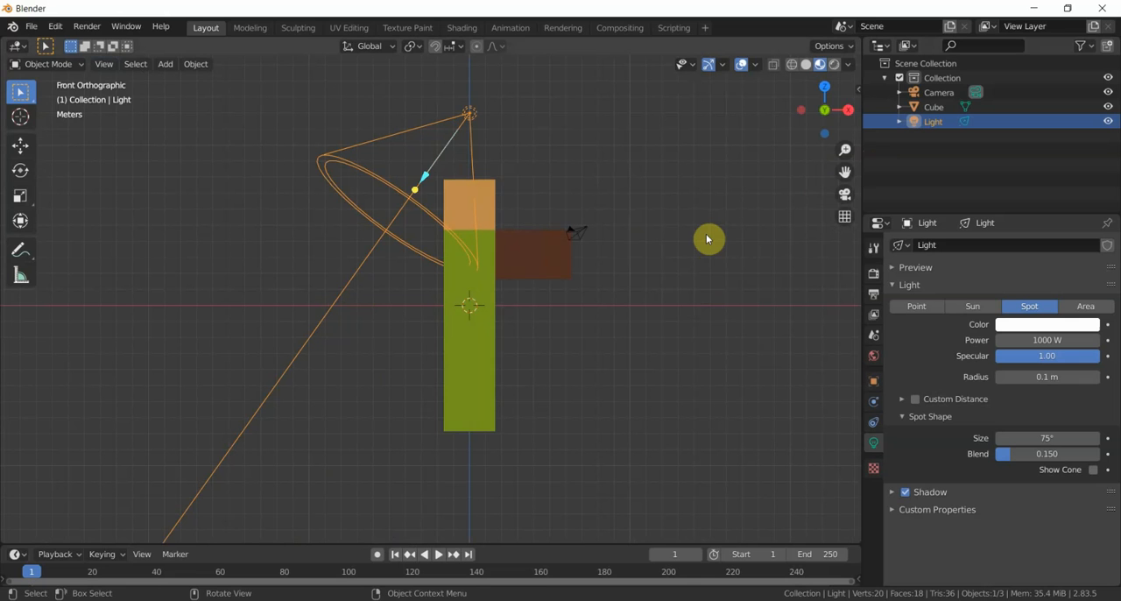
{"action": "key", "text": "r"}
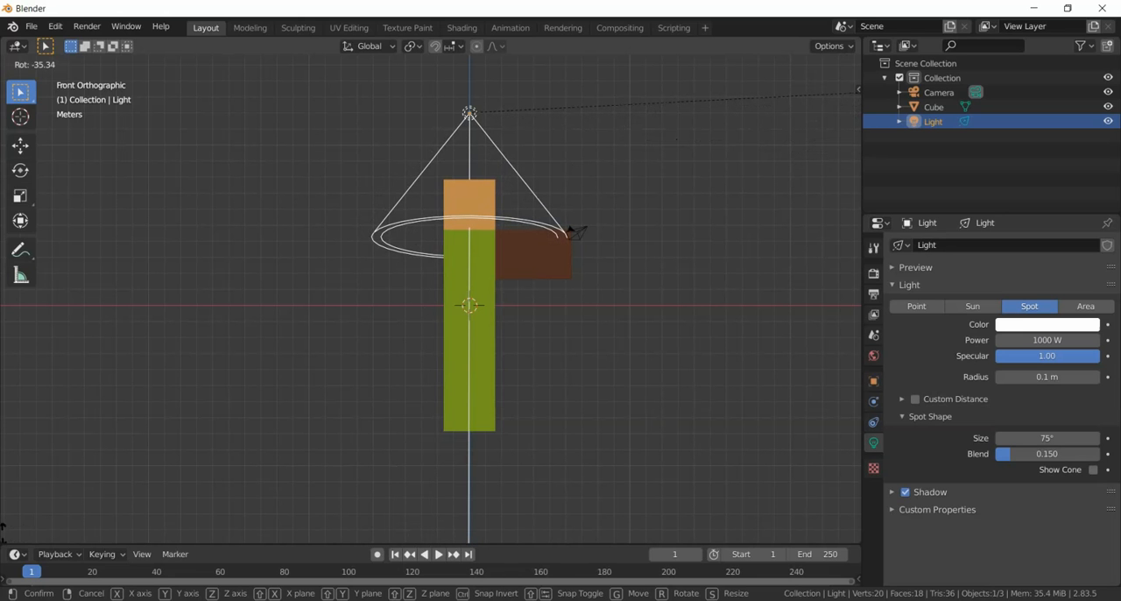
{"action": "left_click", "coordinate": [4, 533]}
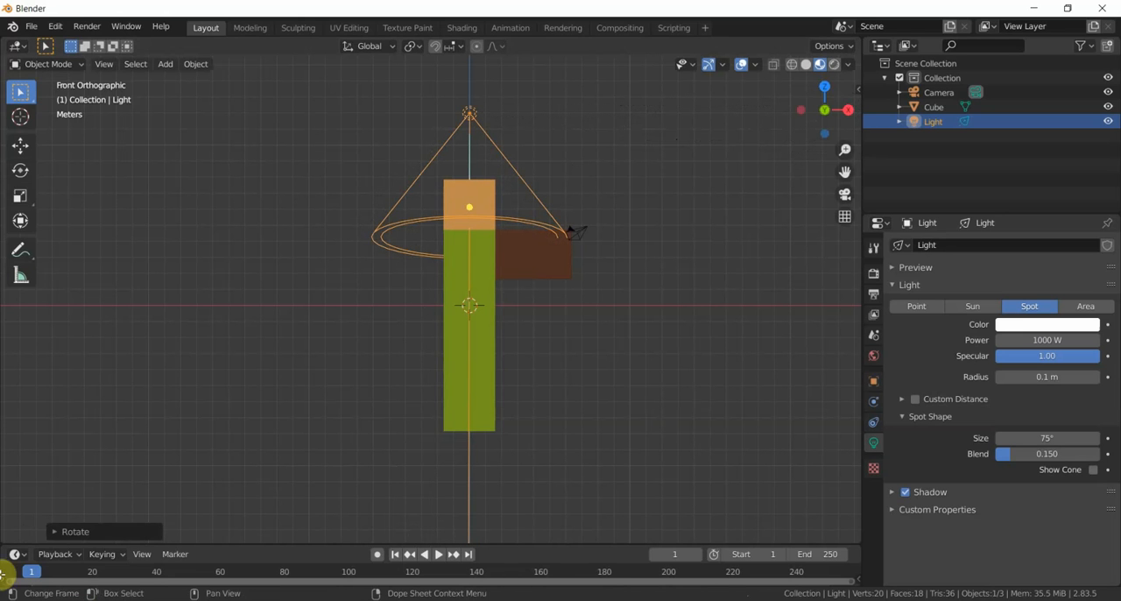
- In the right view, rotate the spot light about 12.75° around the global X axis so its cone points vertically down
{"action": "middle_click_drag", "start_coordinate": [673, 262], "coordinate": [615, 295]}
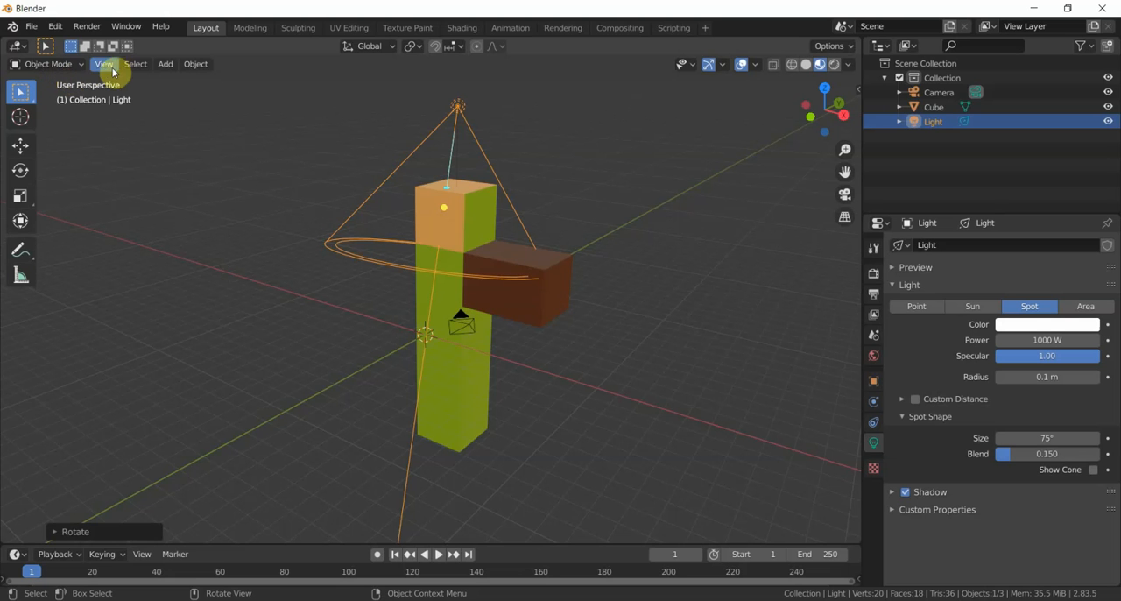
{"action": "middle_click_drag", "start_coordinate": [601, 142], "coordinate": [549, 141]}
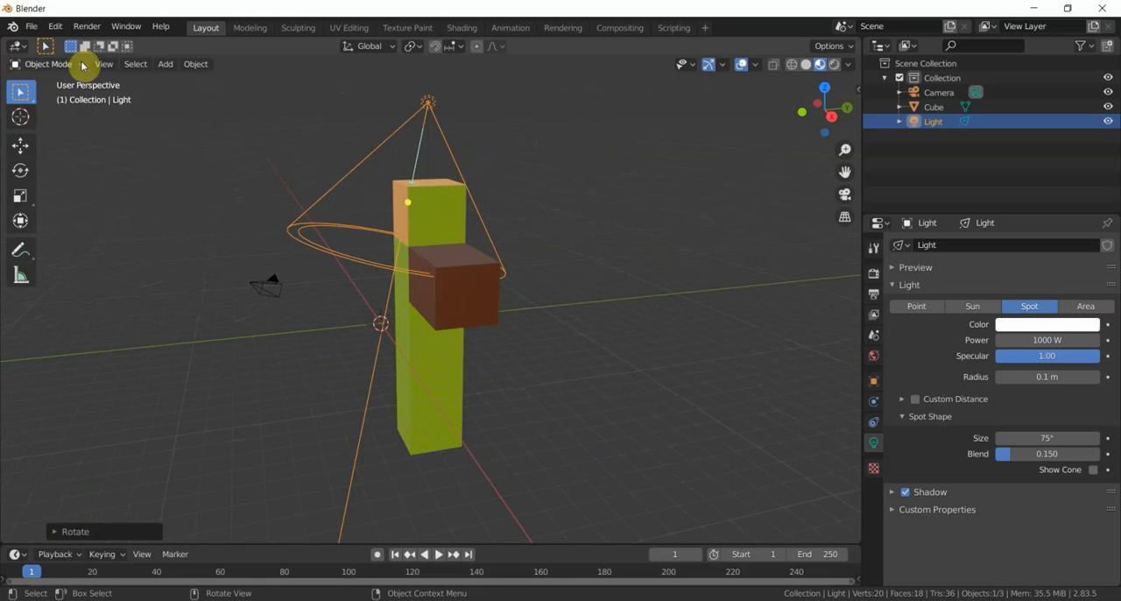
{"action": "left_click", "coordinate": [102, 64]}
{"action": "mouse_move", "coordinate": [149, 231]}
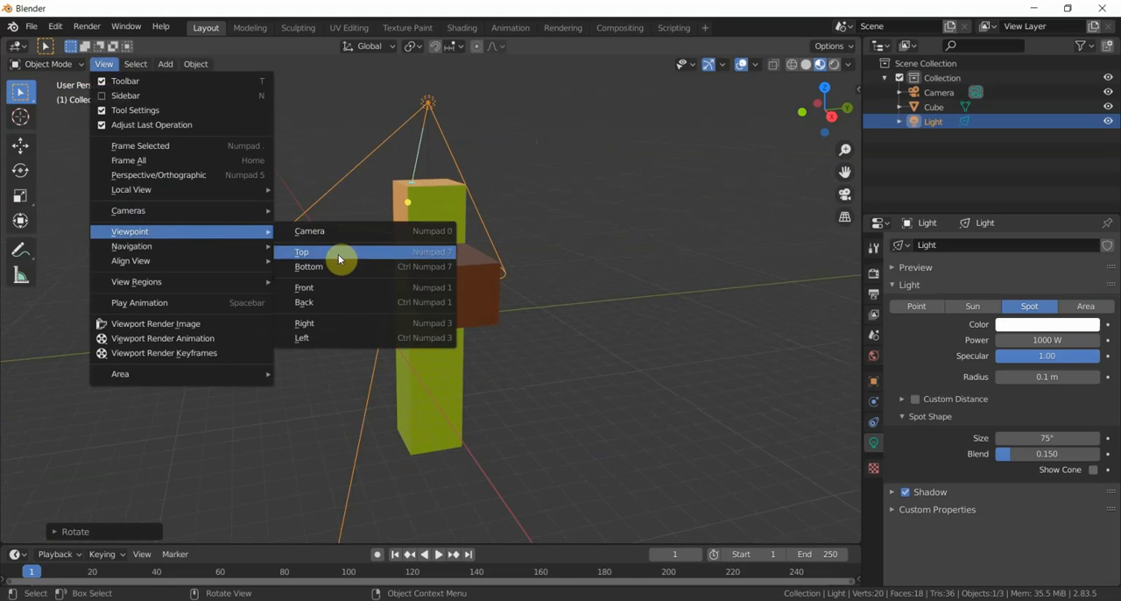
{"action": "left_click", "coordinate": [341, 302]}
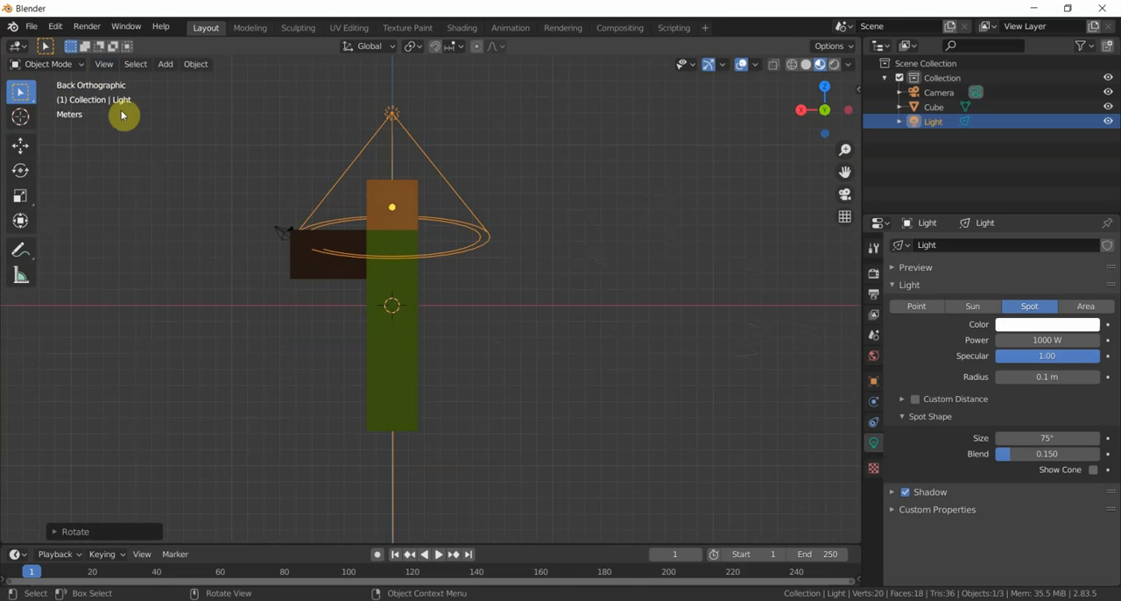
{"action": "left_click", "coordinate": [103, 64]}
{"action": "mouse_move", "coordinate": [218, 231]}
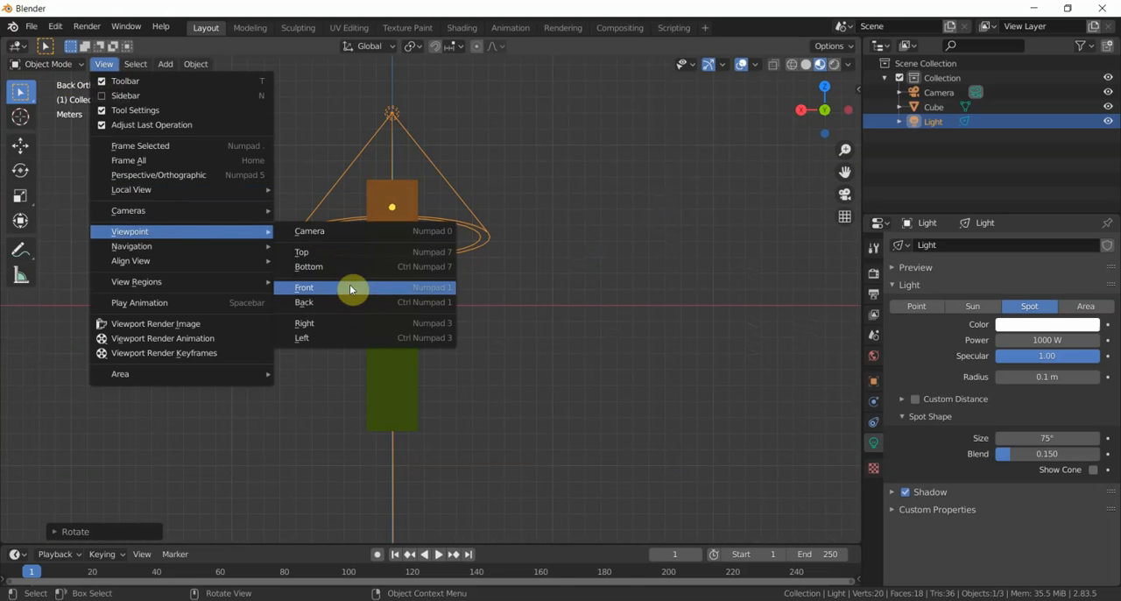
{"action": "left_click", "coordinate": [350, 323]}
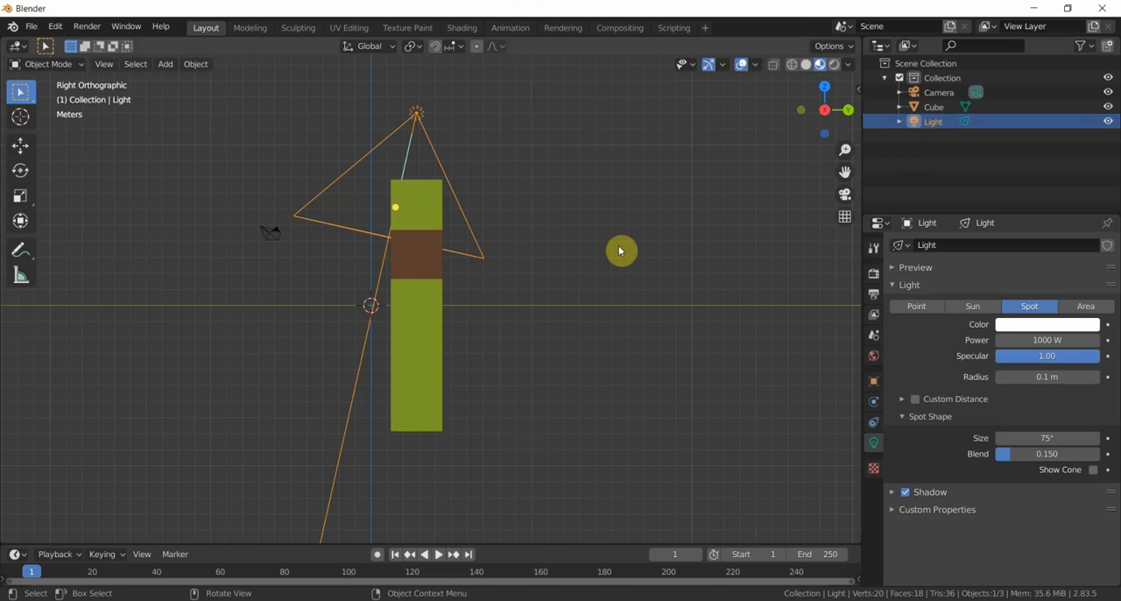
{"action": "key", "text": "r"}
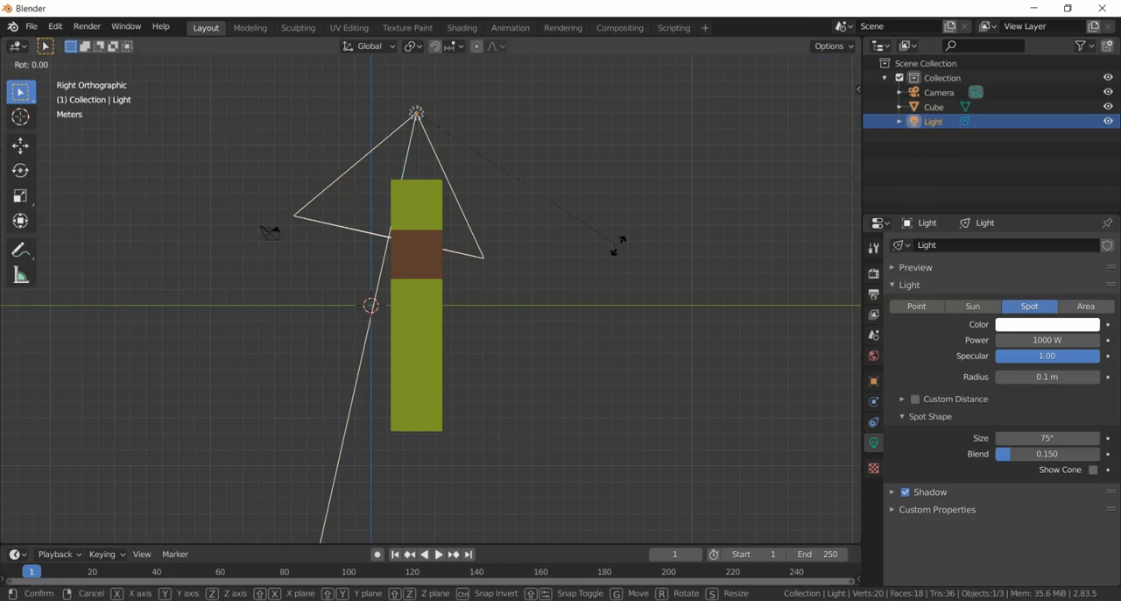
{"action": "key", "text": "x"}
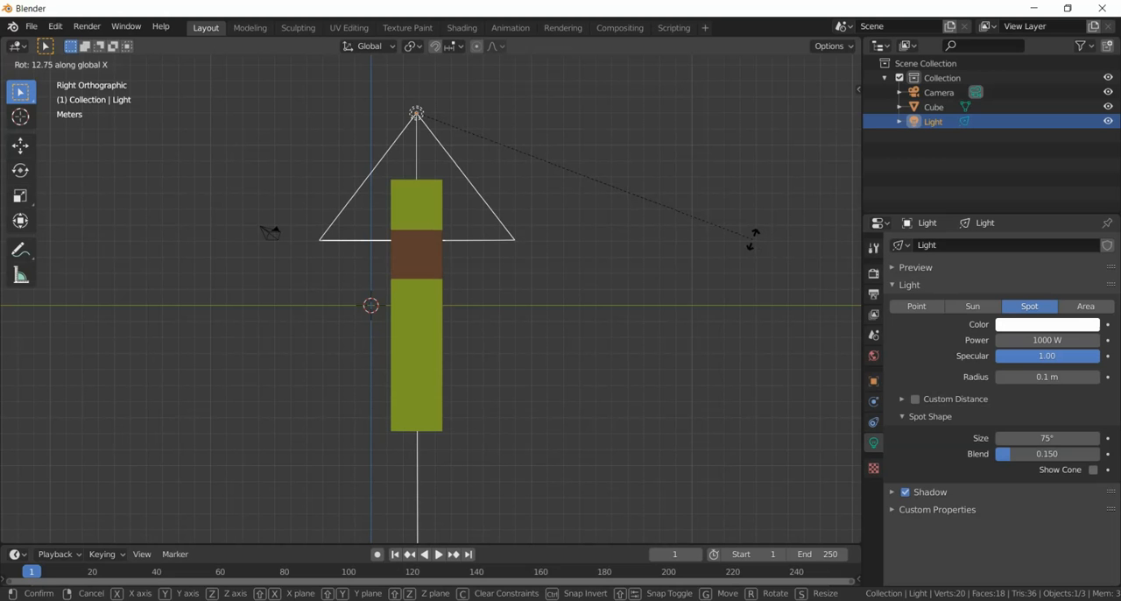
{"action": "left_click", "coordinate": [754, 244]}
- Expand the spot light's Shadow settings and review its options
{"action": "middle_click_drag", "start_coordinate": [688, 268], "coordinate": [671, 290]}
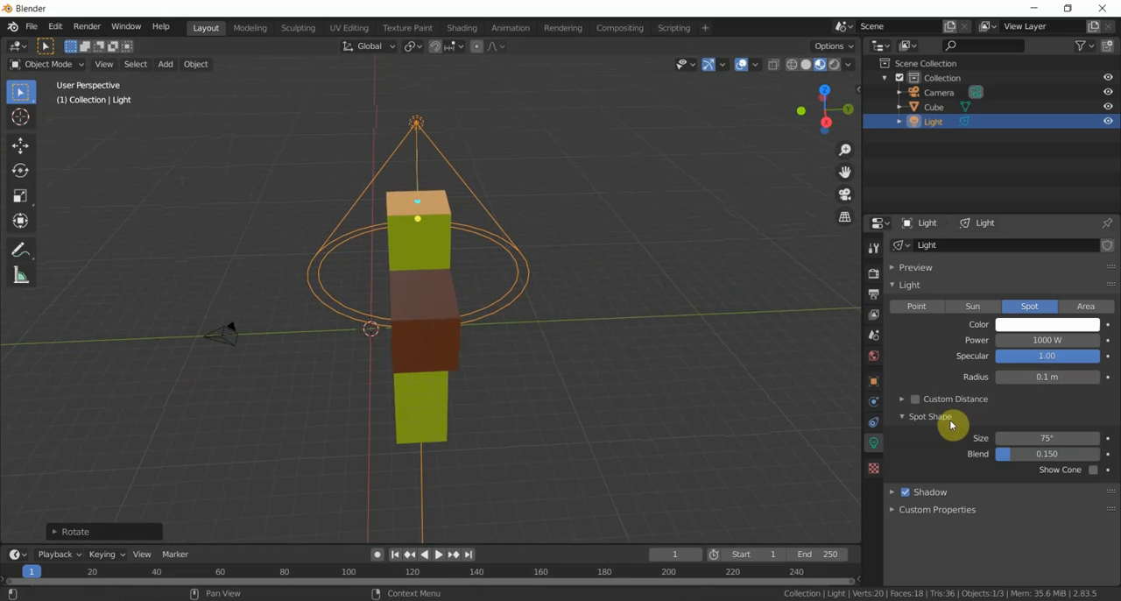
{"action": "left_click", "coordinate": [893, 495]}
{"action": "scroll", "coordinate": [920, 502], "scroll_direction": "down", "scroll_amount": 2}
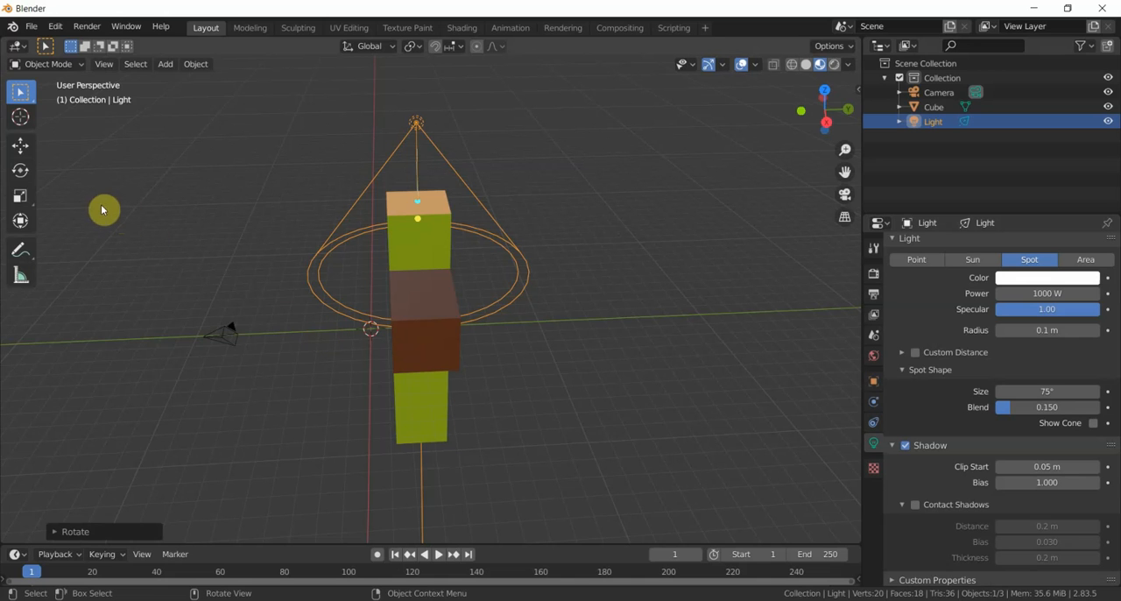
- Add a mesh plane at the 3D cursor and scale it uniformly by about 68.1 as a large floor
{"action": "left_click", "coordinate": [164, 64]}
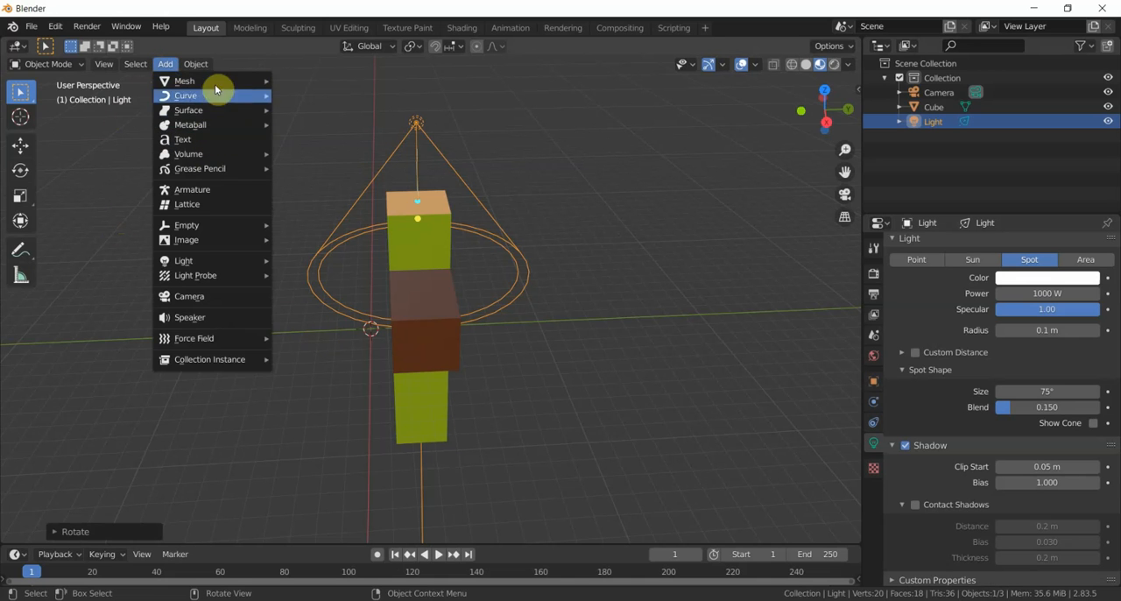
{"action": "mouse_move", "coordinate": [214, 83]}
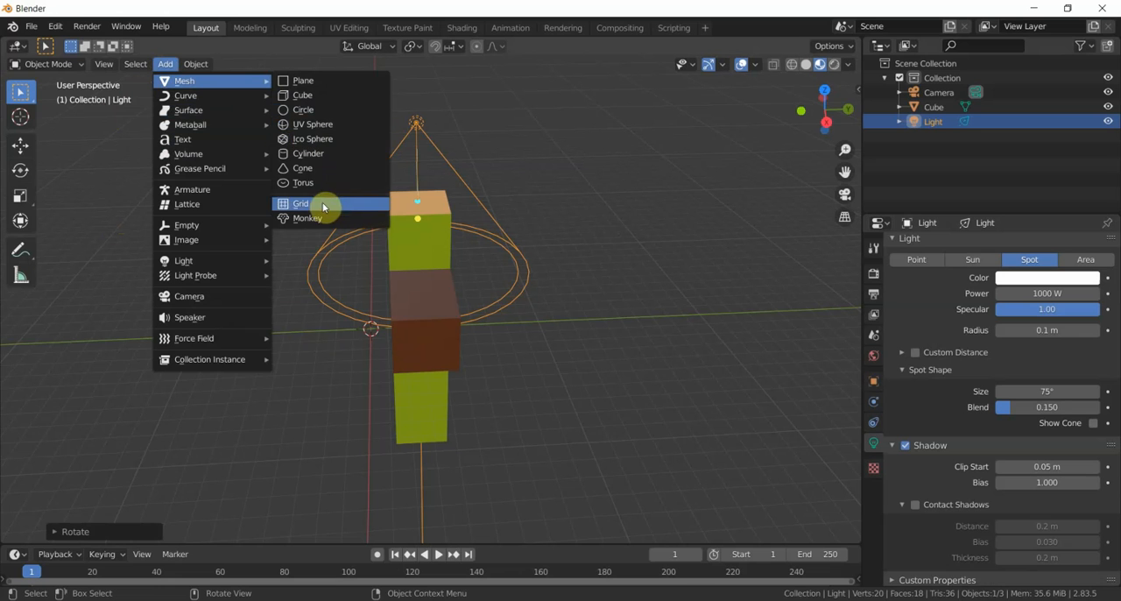
{"action": "left_click", "coordinate": [340, 81]}
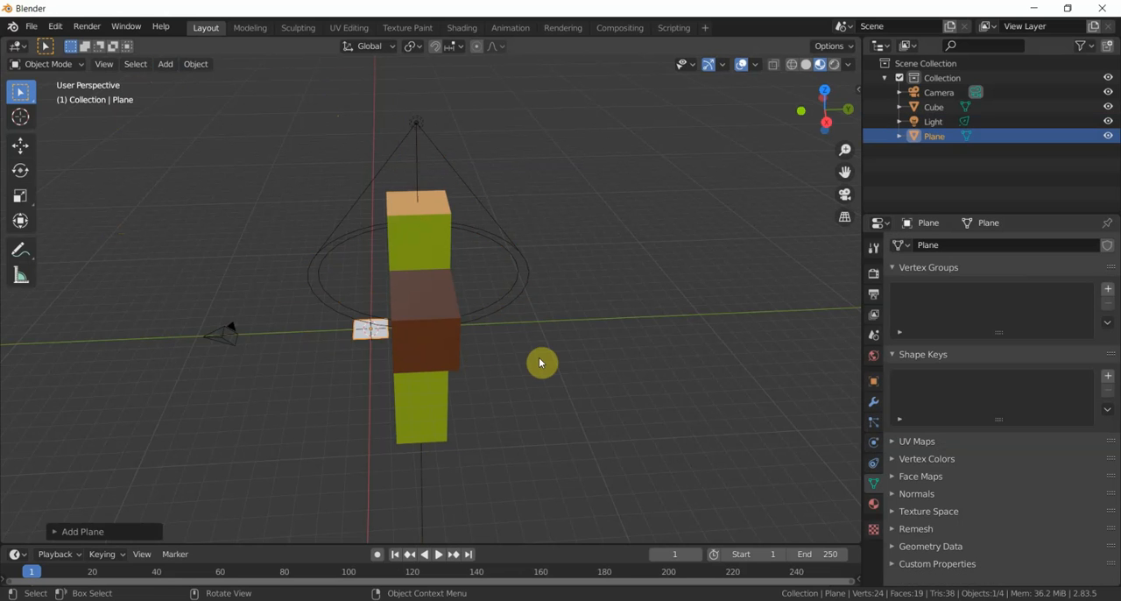
{"action": "key", "text": "s"}
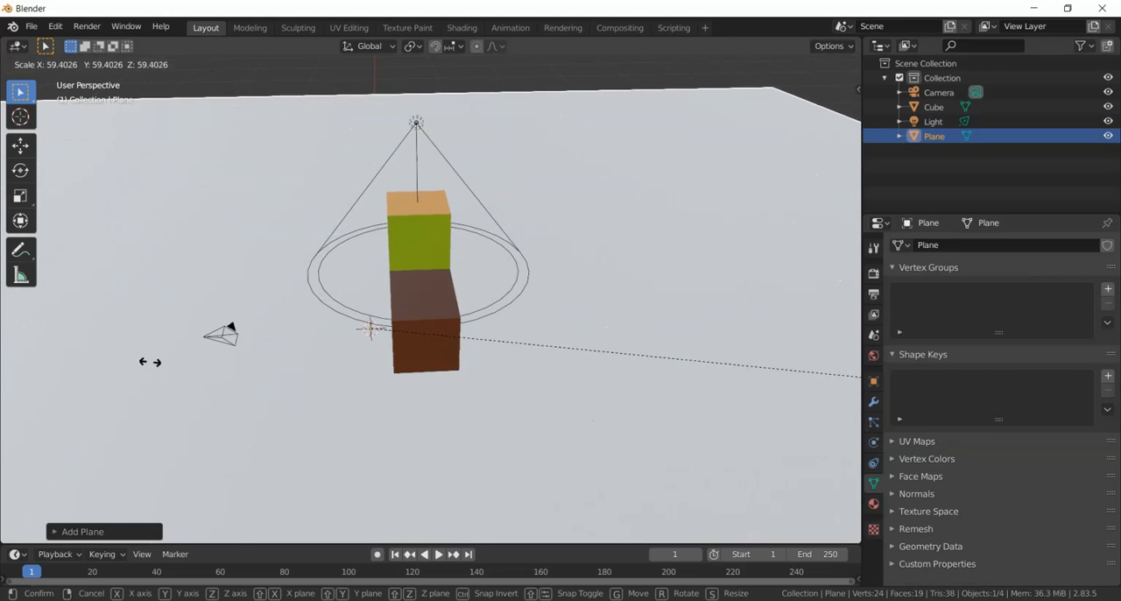
{"action": "left_click", "coordinate": [777, 428]}
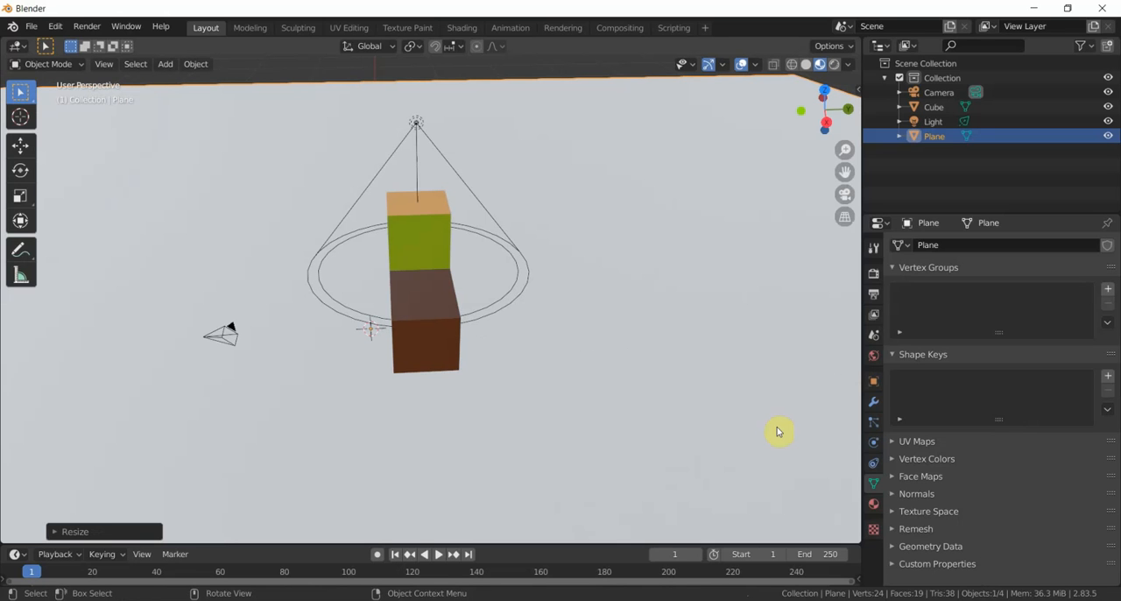
- In the right view, try to move the plane freely about 7.97 m down to the column's base, and undo the move
{"action": "left_click", "coordinate": [110, 70]}
{"action": "mouse_move", "coordinate": [149, 231]}
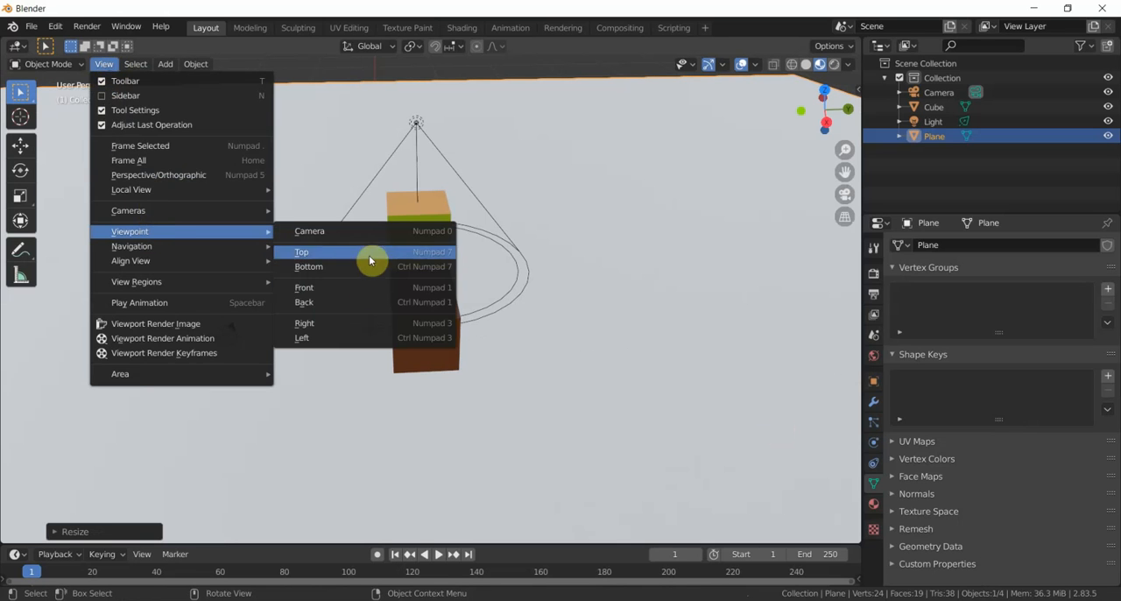
{"action": "left_click", "coordinate": [338, 323]}
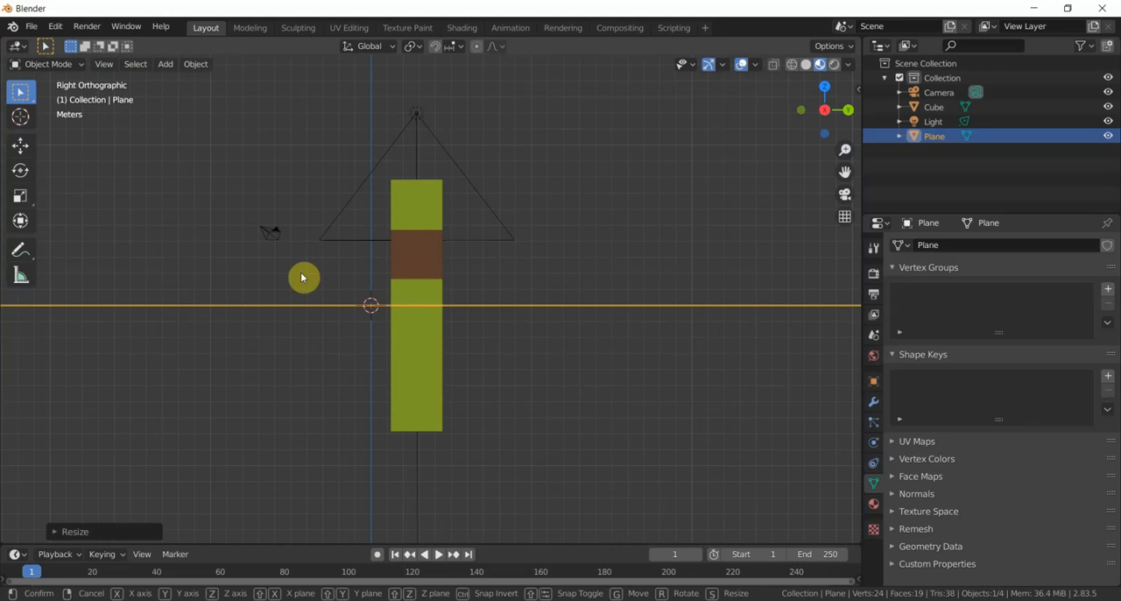
{"action": "key", "text": "g"}
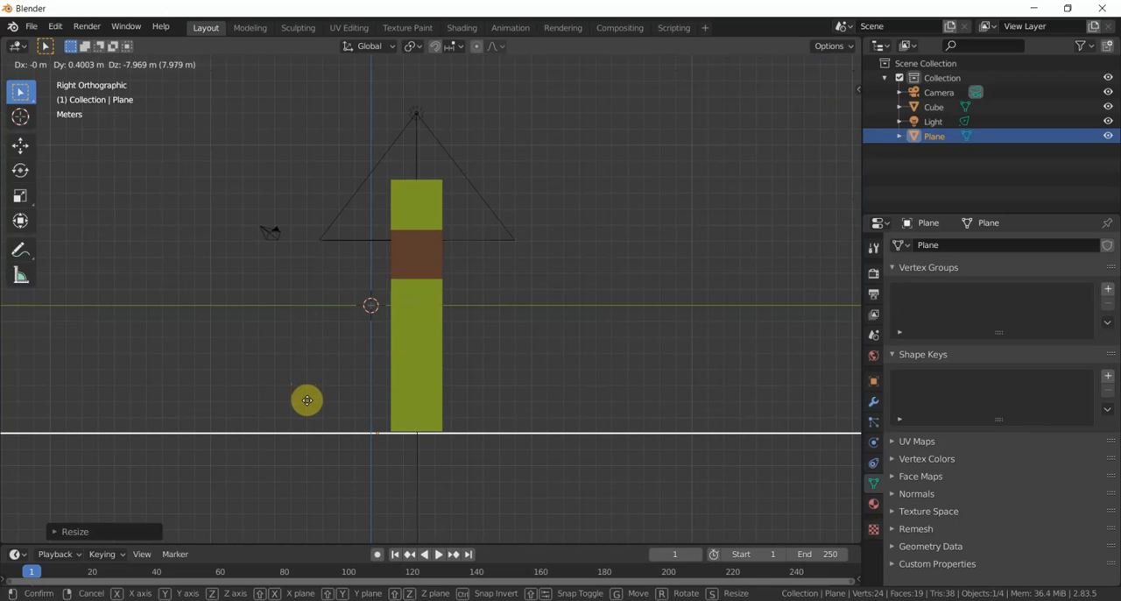
{"action": "left_click", "coordinate": [308, 400]}
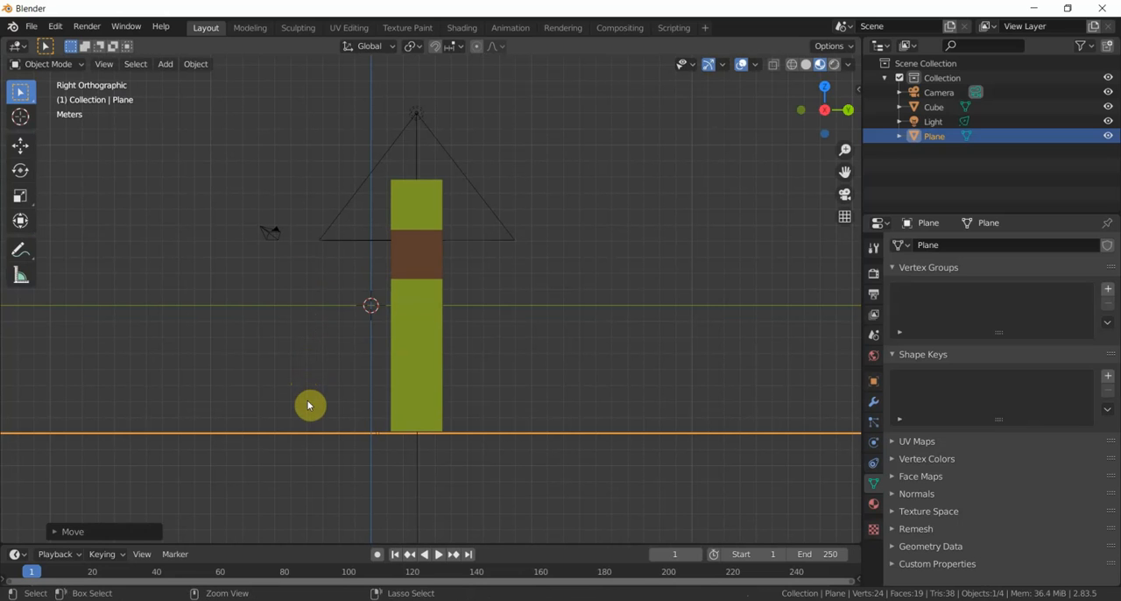
{"action": "key", "text": "ctrl+z"}
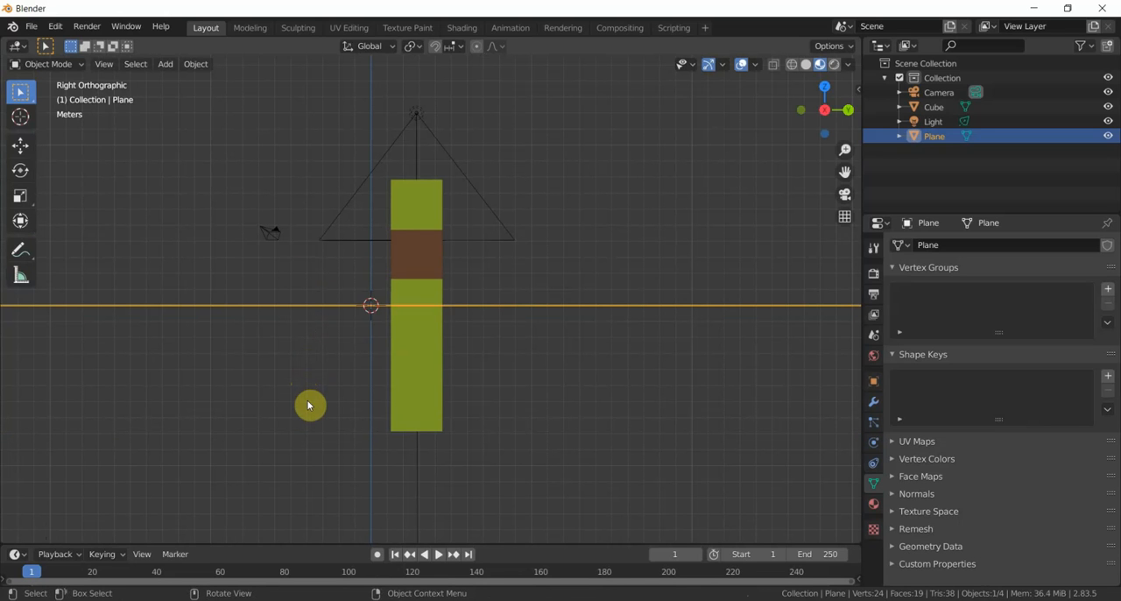
- Move the plane about 7.93 m down along the global Z axis to the column's base
{"action": "key", "text": "g"}
{"action": "key", "text": "z"}
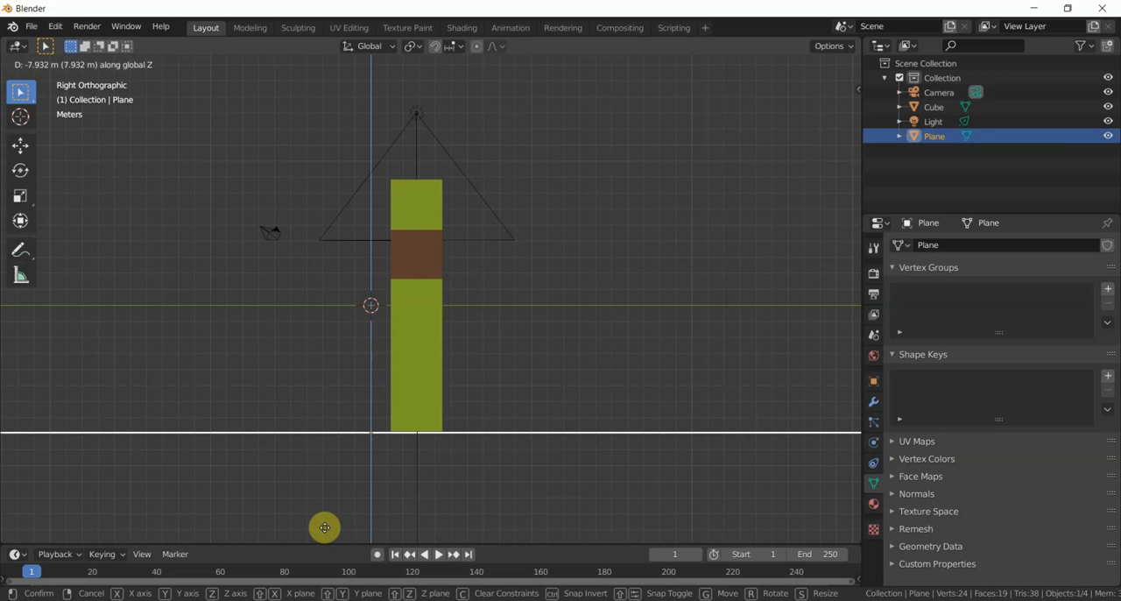
{"action": "left_click", "coordinate": [325, 528]}
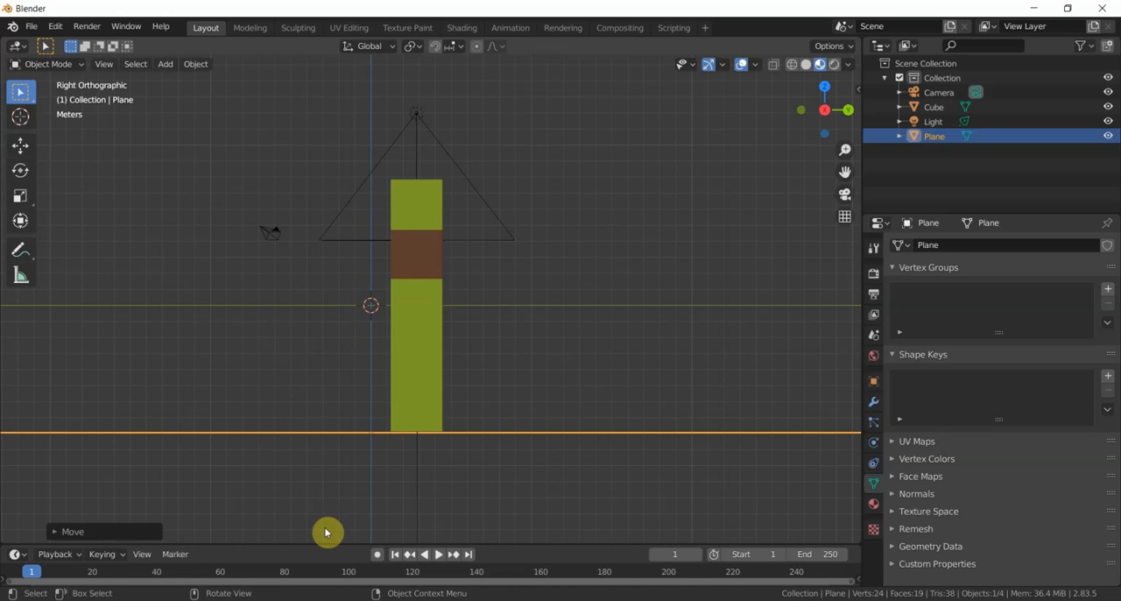
- Select the spot light above the column and enable Show Cone in its spot shape settings
{"action": "middle_click_drag", "start_coordinate": [282, 318], "coordinate": [237, 352]}
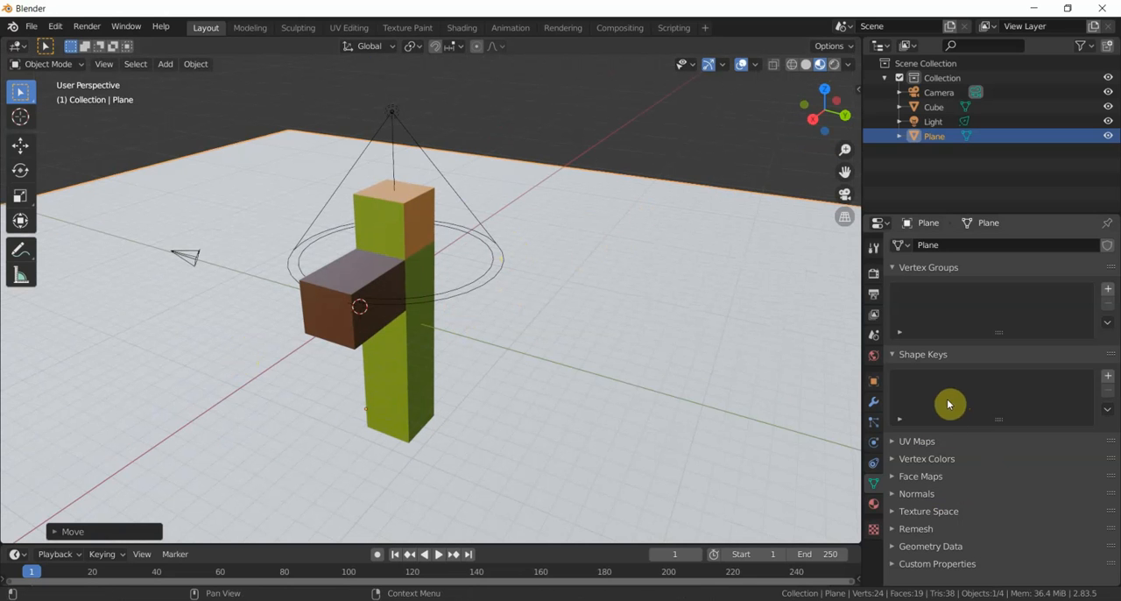
{"action": "left_click", "coordinate": [941, 127]}
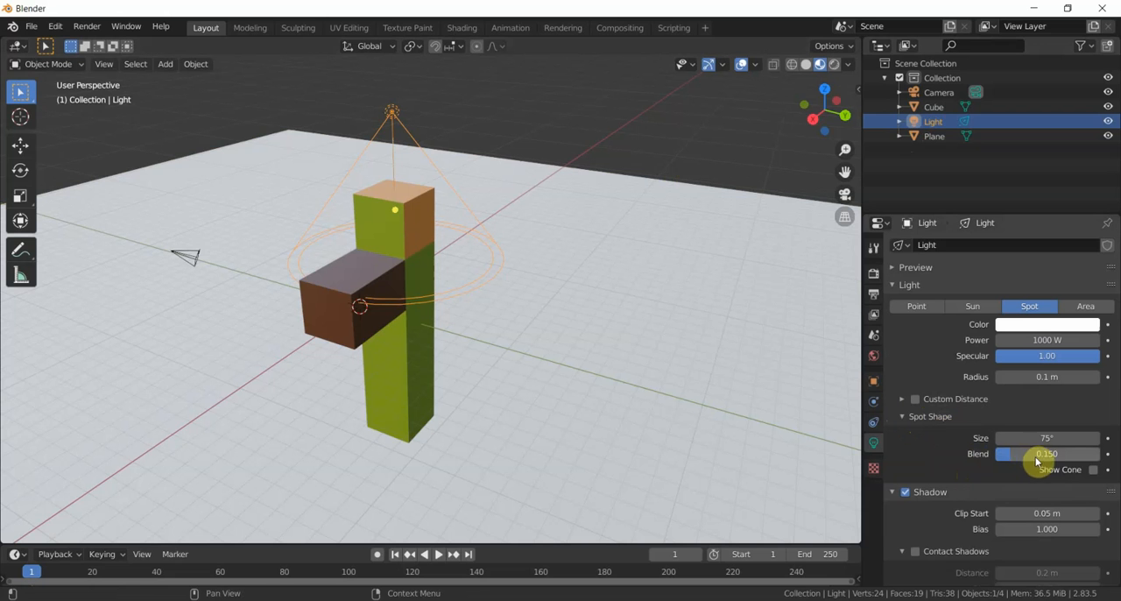
{"action": "left_click", "coordinate": [1095, 471]}
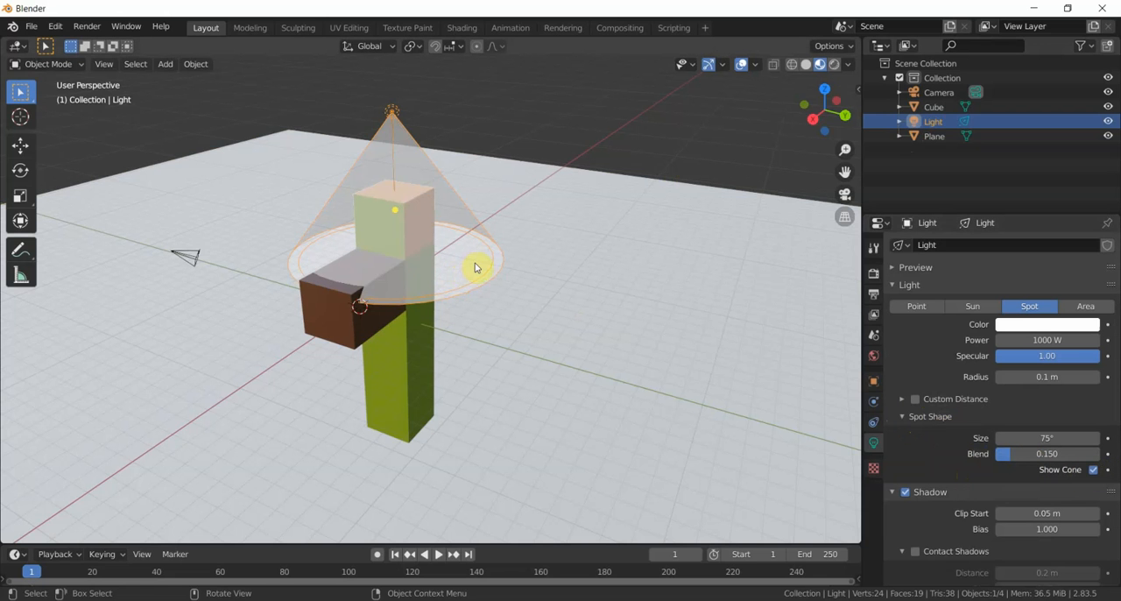
{"action": "middle_click_drag", "start_coordinate": [476, 267], "coordinate": [519, 269]}
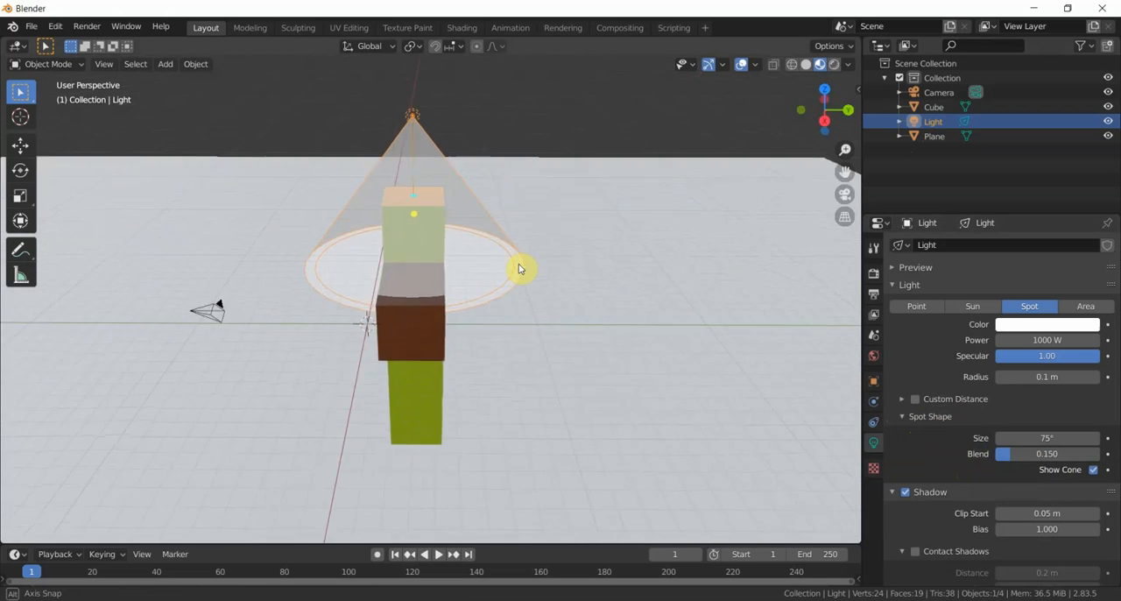
- Set the spot light's power to 10000 W and its radius to 0.4 m
{"action": "left_click", "coordinate": [1046, 340]}
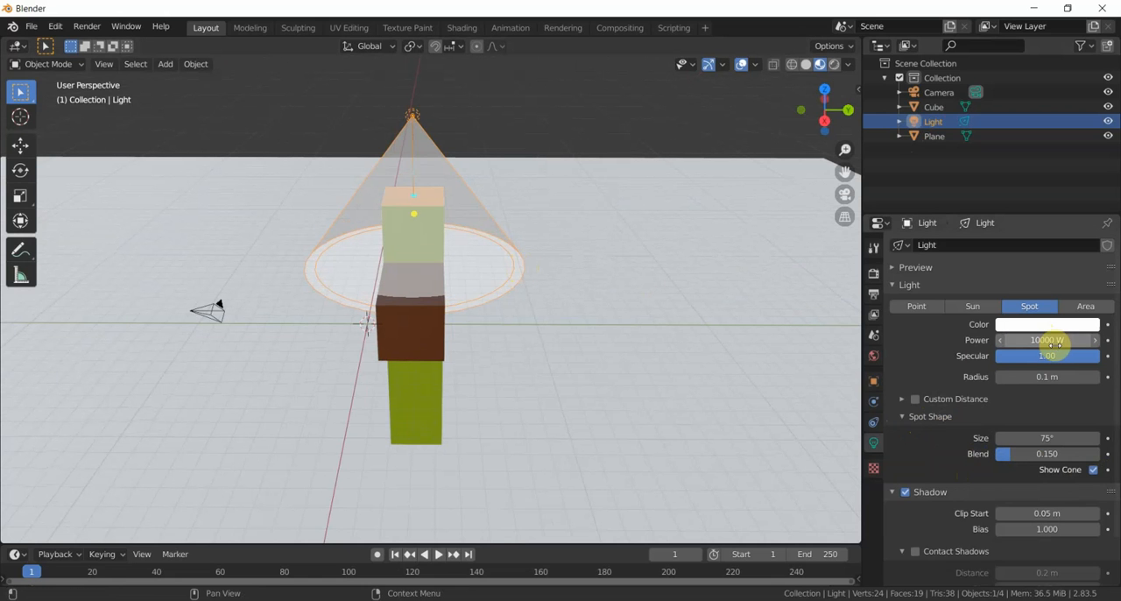
{"action": "key", "text": "Return"}
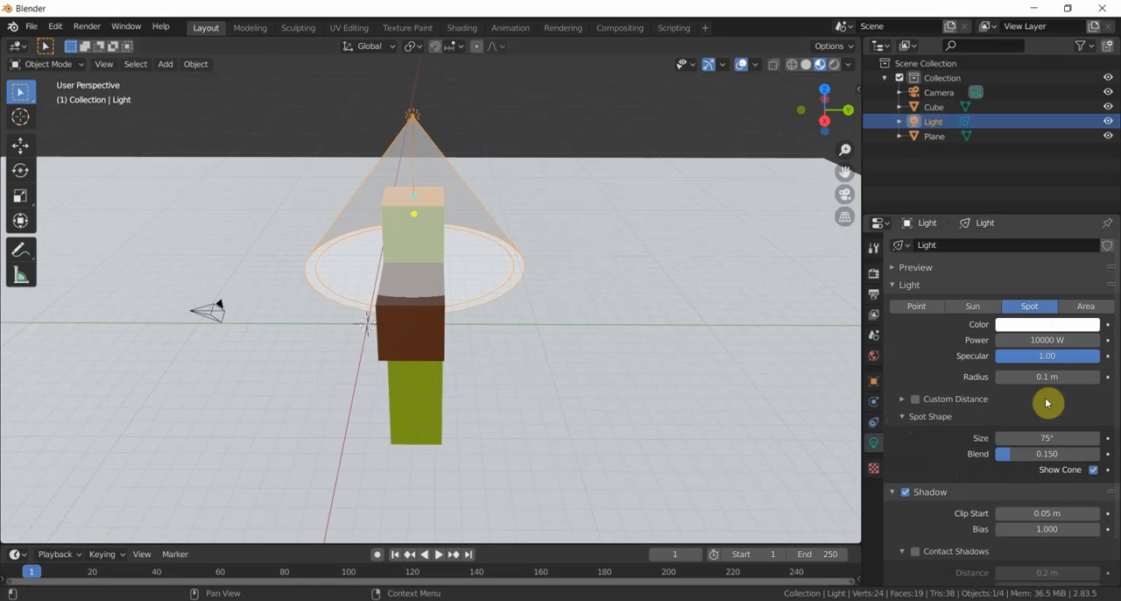
{"action": "left_click", "coordinate": [1056, 377]}
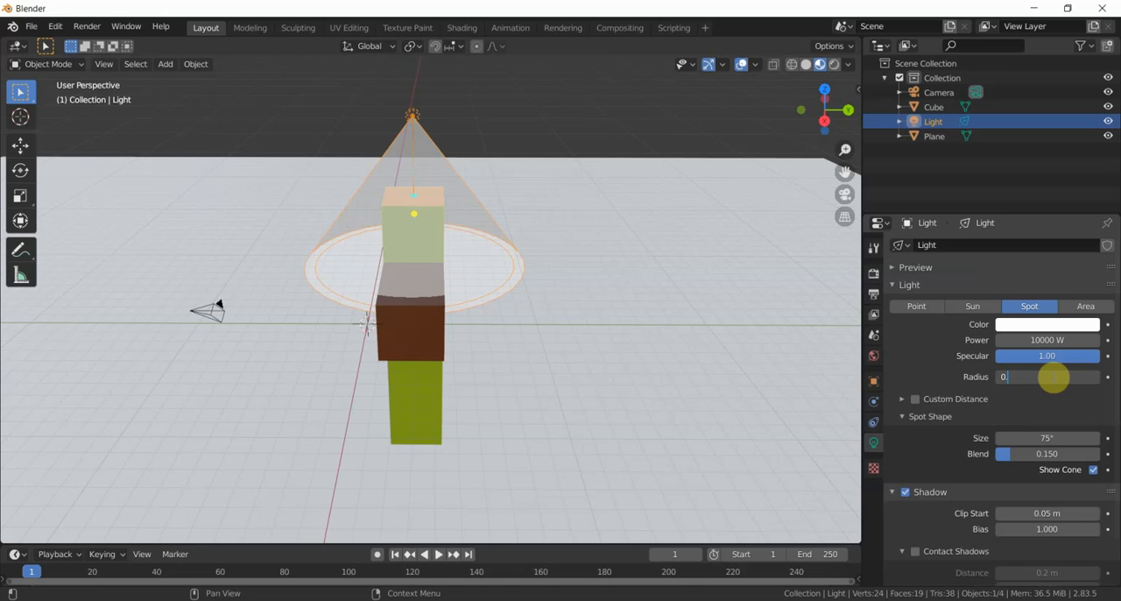
{"action": "key", "text": "Return"}
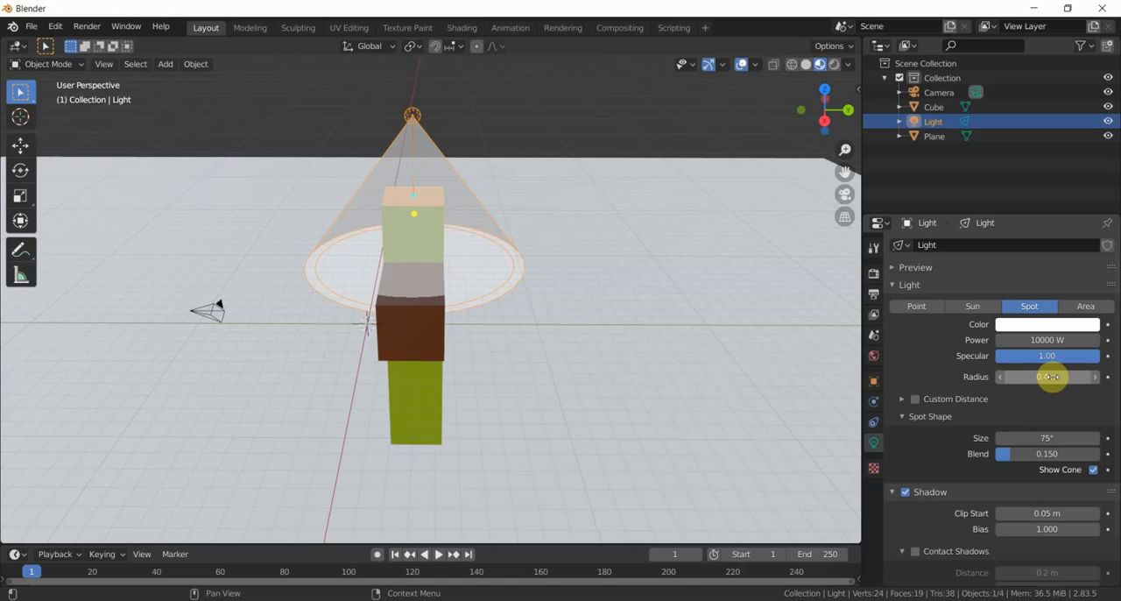
- Widen the spot light's cone, first trying a size of 90° and settling on 120°
{"action": "left_click", "coordinate": [1075, 440]}
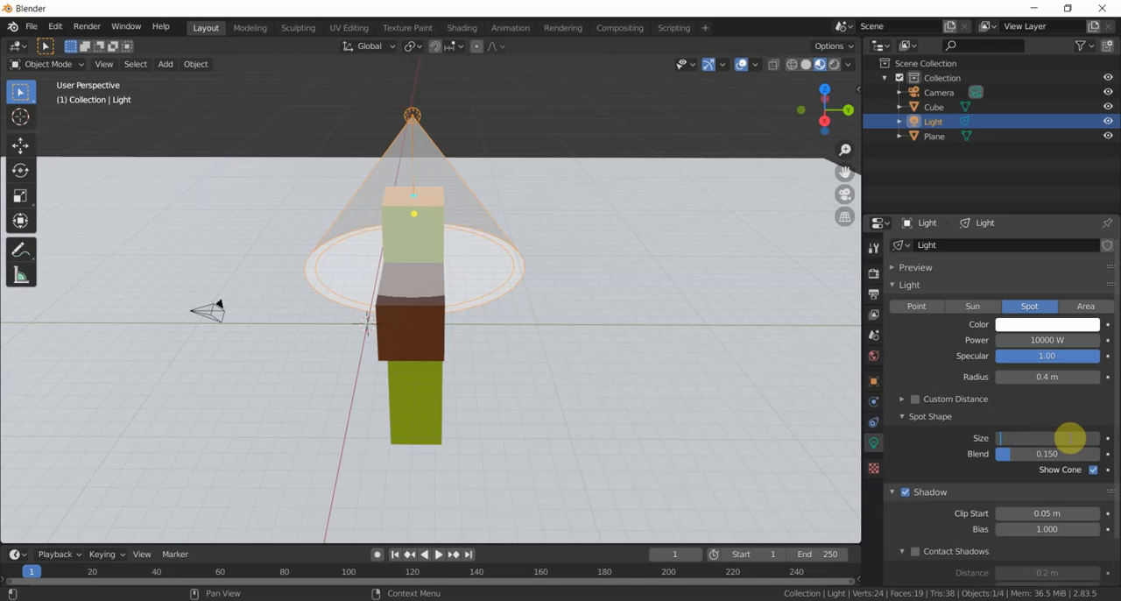
{"action": "type", "text": "90"}
{"action": "key", "text": "Return"}
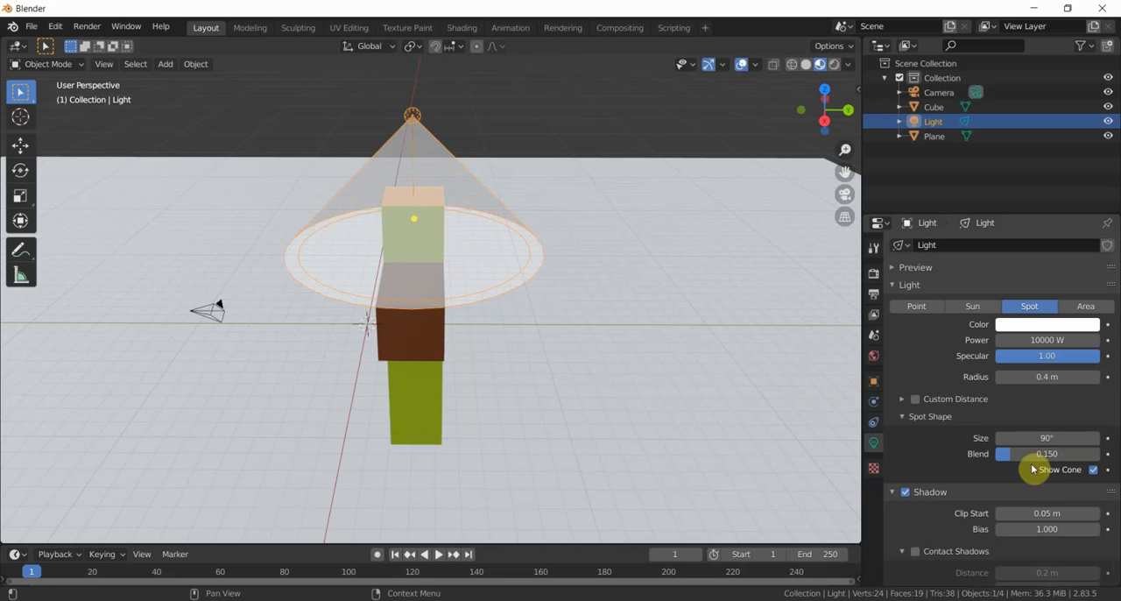
{"action": "left_click", "coordinate": [1050, 438]}
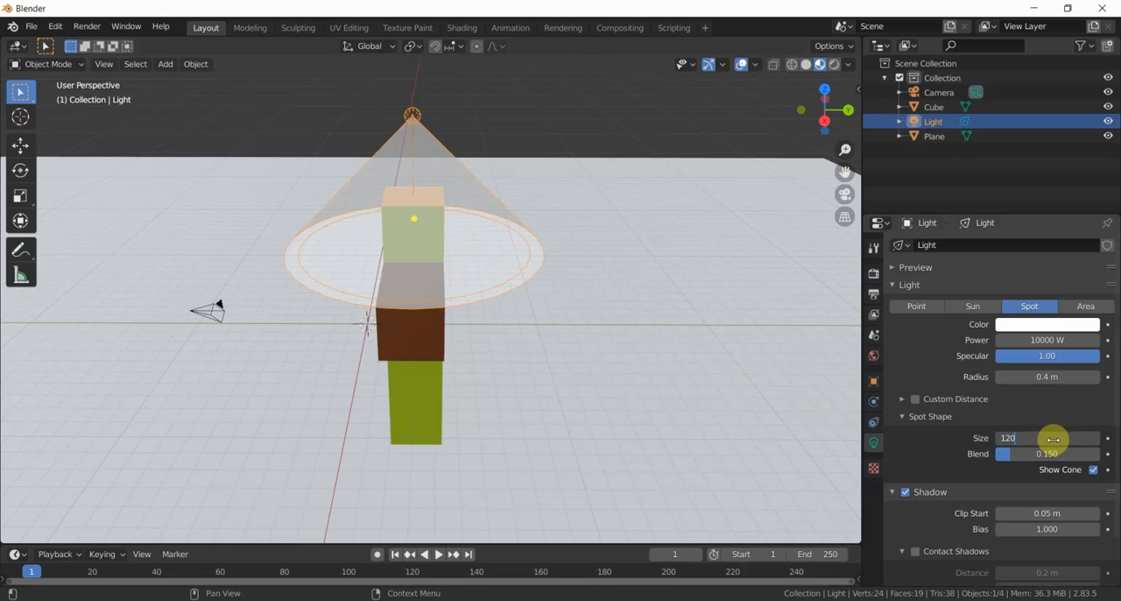
{"action": "key", "text": "Return"}
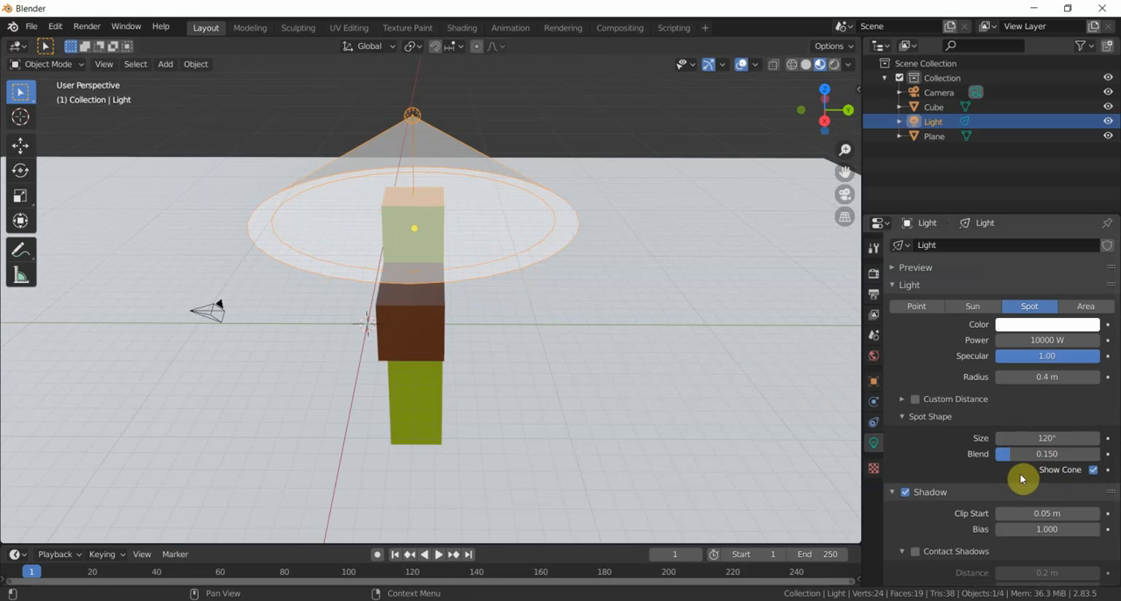
- Enable Custom Distance for the spot light and set the distance to 90 m
{"action": "scroll", "coordinate": [1028, 506], "scroll_direction": "down", "scroll_amount": 3}
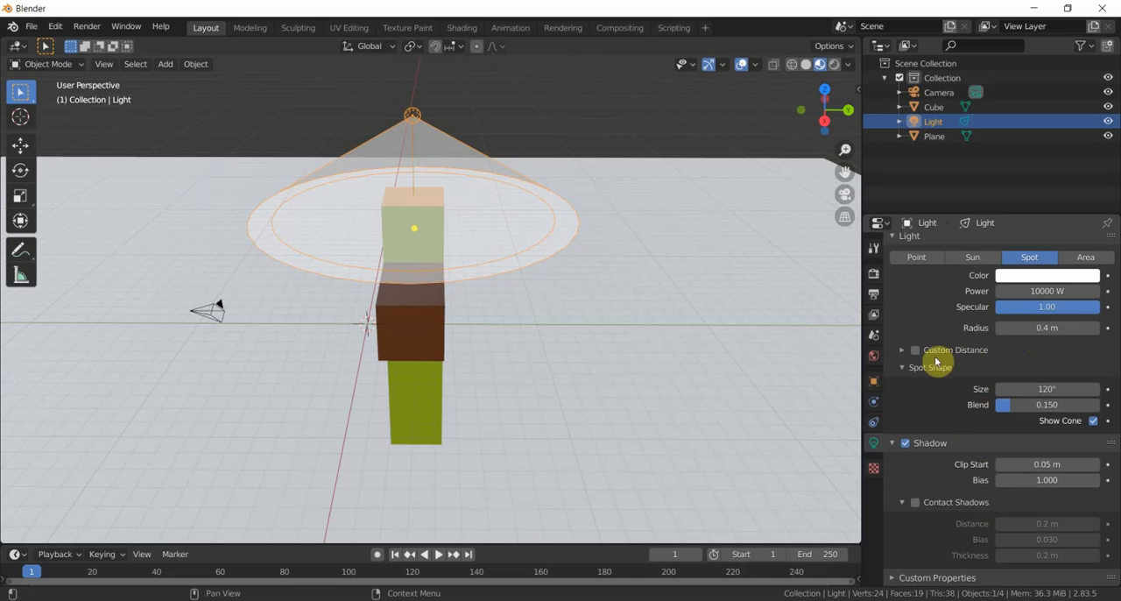
{"action": "left_click", "coordinate": [902, 350]}
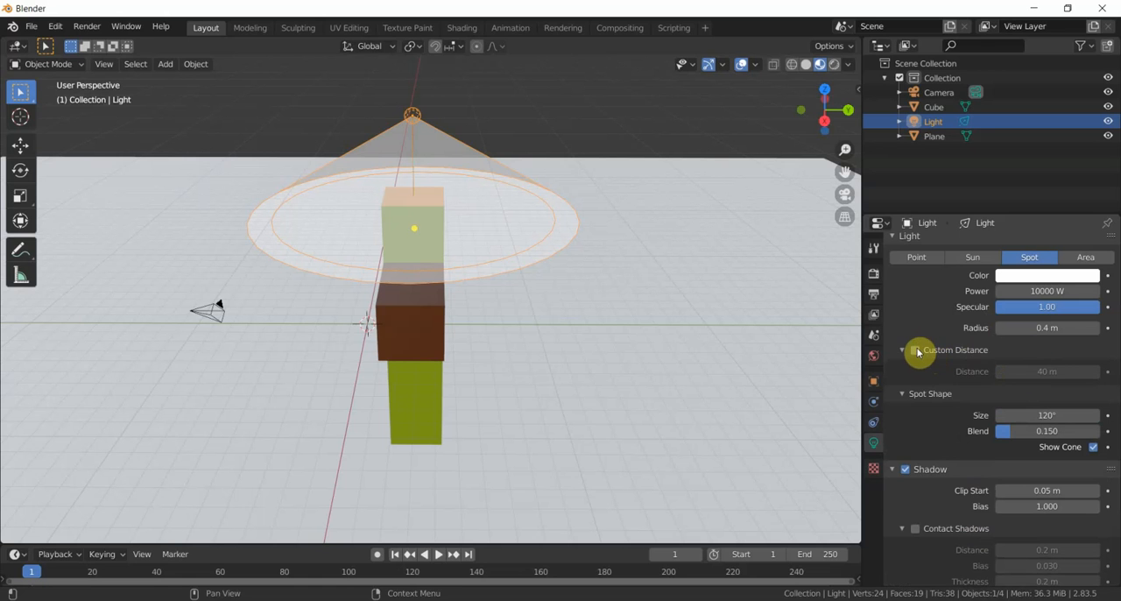
{"action": "left_click", "coordinate": [915, 350]}
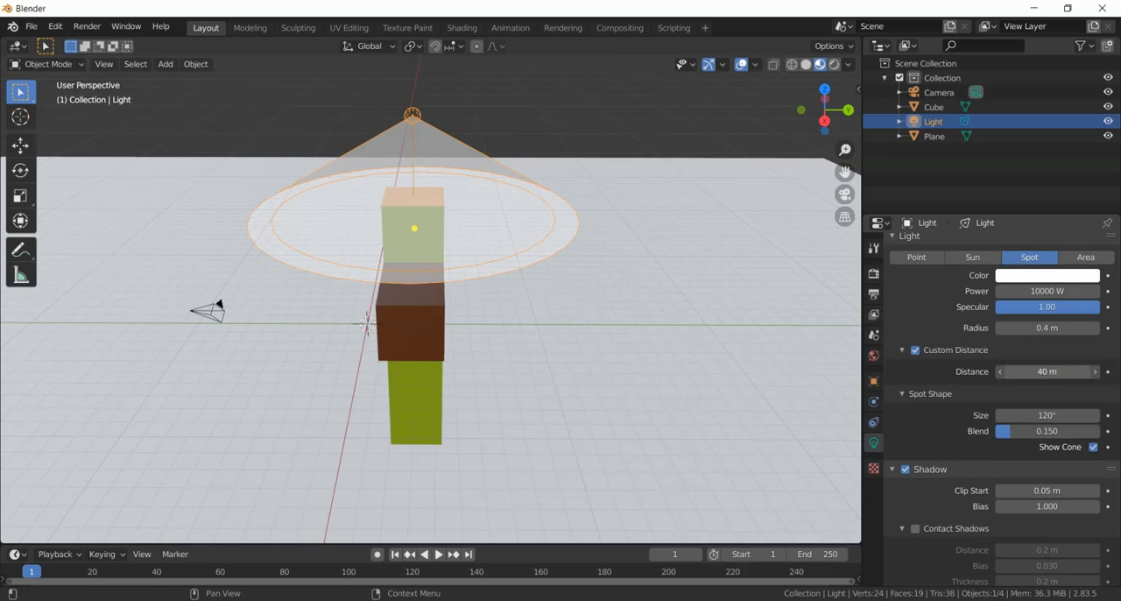
{"action": "left_click", "coordinate": [1046, 372]}
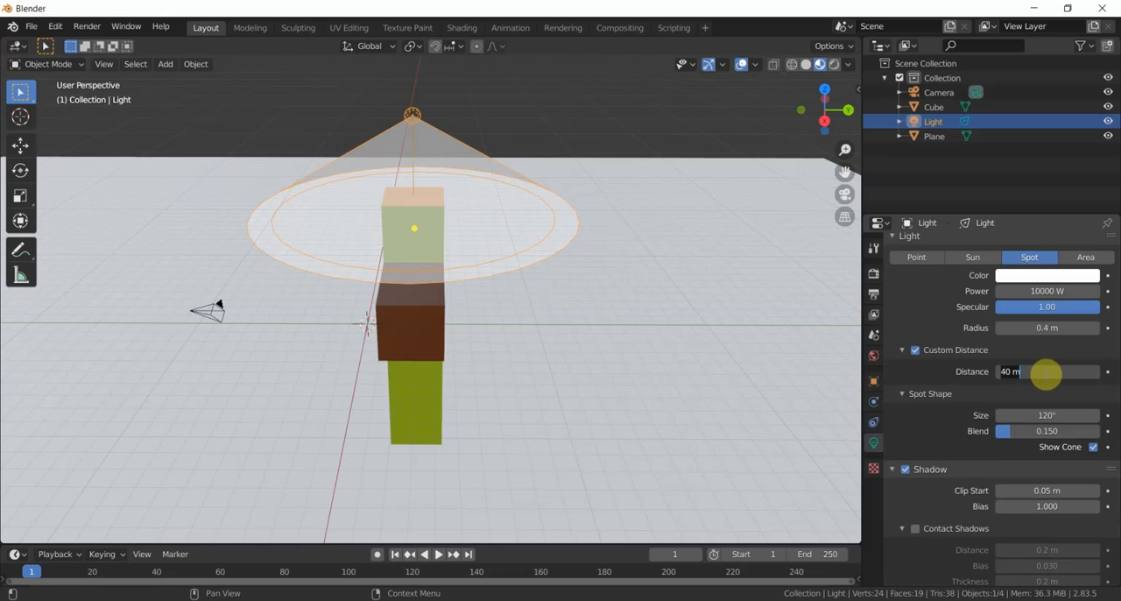
{"action": "key", "text": "Return"}
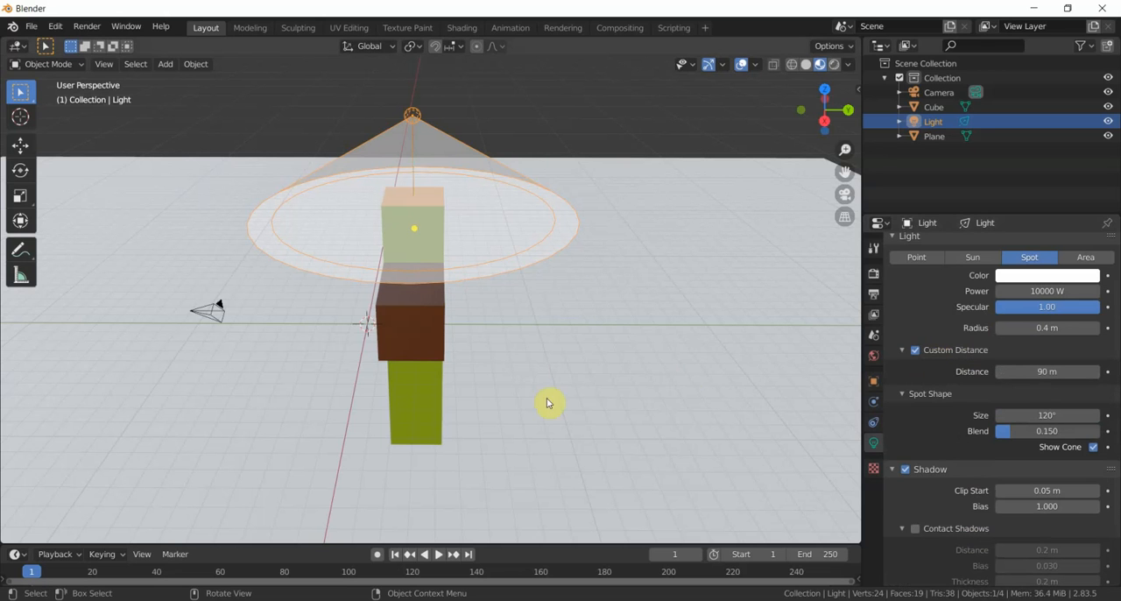
- Preview the scene in Rendered viewport shading and enable Ambient Occlusion in the Eevee render settings, examining the column's shadow on the floor
{"action": "left_click", "coordinate": [836, 65]}
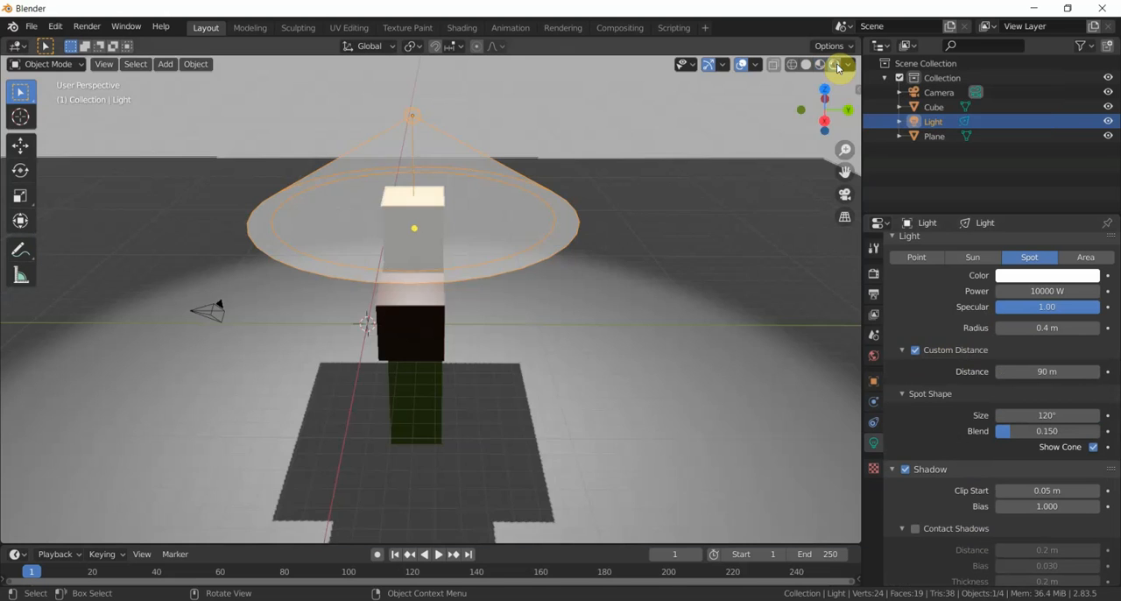
{"action": "middle_click_drag", "start_coordinate": [545, 349], "coordinate": [548, 325]}
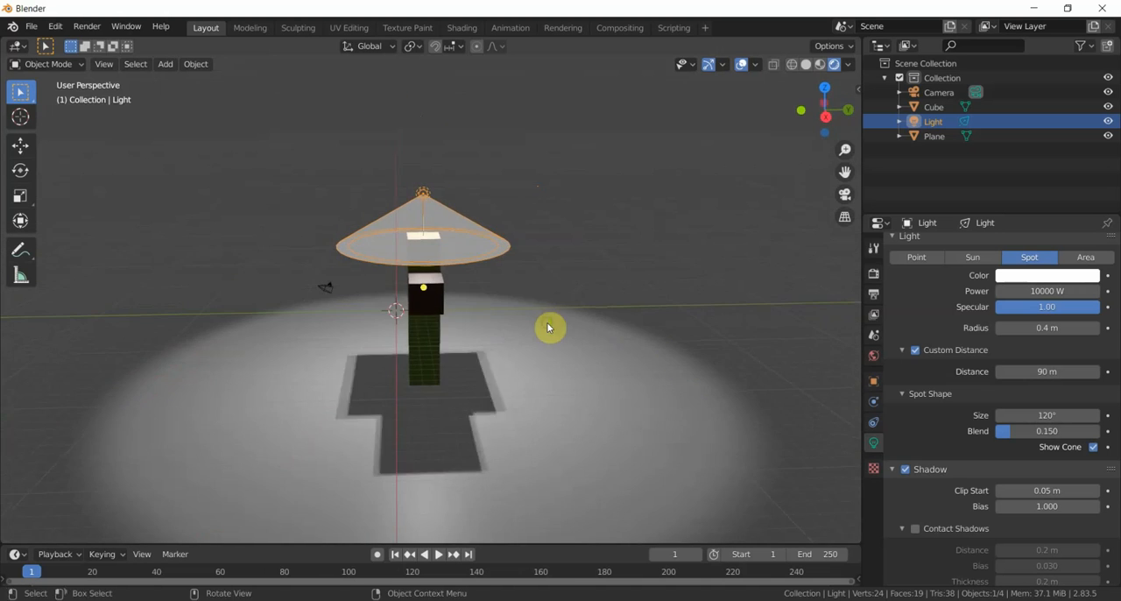
{"action": "left_click", "coordinate": [873, 274]}
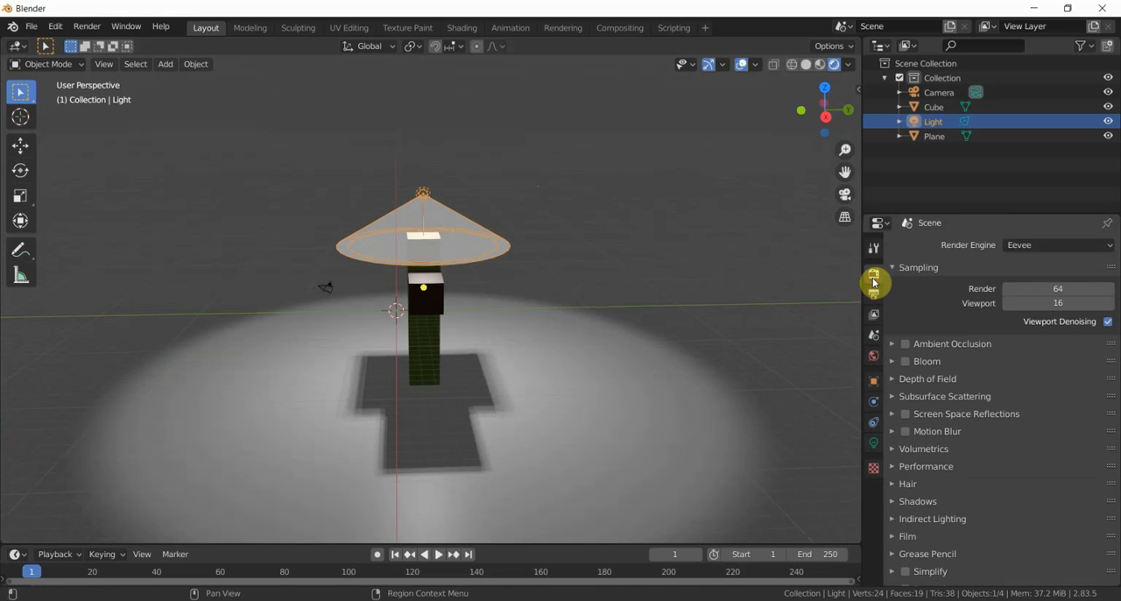
{"action": "left_click", "coordinate": [894, 346]}
{"action": "left_click", "coordinate": [905, 347]}
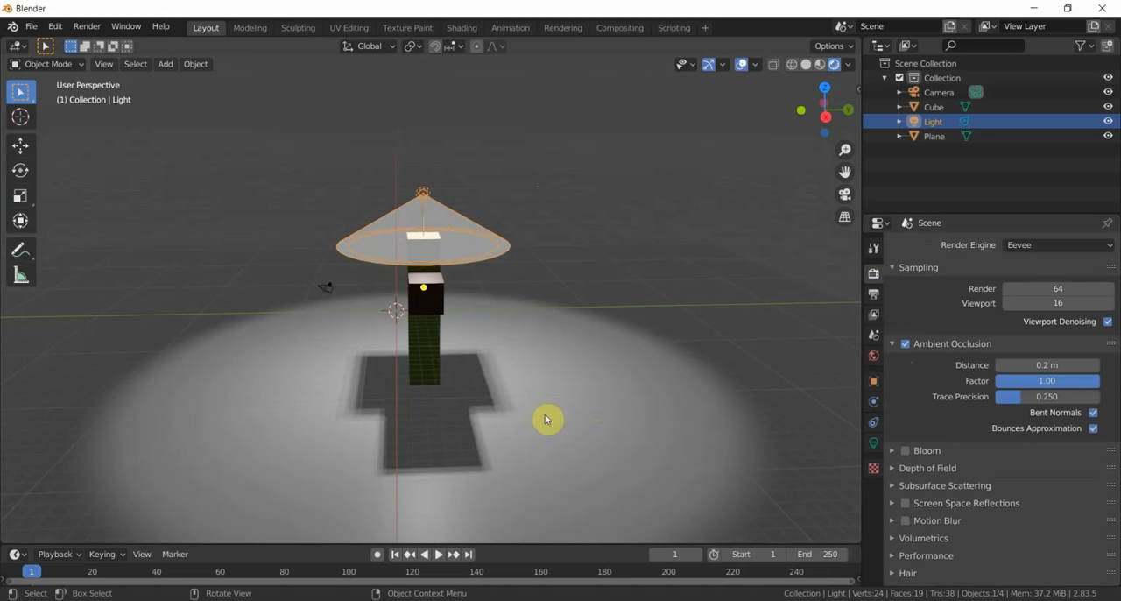
{"action": "middle_click_drag", "start_coordinate": [553, 379], "coordinate": [518, 385]}
{"action": "middle_click_drag", "start_coordinate": [443, 435], "coordinate": [485, 444]}
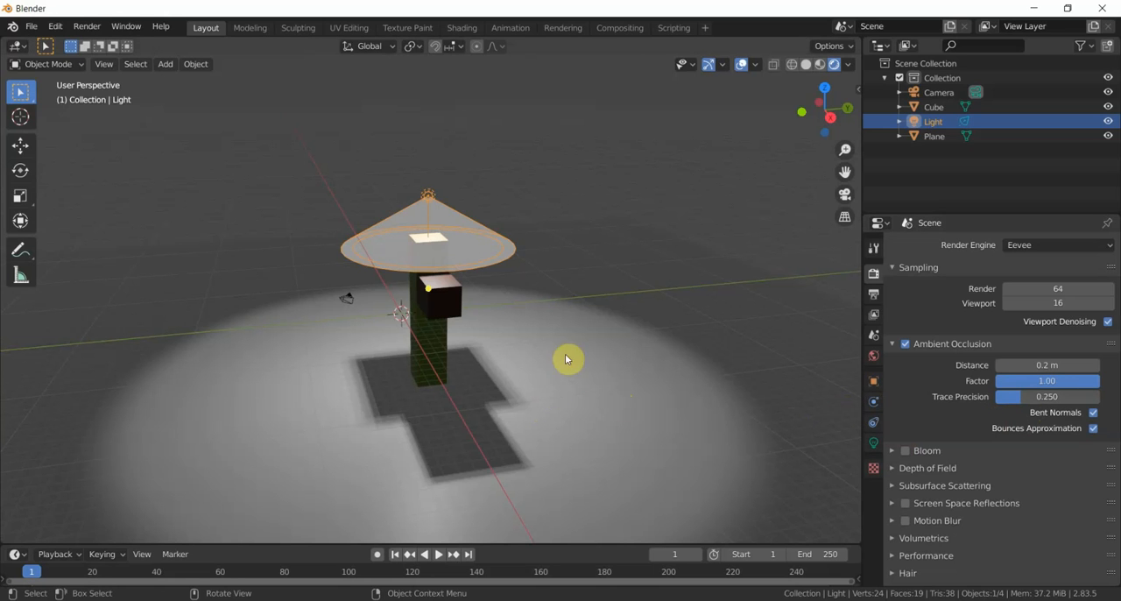
{"action": "mouse_move", "coordinate": [552, 383]}
{"action": "middle_mouse_down"}
{"action": "mouse_move", "coordinate": [474, 380]}
{"action": "mouse_move", "coordinate": [561, 384]}
{"action": "middle_mouse_up"}
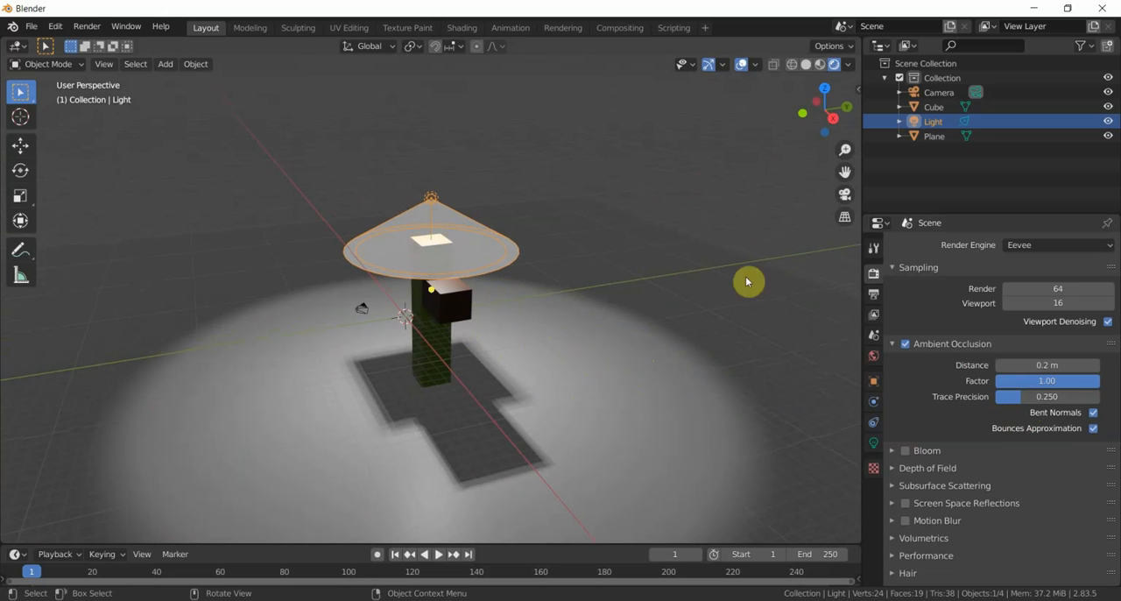
- Compare the light as Point, Sun, Spot and Area types in the rendered preview, and set it back to Spot
{"action": "left_click", "coordinate": [873, 443]}
{"action": "left_click", "coordinate": [923, 260]}
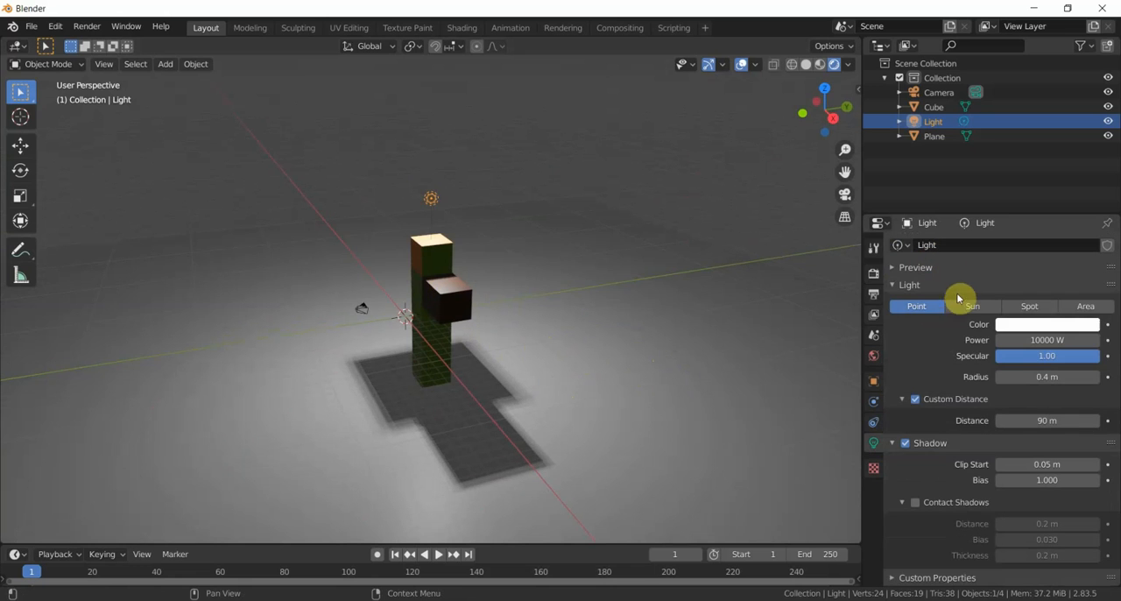
{"action": "left_click", "coordinate": [968, 308]}
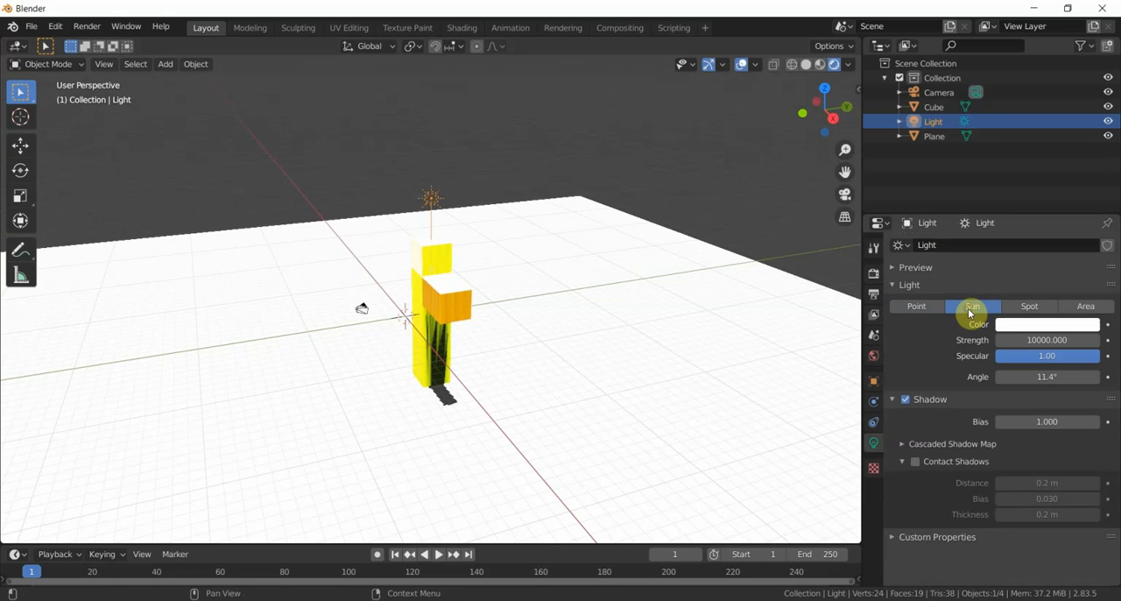
{"action": "left_click", "coordinate": [1030, 308]}
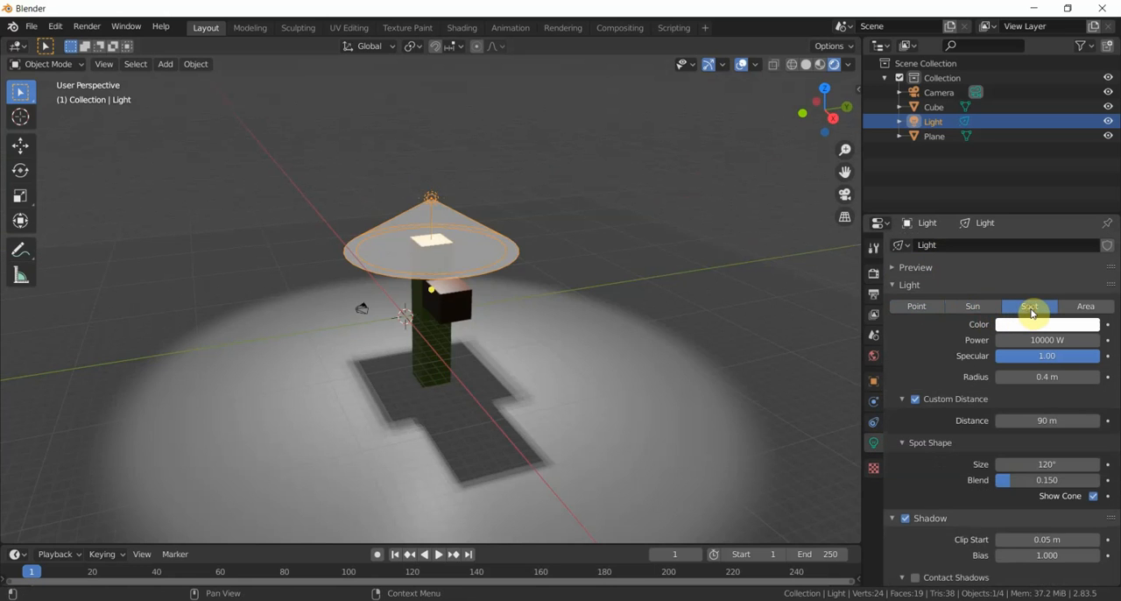
{"action": "left_click", "coordinate": [1089, 310]}
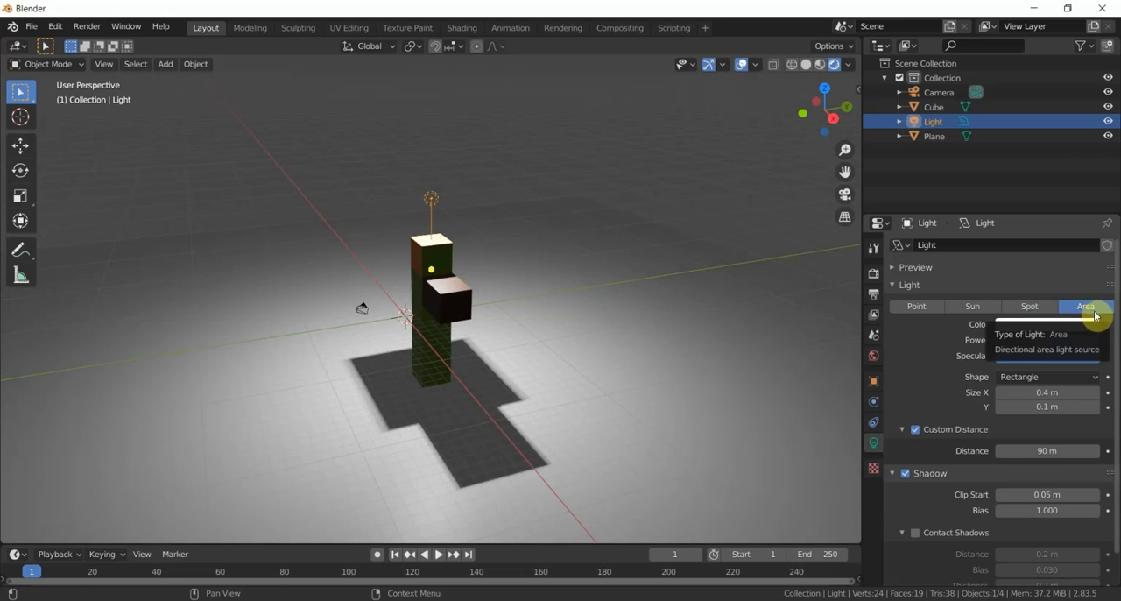
{"action": "left_click", "coordinate": [1033, 307]}
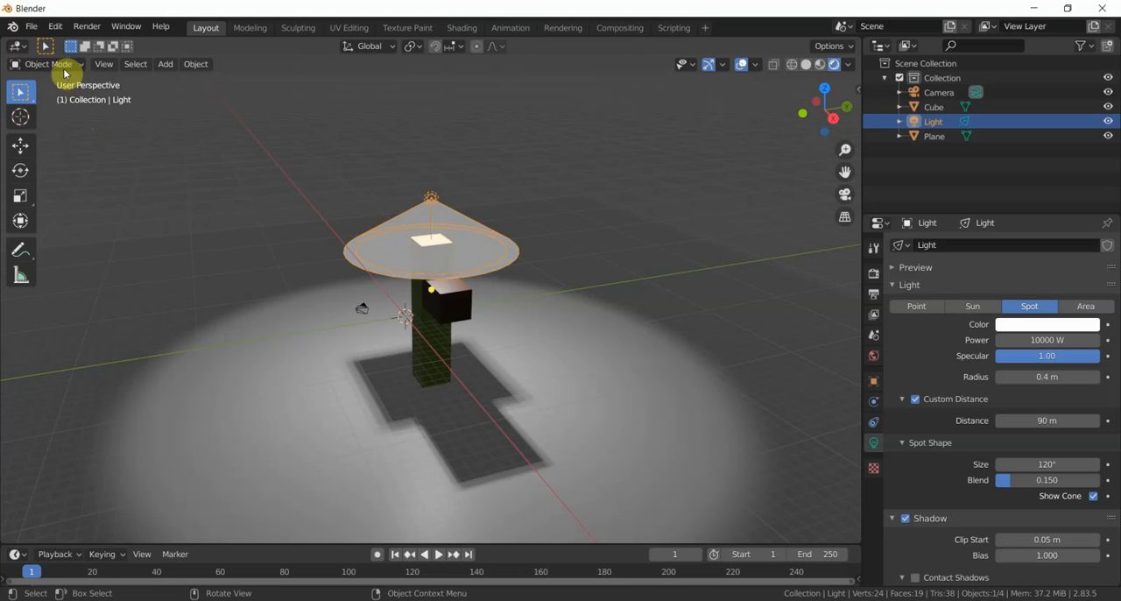
- Open the recent file merde10.blend without saving the current scene, and view its column and lights from several angles
{"action": "left_click", "coordinate": [31, 26]}
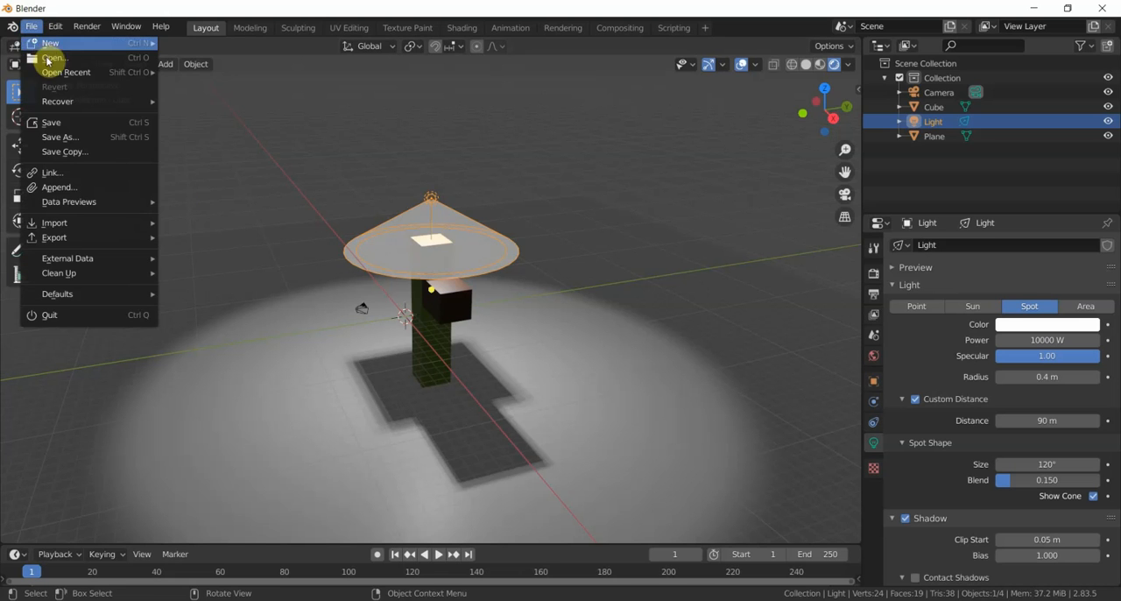
{"action": "mouse_move", "coordinate": [73, 73]}
{"action": "left_click", "coordinate": [186, 71]}
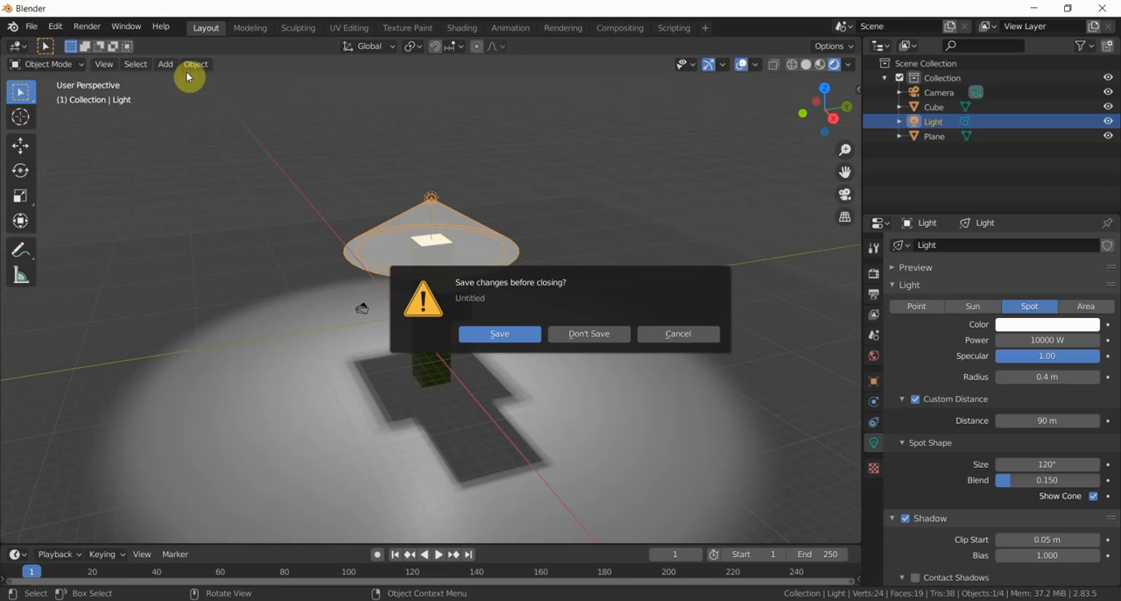
{"action": "left_click", "coordinate": [594, 337]}
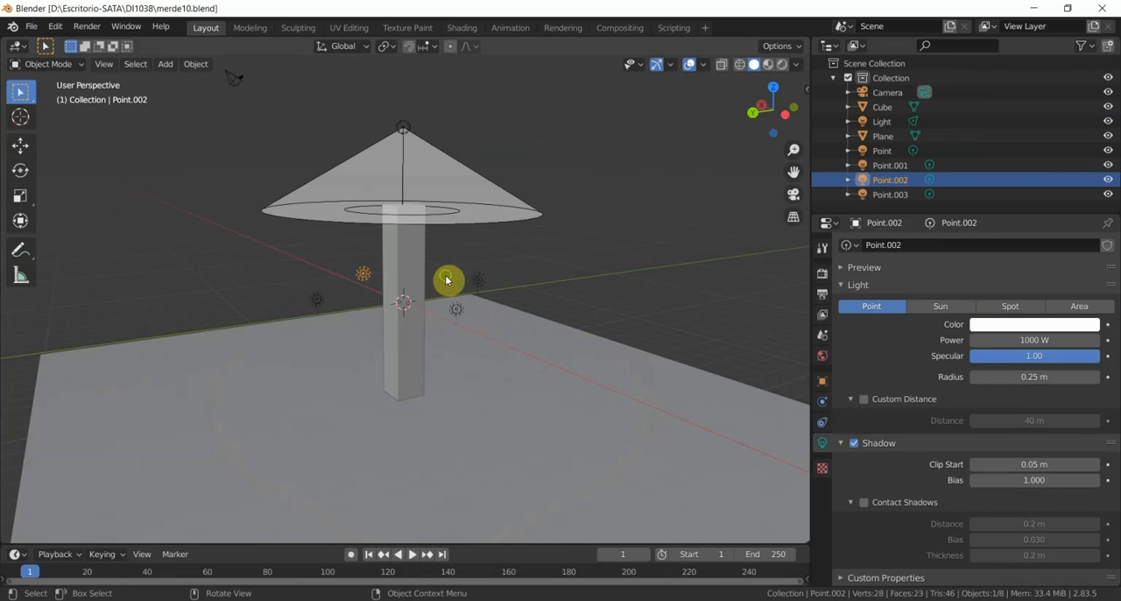
{"action": "middle_click_drag", "start_coordinate": [450, 280], "coordinate": [568, 289]}
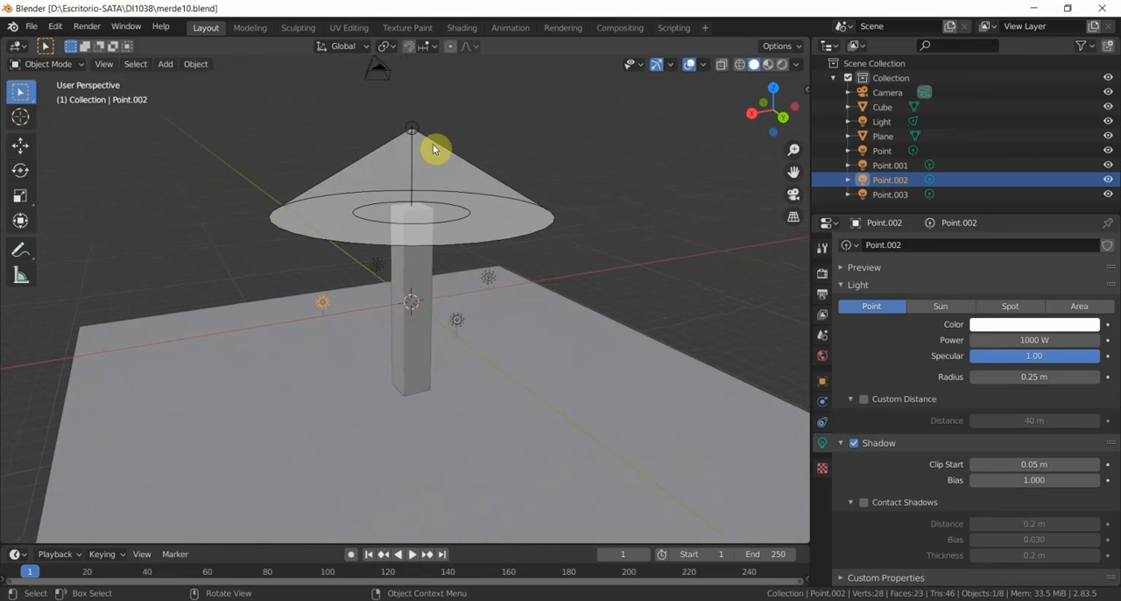
{"action": "middle_click_drag", "start_coordinate": [475, 143], "coordinate": [488, 152]}
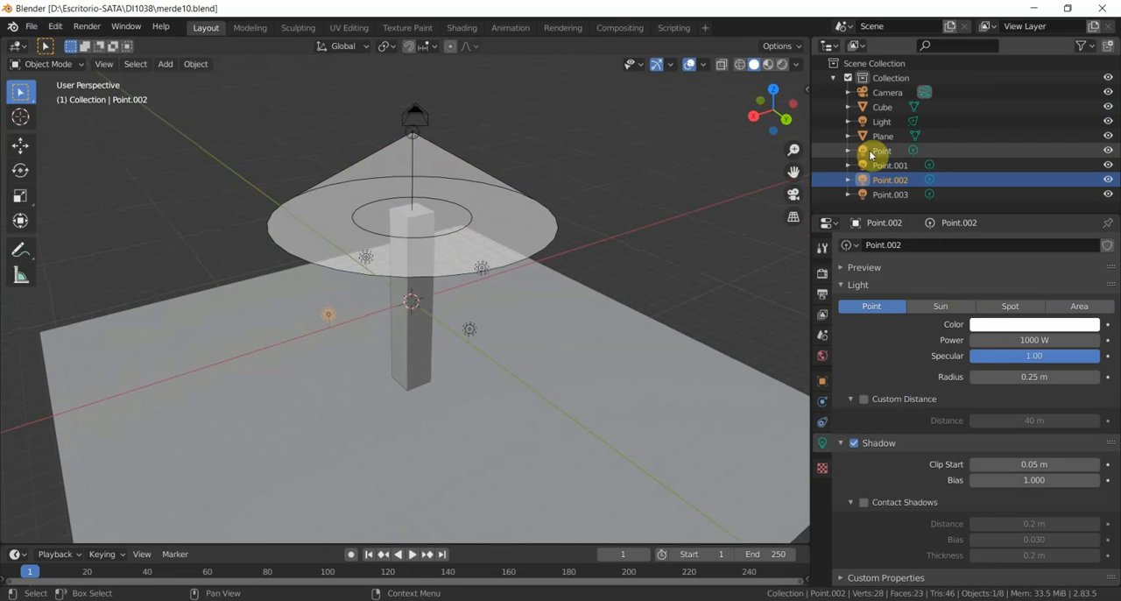
- Inspect the light settings of the spot light and each surrounding point light, viewing their placement around the column from several sides
{"action": "left_click", "coordinate": [412, 134]}
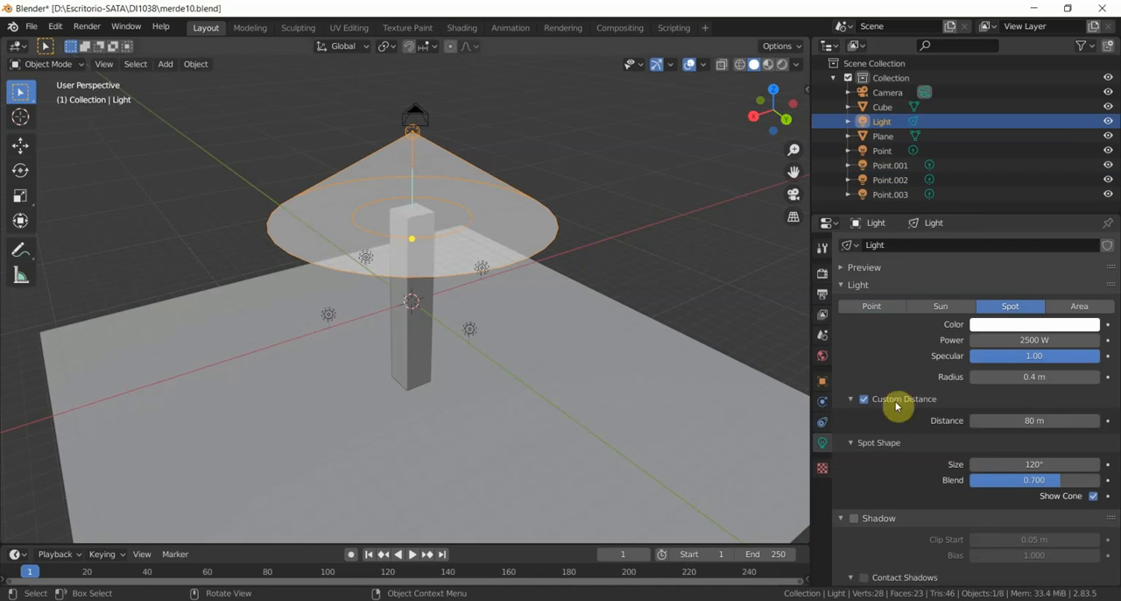
{"action": "left_click", "coordinate": [332, 320]}
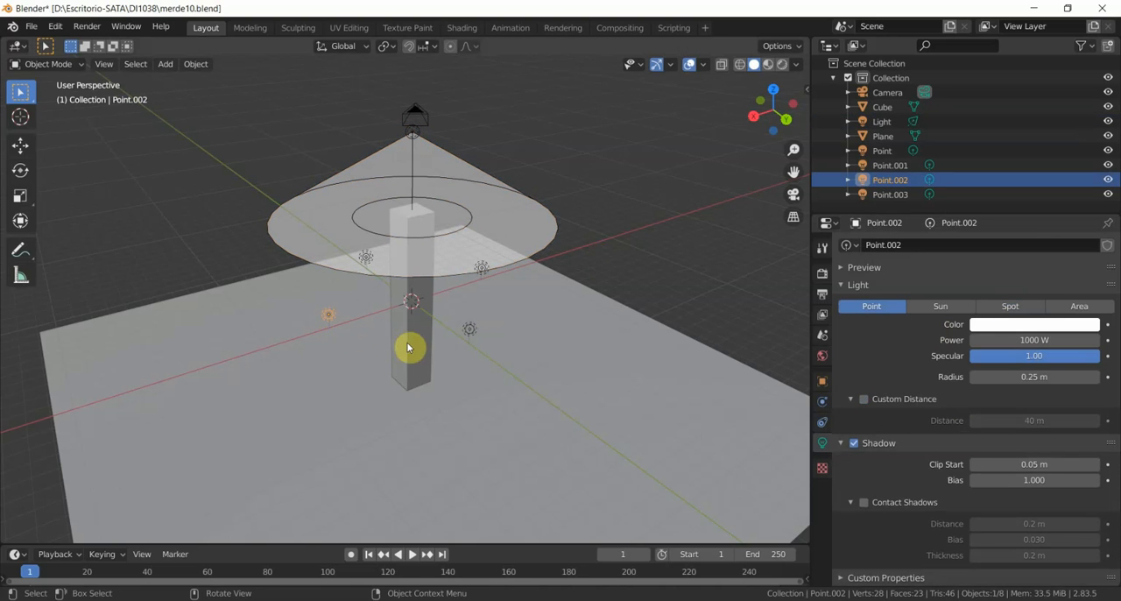
{"action": "left_click", "coordinate": [472, 330]}
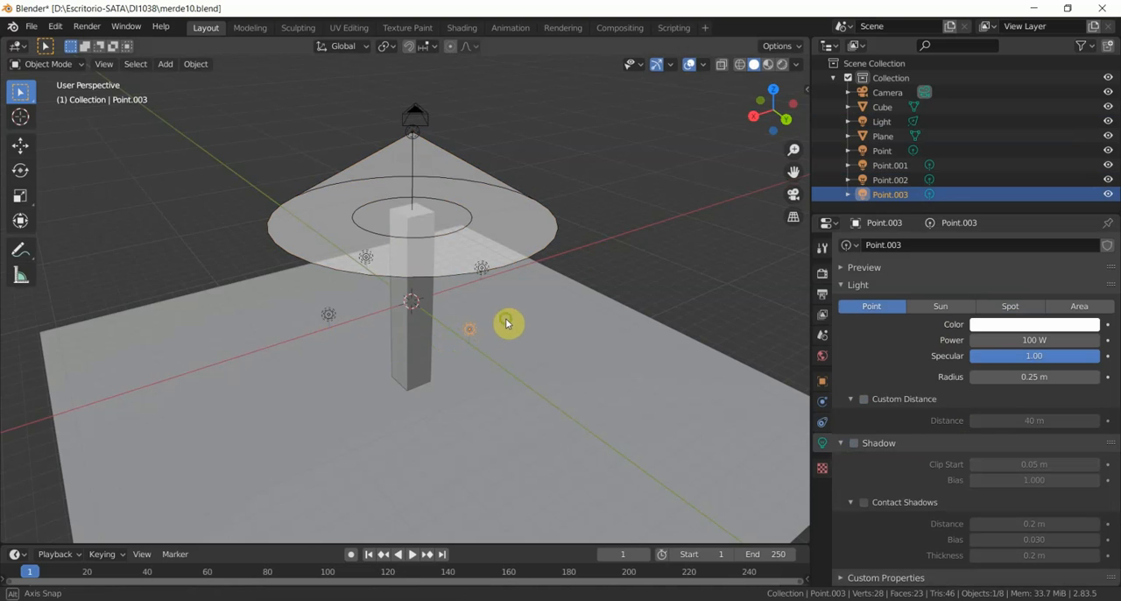
{"action": "middle_click_drag", "start_coordinate": [506, 323], "coordinate": [368, 301]}
{"action": "left_click", "coordinate": [502, 296]}
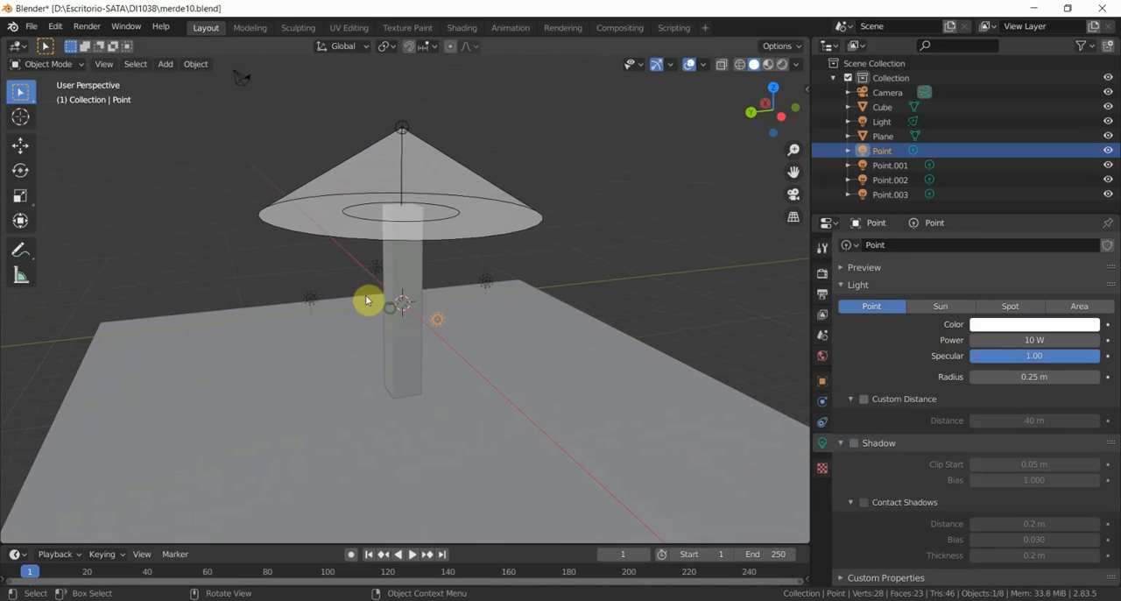
{"action": "left_click", "coordinate": [487, 287]}
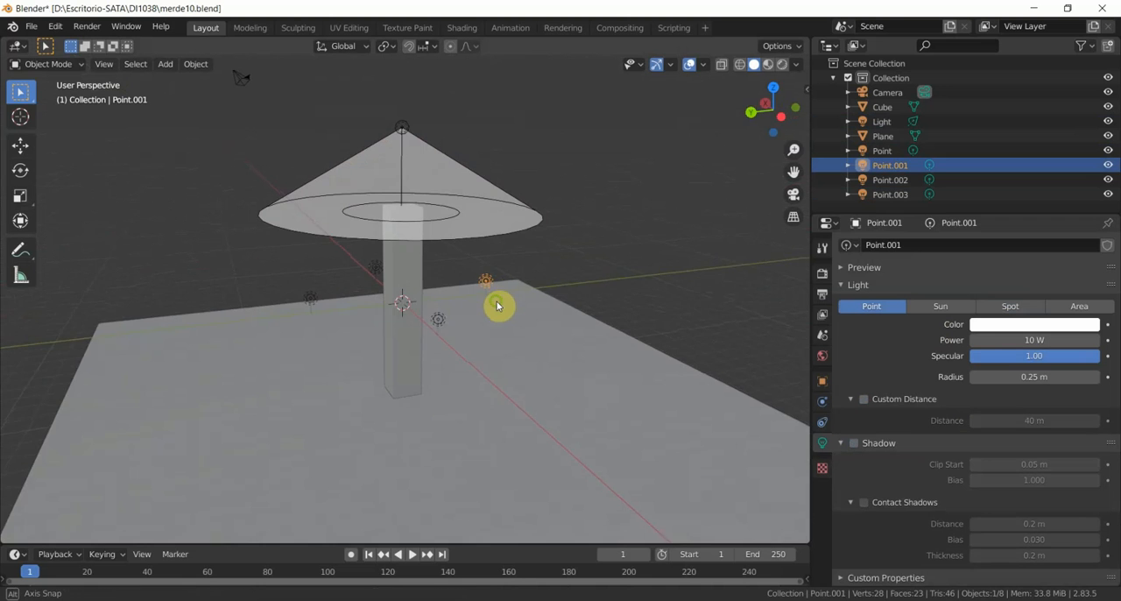
{"action": "middle_click_drag", "start_coordinate": [498, 306], "coordinate": [627, 319]}
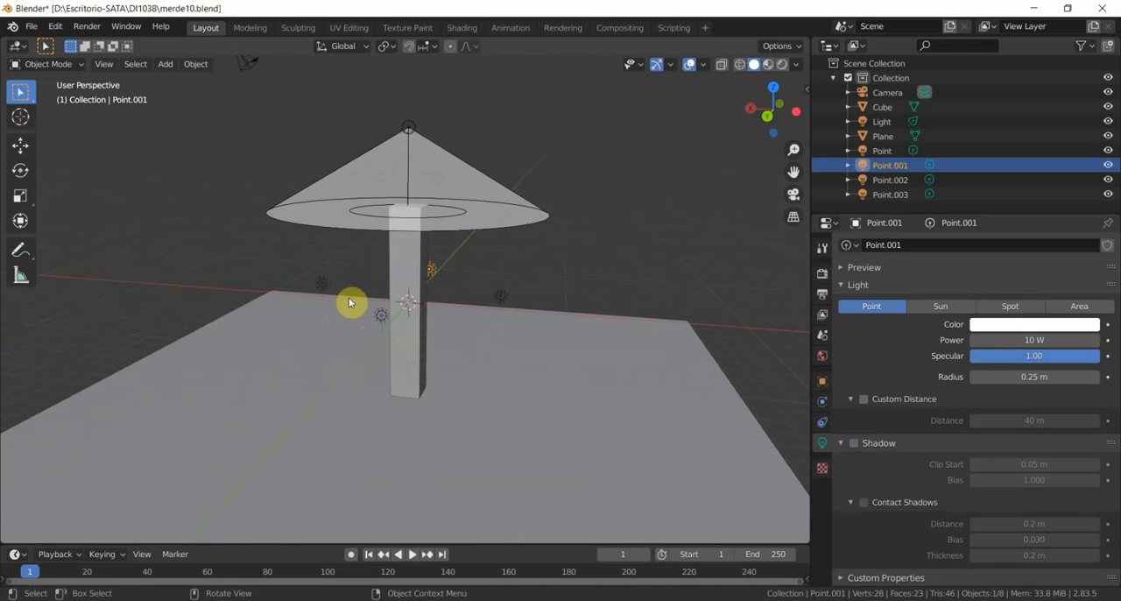
{"action": "middle_click_drag", "start_coordinate": [358, 304], "coordinate": [425, 292]}
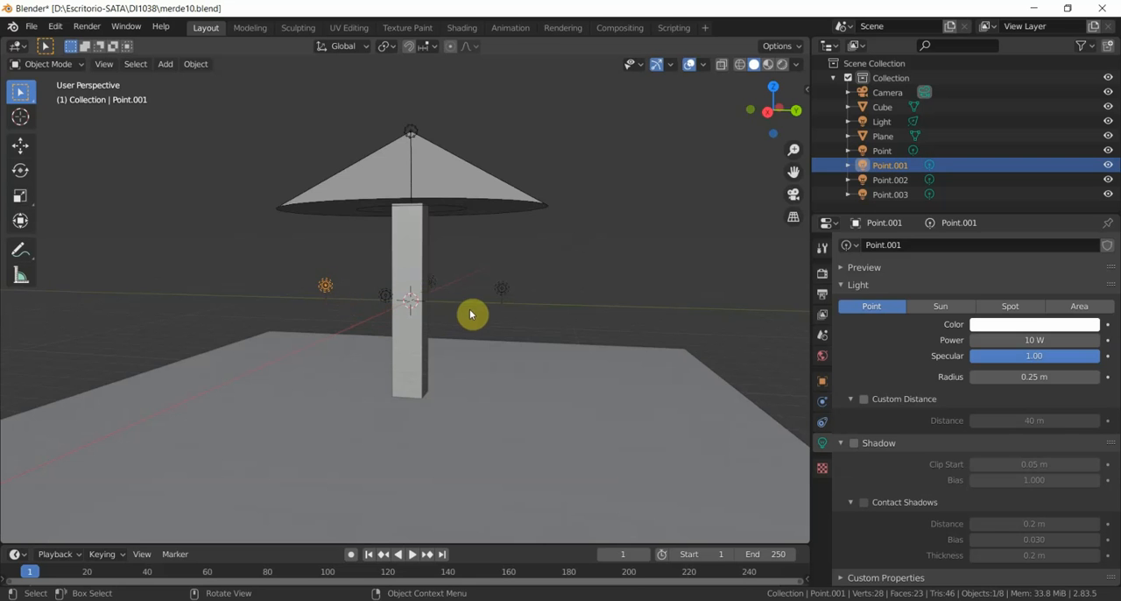
{"action": "middle_click_drag", "start_coordinate": [461, 324], "coordinate": [358, 328]}
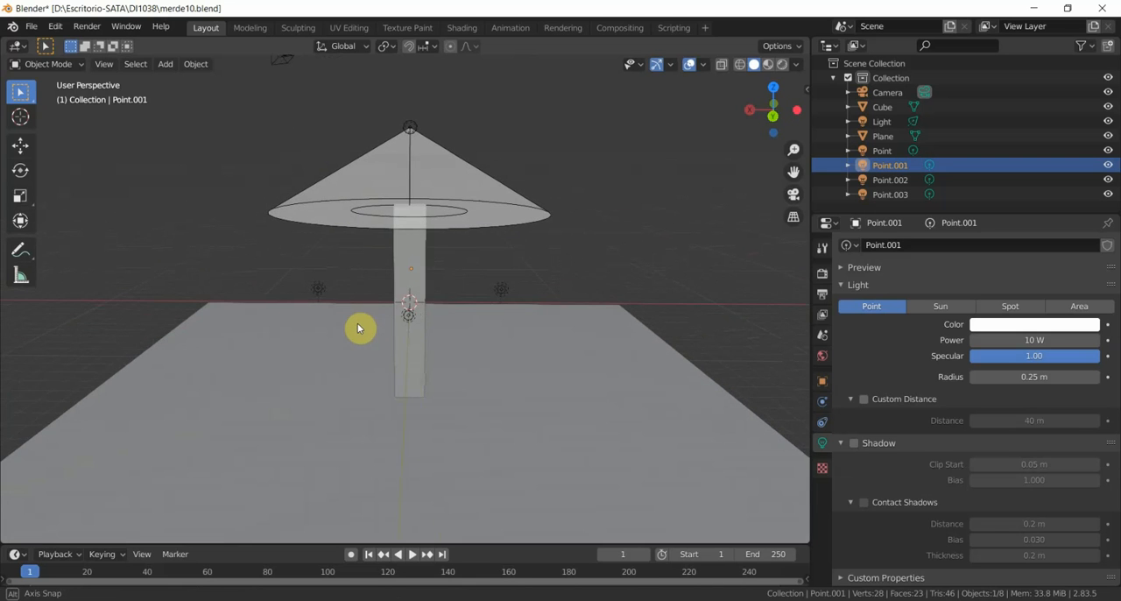
- Turn Show Cone off and back on for the spot light above the column
{"action": "left_click", "coordinate": [409, 127]}
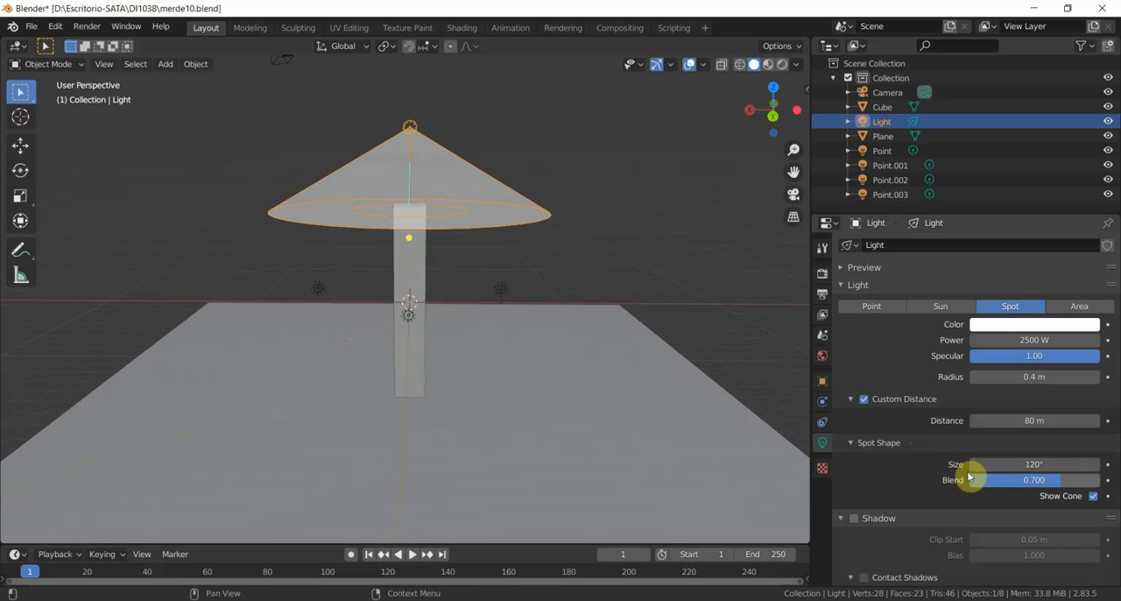
{"action": "left_click", "coordinate": [1093, 497]}
{"action": "left_click", "coordinate": [1093, 497]}
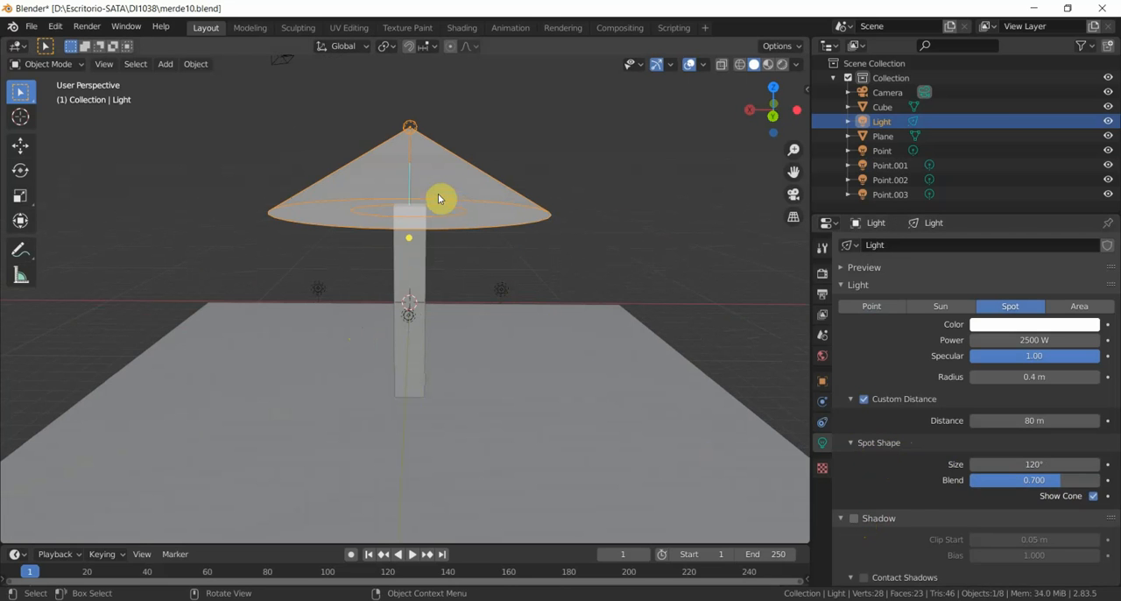
- Compare the Power and Shadow settings of the four point lights around the column
{"action": "left_click", "coordinate": [501, 297]}
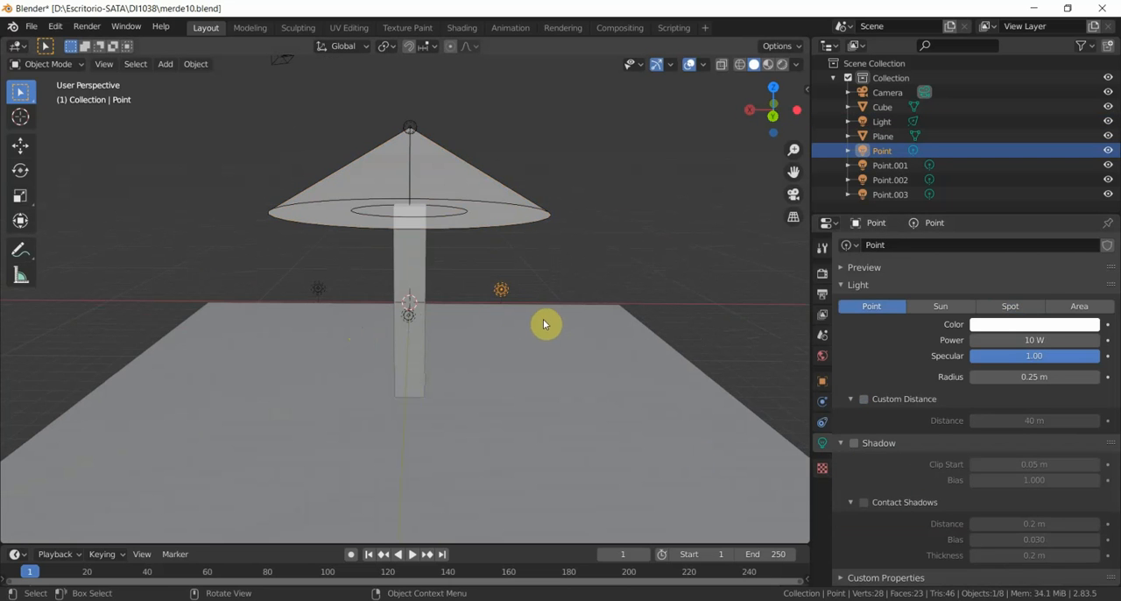
{"action": "middle_click_drag", "start_coordinate": [543, 324], "coordinate": [525, 332]}
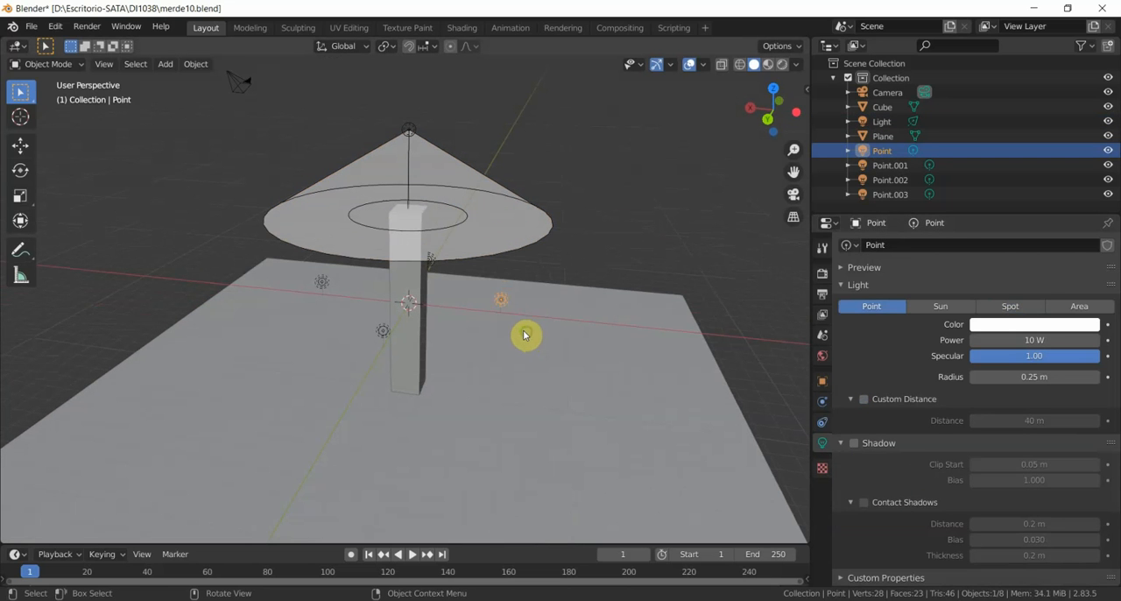
{"action": "left_click", "coordinate": [325, 289]}
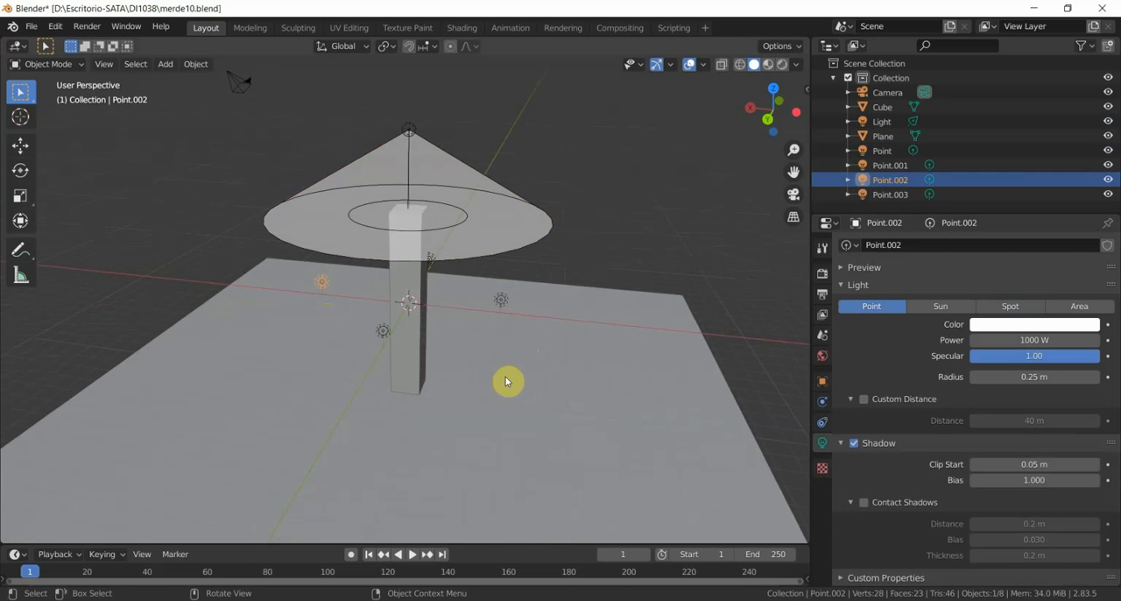
{"action": "left_click", "coordinate": [383, 331]}
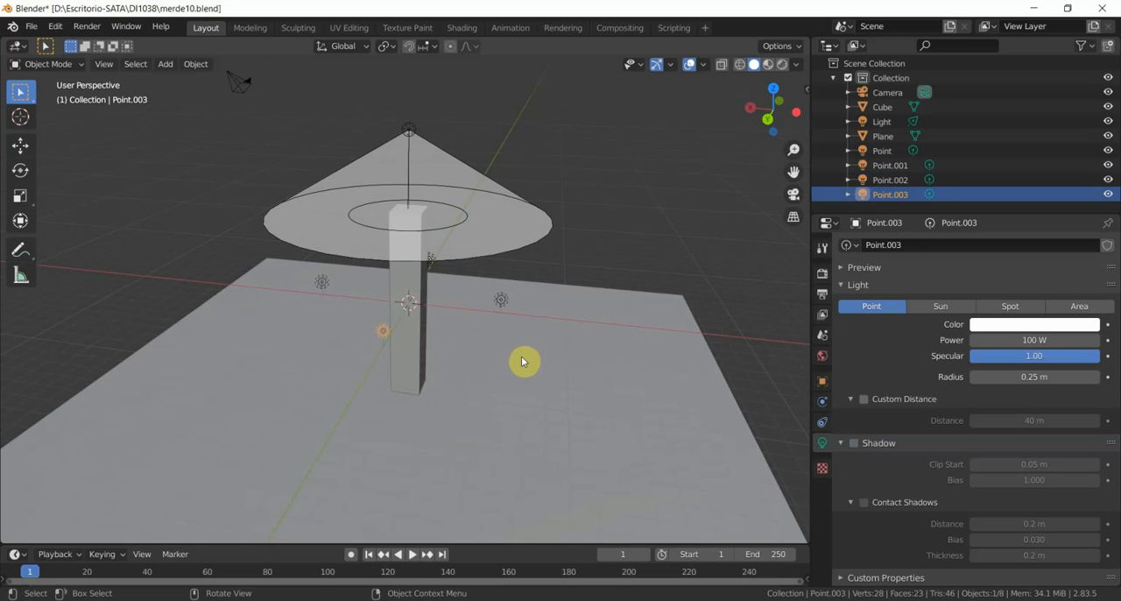
{"action": "middle_click_drag", "start_coordinate": [522, 358], "coordinate": [482, 295]}
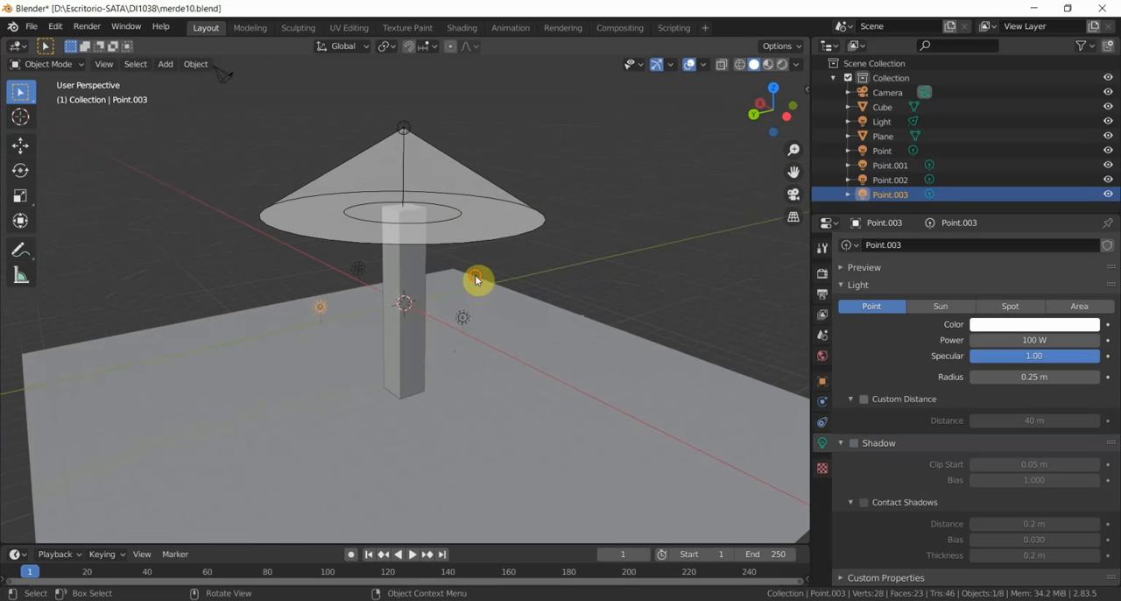
{"action": "left_click", "coordinate": [476, 280]}
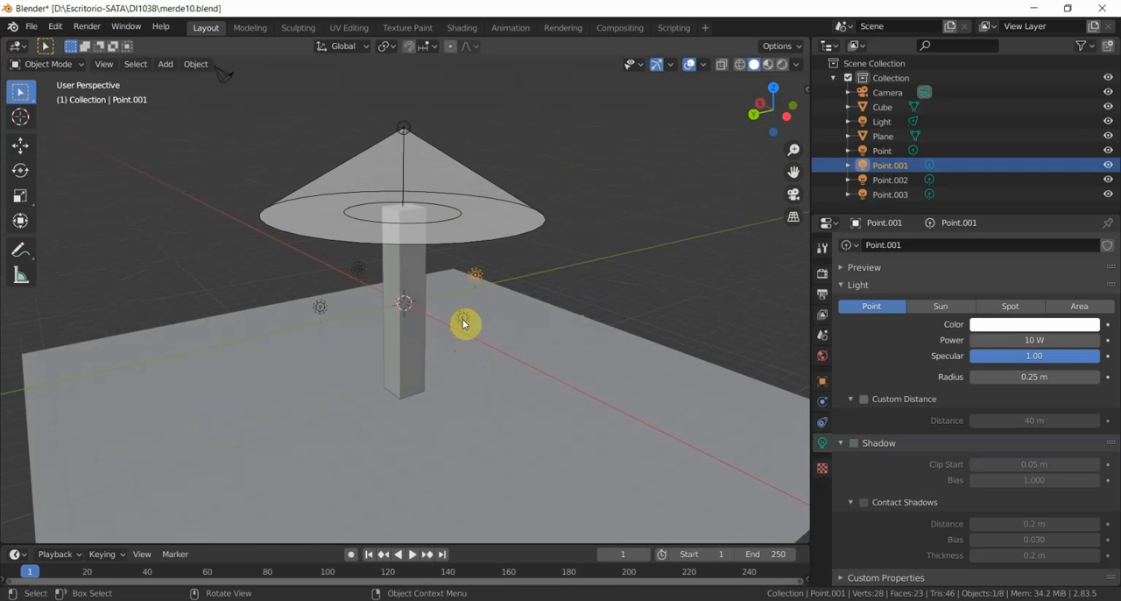
{"action": "middle_click_drag", "start_coordinate": [485, 363], "coordinate": [363, 315]}
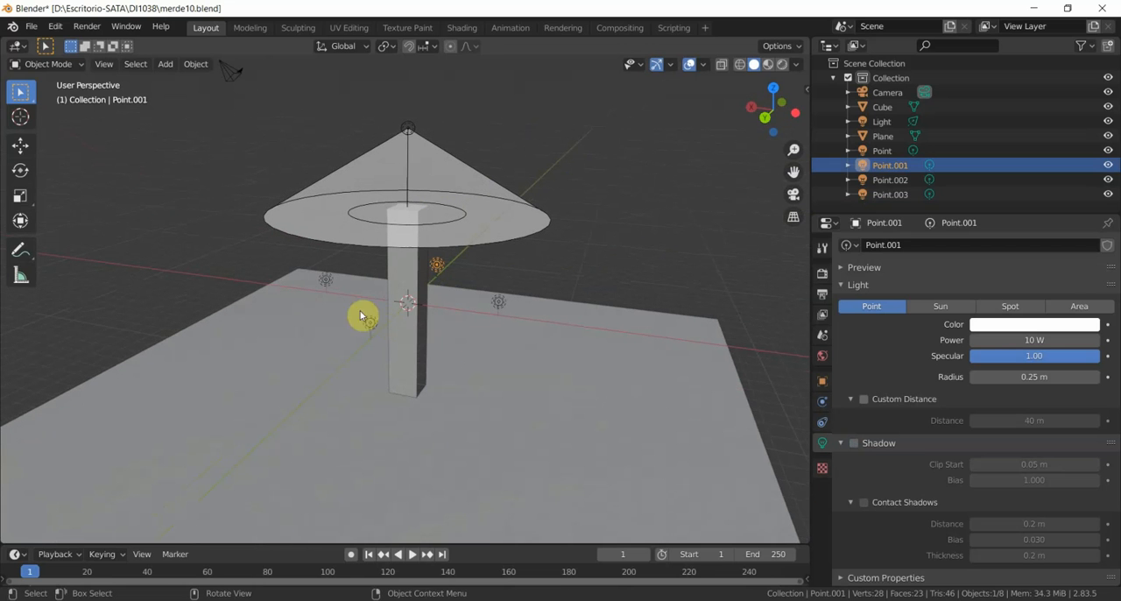
{"action": "left_click", "coordinate": [325, 281]}
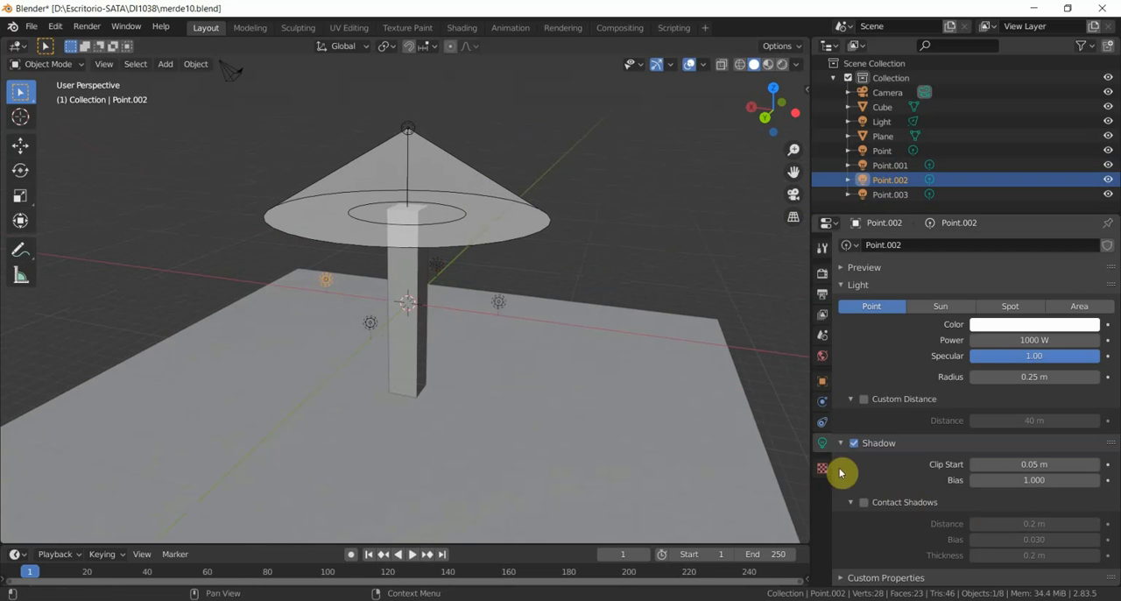
- Preview the scene in Rendered viewport shading and examine the column's lighting and its shadow on the floor from several angles
{"action": "left_click", "coordinate": [782, 64]}
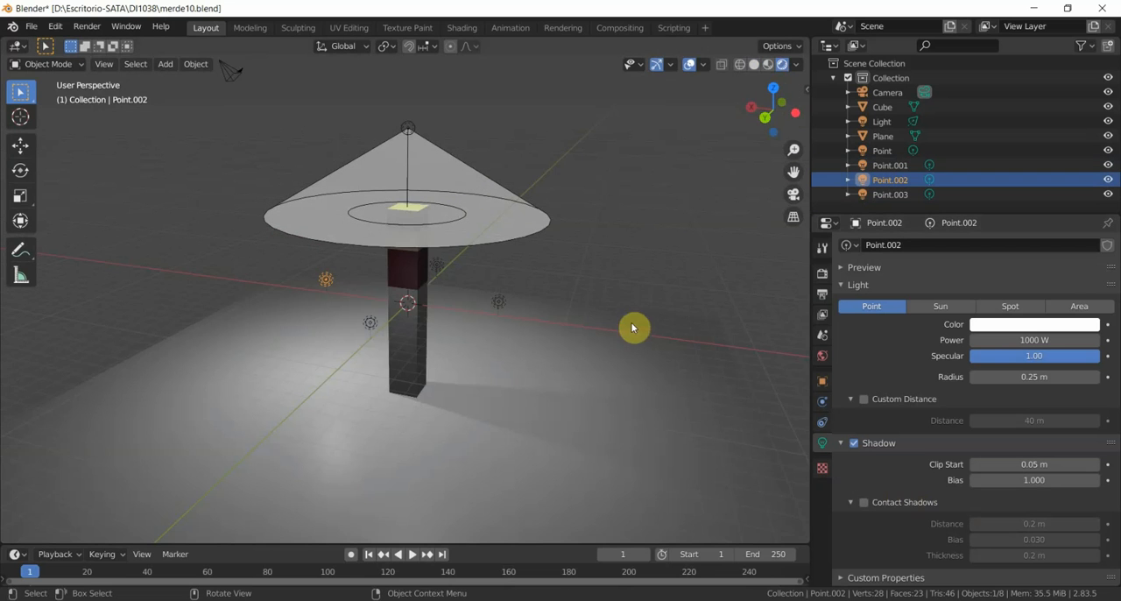
{"action": "middle_click_drag", "start_coordinate": [616, 319], "coordinate": [555, 260]}
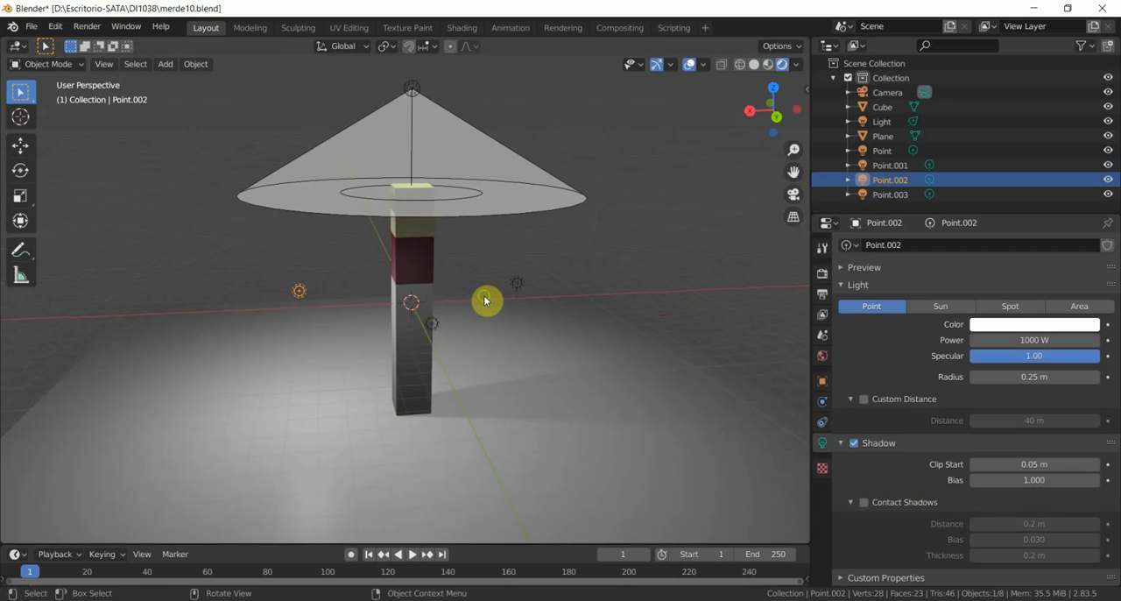
{"action": "middle_click_drag", "start_coordinate": [488, 303], "coordinate": [526, 313]}
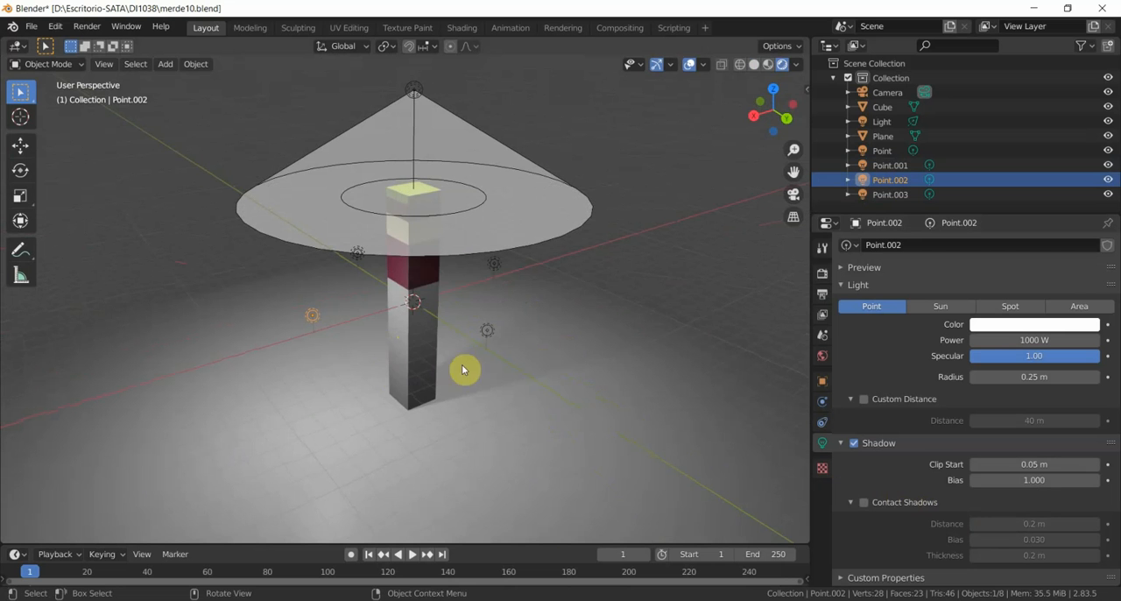
{"action": "mouse_move", "coordinate": [483, 351]}
{"action": "middle_mouse_down"}
{"action": "mouse_move", "coordinate": [391, 362]}
{"action": "mouse_move", "coordinate": [491, 327]}
{"action": "mouse_move", "coordinate": [487, 351]}
{"action": "mouse_move", "coordinate": [465, 338]}
{"action": "mouse_move", "coordinate": [482, 346]}
{"action": "middle_mouse_up"}
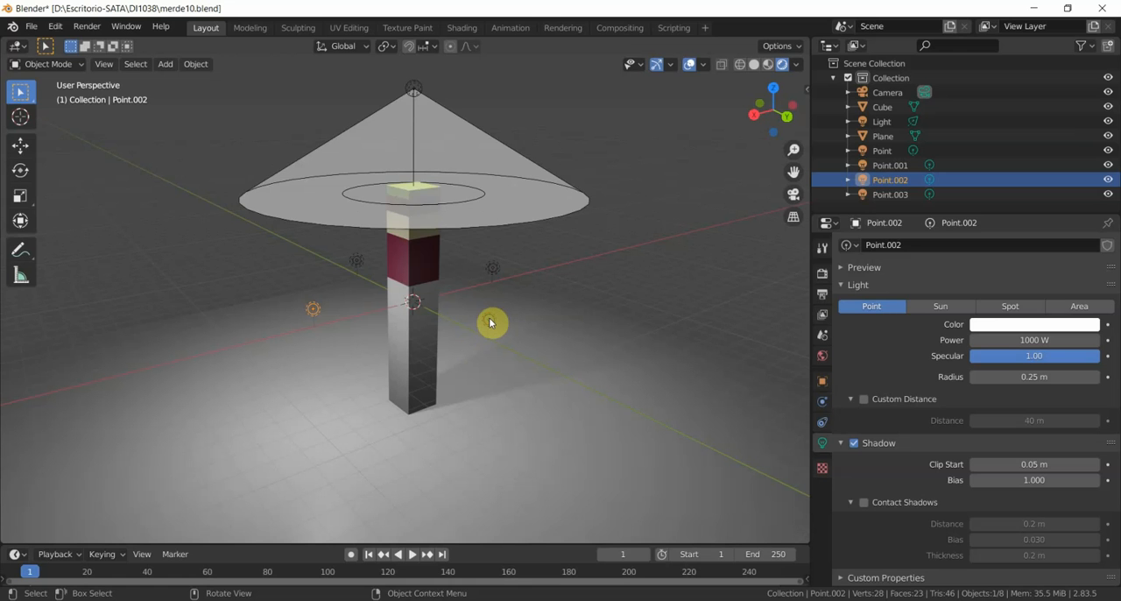
- Select the spot light and each point light in the rendered preview to check which have Shadow enabled
{"action": "left_click", "coordinate": [491, 321]}
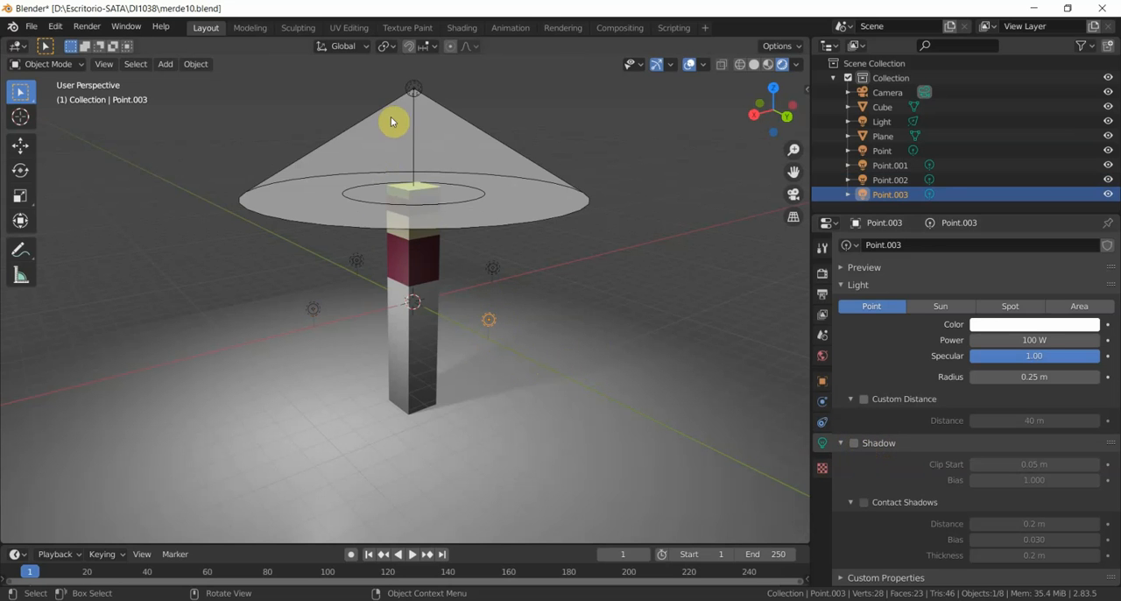
{"action": "left_click", "coordinate": [413, 89]}
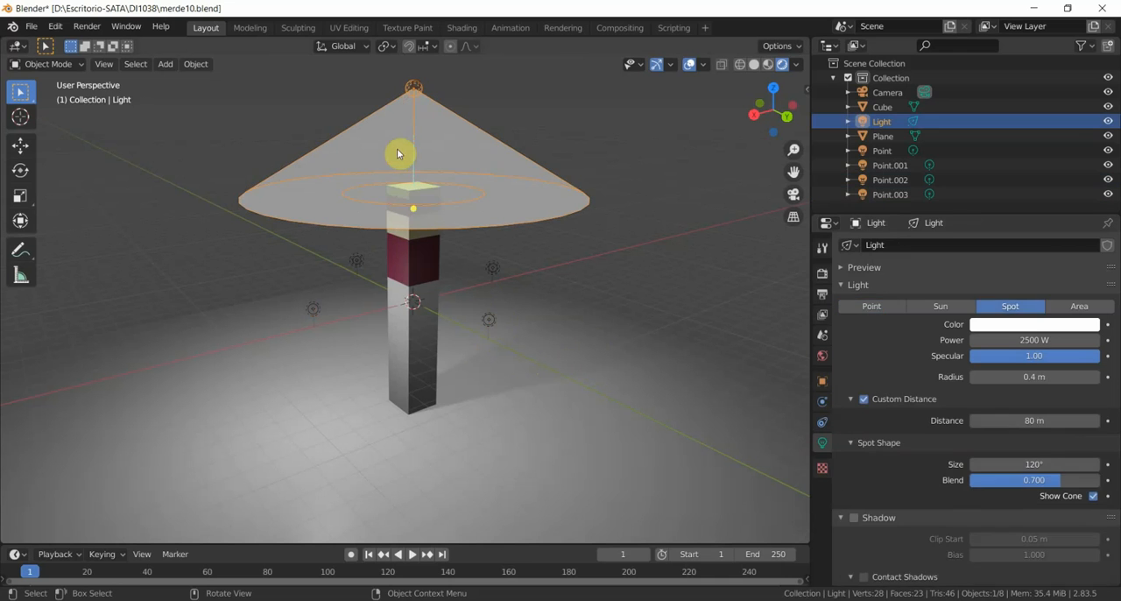
{"action": "left_click", "coordinate": [357, 261]}
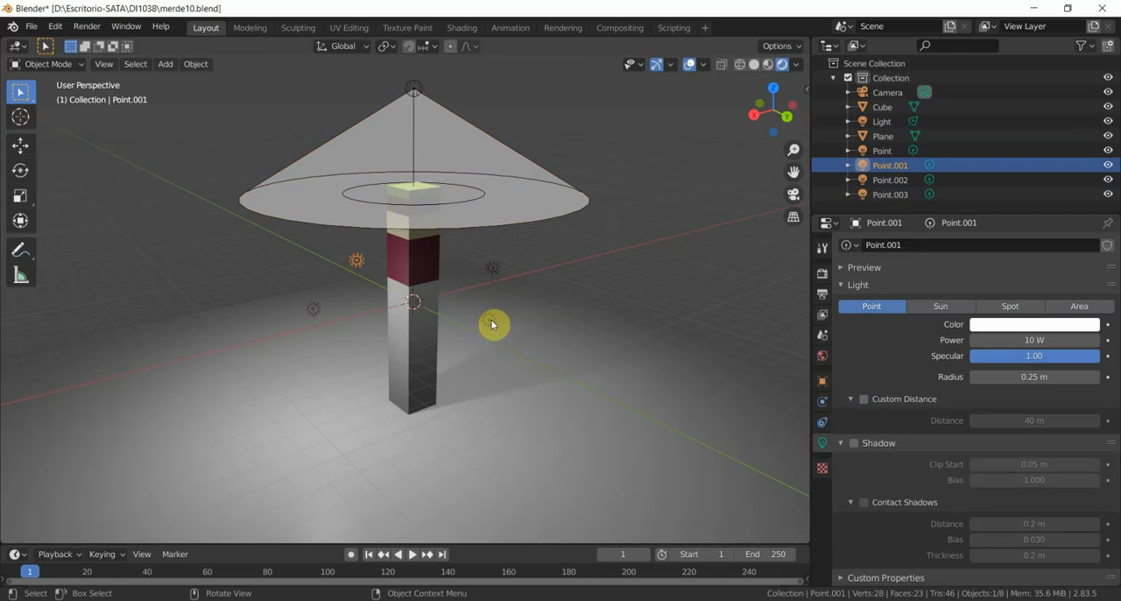
{"action": "left_click", "coordinate": [492, 324]}
{"action": "left_click", "coordinate": [494, 269]}
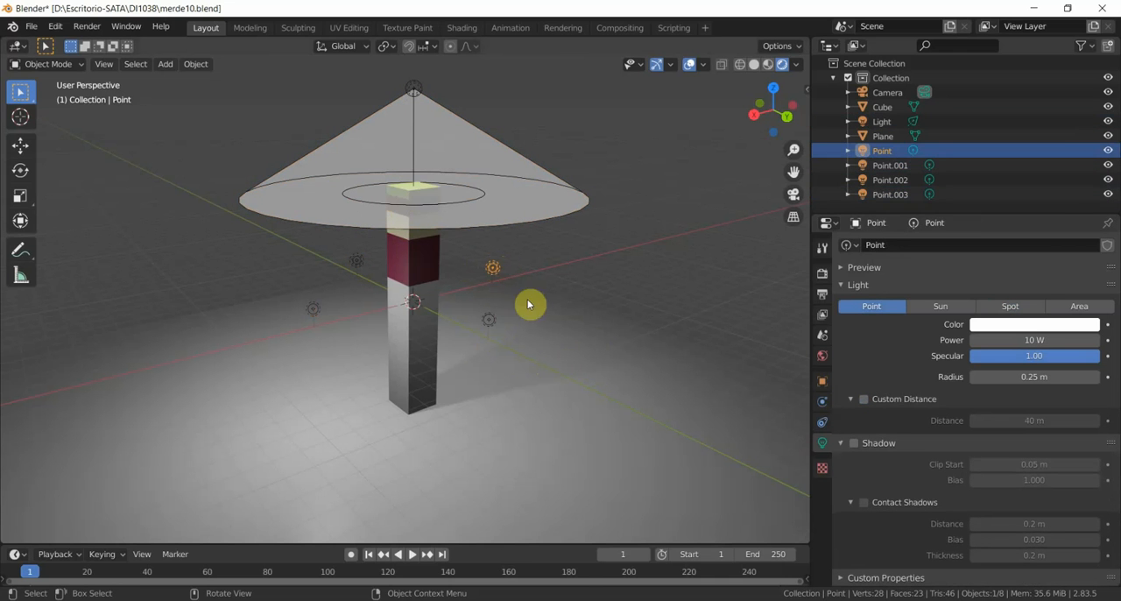
{"action": "left_click", "coordinate": [311, 312]}
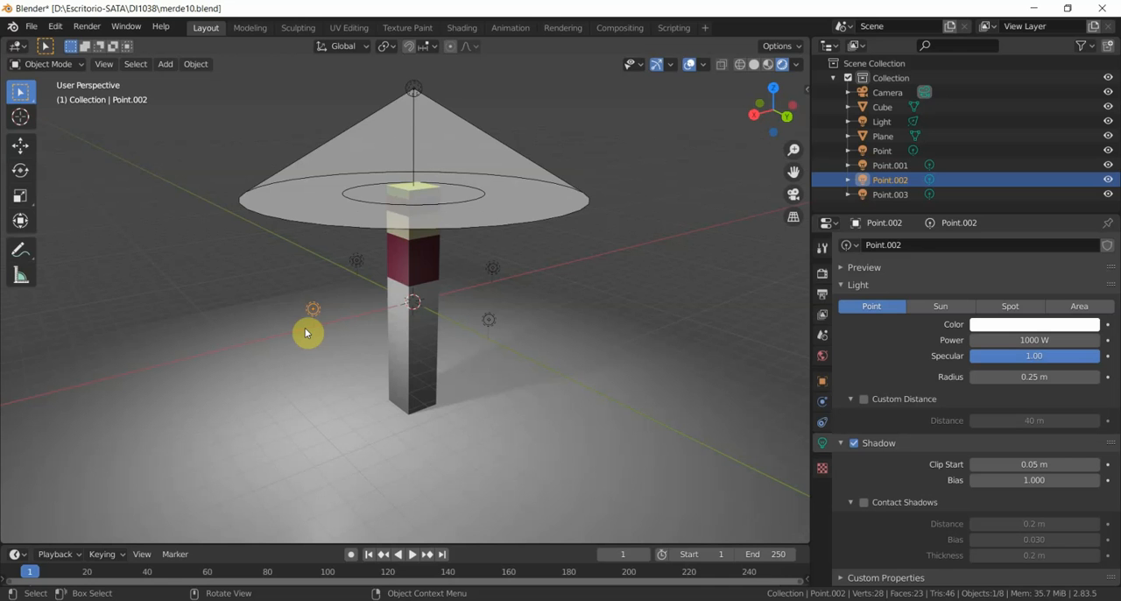
- Start a new General file without saving merde10, and delete the default cube
{"action": "left_click", "coordinate": [32, 27]}
{"action": "mouse_move", "coordinate": [52, 43]}
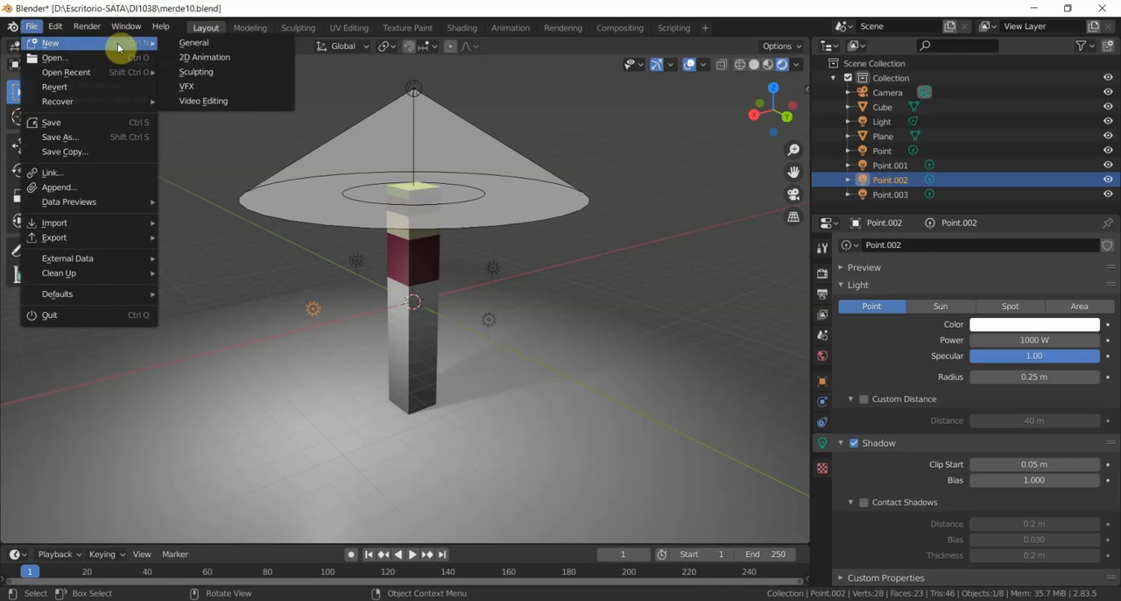
{"action": "left_click", "coordinate": [181, 43]}
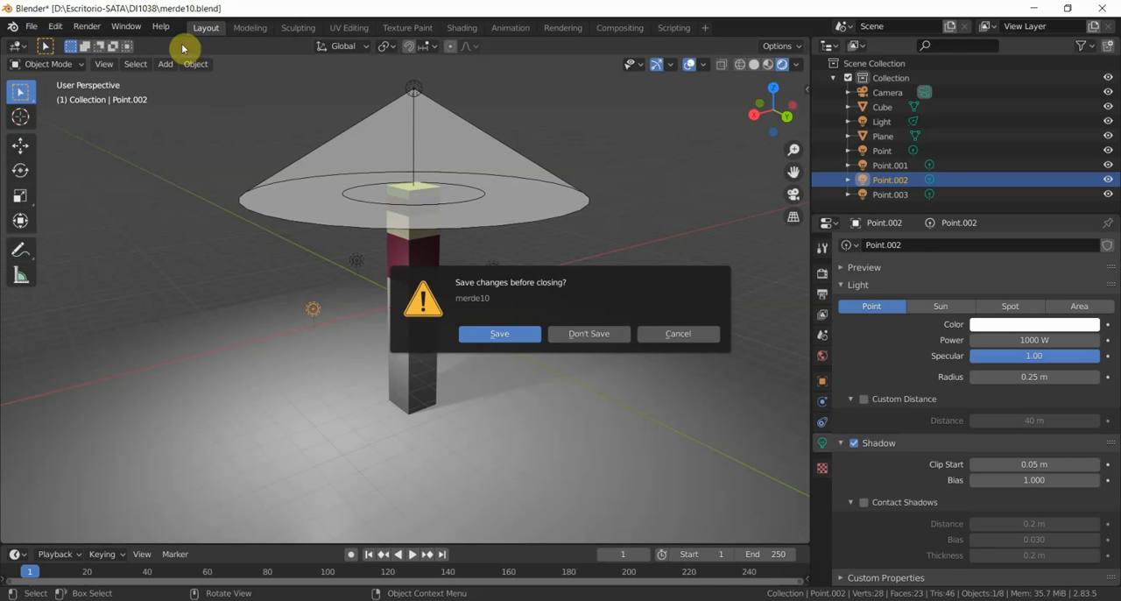
{"action": "left_click", "coordinate": [611, 338]}
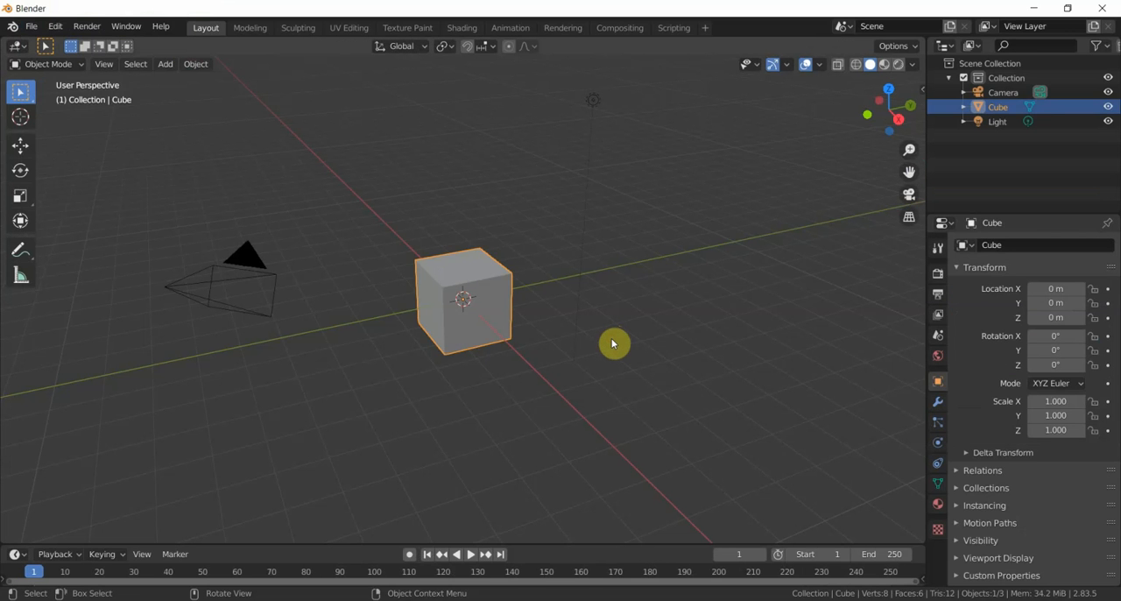
{"action": "key", "text": "Delete"}
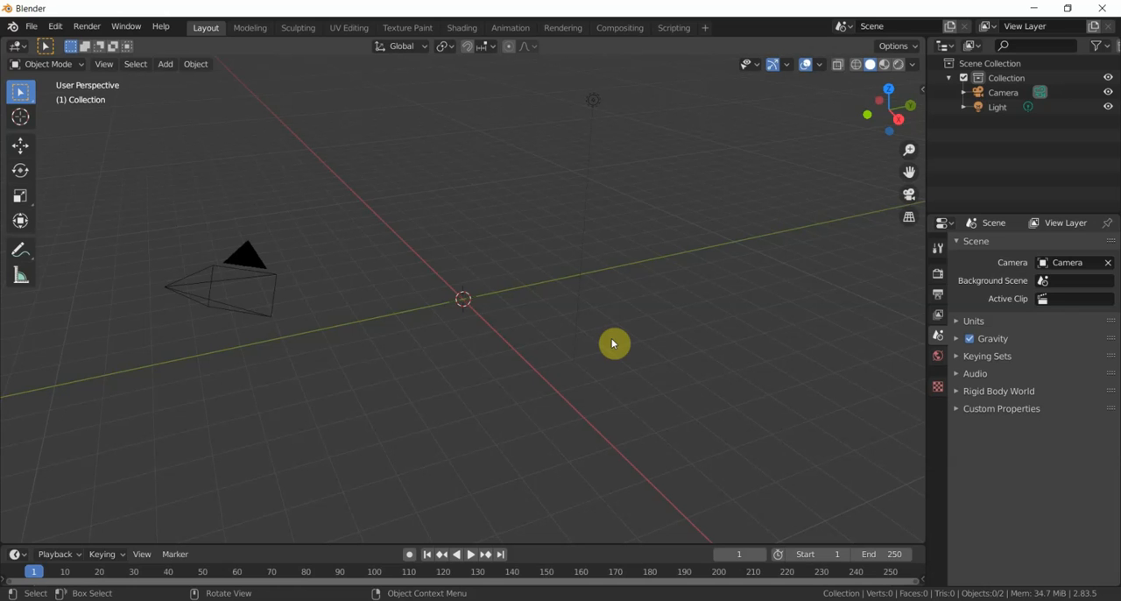
- Open the list of import file formats for the empty scene
{"action": "left_click", "coordinate": [34, 28]}
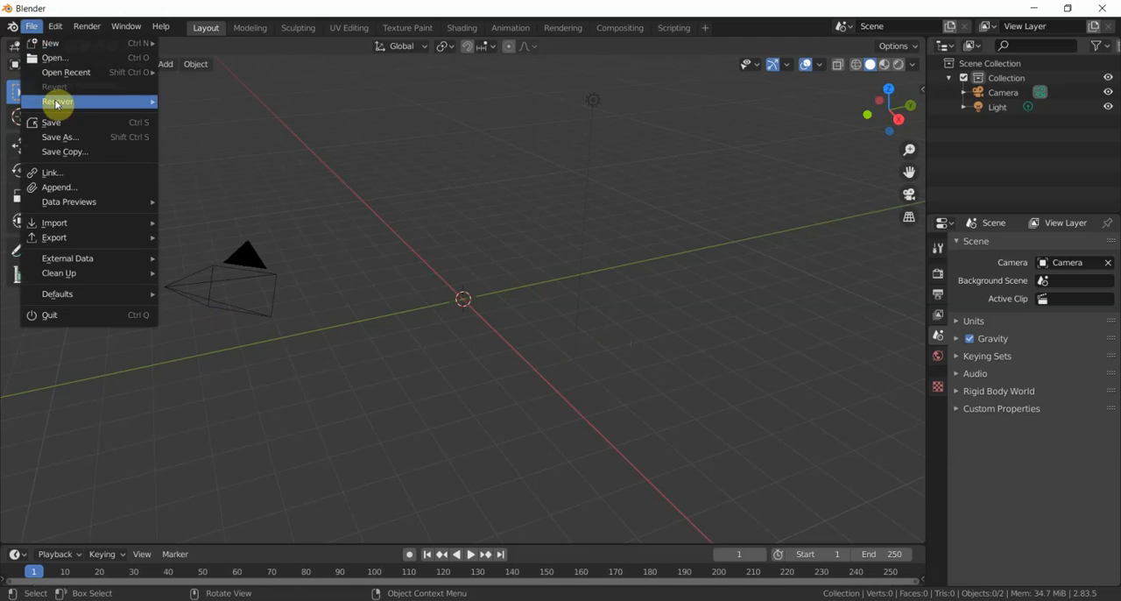
{"action": "mouse_move", "coordinate": [99, 226]}
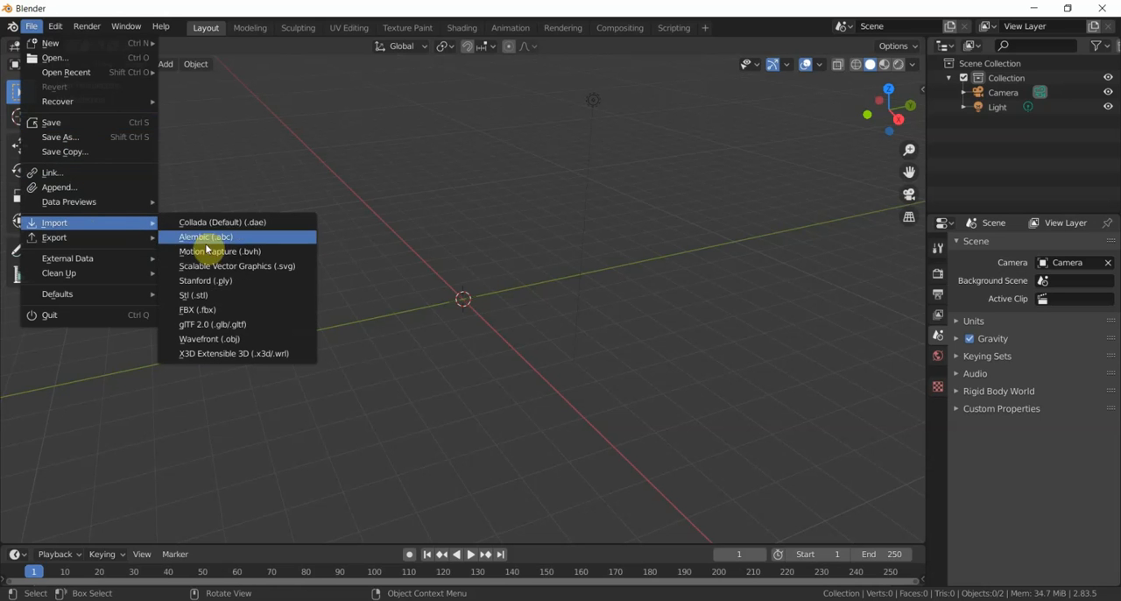
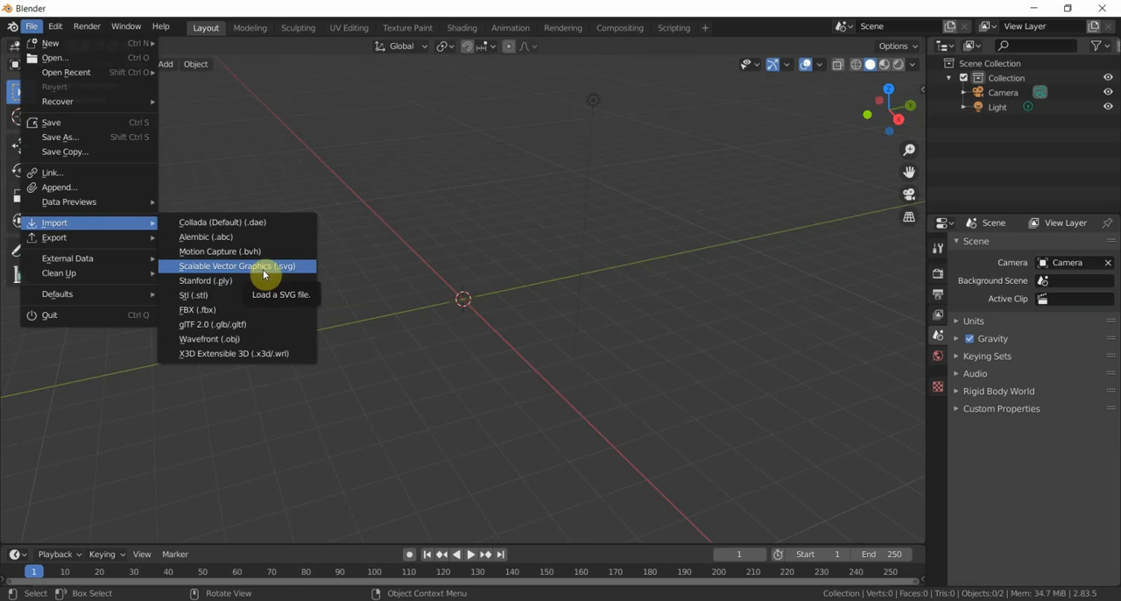
- Import castilla_leon.svg from the DI1038\Lab_19-20 folder on the DATA (D:) drive and check its curves in the scene's object list
{"action": "left_click", "coordinate": [263, 268]}
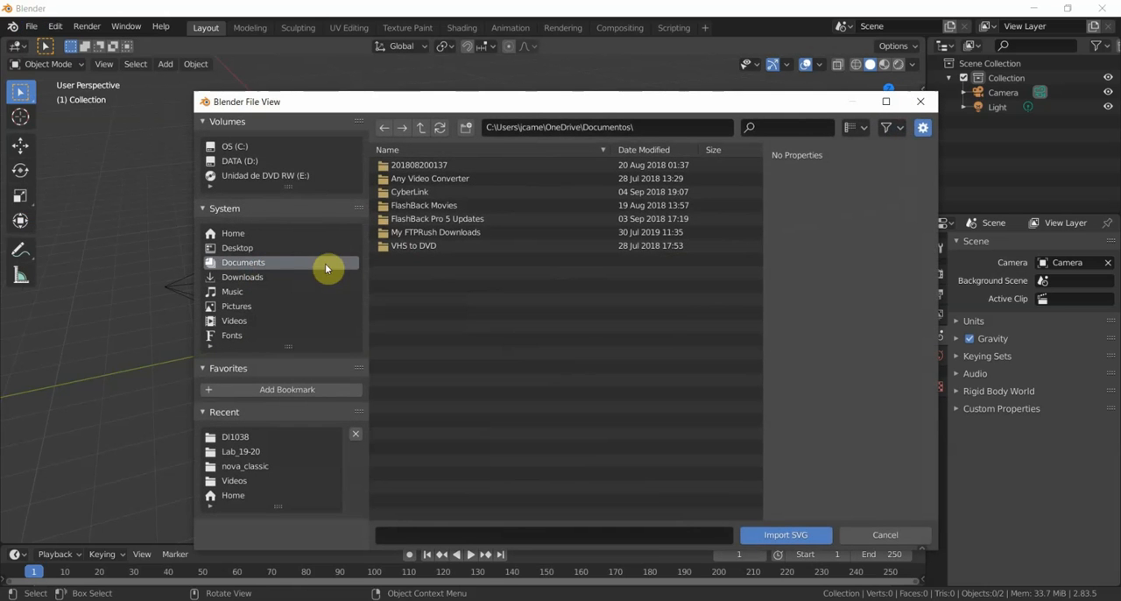
{"action": "left_click", "coordinate": [263, 161]}
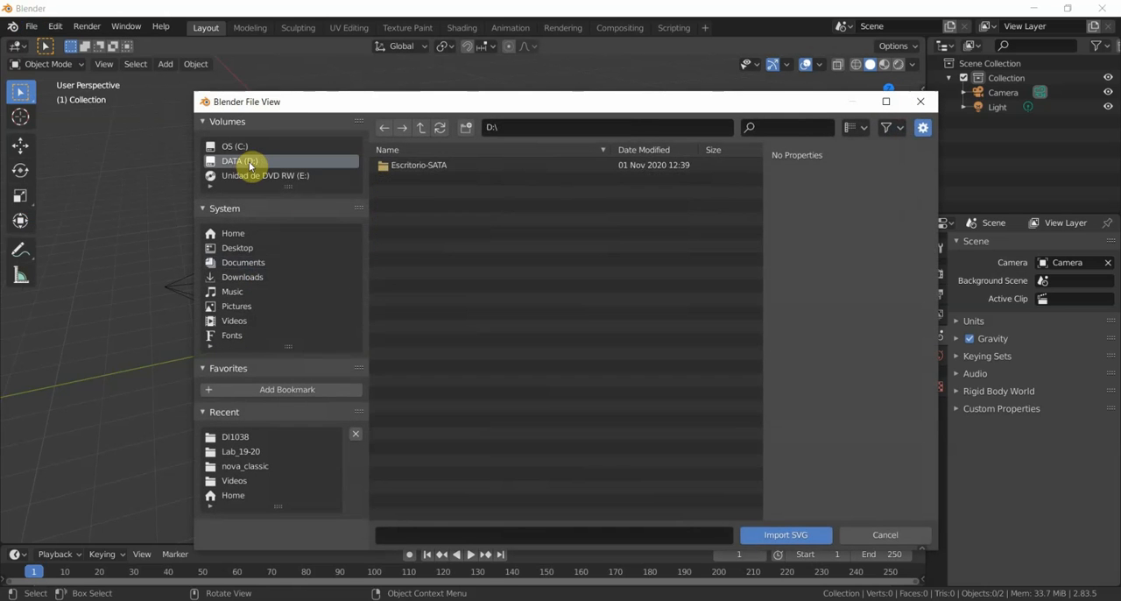
{"action": "double_click", "coordinate": [408, 169]}
{"action": "double_click", "coordinate": [408, 169]}
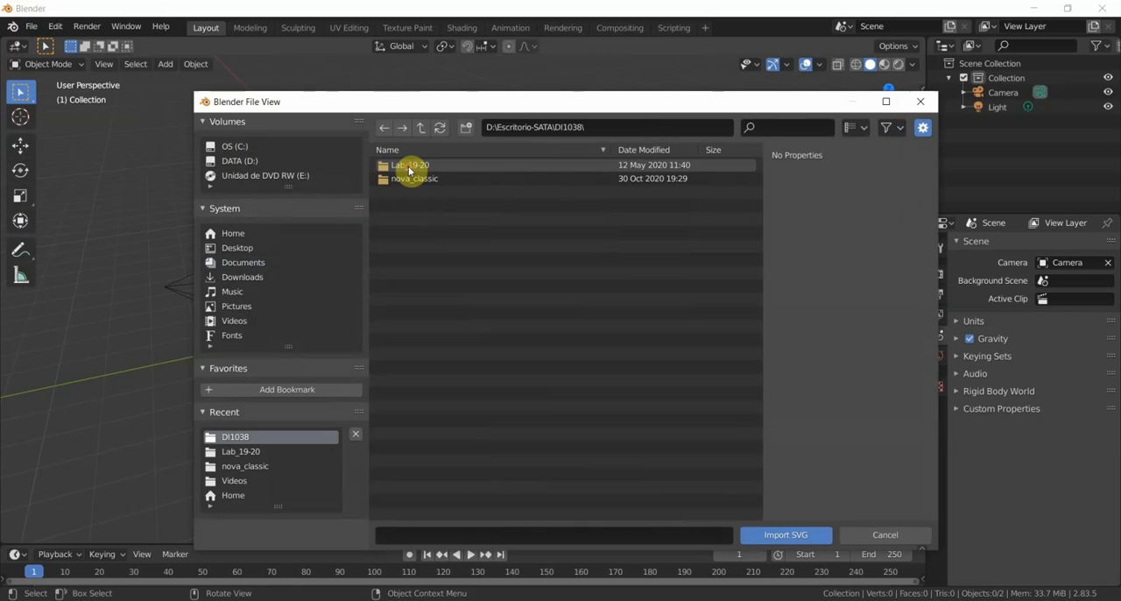
{"action": "double_click", "coordinate": [419, 166]}
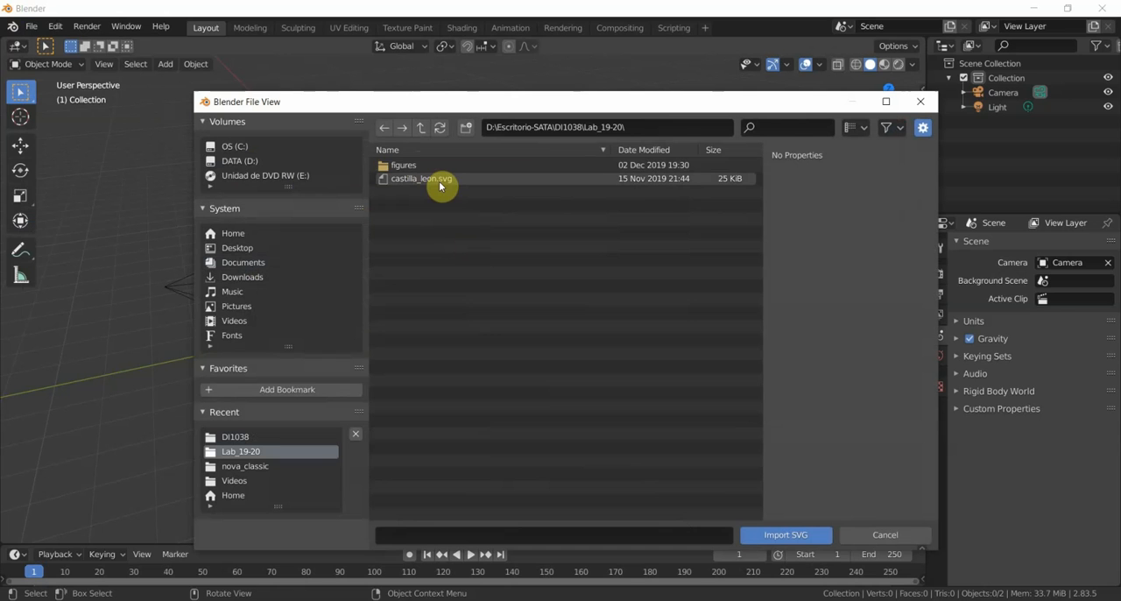
{"action": "left_click", "coordinate": [441, 182]}
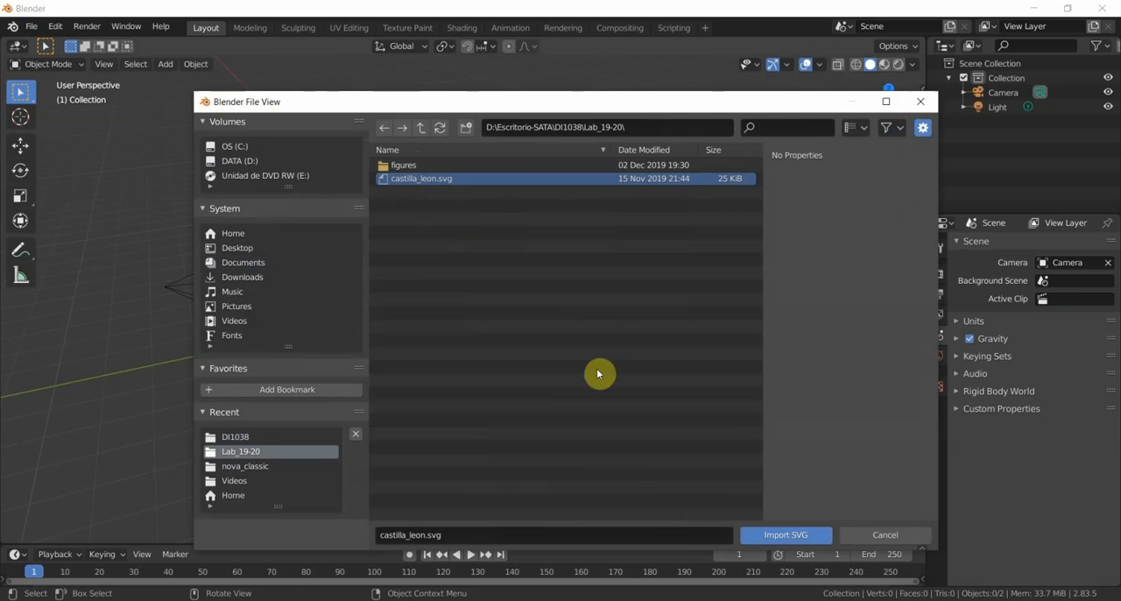
{"action": "left_click", "coordinate": [790, 534]}
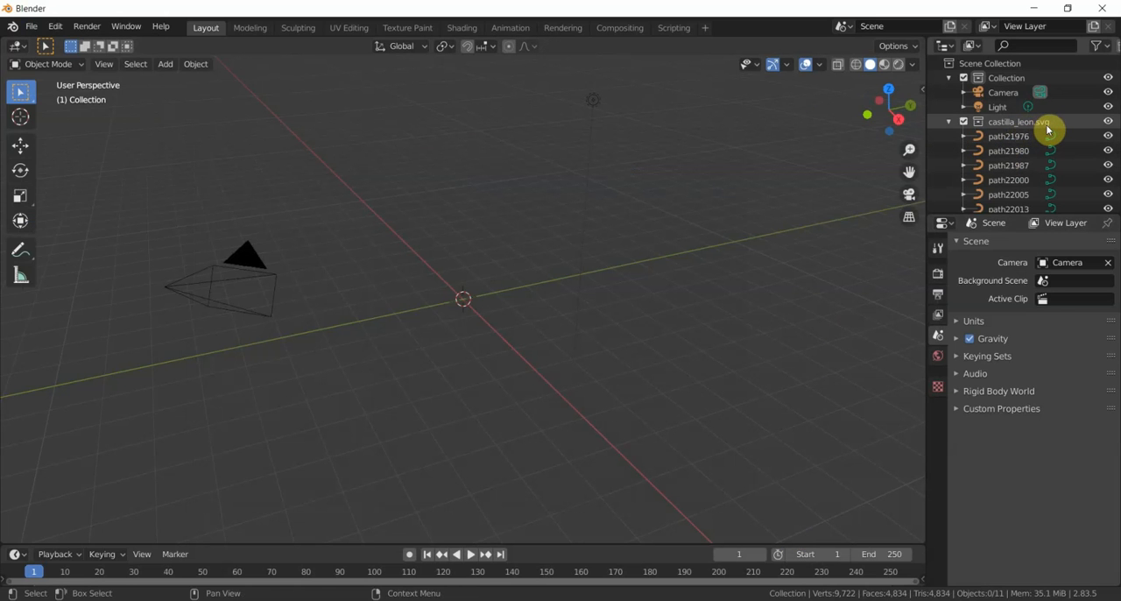
{"action": "scroll", "coordinate": [1048, 129], "scroll_direction": "down", "scroll_amount": 3}
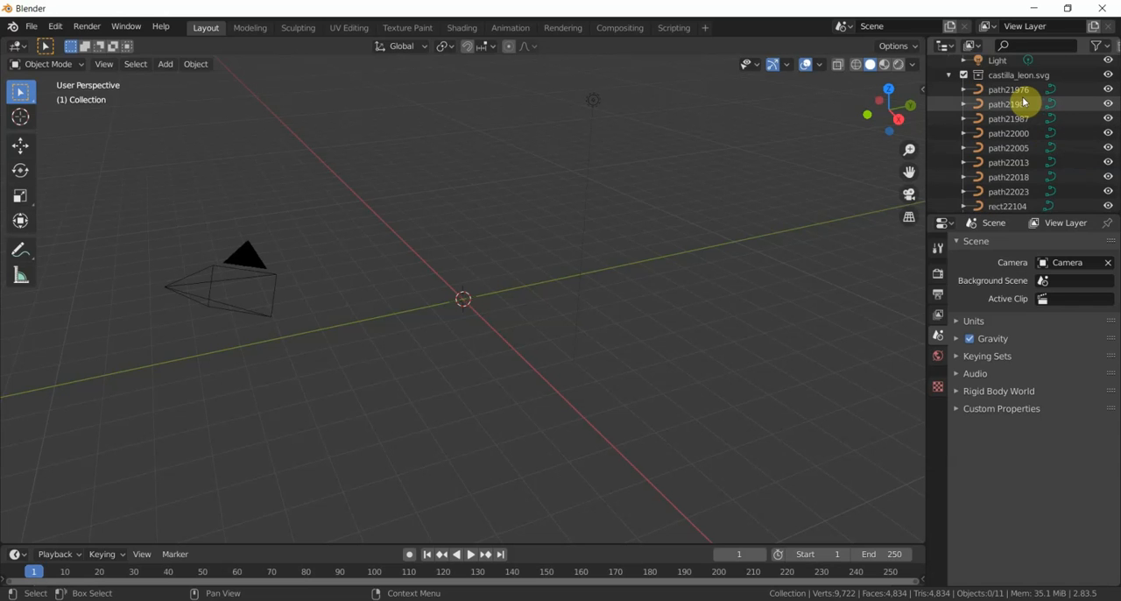
{"action": "scroll", "coordinate": [1023, 102], "scroll_direction": "down", "scroll_amount": 1}
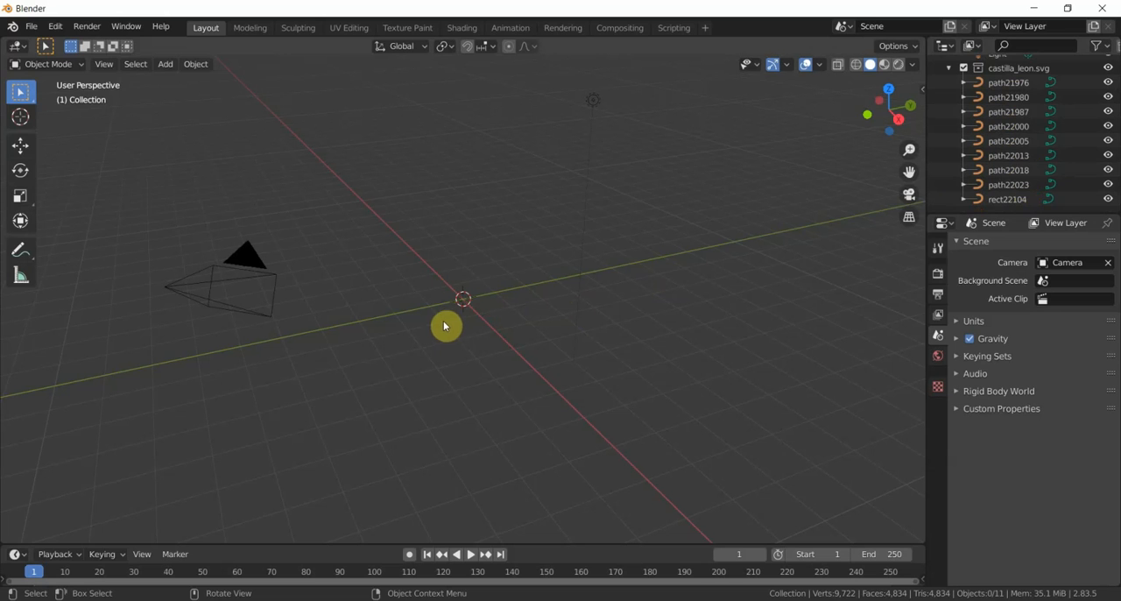
- Switch to the Top viewpoint and bring the small imported map near the origin into close view
{"action": "left_click", "coordinate": [105, 68]}
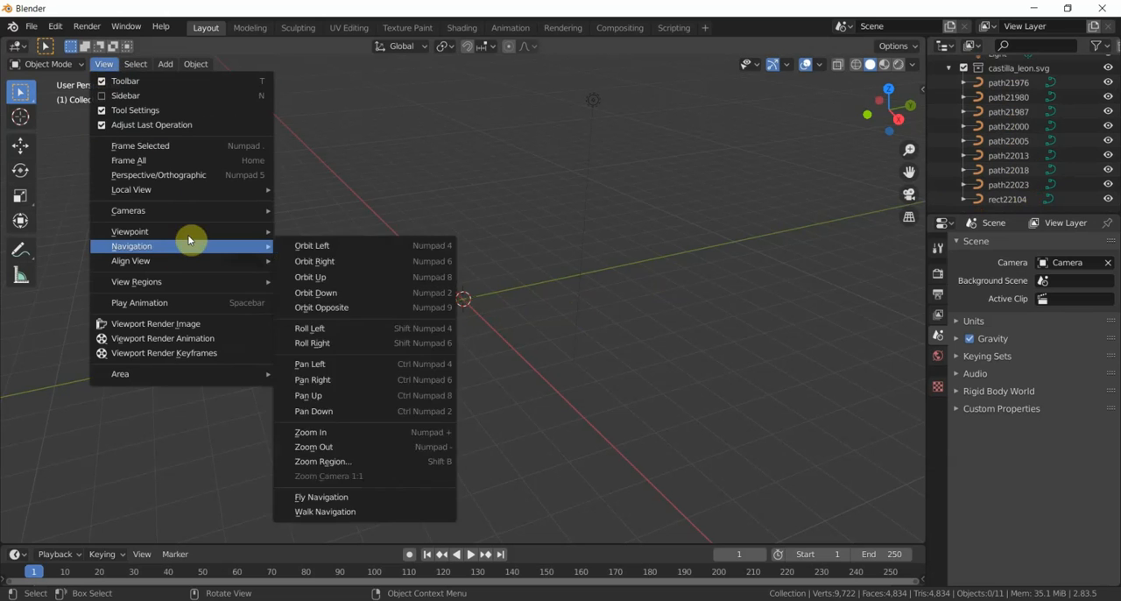
{"action": "mouse_move", "coordinate": [250, 232]}
{"action": "left_click", "coordinate": [309, 253]}
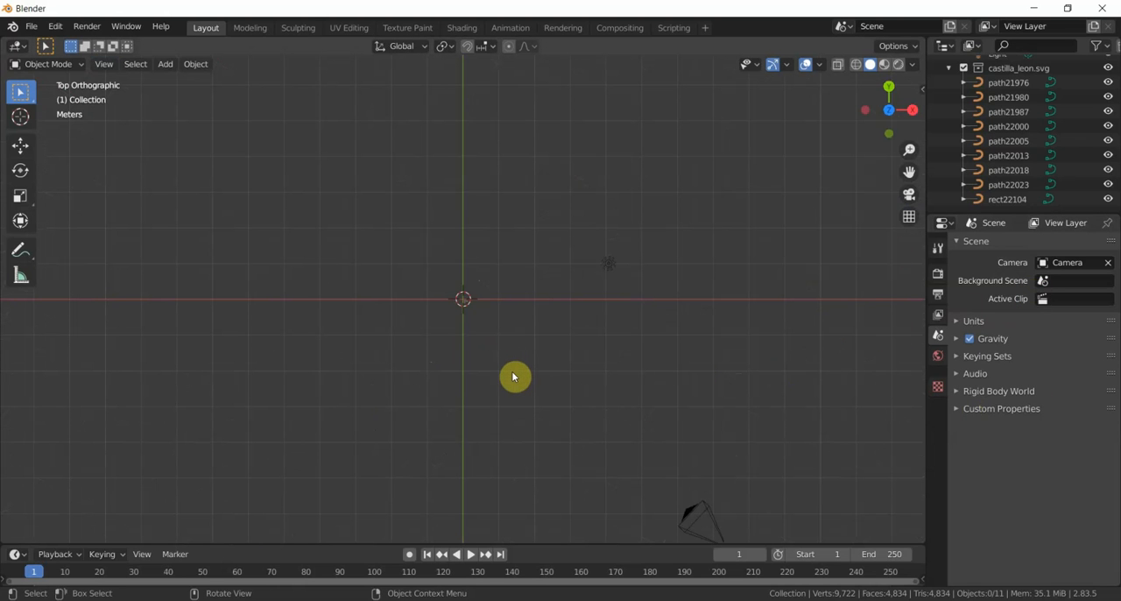
{"action": "scroll", "coordinate": [515, 371], "scroll_direction": "up", "scroll_amount": 5}
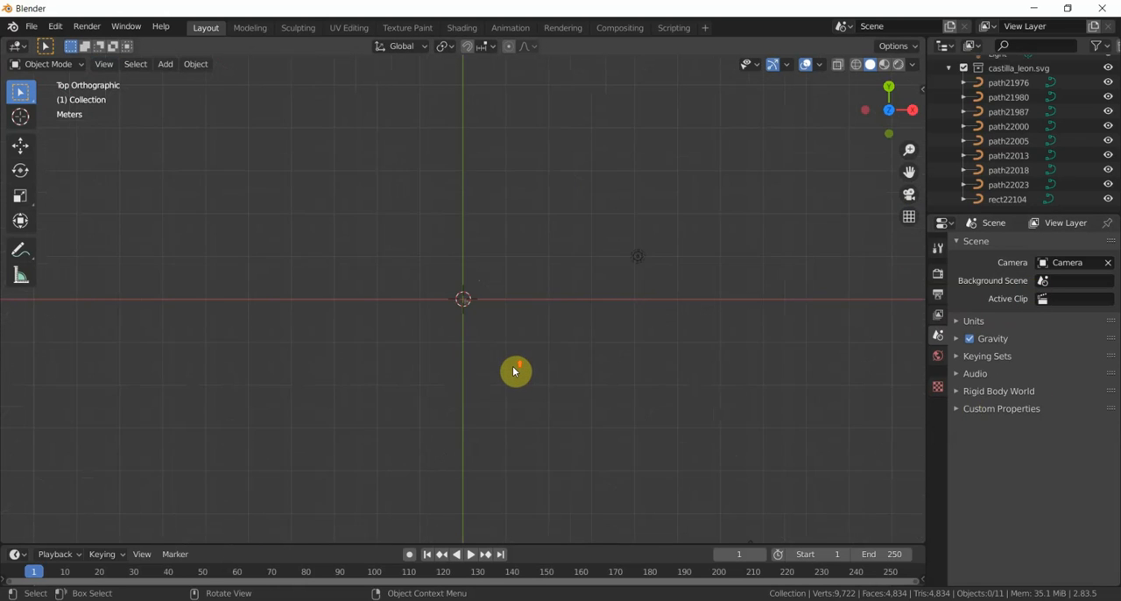
{"action": "scroll", "coordinate": [515, 371], "scroll_direction": "up", "scroll_amount": 6}
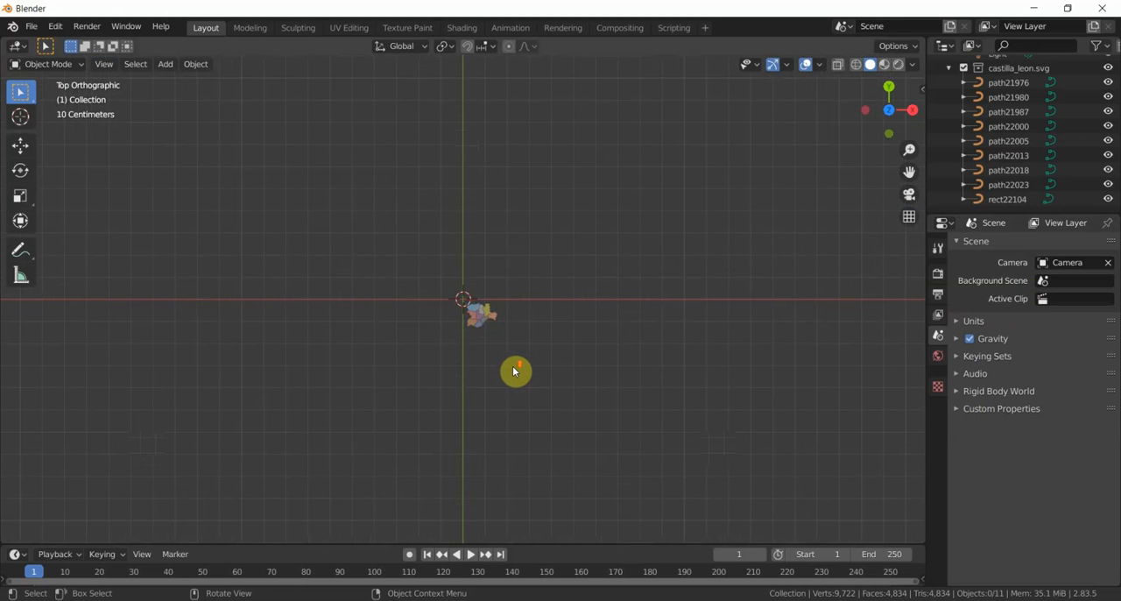
{"action": "scroll", "coordinate": [514, 371], "scroll_direction": "up", "scroll_amount": 6}
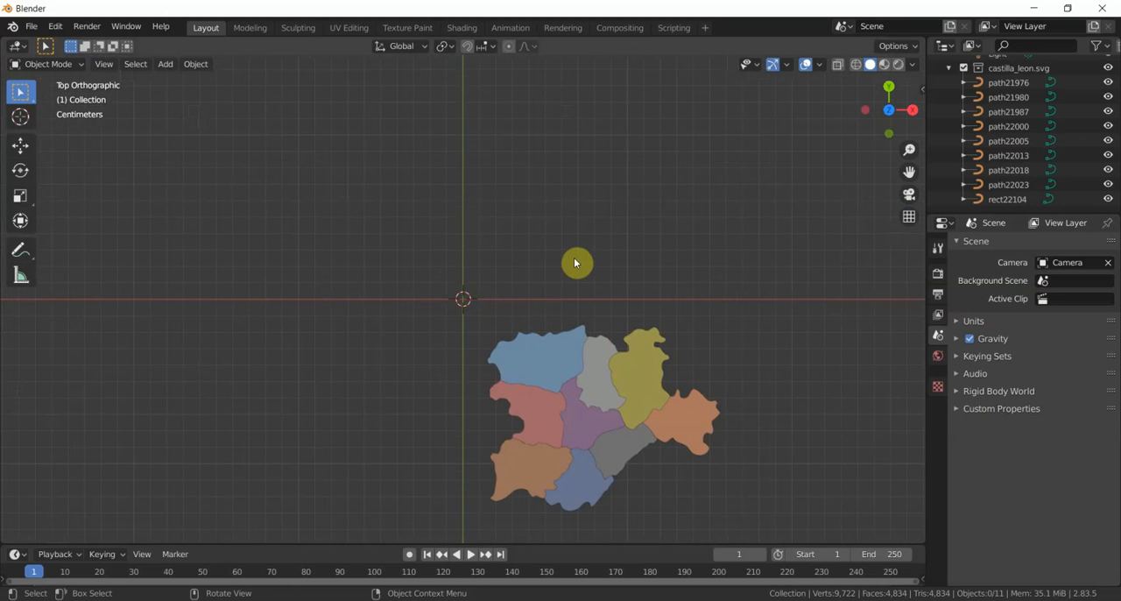
{"action": "middle_click_drag", "start_coordinate": [578, 259], "coordinate": [518, 124], "text": "shift"}
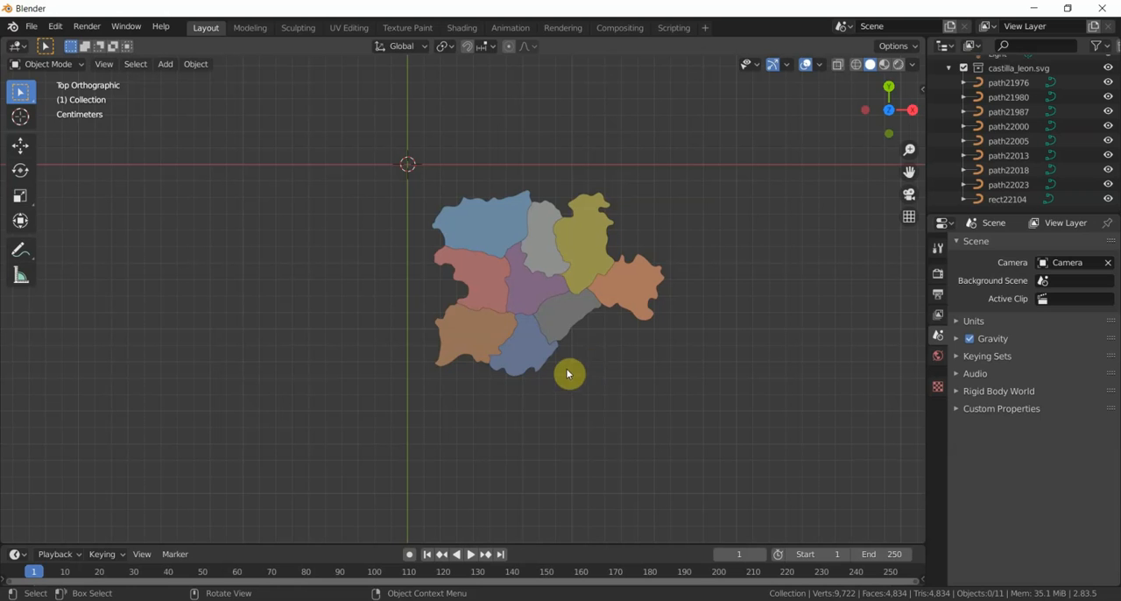
- Select several of the imported curves one by one to identify which map region each represents
{"action": "left_click", "coordinate": [1026, 141]}
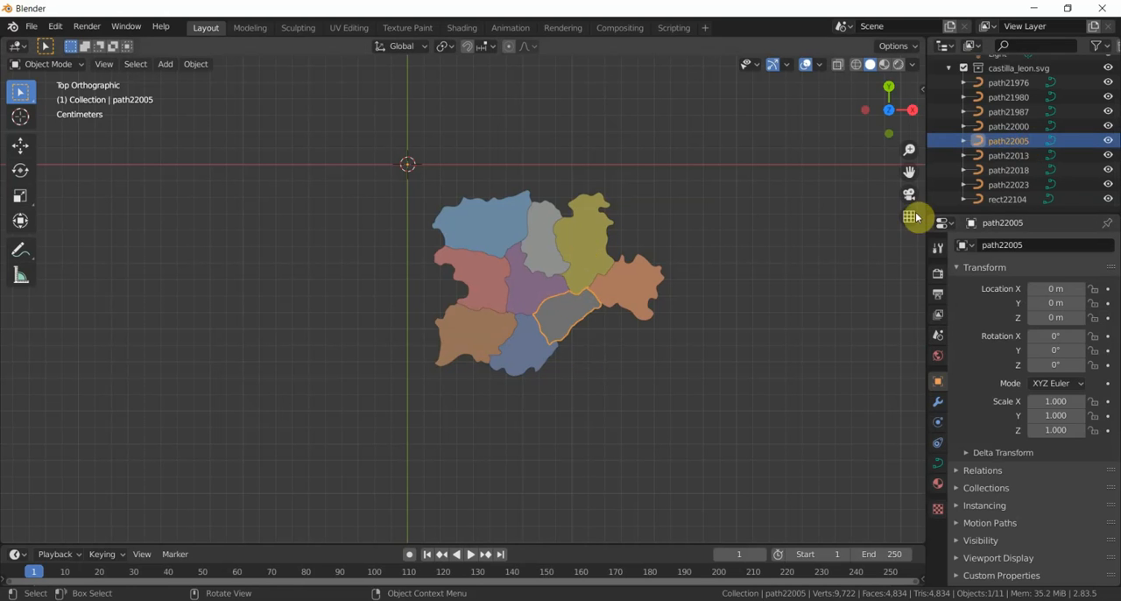
{"action": "left_click", "coordinate": [1005, 126]}
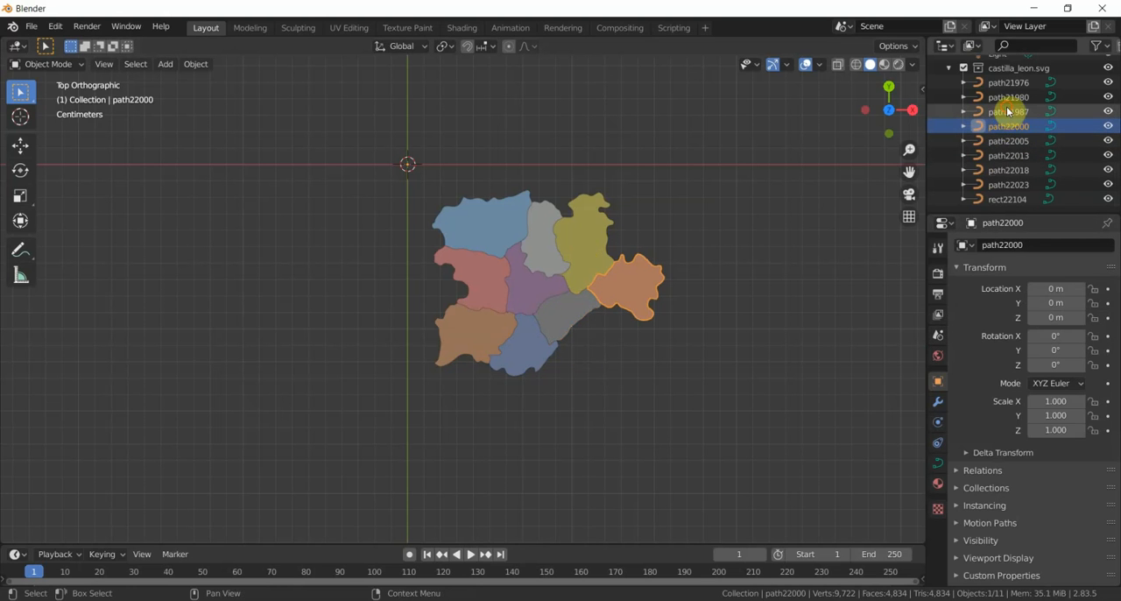
{"action": "left_click", "coordinate": [1007, 112]}
{"action": "left_click", "coordinate": [1005, 97]}
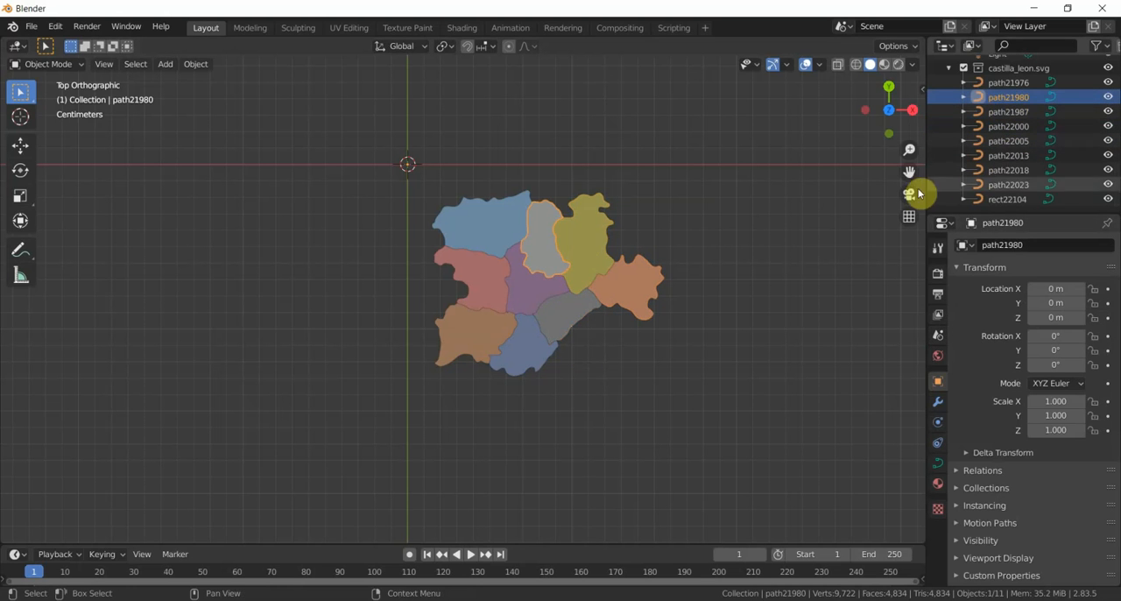
{"action": "left_click", "coordinate": [1003, 158]}
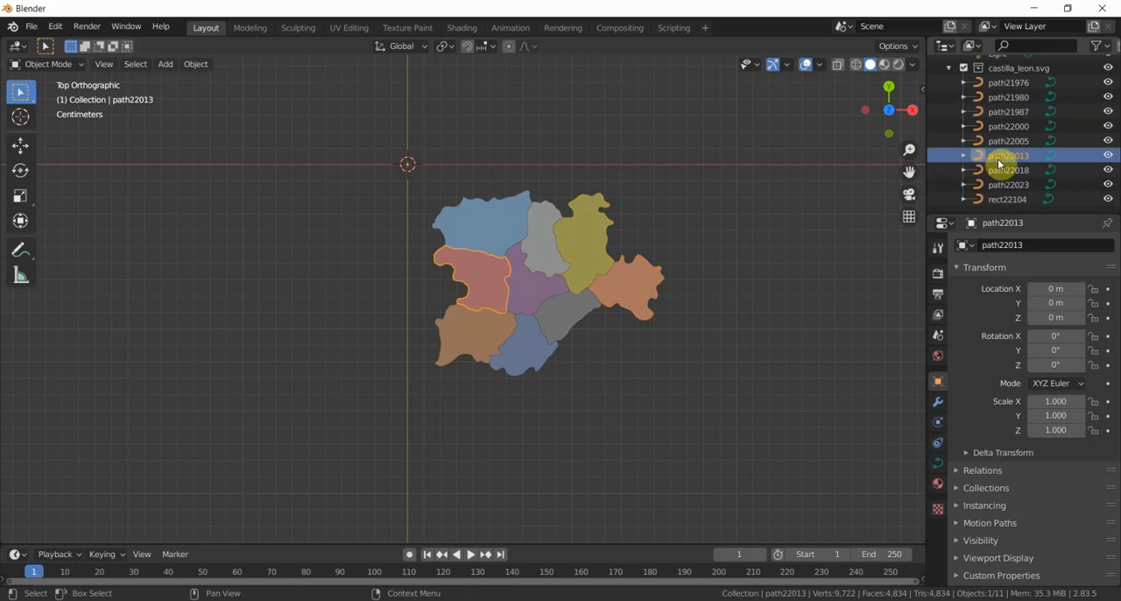
{"action": "left_click", "coordinate": [532, 288]}
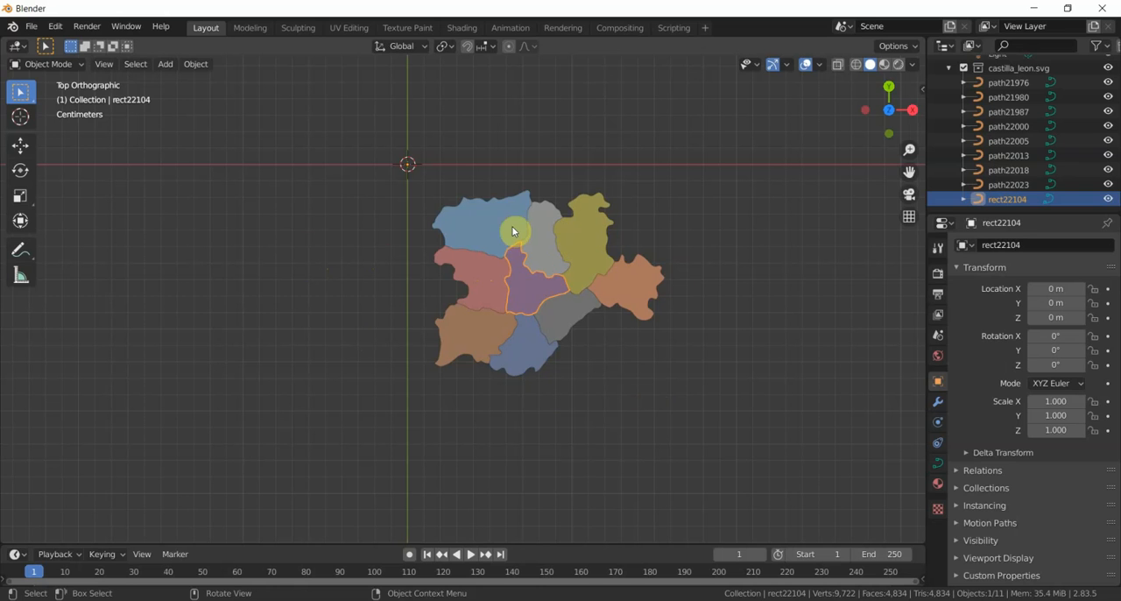
- Select all nine map regions and set their origins with Origin to Geometry
{"action": "left_click", "coordinate": [481, 217]}
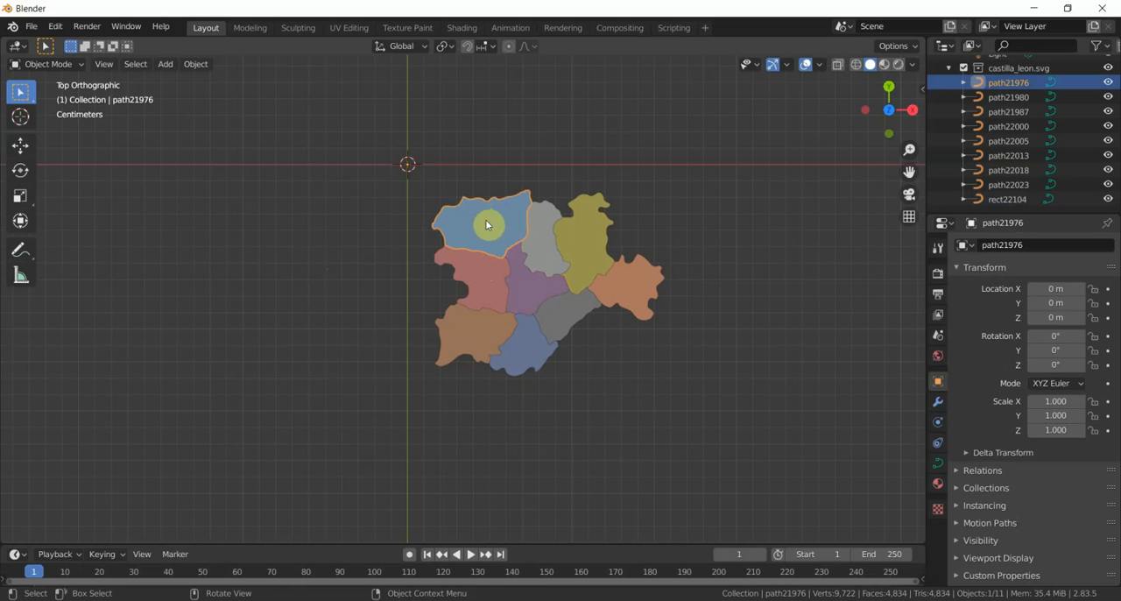
{"action": "left_click", "coordinate": [544, 236], "text": "shift"}
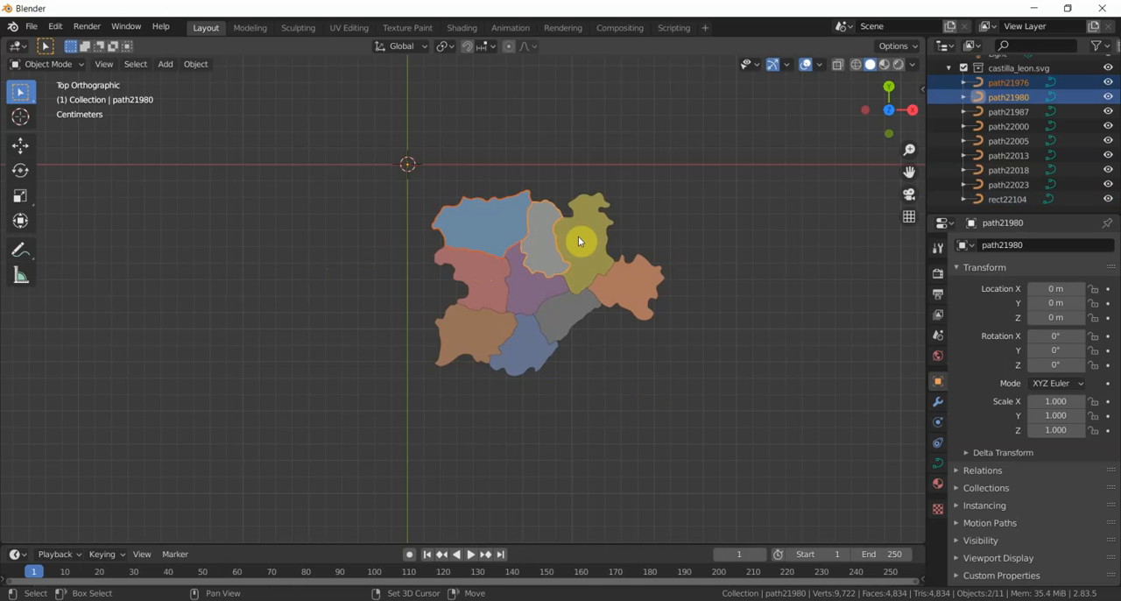
{"action": "left_click", "coordinate": [578, 239], "text": "shift"}
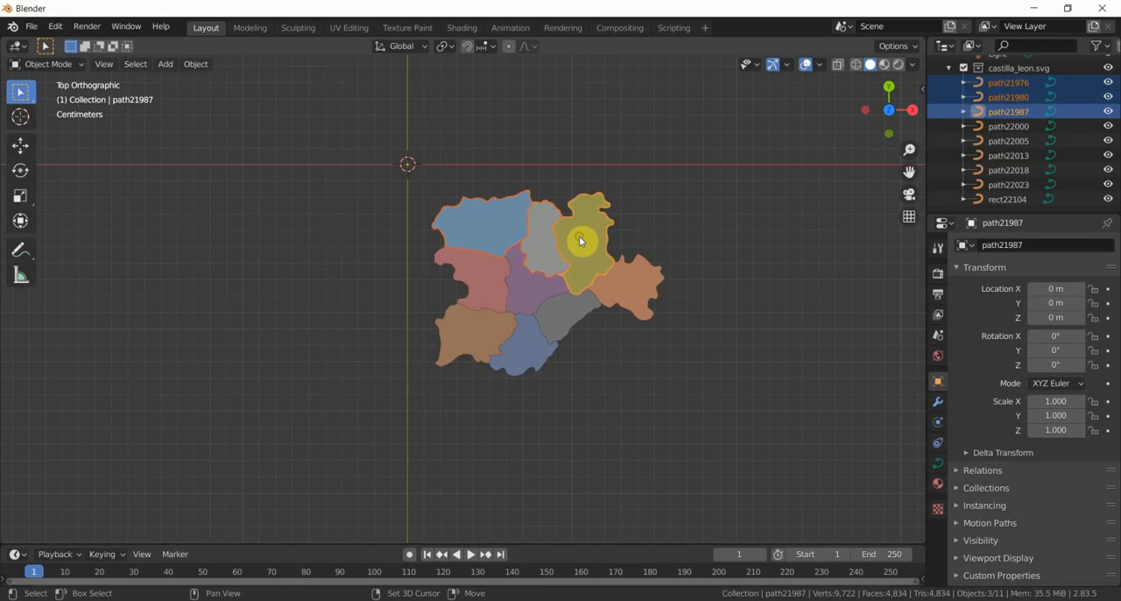
{"action": "left_click", "coordinate": [624, 281], "text": "shift"}
{"action": "left_click", "coordinate": [573, 308], "text": "shift"}
{"action": "left_click", "coordinate": [531, 297], "text": "shift"}
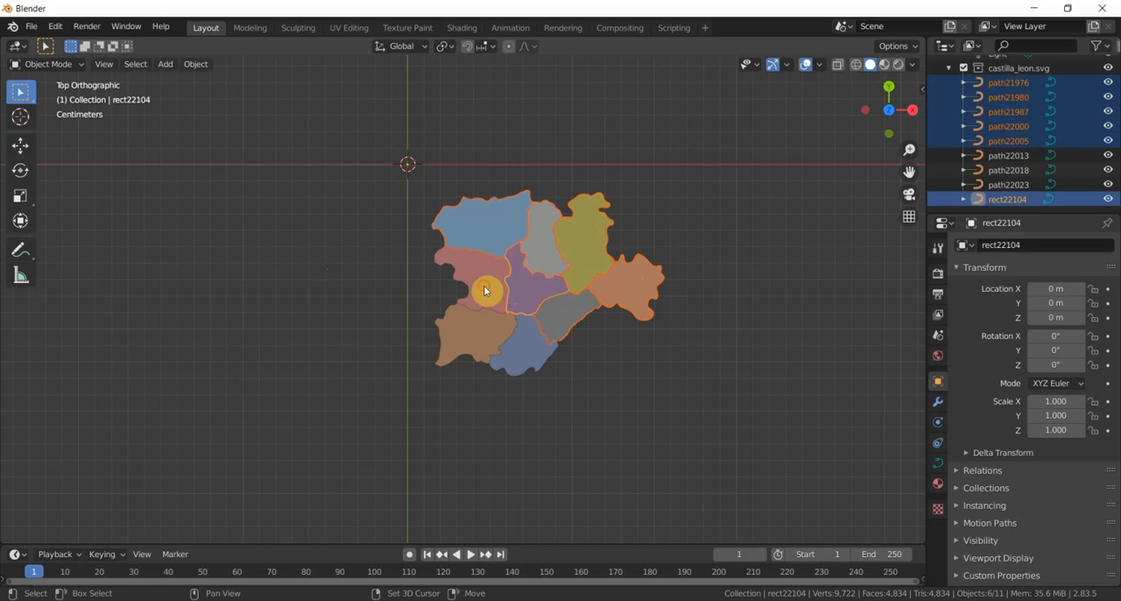
{"action": "left_click", "coordinate": [473, 326], "text": "shift"}
{"action": "left_click", "coordinate": [524, 348], "text": "shift"}
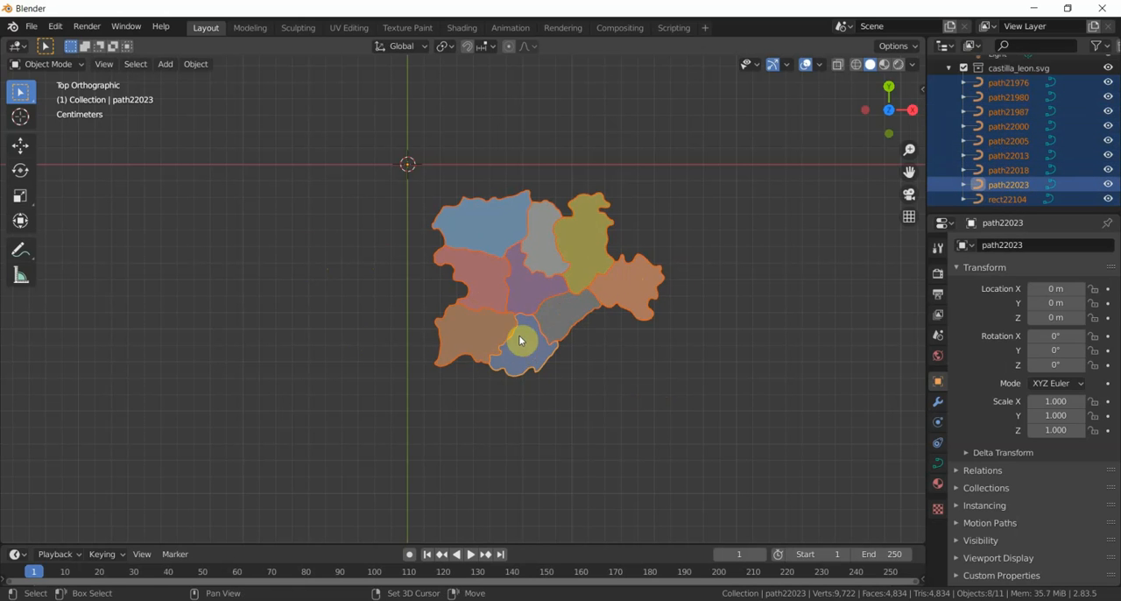
{"action": "left_click", "coordinate": [195, 64]}
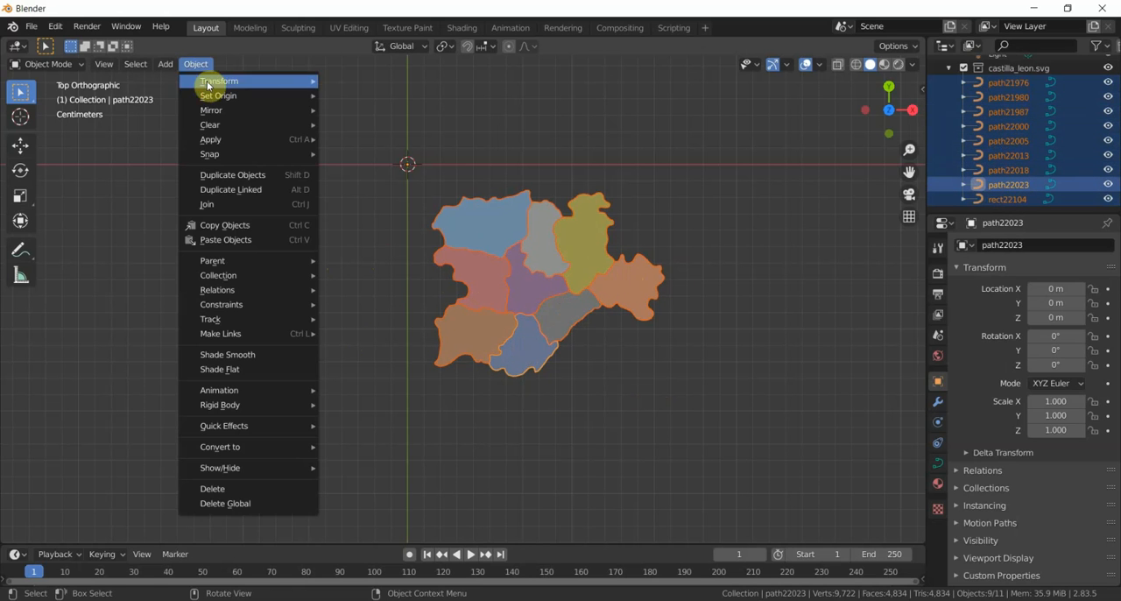
{"action": "mouse_move", "coordinate": [215, 96]}
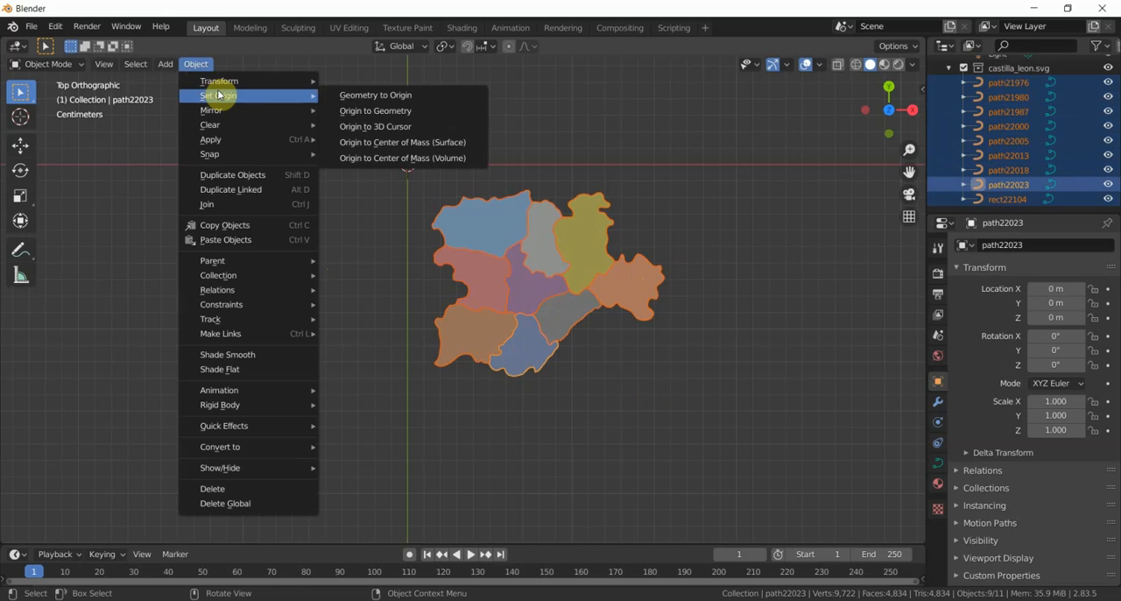
{"action": "left_click", "coordinate": [378, 111]}
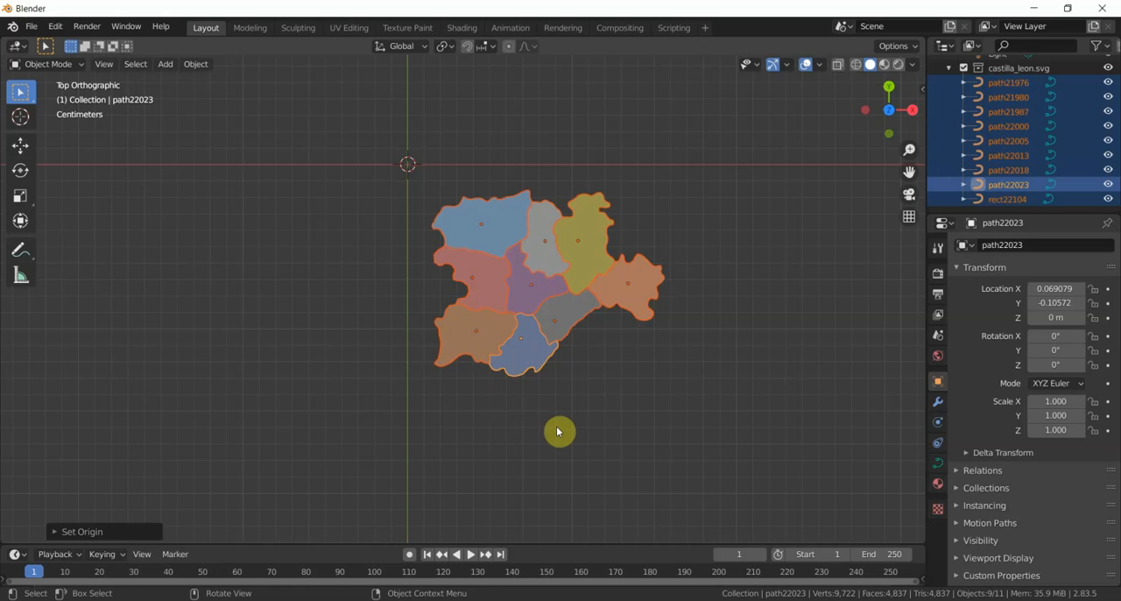
- Scale all nine selected map regions up together by a factor of about 6.81
{"action": "key", "text": "s"}
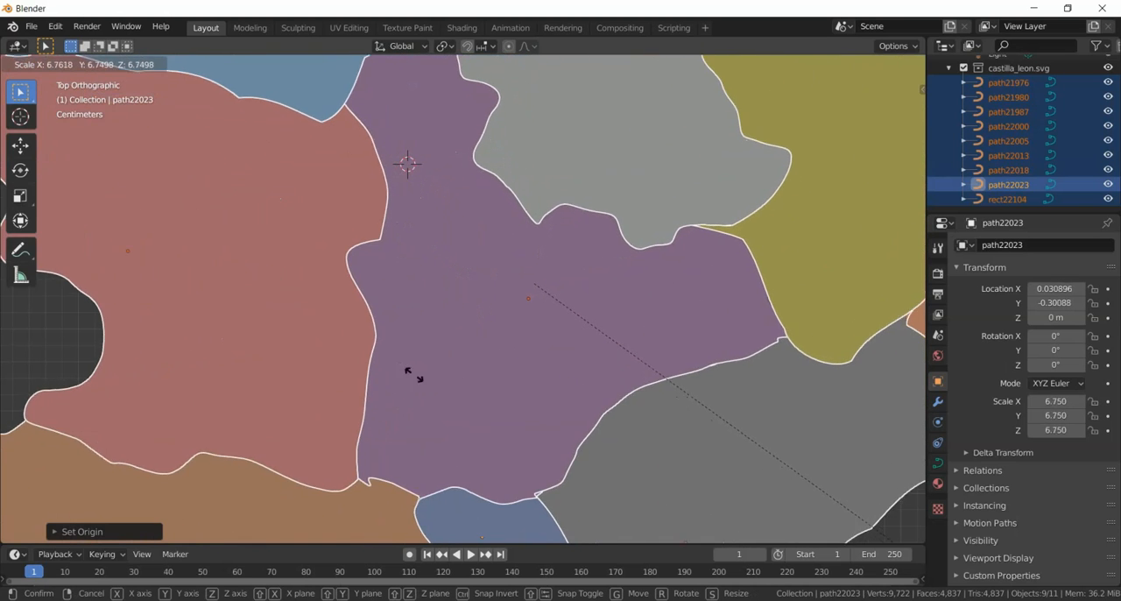
{"action": "left_click", "coordinate": [421, 382]}
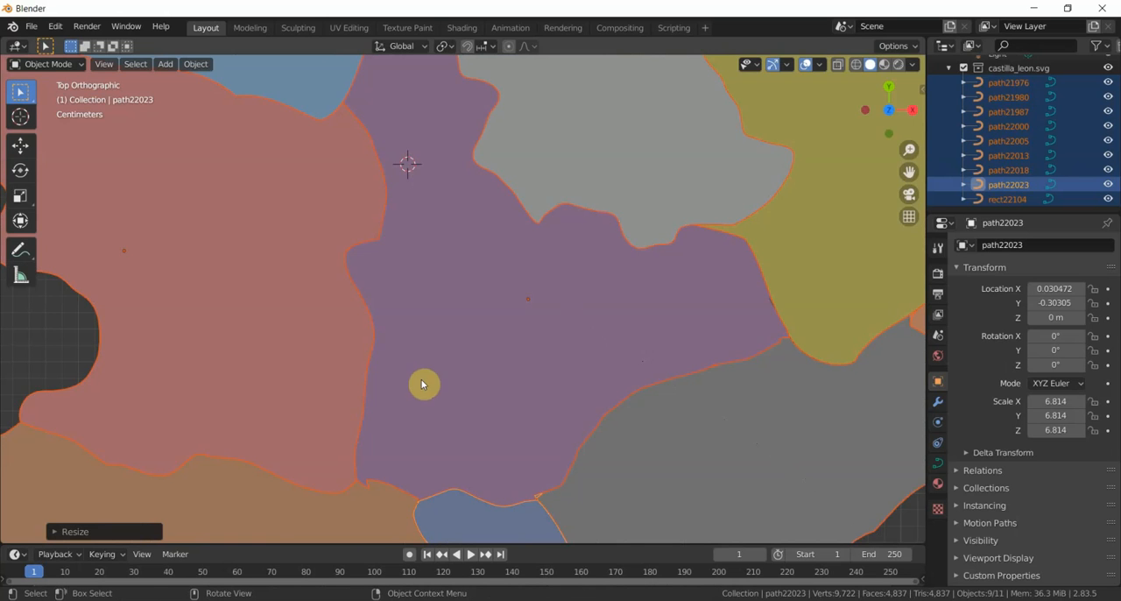
{"action": "scroll", "coordinate": [439, 358], "scroll_direction": "down", "scroll_amount": 8}
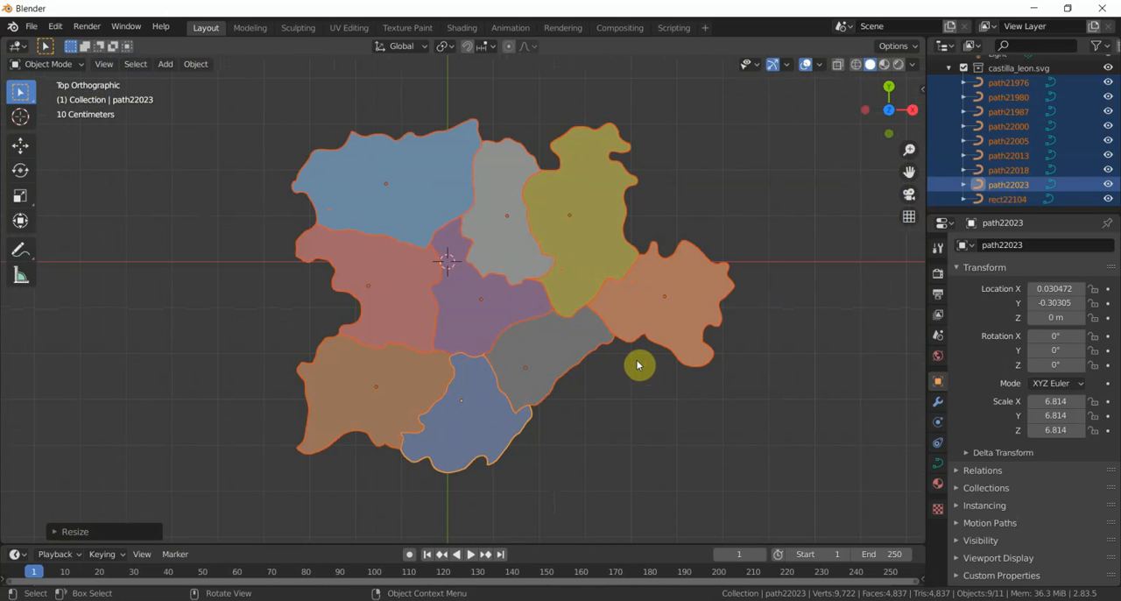
{"action": "scroll", "coordinate": [637, 365], "scroll_direction": "up", "scroll_amount": 1}
{"action": "scroll", "coordinate": [637, 365], "scroll_direction": "down", "scroll_amount": 1}
- Select the central purple map region and expand the Geometry settings of its curve data
{"action": "left_click", "coordinate": [516, 308]}
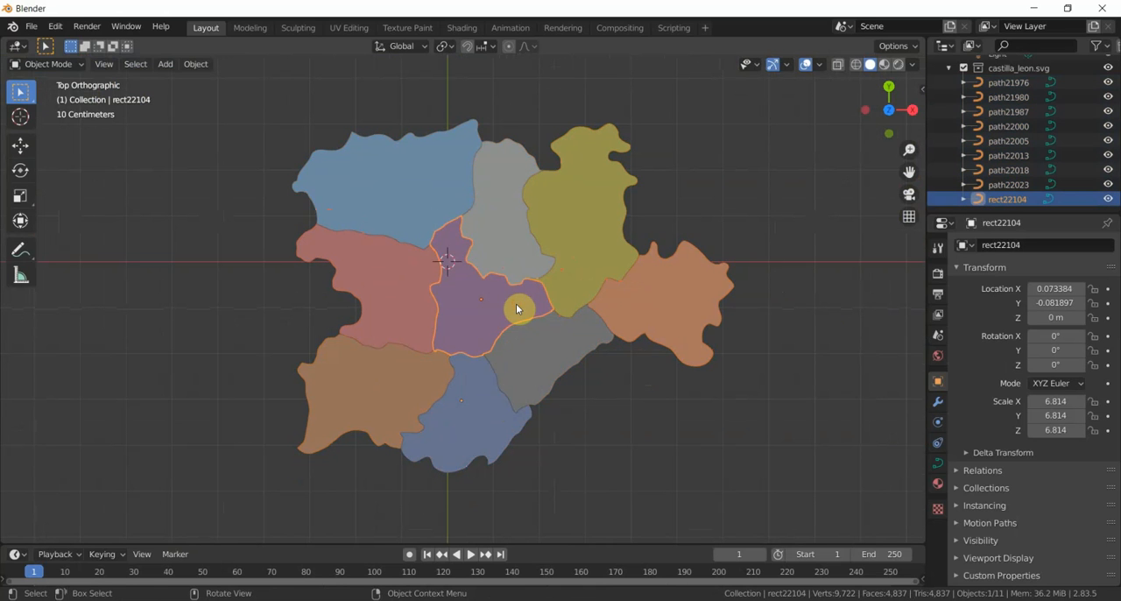
{"action": "left_click", "coordinate": [941, 469]}
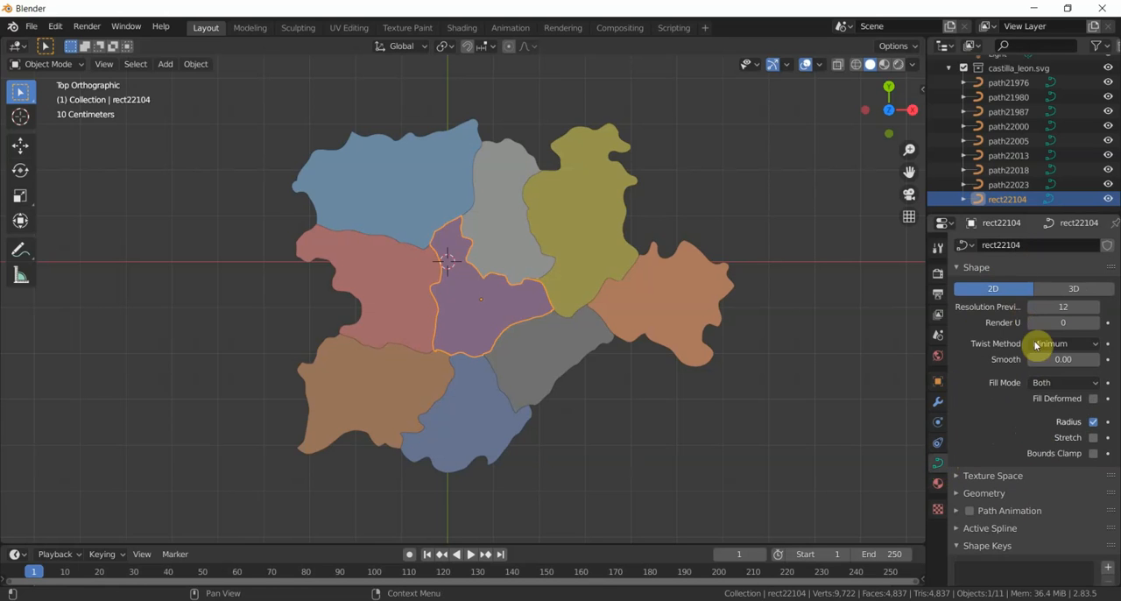
{"action": "left_click", "coordinate": [959, 495]}
{"action": "scroll", "coordinate": [1033, 531], "scroll_direction": "down", "scroll_amount": 1}
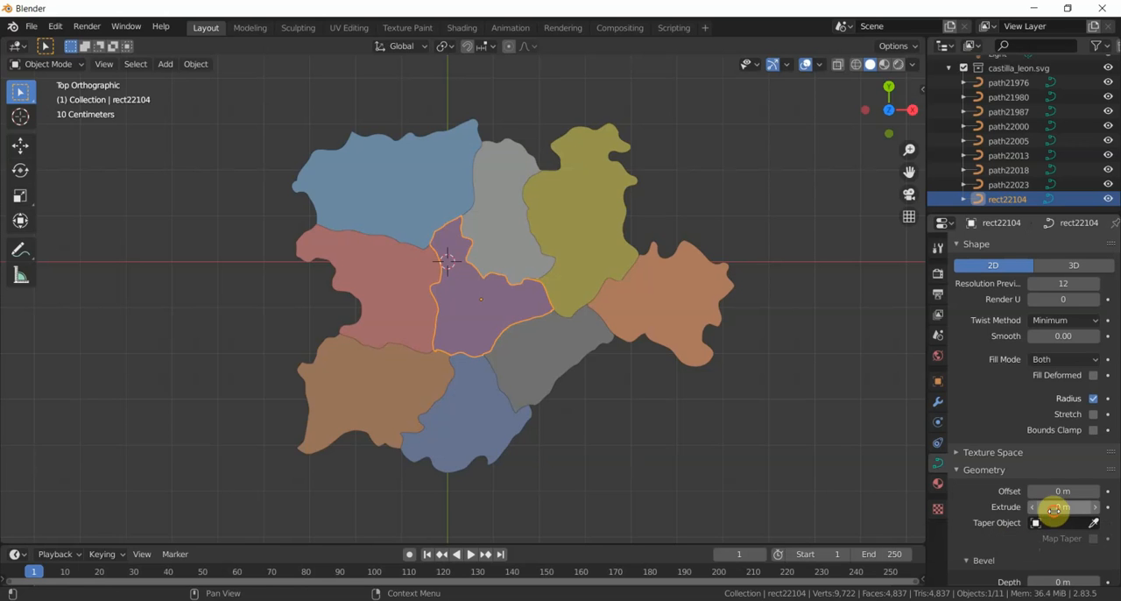
- Set the central purple region's Extrude value to 0.053364 m and orbit to a perspective view of the map
{"action": "left_click", "coordinate": [1053, 507]}
{"action": "type", "text": "0.0"}
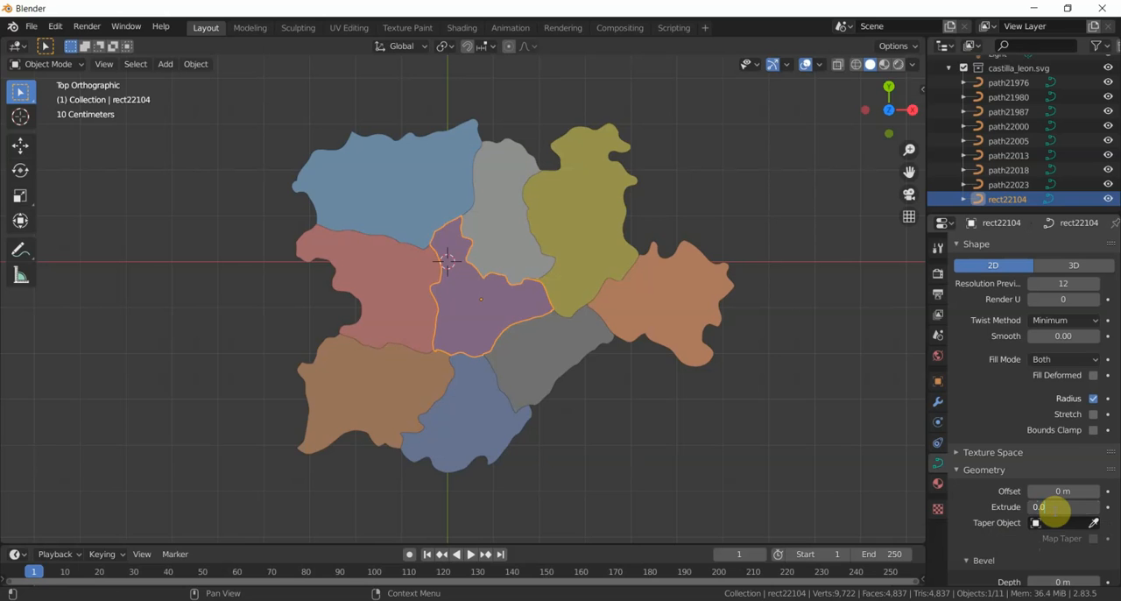
{"action": "type", "text": "533640"}
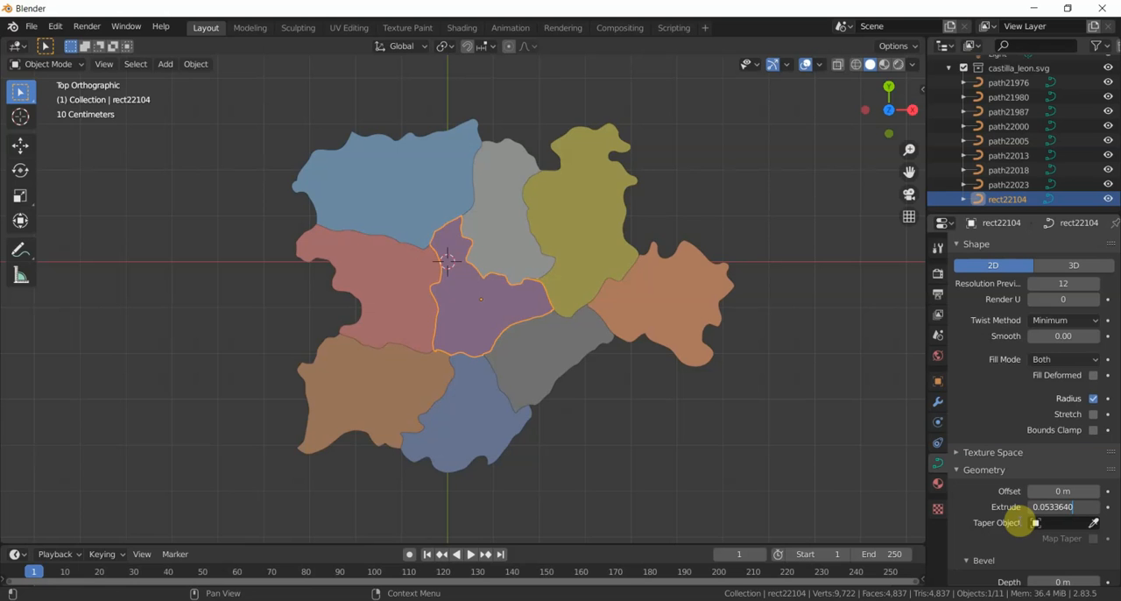
{"action": "key", "text": "Return"}
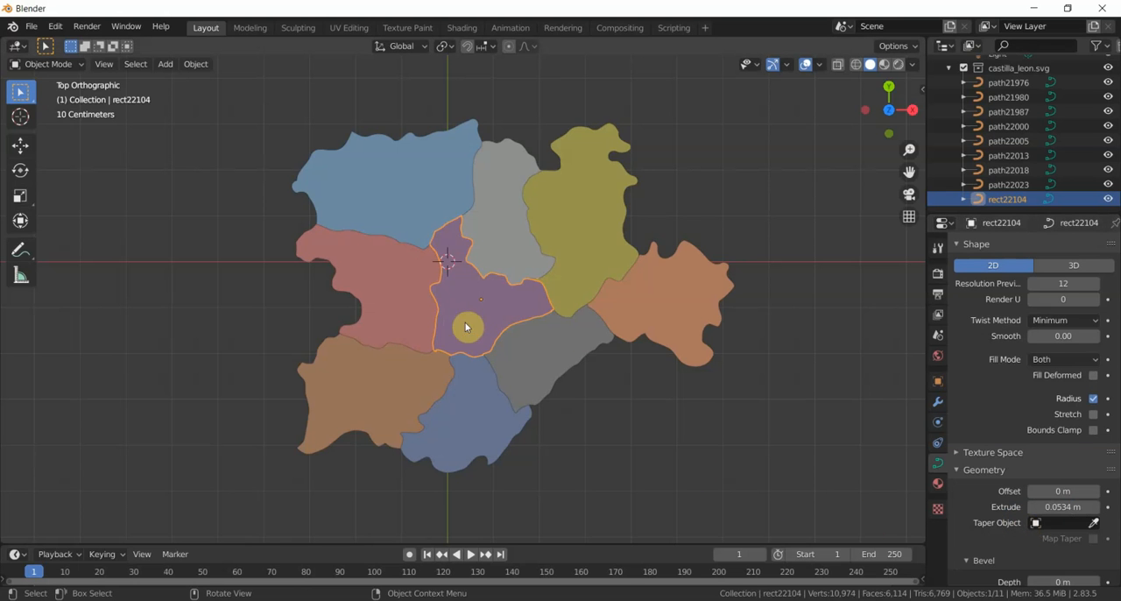
{"action": "middle_click_drag", "start_coordinate": [633, 443], "coordinate": [613, 399]}
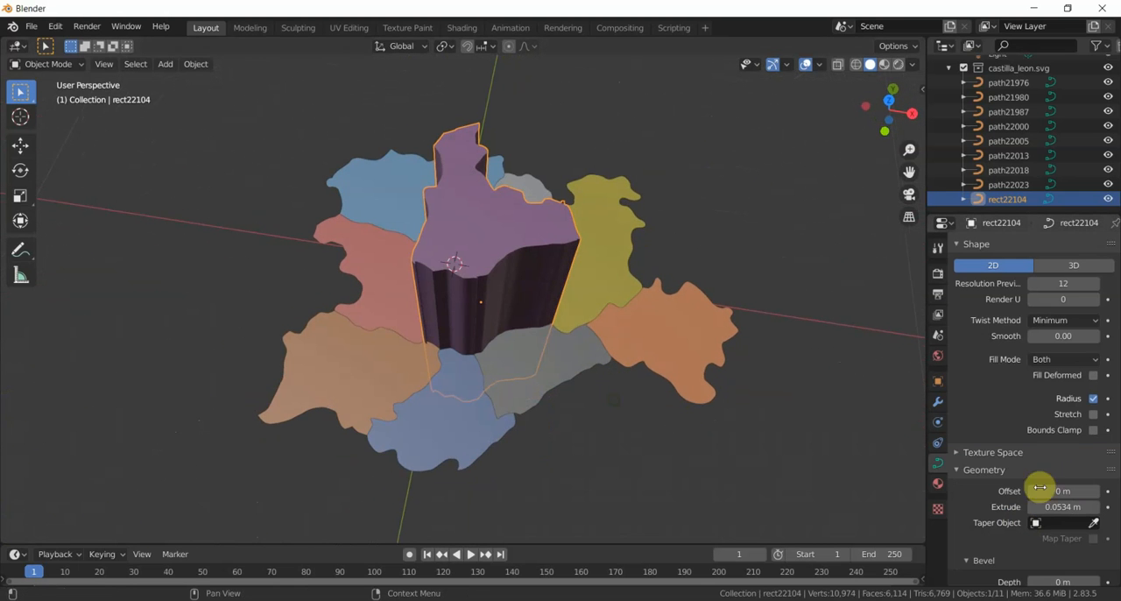
- Reduce the central purple region's Extrude value tenfold to 0.0053364 m
{"action": "left_click", "coordinate": [1057, 506]}
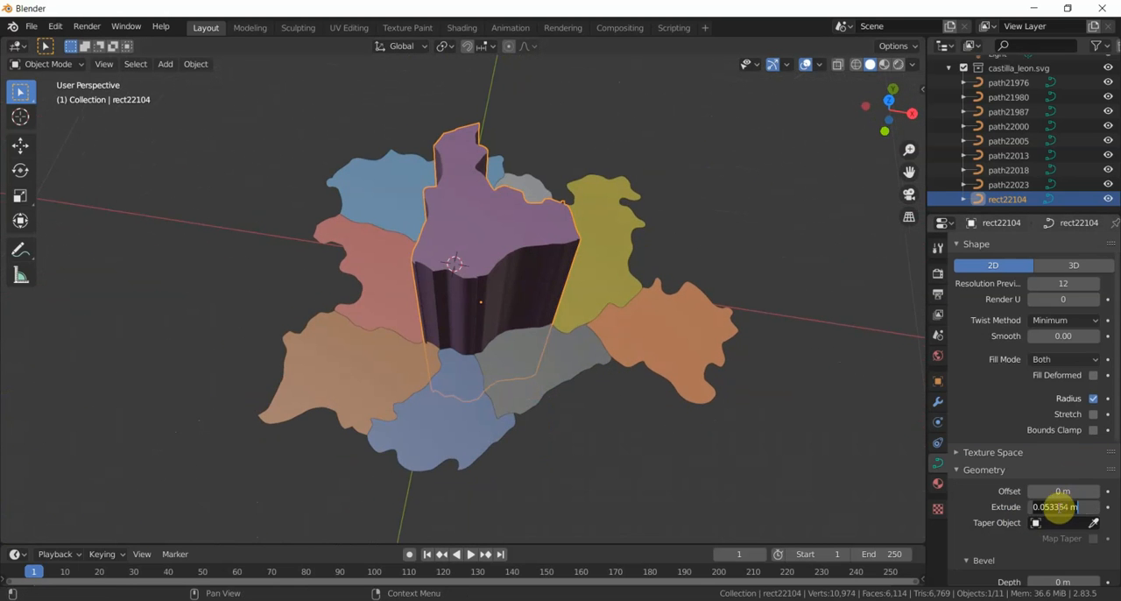
{"action": "left_click", "coordinate": [1045, 506]}
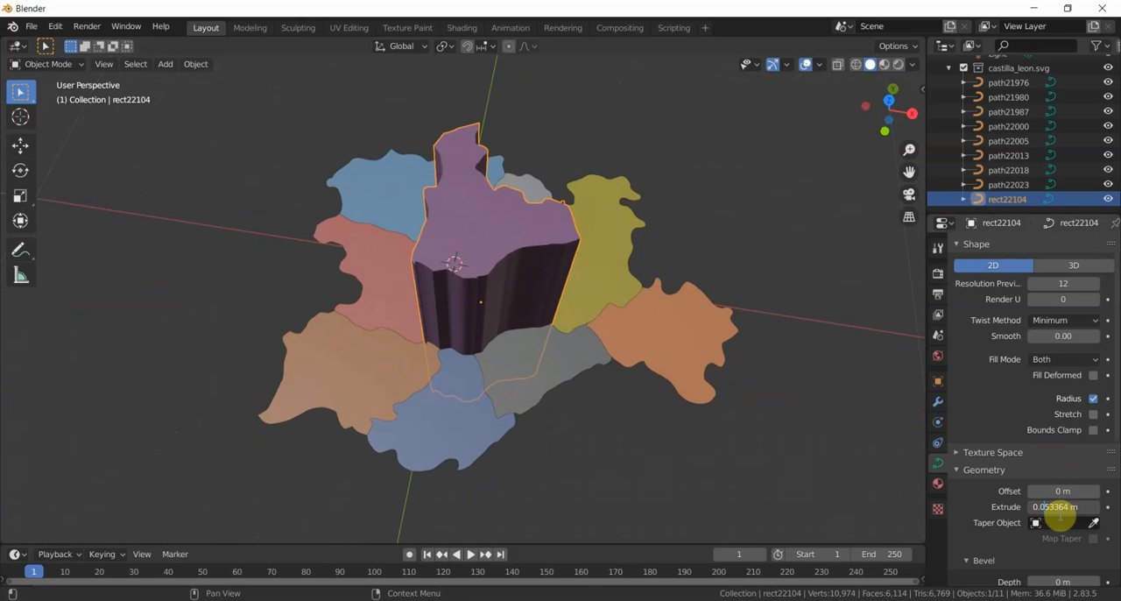
{"action": "type", "text": "0"}
{"action": "key", "text": "Return"}
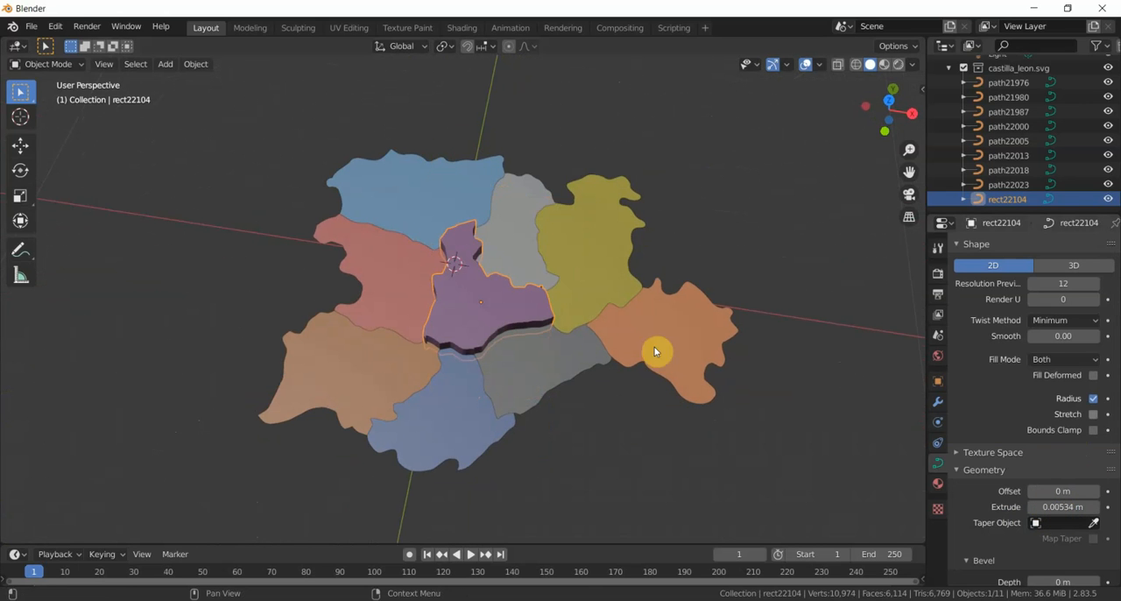
{"action": "mouse_move", "coordinate": [595, 323]}
{"action": "middle_mouse_down"}
{"action": "mouse_move", "coordinate": [570, 271]}
{"action": "mouse_move", "coordinate": [570, 233]}
{"action": "mouse_move", "coordinate": [605, 330]}
{"action": "mouse_move", "coordinate": [590, 318]}
{"action": "middle_mouse_up"}
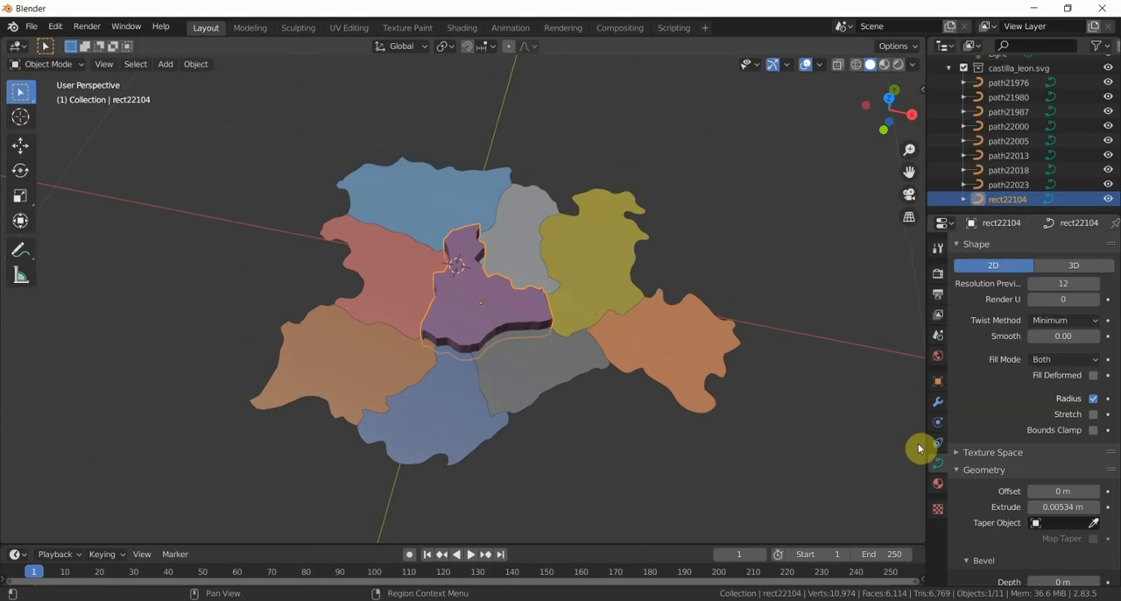
- Raise the central purple region's Extrude value tenfold to 0.05336 m
{"action": "left_click", "coordinate": [1057, 507]}
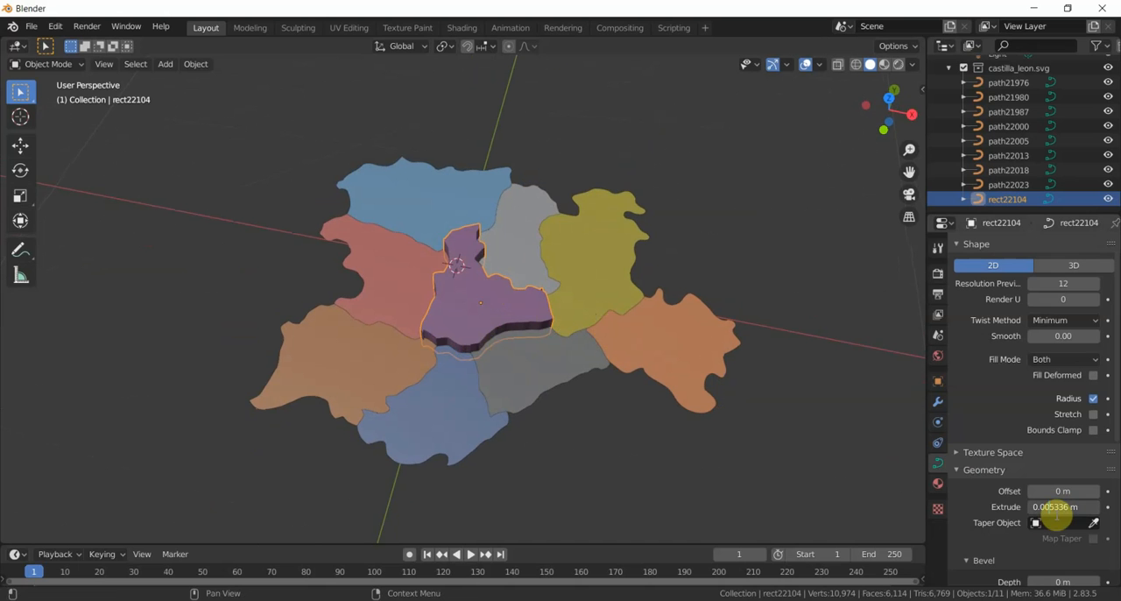
{"action": "key", "text": "BackSpace"}
{"action": "key", "text": "Return"}
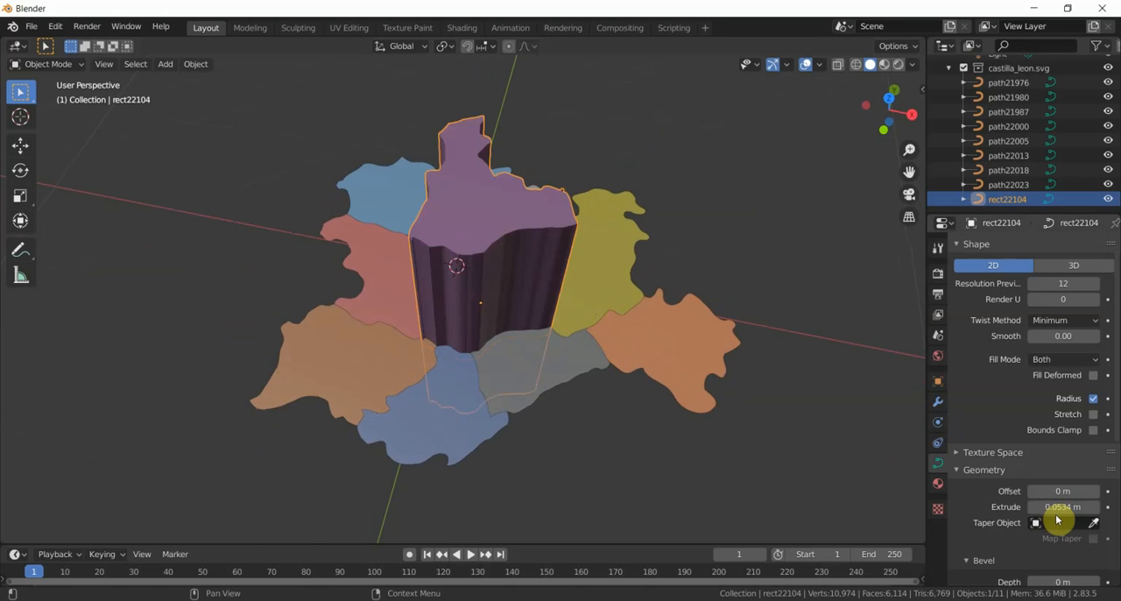
{"action": "middle_click_drag", "start_coordinate": [771, 428], "coordinate": [755, 410]}
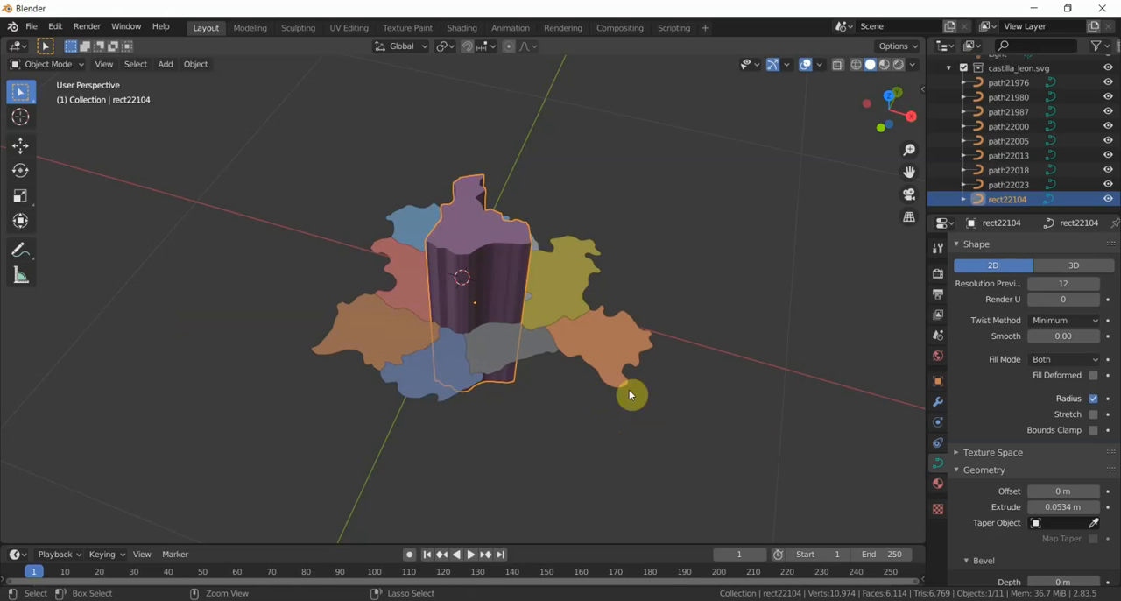
- Set the central purple region's Extrude value to 0 m so it is flat
{"action": "left_click", "coordinate": [1061, 506]}
{"action": "type", "text": "0"}
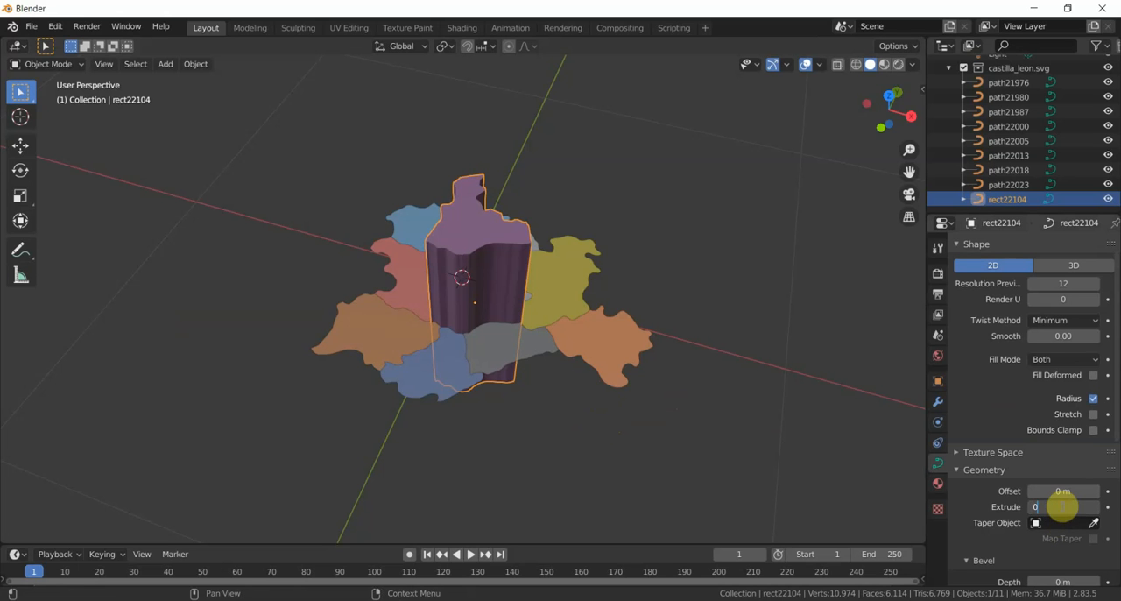
{"action": "key", "text": "Return"}
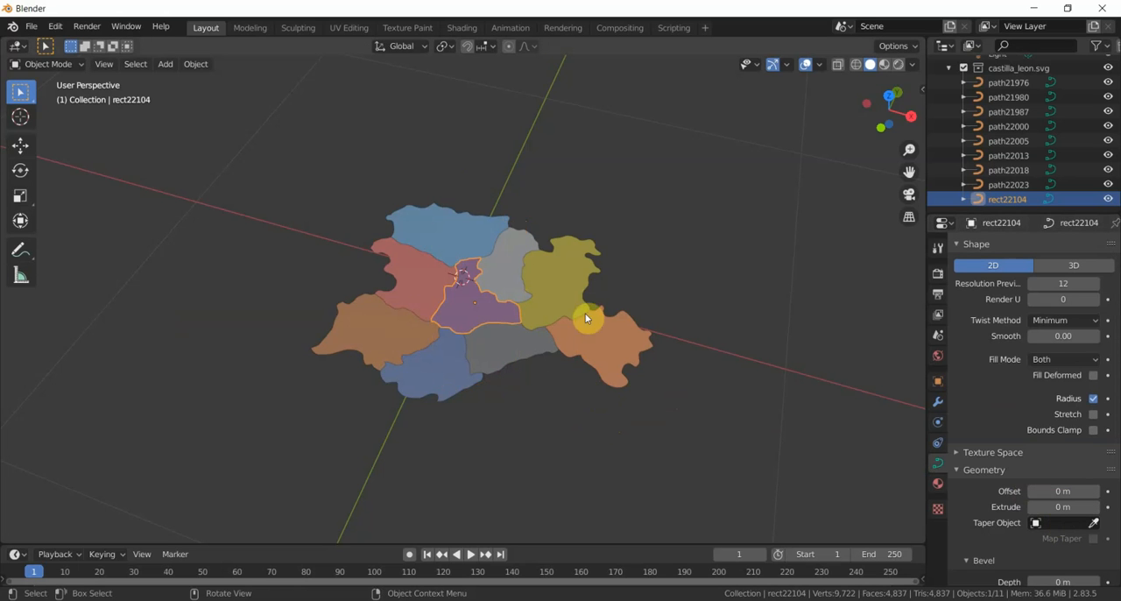
- Switch to the Top viewpoint, select all nine map regions and scale them up together by a factor of about 3.34
{"action": "left_click", "coordinate": [104, 64]}
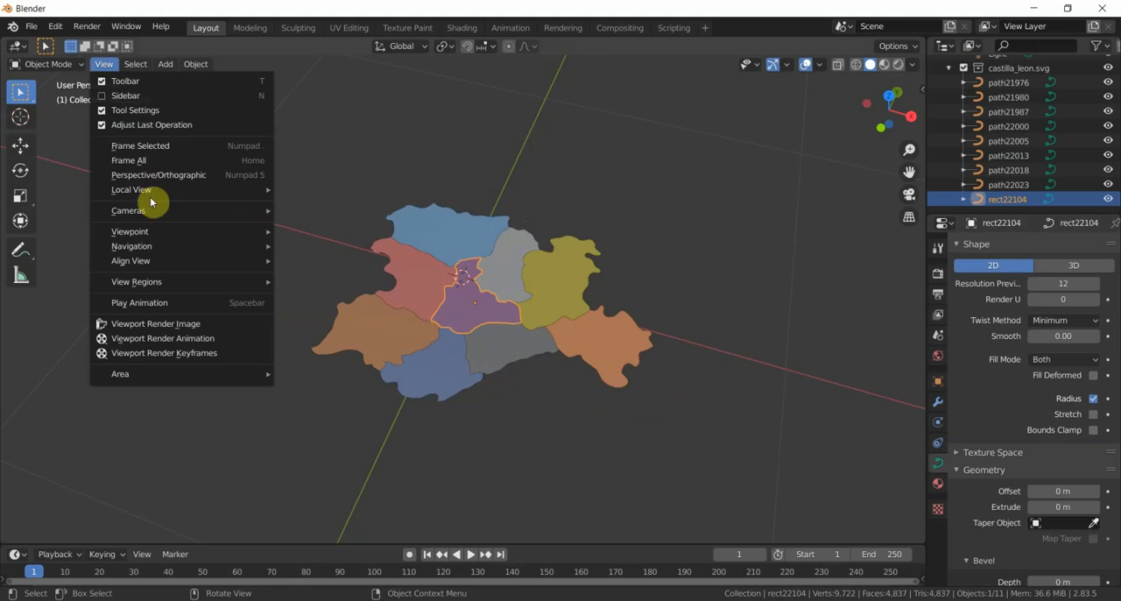
{"action": "mouse_move", "coordinate": [172, 234]}
{"action": "left_click", "coordinate": [320, 251]}
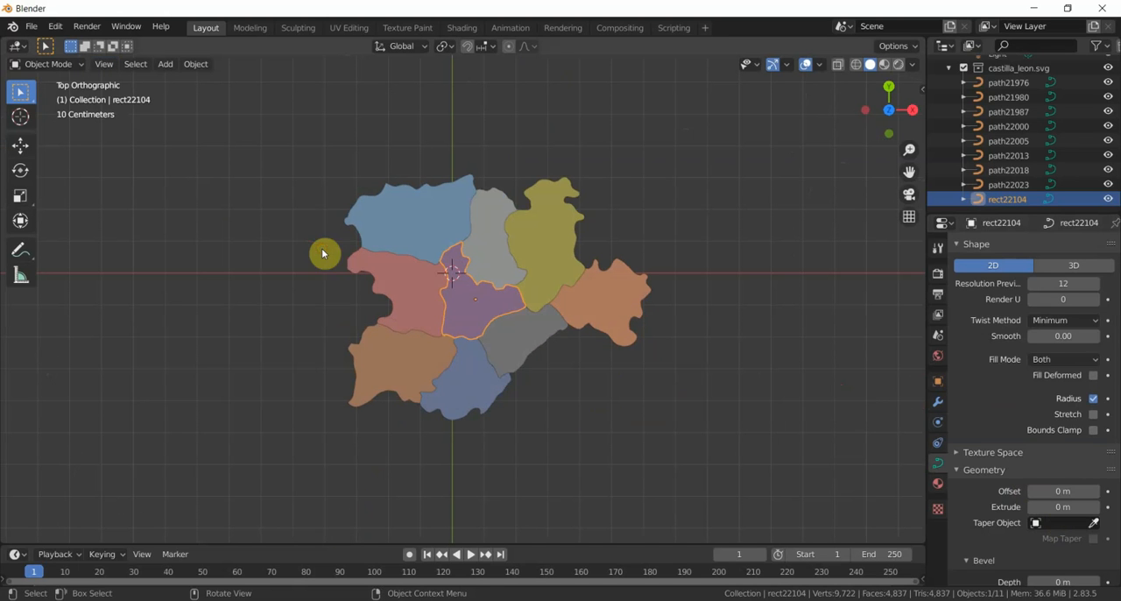
{"action": "left_click", "coordinate": [426, 229], "text": "shift"}
{"action": "left_click", "coordinate": [497, 242], "text": "shift"}
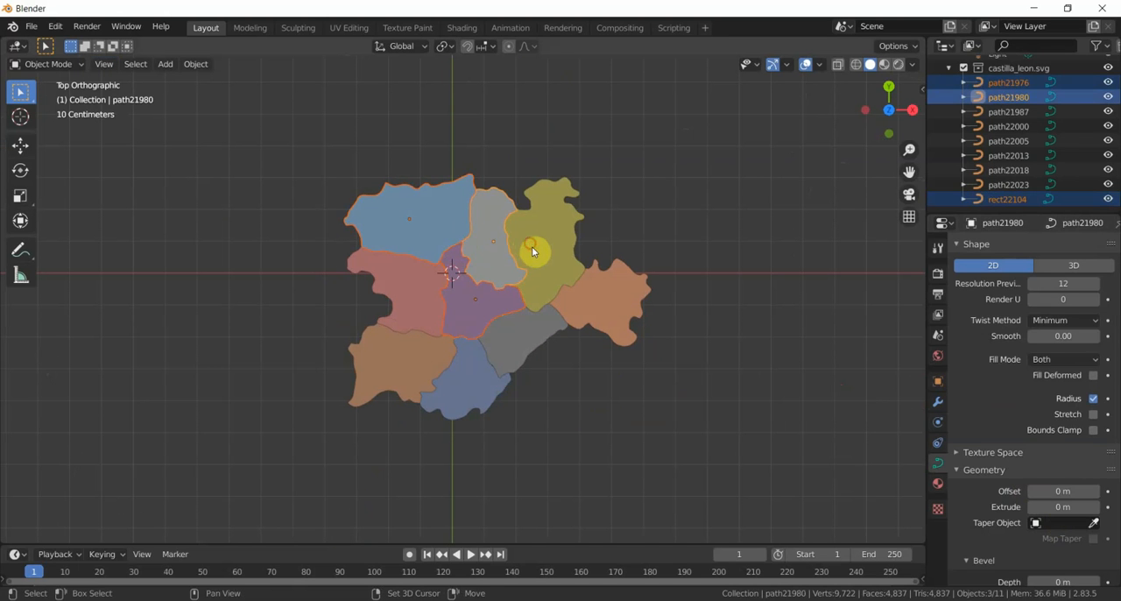
{"action": "left_click", "coordinate": [531, 246], "text": "shift"}
{"action": "left_click", "coordinate": [599, 294], "text": "shift"}
{"action": "left_click", "coordinate": [517, 325], "text": "shift"}
{"action": "left_click", "coordinate": [422, 289], "text": "shift"}
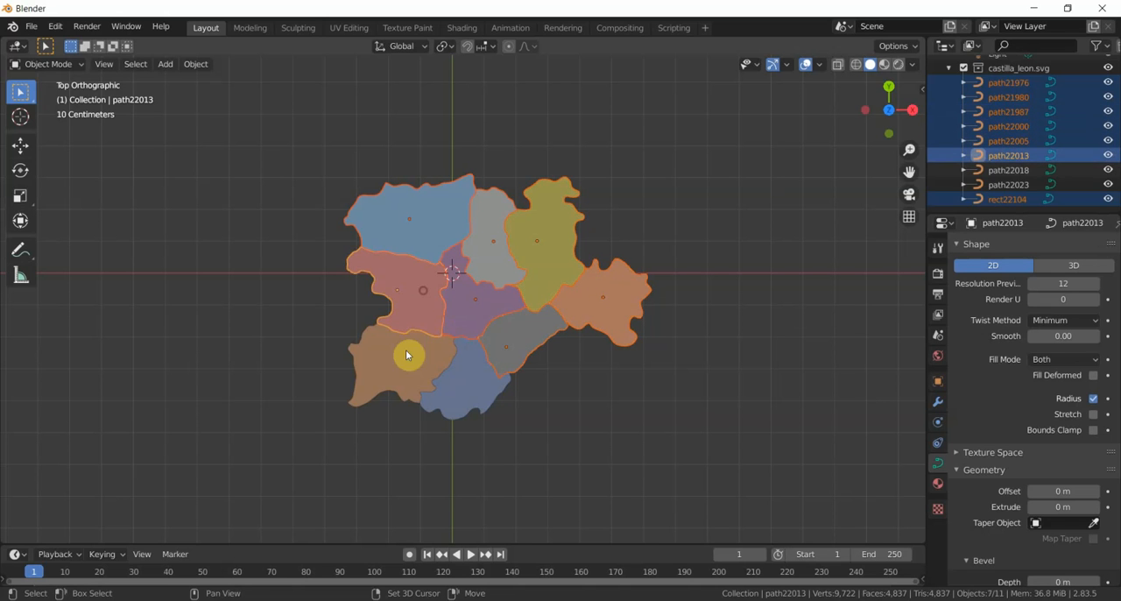
{"action": "left_click", "coordinate": [405, 355], "text": "shift"}
{"action": "left_click", "coordinate": [459, 385], "text": "shift"}
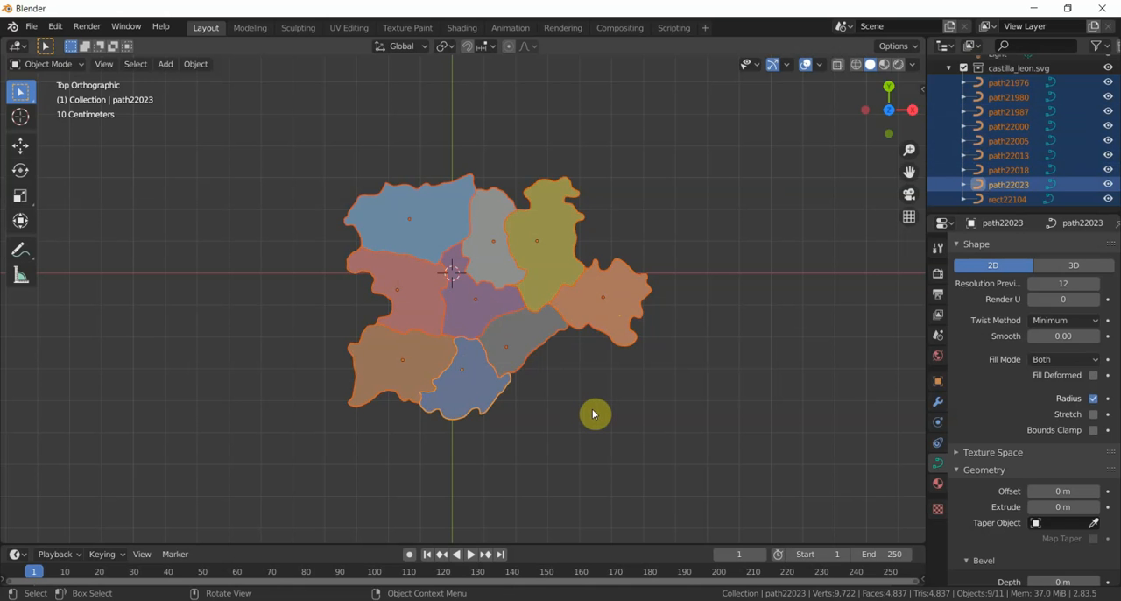
{"action": "key", "text": "s"}
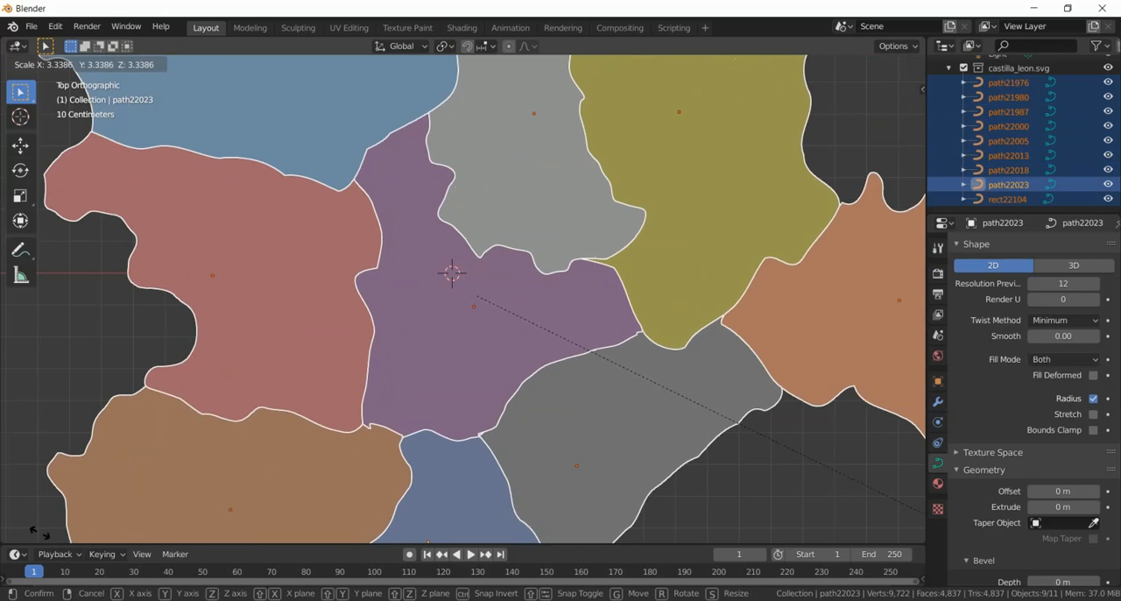
{"action": "left_click", "coordinate": [40, 537]}
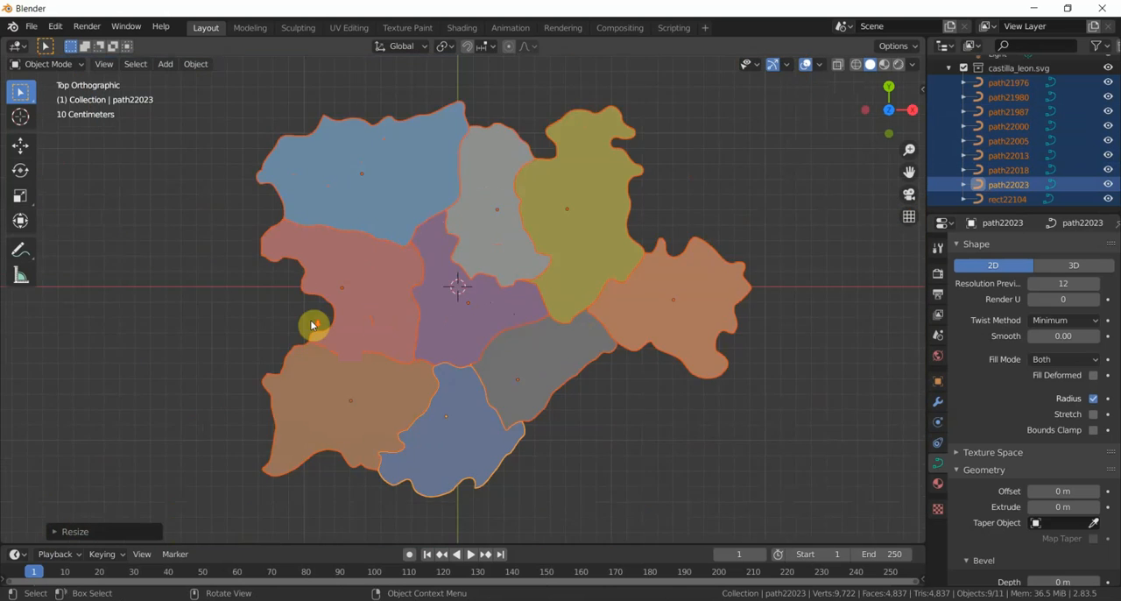
{"action": "scroll", "coordinate": [313, 325], "scroll_direction": "down", "scroll_amount": 6}
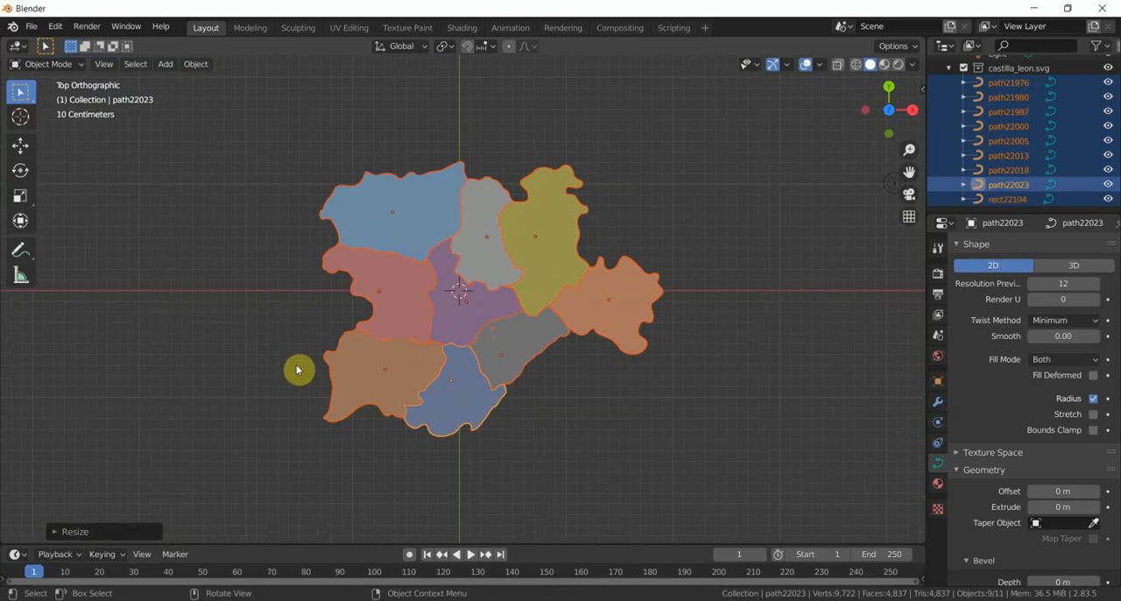
{"action": "left_click", "coordinate": [1051, 506]}
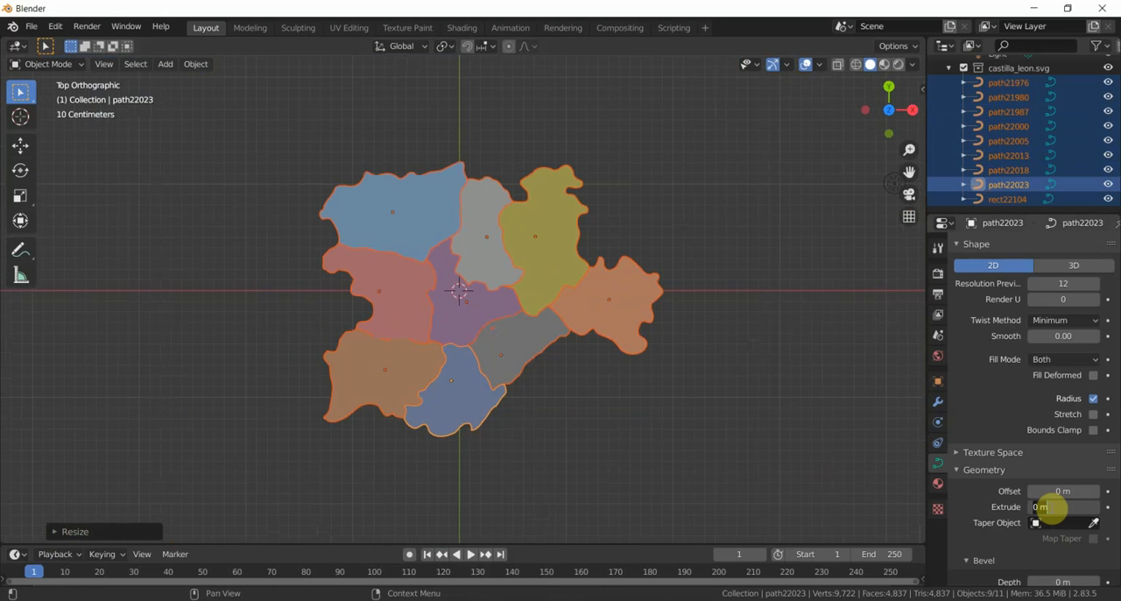
{"action": "type", "text": "0"}
{"action": "type", "text": ".0536"}
{"action": "type", "text": "40"}
{"action": "key", "text": "BackSpace"}
{"action": "key", "text": "BackSpace"}
{"action": "key", "text": "BackSpace"}
{"action": "key", "text": "BackSpace"}
{"action": "key", "text": "BackSpace"}
{"action": "key", "text": "Return"}
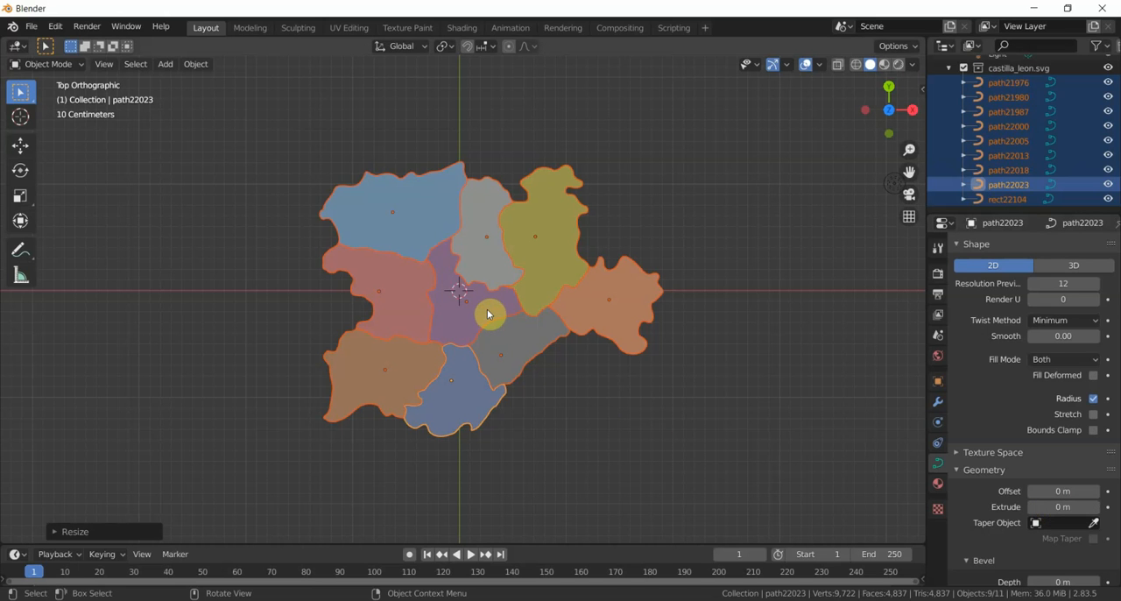
- Select only the central purple region and extrude it by 0.0534 m
{"action": "left_click", "coordinate": [487, 314]}
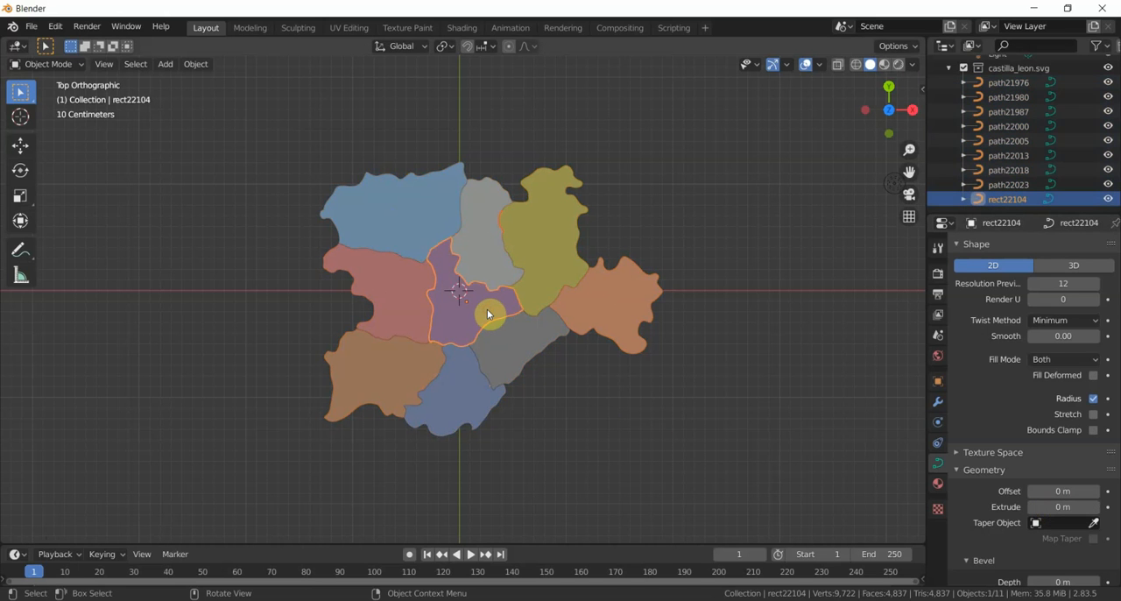
{"action": "left_click", "coordinate": [1062, 506]}
{"action": "type", "text": "0"}
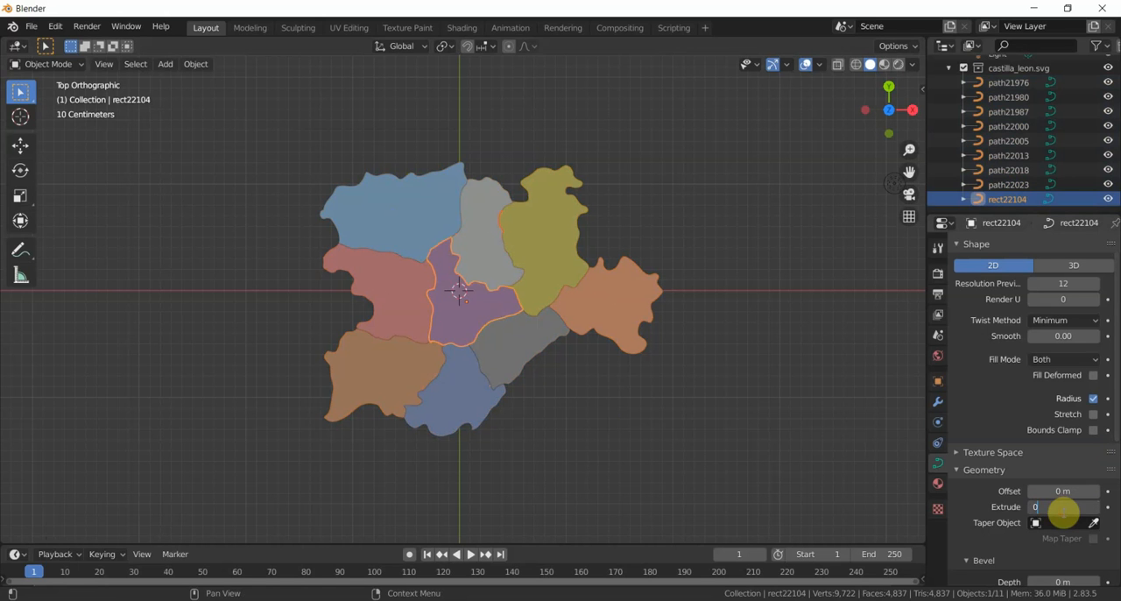
{"action": "type", "text": ".0534"}
{"action": "key", "text": "Return"}
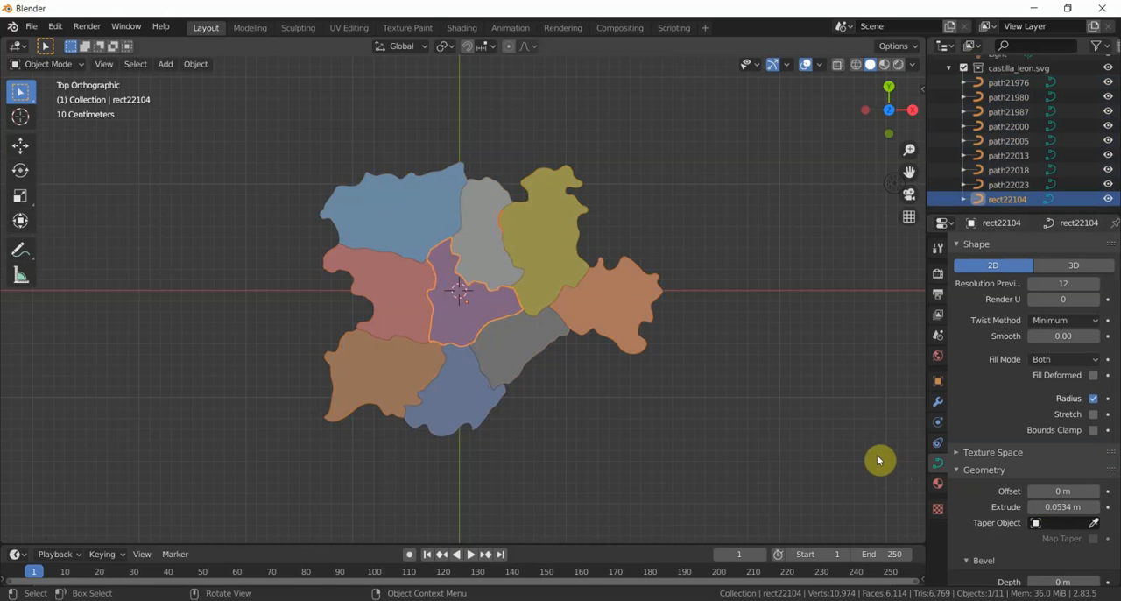
- Examine the height of the extruded central region relative to the flat regions from several angles
{"action": "middle_click_drag", "start_coordinate": [881, 458], "coordinate": [822, 328]}
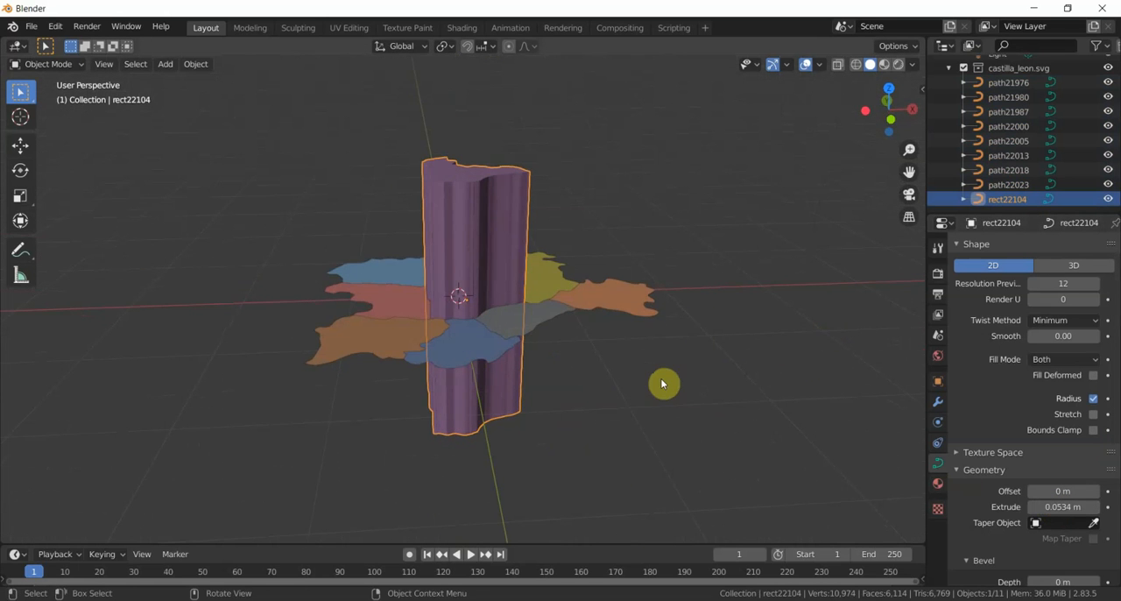
{"action": "middle_click_drag", "start_coordinate": [658, 383], "coordinate": [677, 448]}
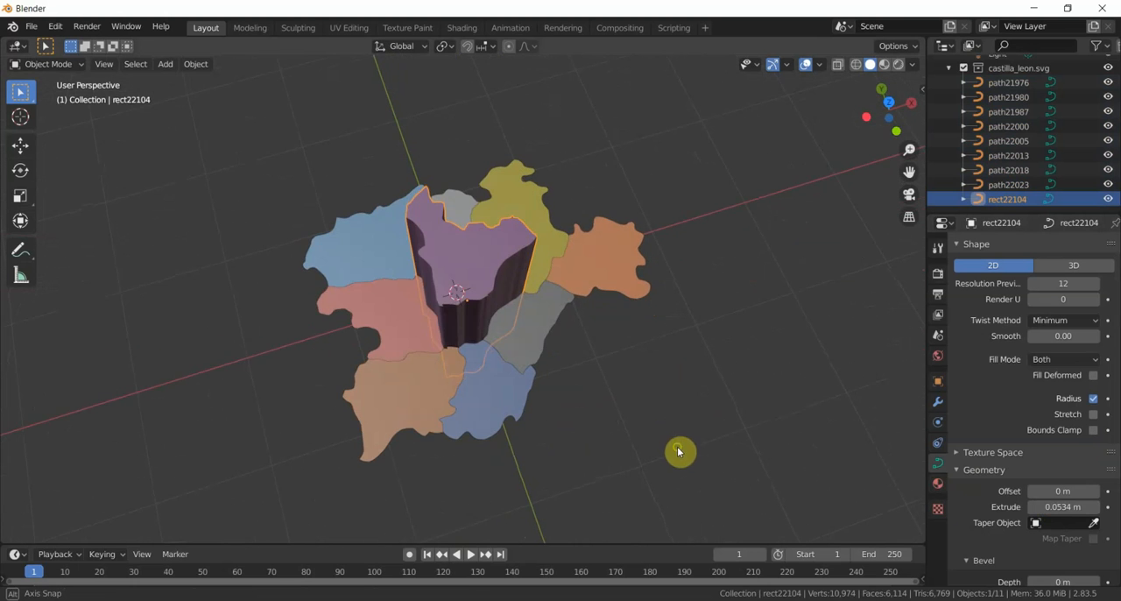
{"action": "middle_click_drag", "start_coordinate": [604, 343], "coordinate": [565, 265]}
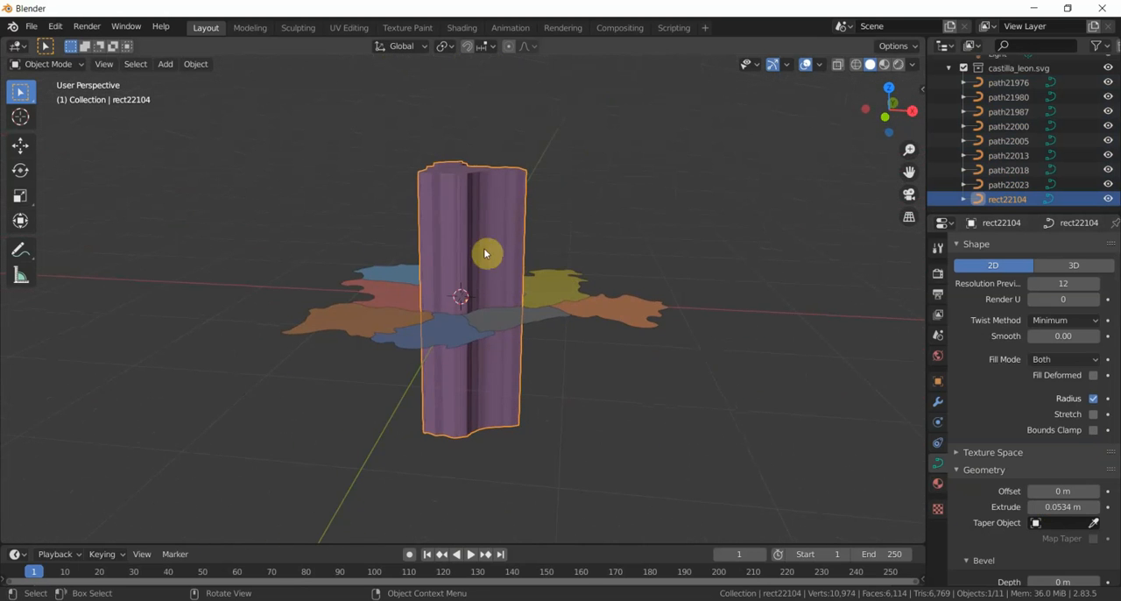
{"action": "middle_click_drag", "start_coordinate": [494, 285], "coordinate": [505, 308]}
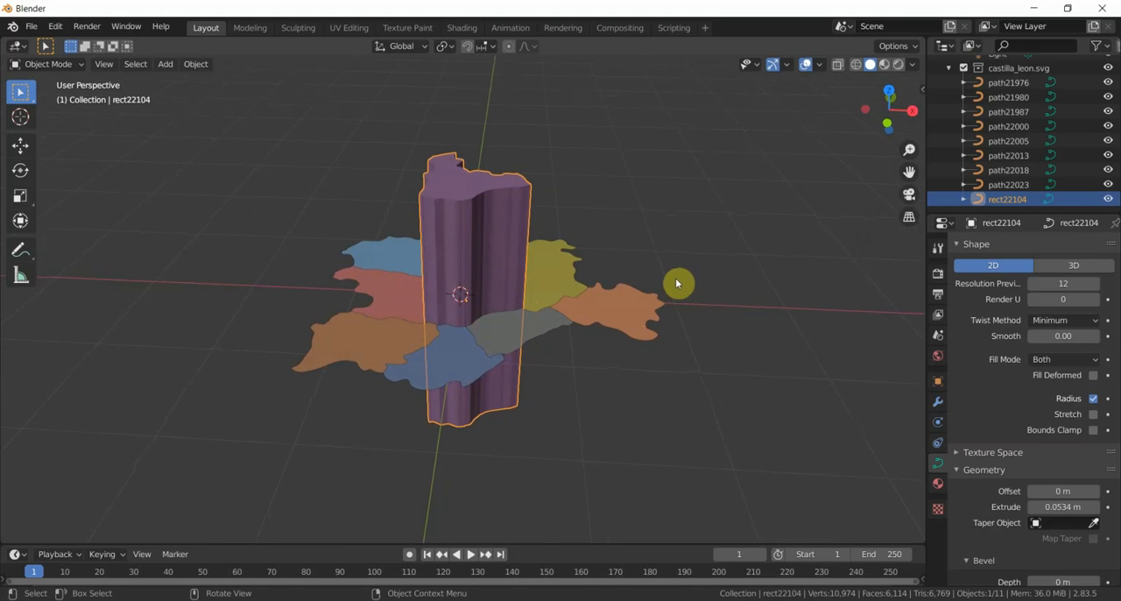
{"action": "middle_click_drag", "start_coordinate": [670, 280], "coordinate": [681, 370]}
{"action": "middle_click_drag", "start_coordinate": [677, 468], "coordinate": [645, 457]}
{"action": "middle_click_drag", "start_coordinate": [655, 453], "coordinate": [647, 445]}
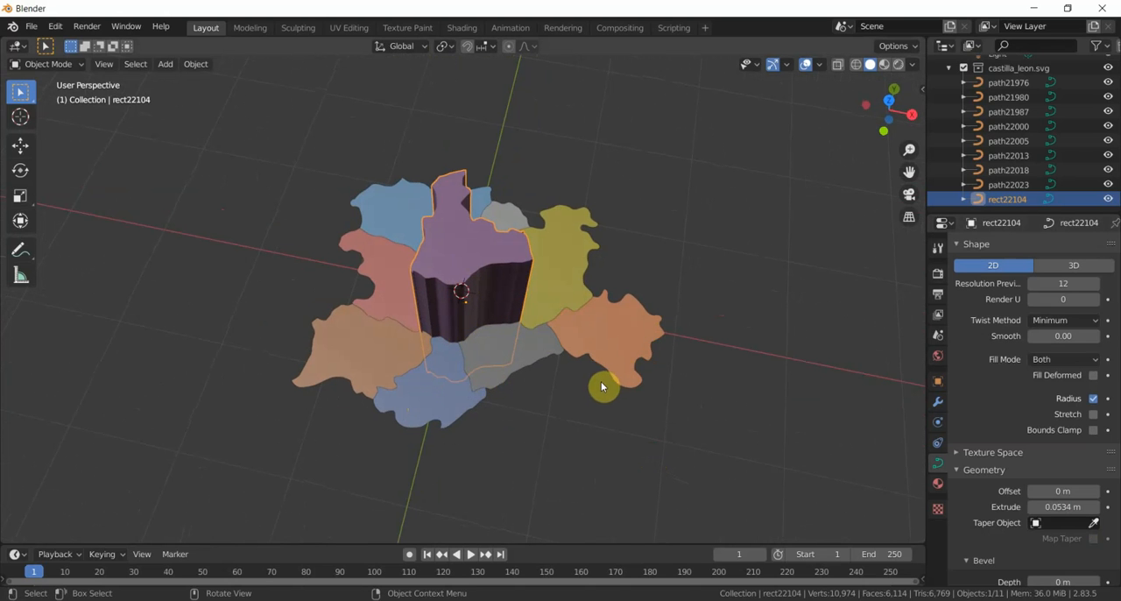
{"action": "middle_click_drag", "start_coordinate": [585, 394], "coordinate": [606, 408]}
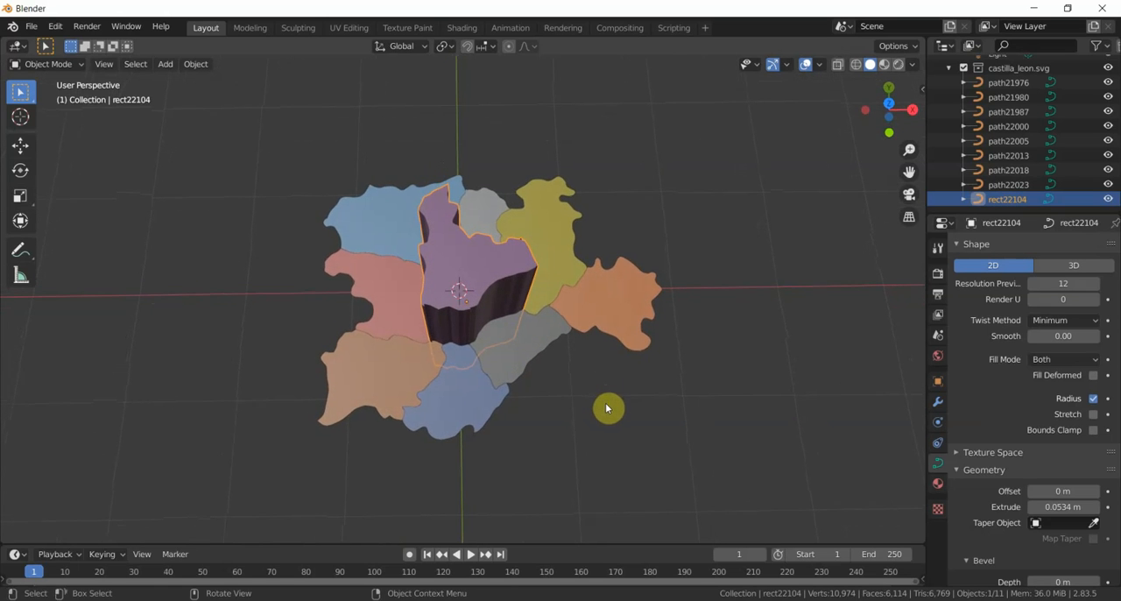